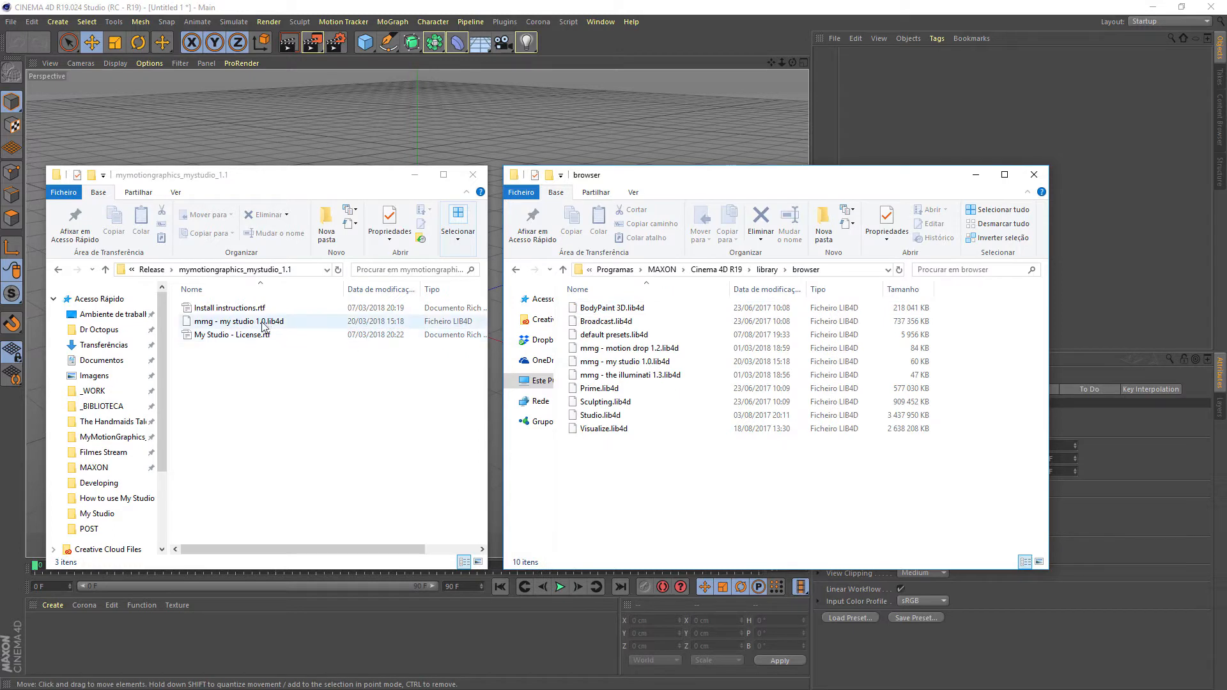
left_click(184, 322)
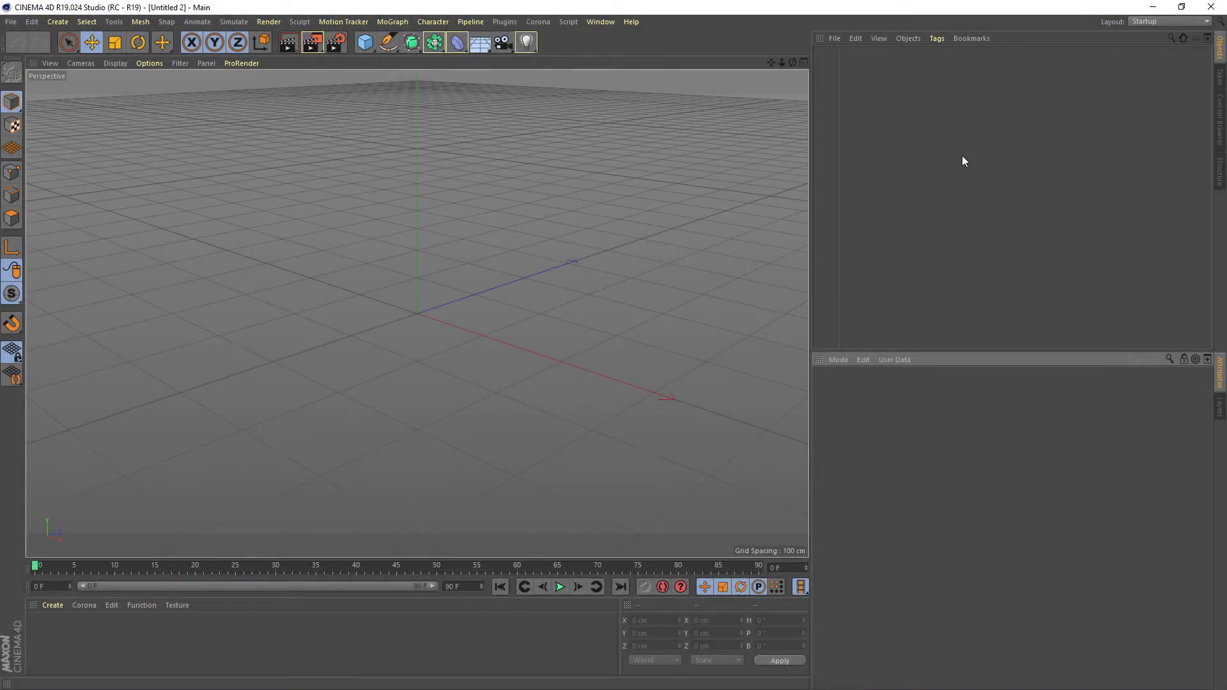
Add the My Studio preset from the MMG - My Studio 1.0 preset library to the scene and show the scene's object list
left_click(1220, 117)
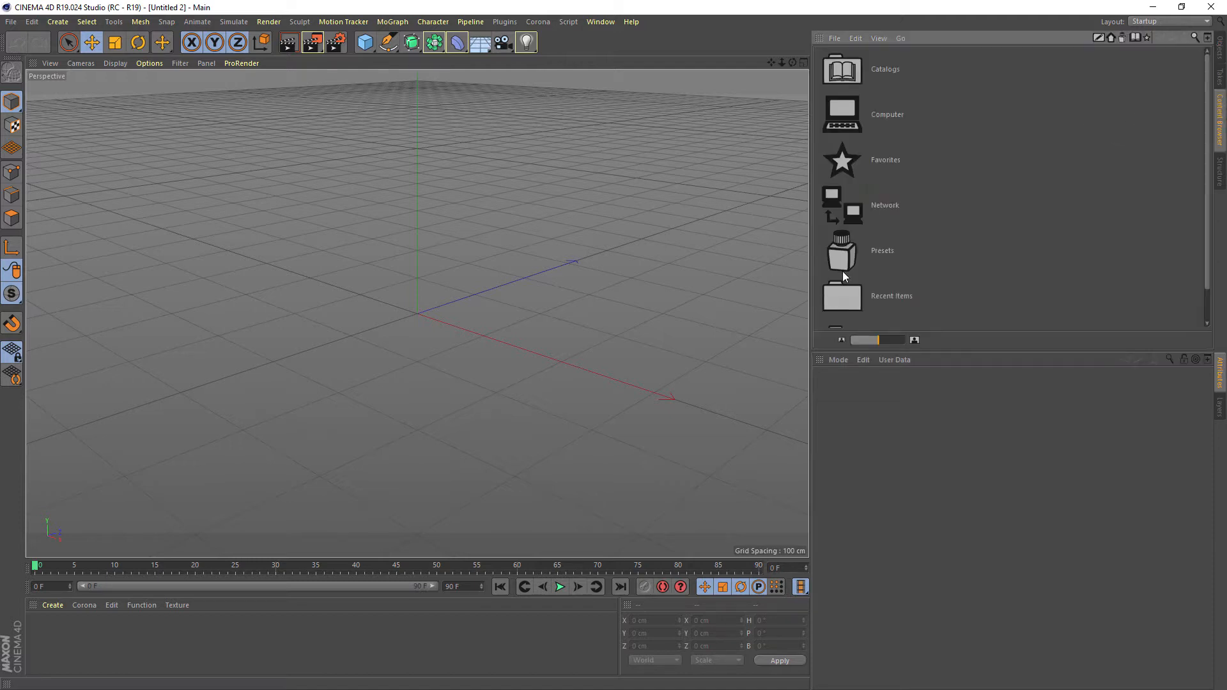
double_click(843, 254)
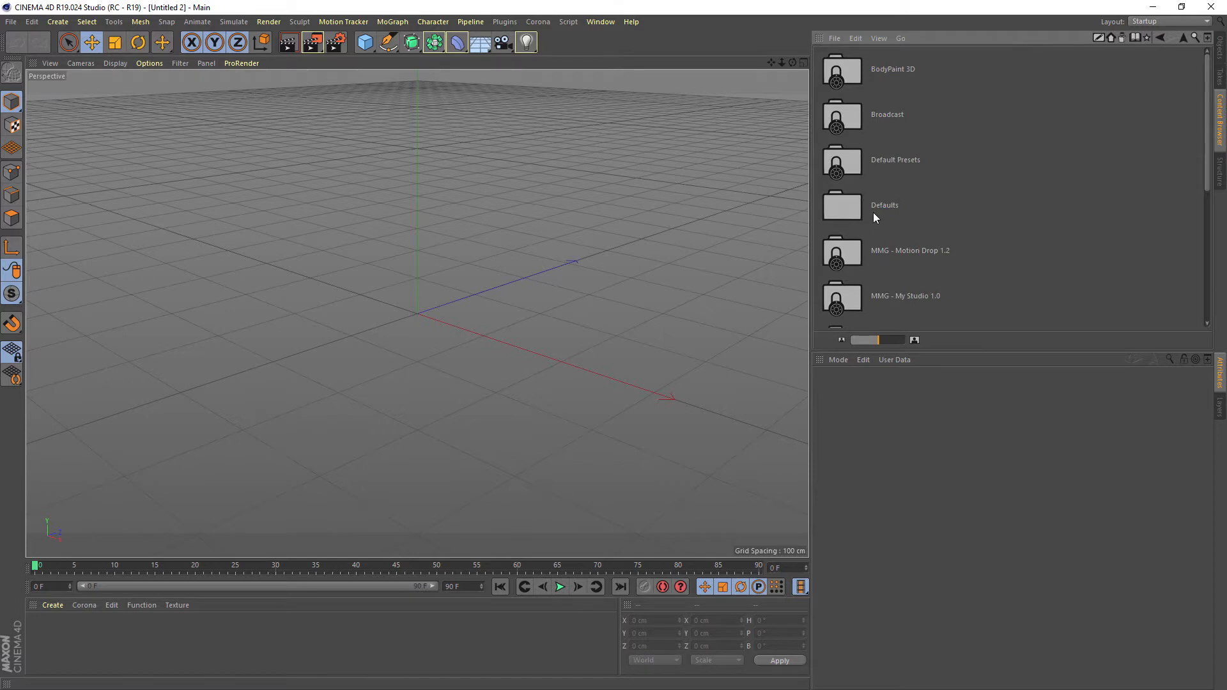
left_click(884, 298)
double_click(837, 298)
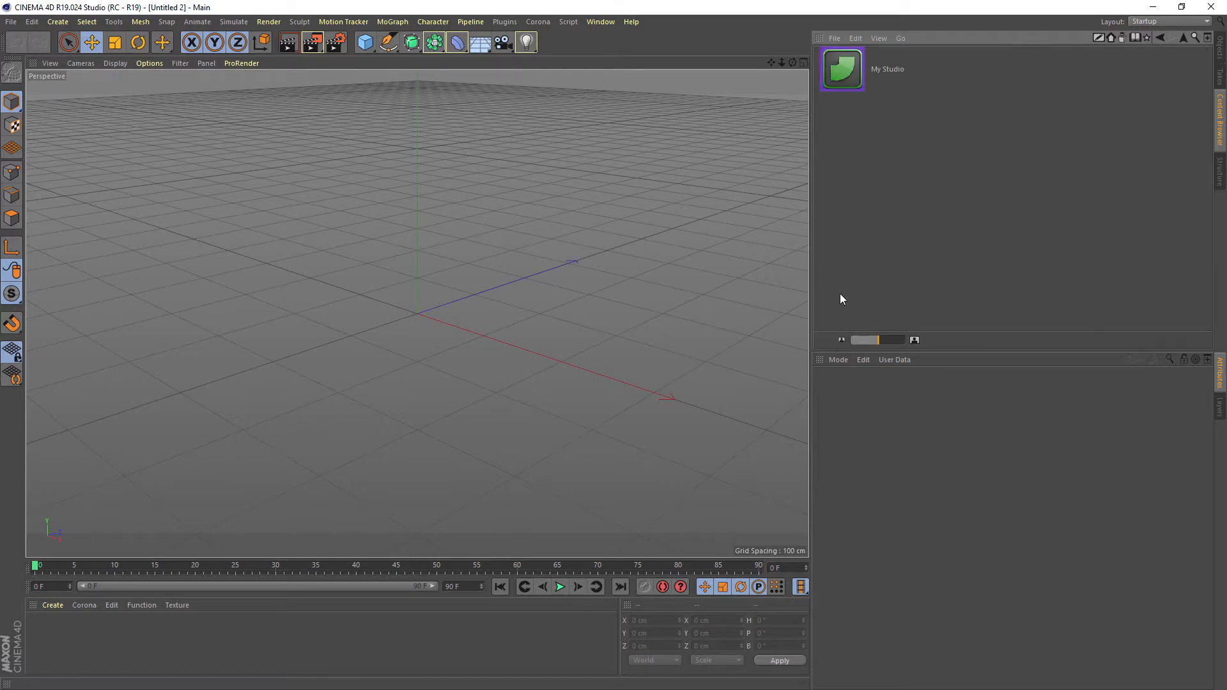
left_click_drag(886, 340, 905, 340)
left_click_drag(895, 113, 856, 121)
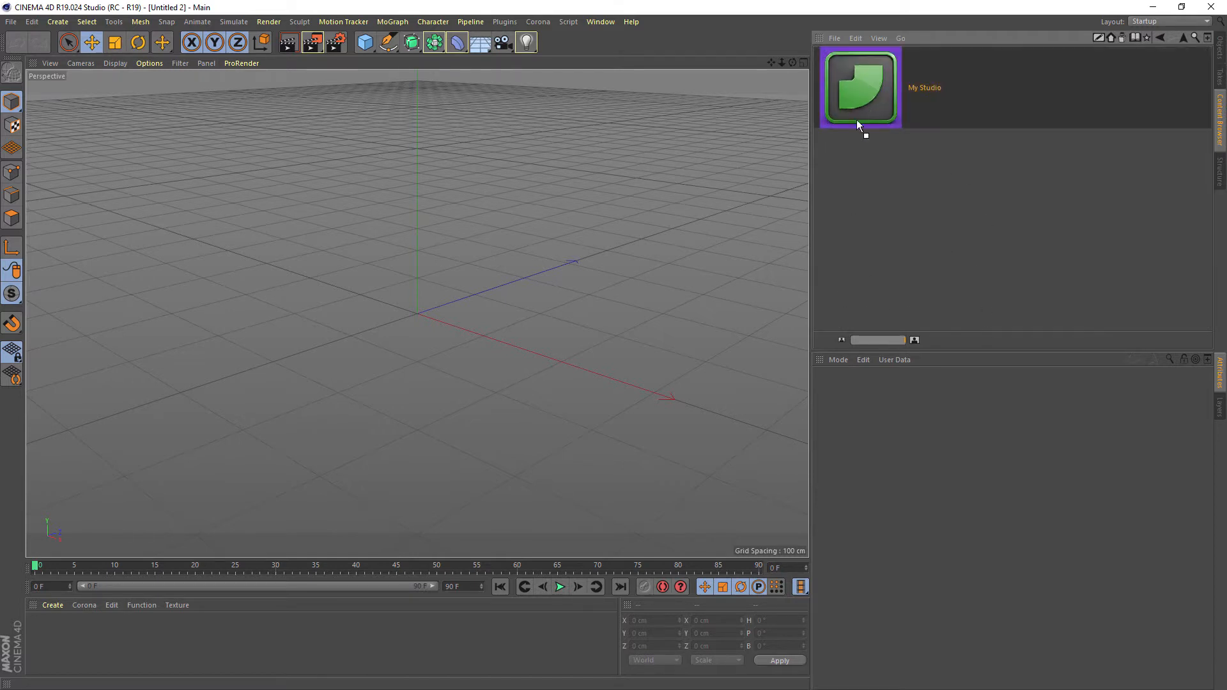
left_click_drag(420, 298, 420, 301)
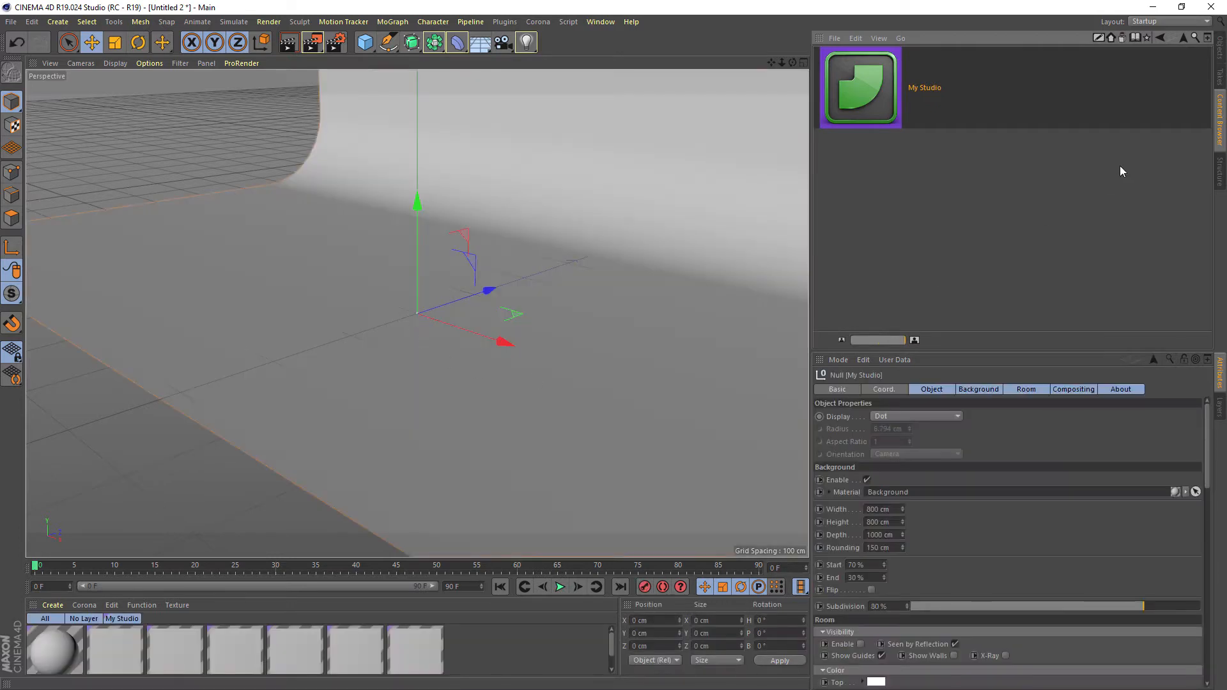
left_click(1221, 46)
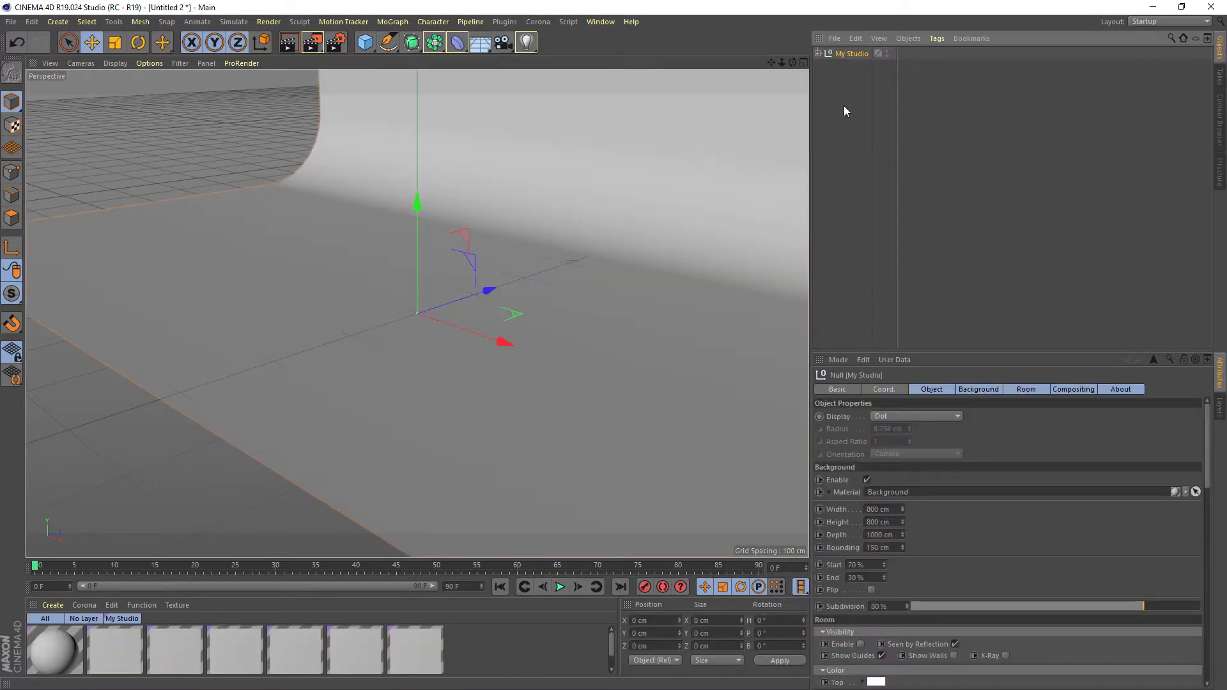
Give the My Studio object's attributes more room and show only its Background settings
scroll(606, 250, "down", 10)
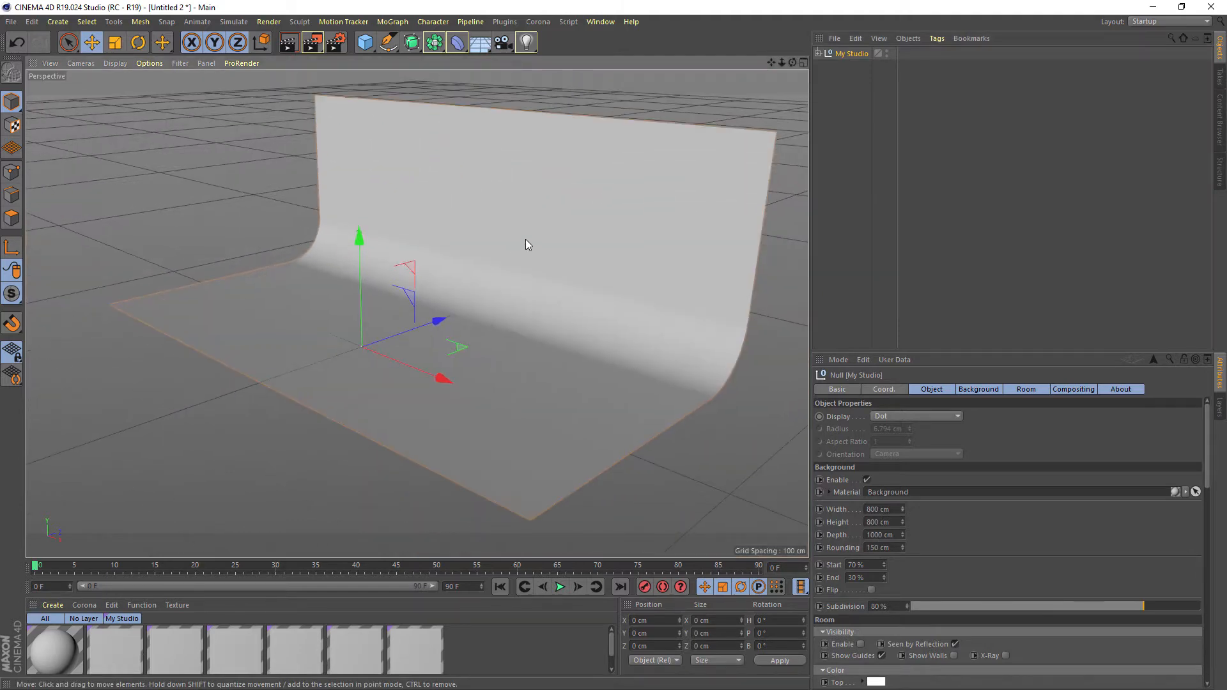
left_click_drag(525, 240, 495, 253, "alt")
left_click_drag(891, 351, 893, 184)
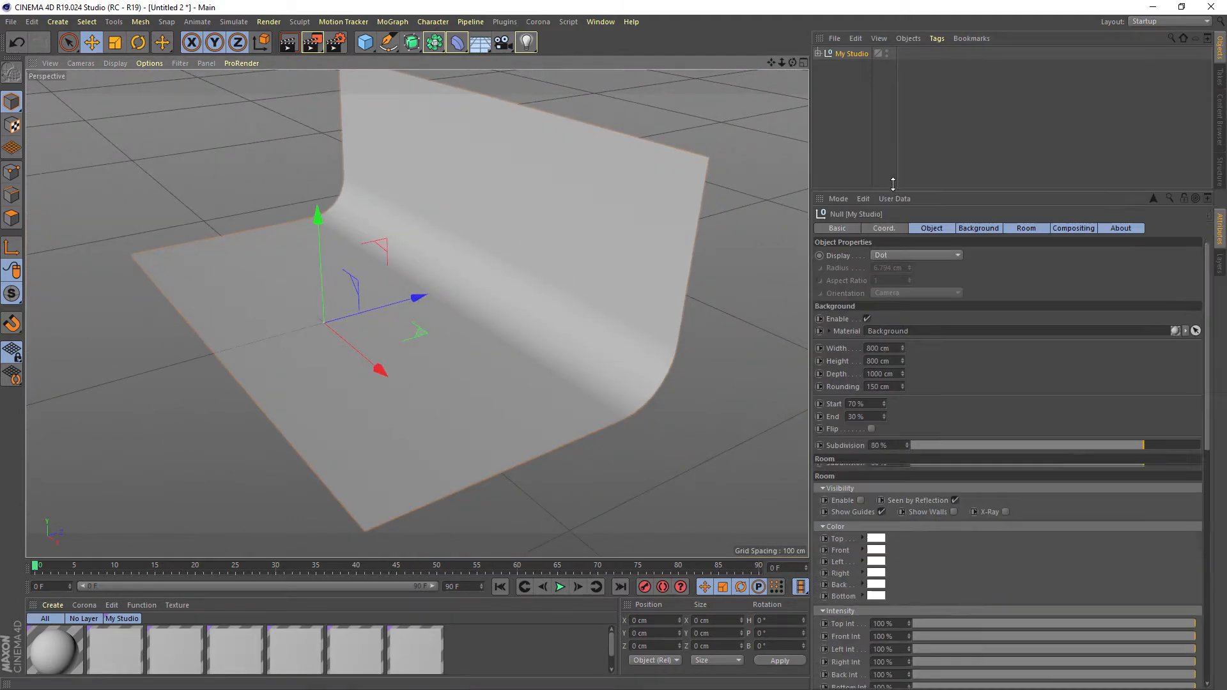
left_click_drag(511, 254, 607, 281, "alt")
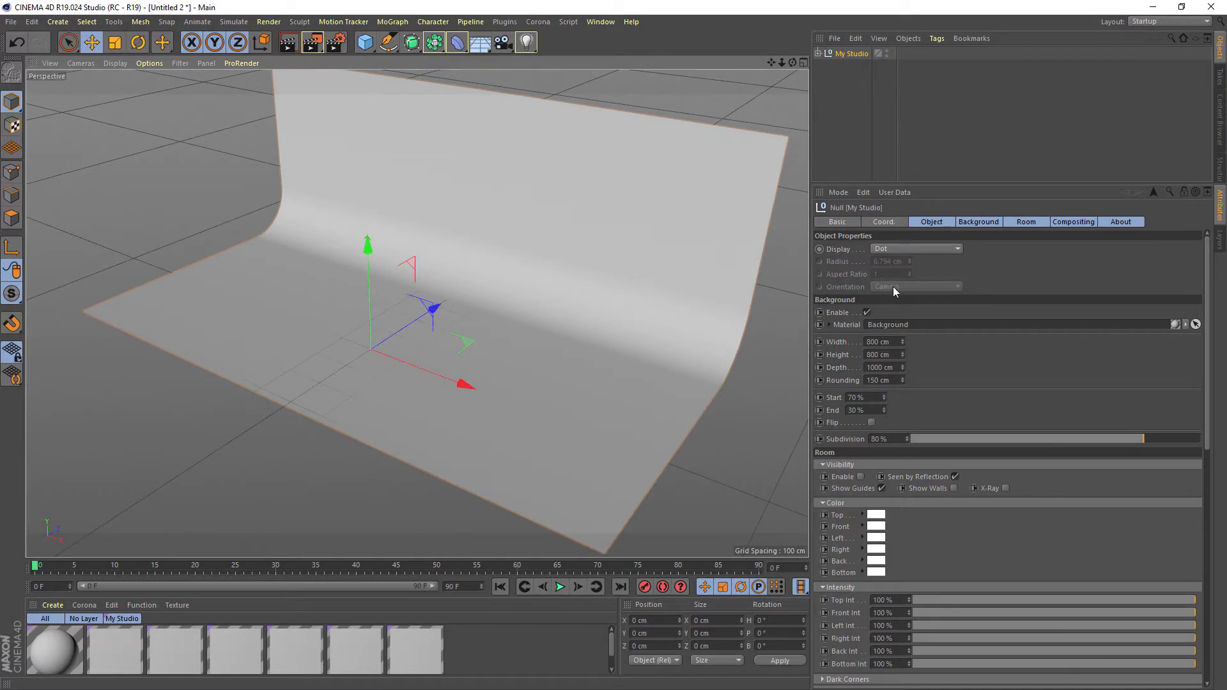
left_click(974, 223)
View the backdrop from several angles, and try turning the background off and back on
left_click_drag(619, 271, 517, 271, "alt")
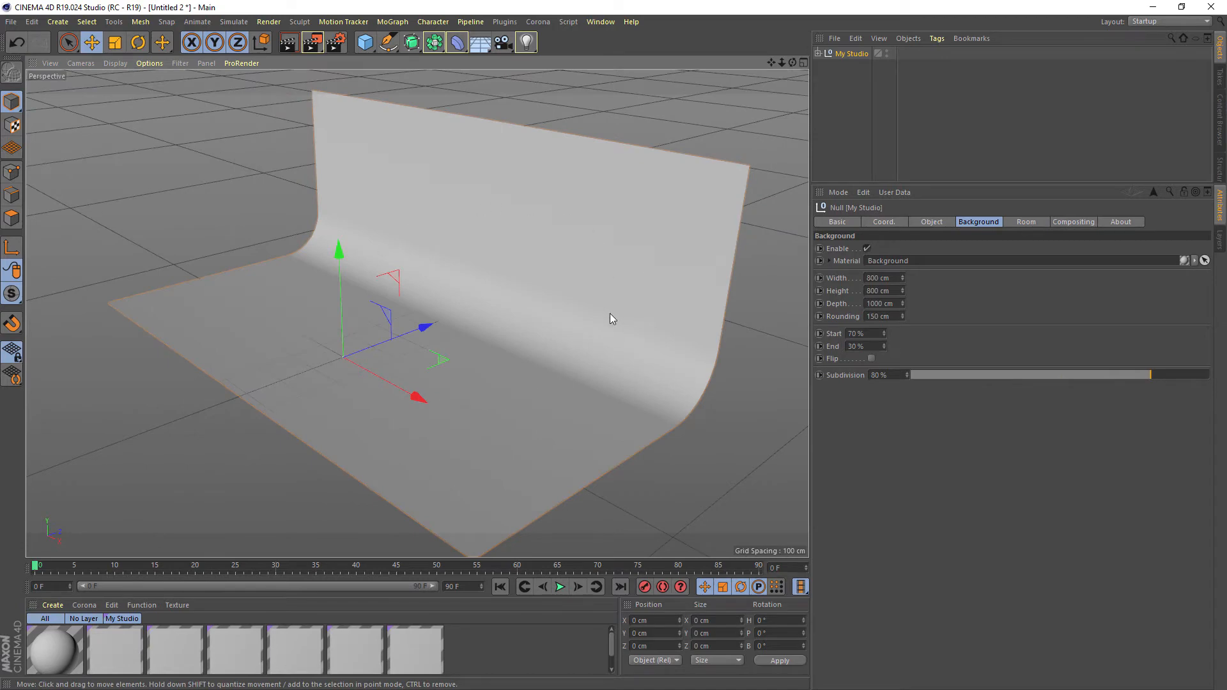
left_click_drag(610, 318, 534, 333, "alt")
left_click_drag(581, 296, 468, 352, "alt")
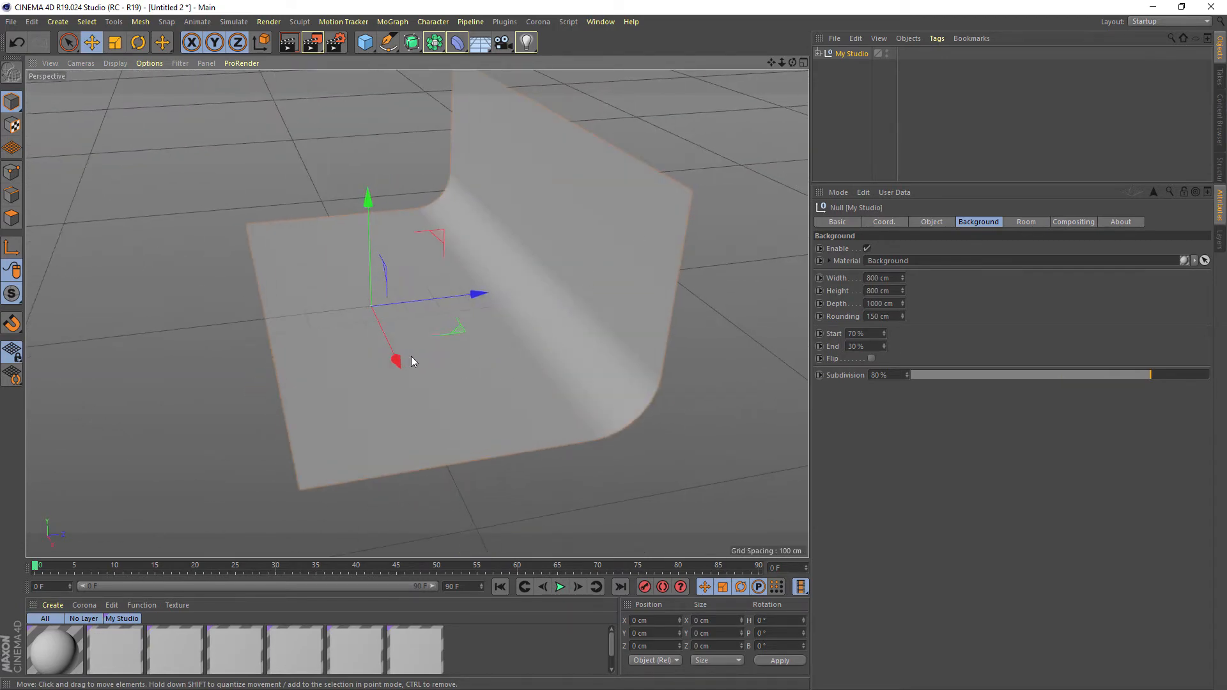
left_click_drag(620, 219, 520, 301, "alt")
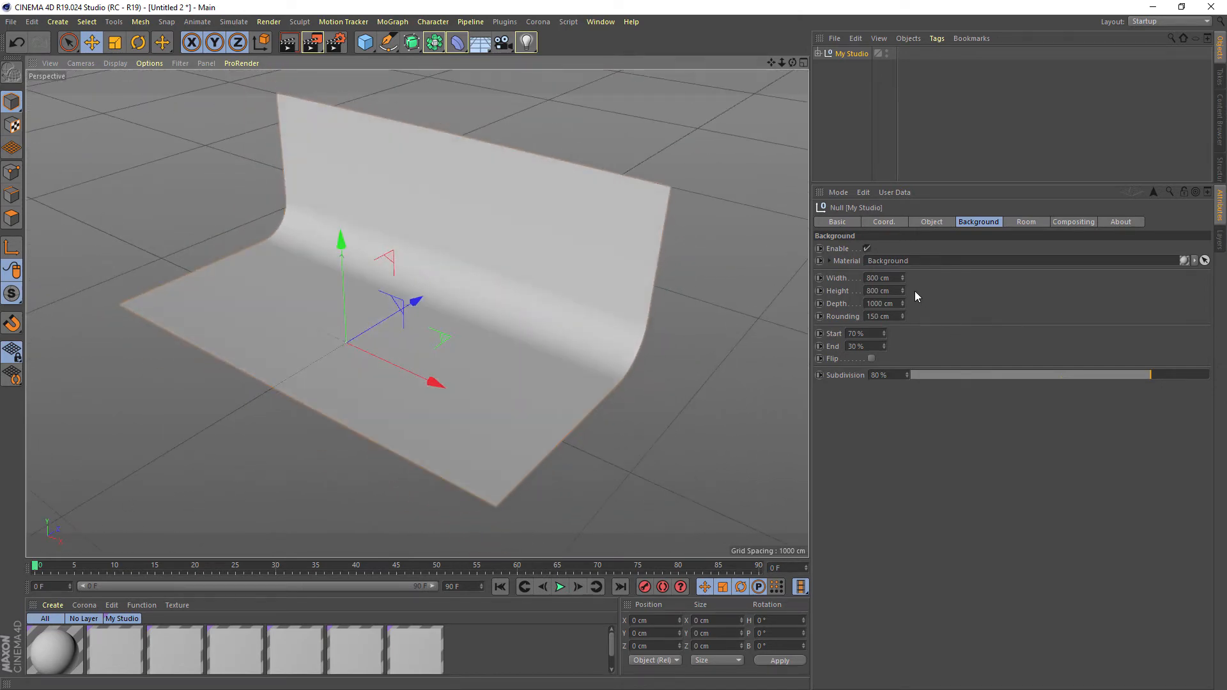
left_click(867, 250)
left_click(867, 248)
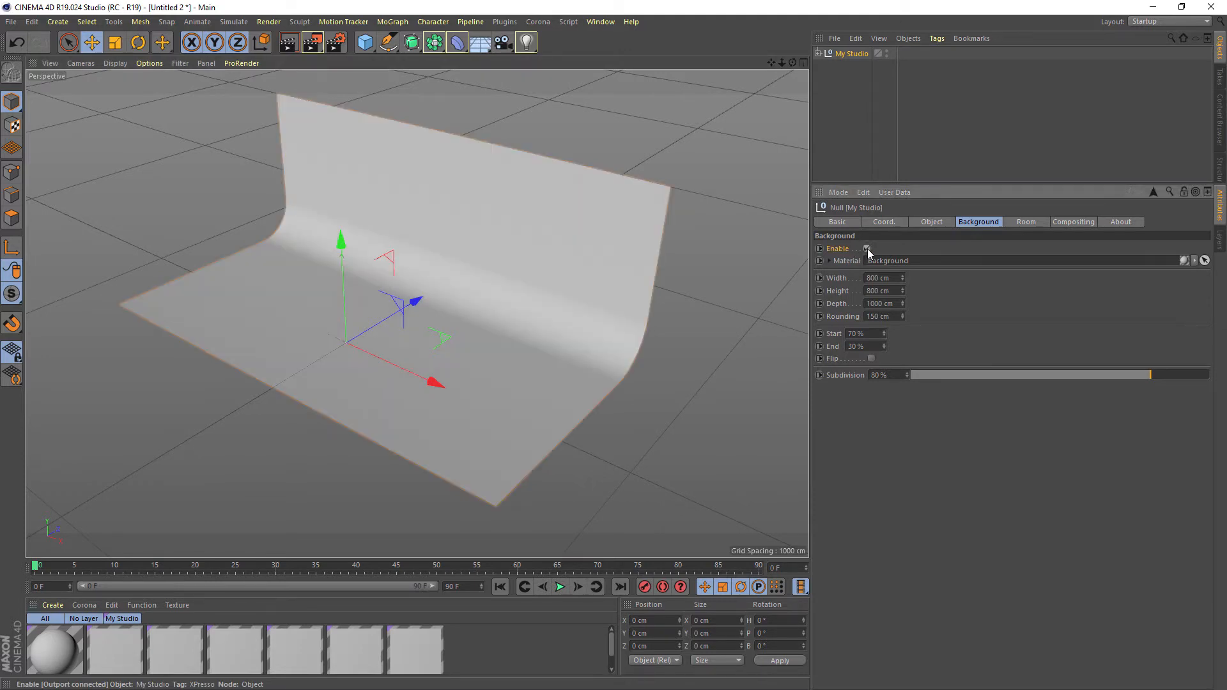
left_click(867, 249)
left_click(868, 249)
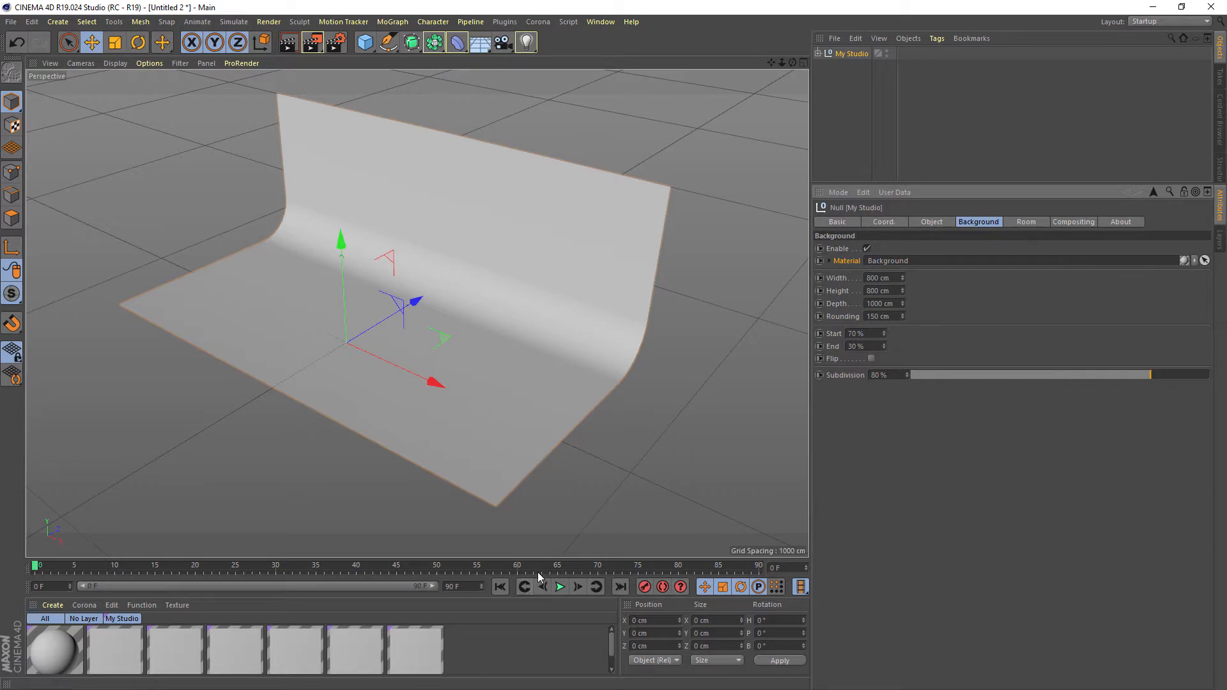
Examine the Background material's colour and basic channel settings, both on the material itself and within My Studio's Background settings
left_click_drag(536, 577, 536, 546)
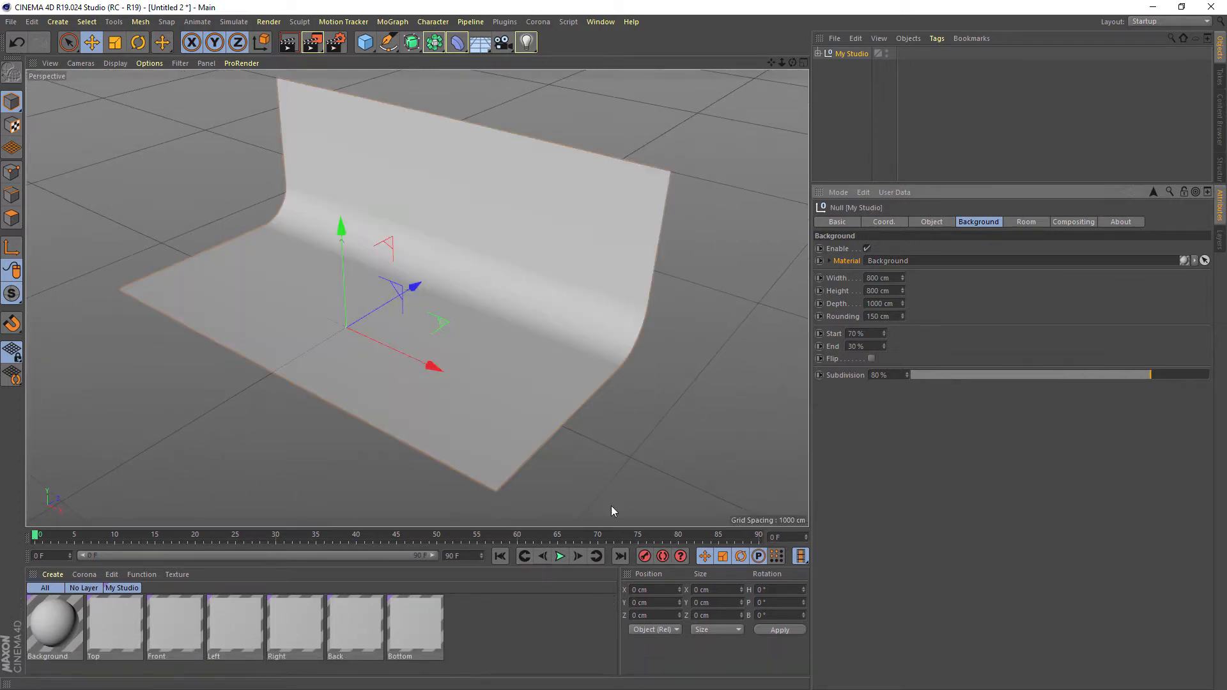
left_click(48, 630)
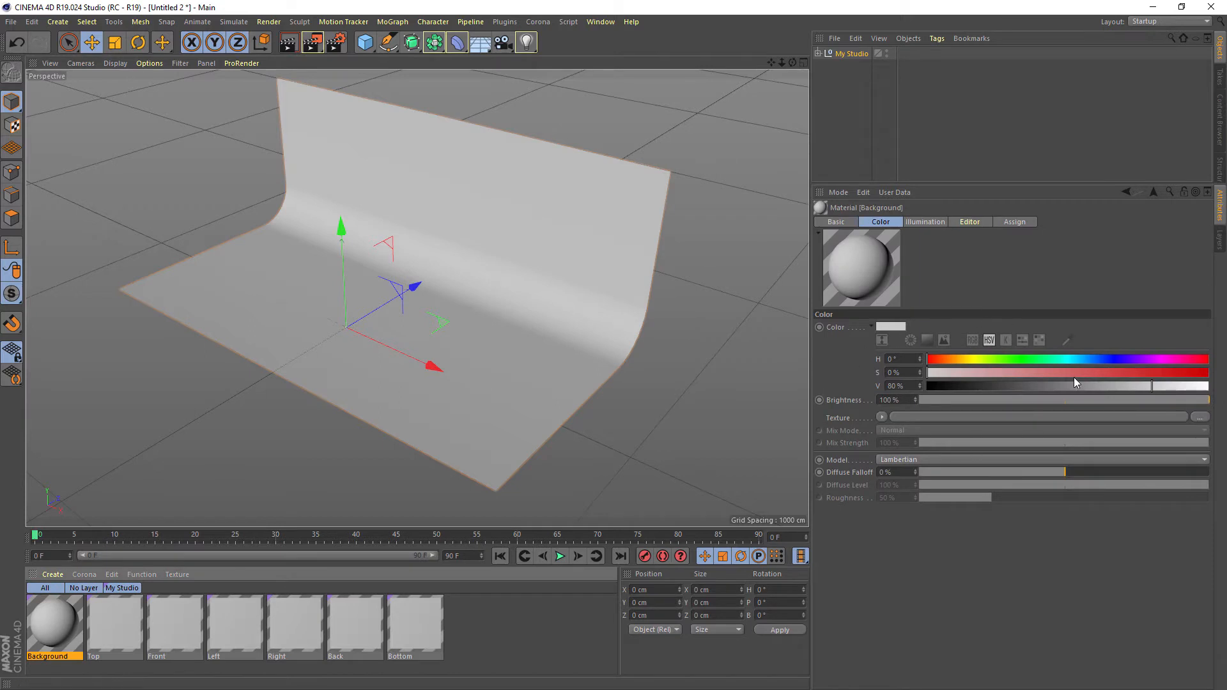
left_click(853, 53)
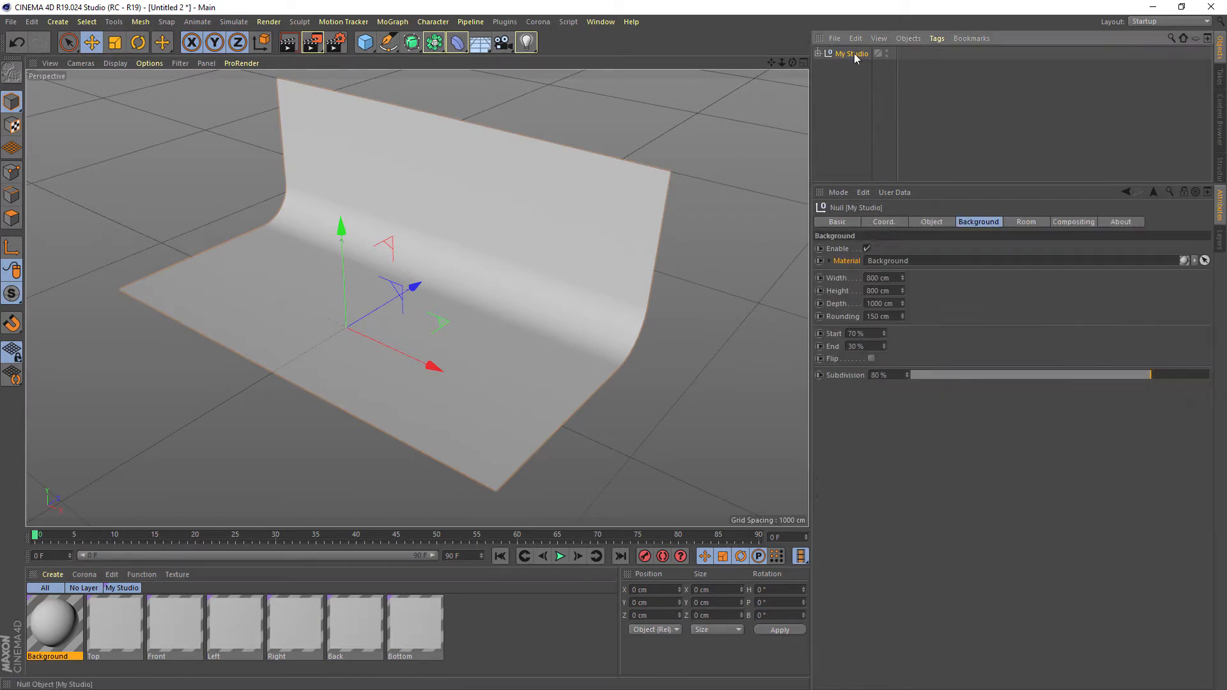
left_click(830, 260)
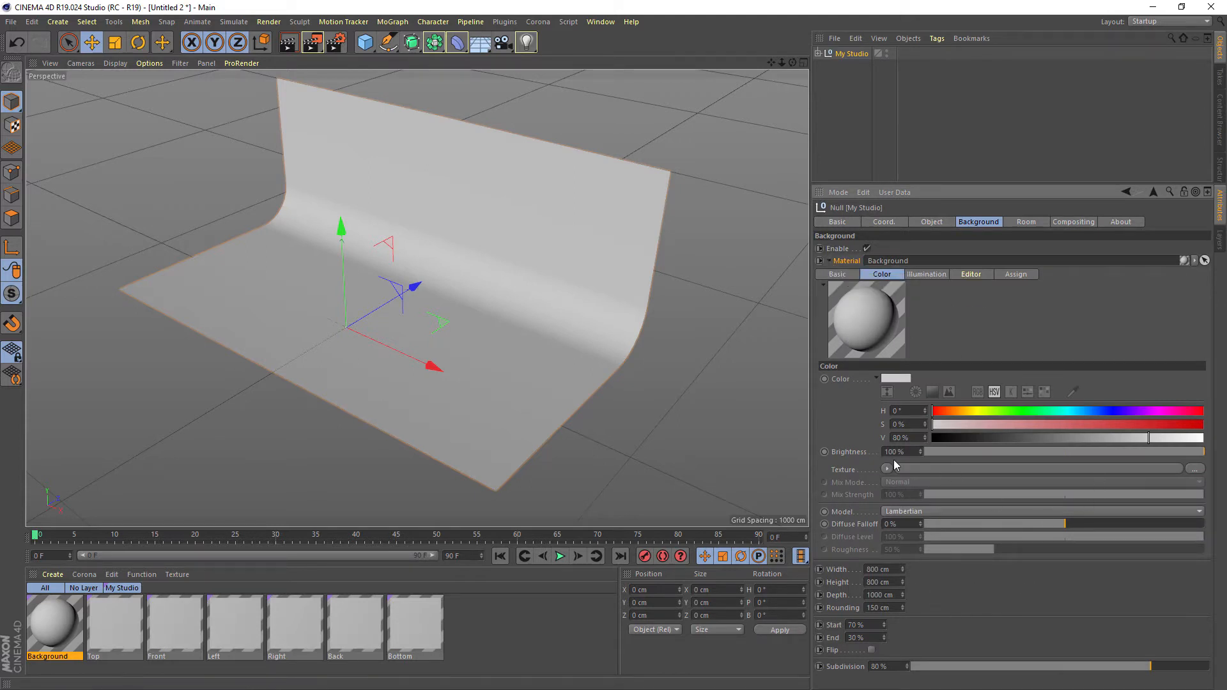
left_click(838, 275)
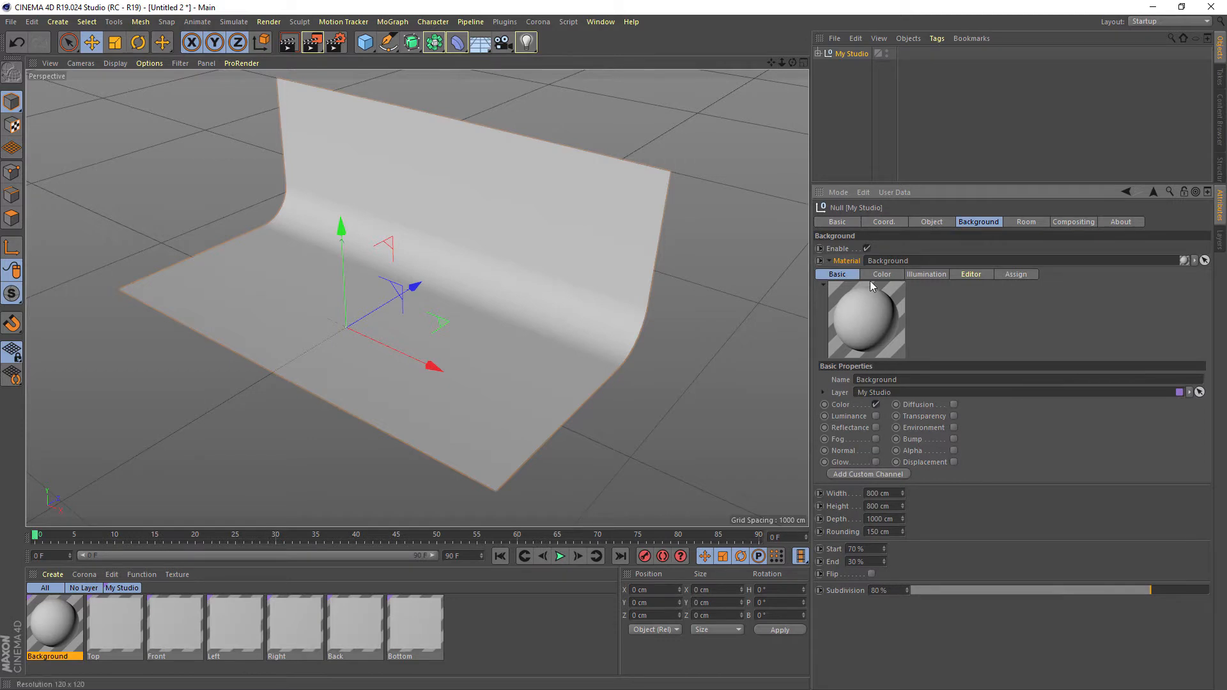
left_click(829, 260)
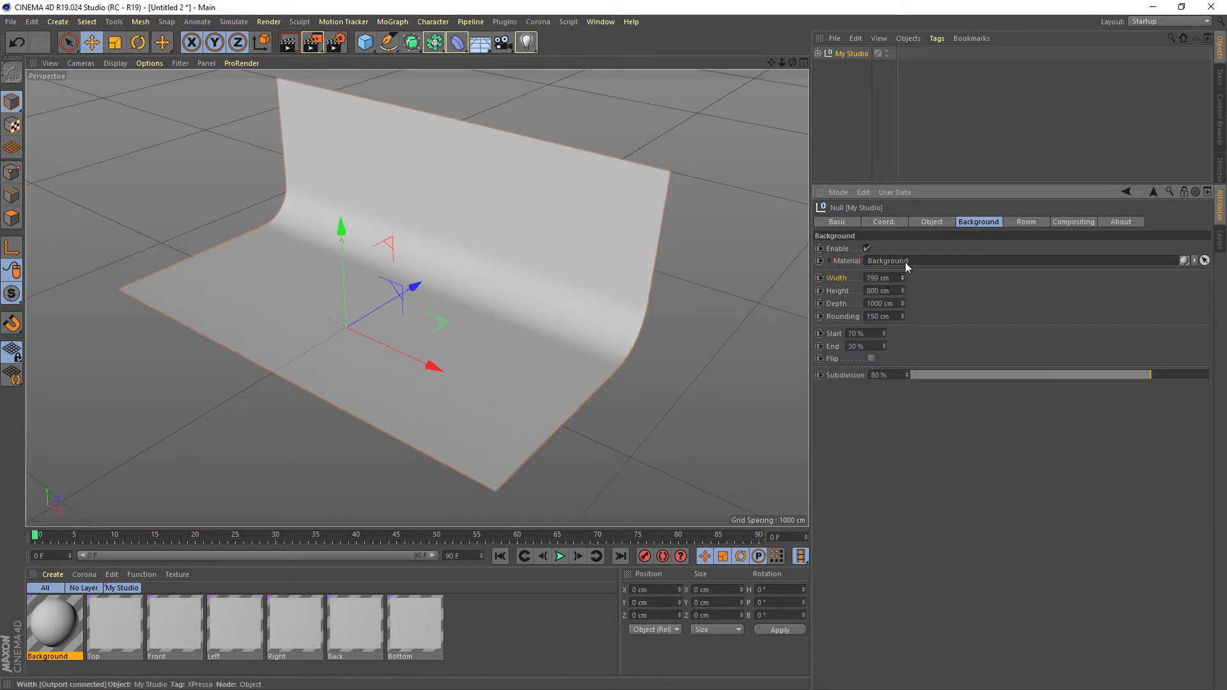
Set the background's width to 821 cm, height to 1483 cm, depth to 1404 cm and rounding to 293 cm
left_click_drag(905, 262, 903, 236)
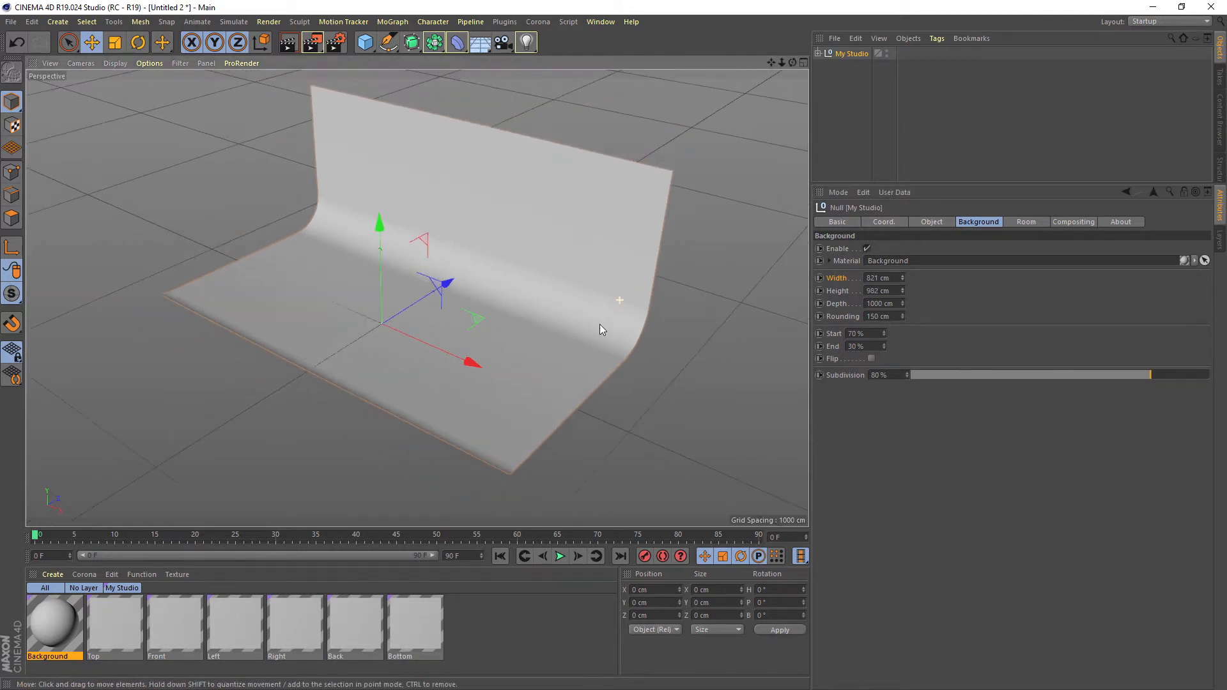
left_click_drag(600, 324, 557, 315, "alt")
mouse_move(902, 291)
left_mouse_down()
mouse_move(902, 268)
mouse_move(902, 286)
left_mouse_up()
left_click_drag(554, 283, 512, 313, "alt")
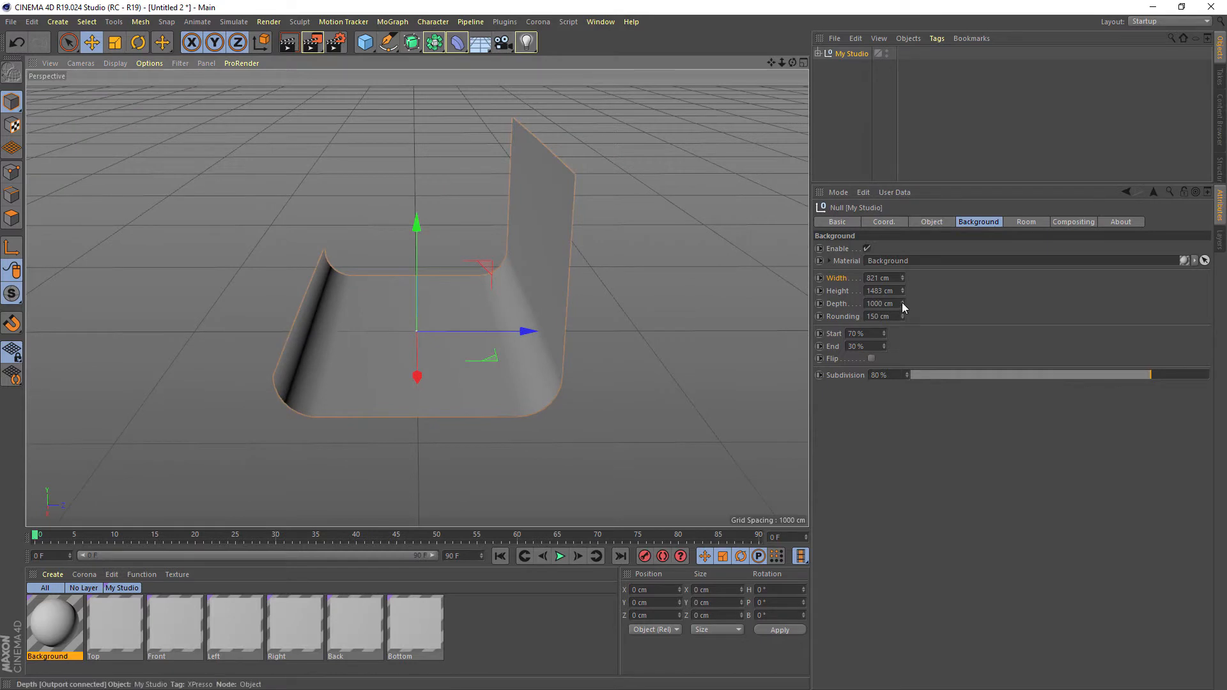
mouse_move(902, 304)
left_mouse_down()
mouse_move(903, 278)
mouse_move(903, 301)
left_mouse_up()
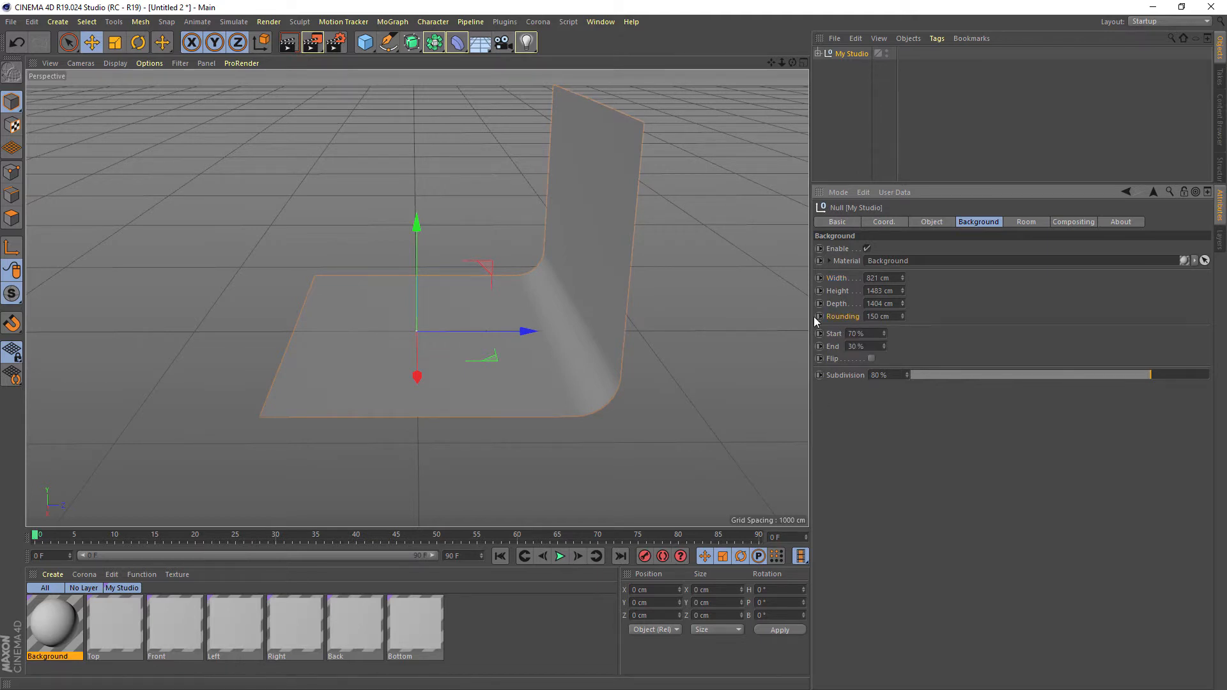
left_click_drag(505, 332, 568, 340, "alt")
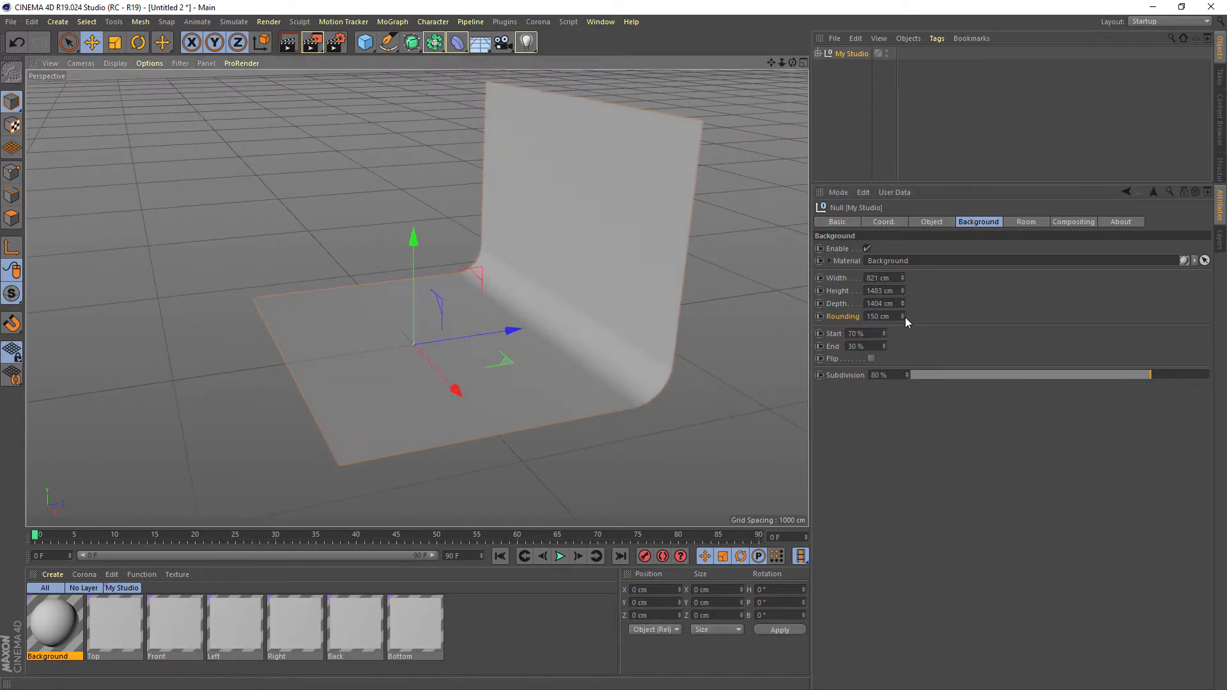
mouse_move(905, 317)
left_mouse_down()
mouse_move(905, 275)
mouse_move(893, 328)
mouse_move(901, 256)
mouse_move(901, 364)
mouse_move(902, 304)
left_mouse_up()
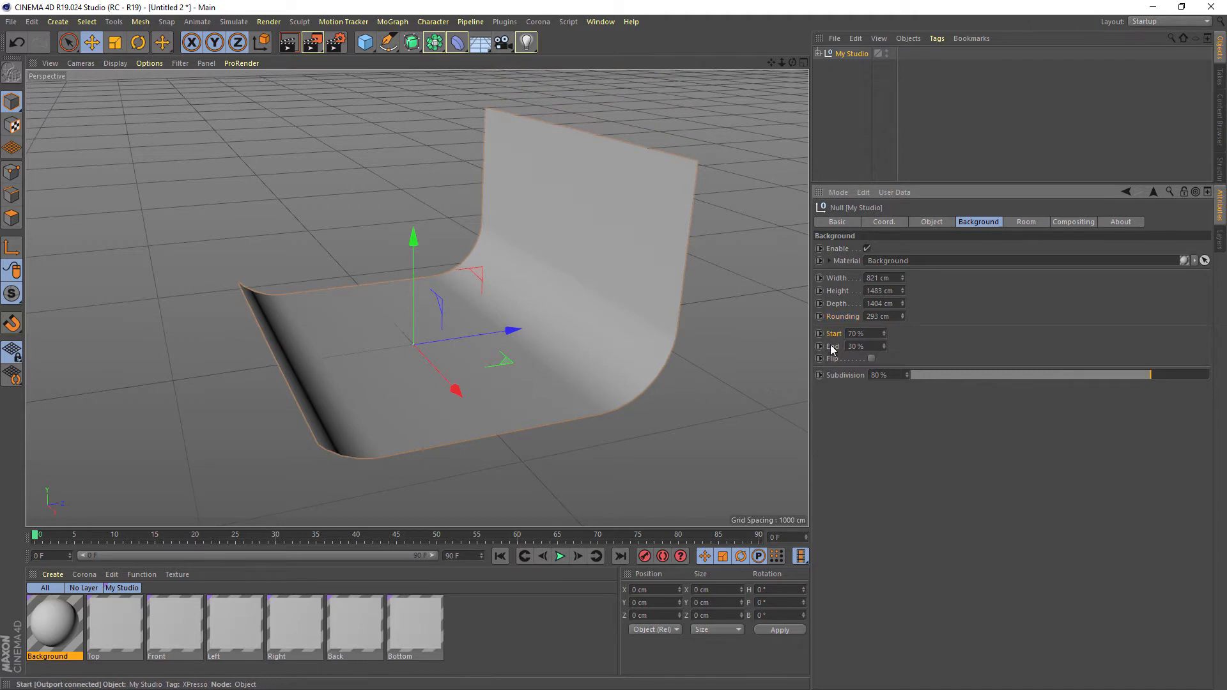
Extend the backdrop into a full closed loop by setting Start to 100 % and End to 0 %
left_click_drag(550, 291, 508, 289, "alt")
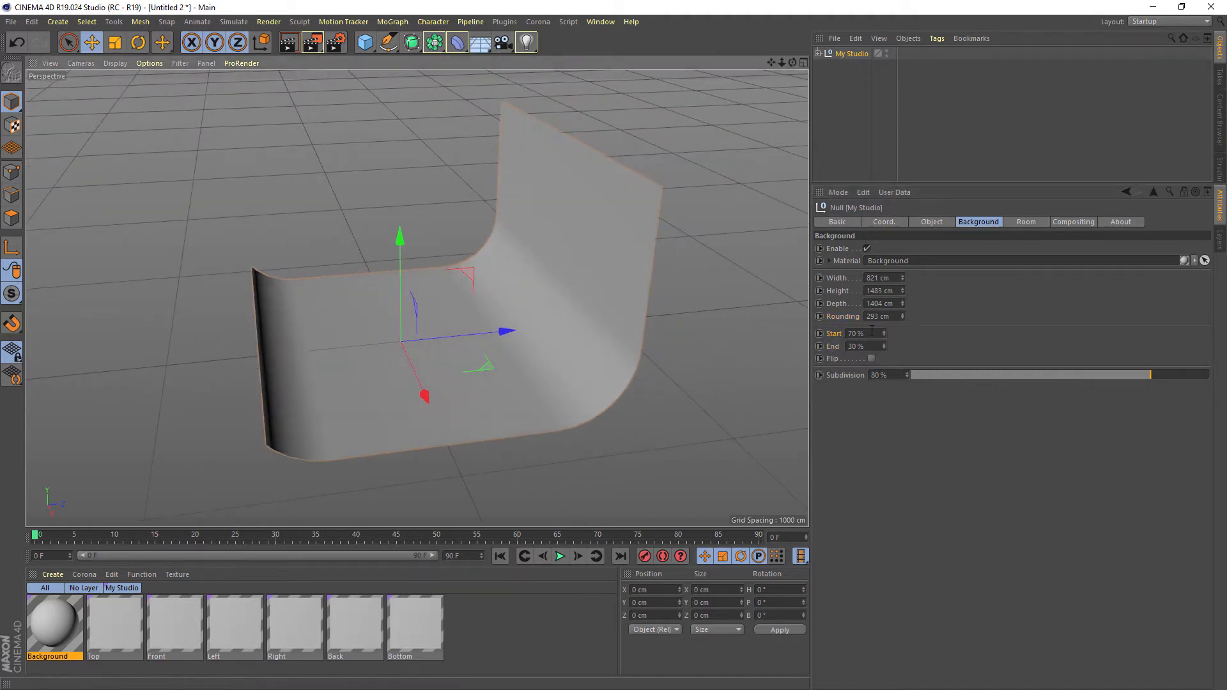
left_click_drag(885, 331, 885, 320)
left_click_drag(576, 271, 575, 345, "alt")
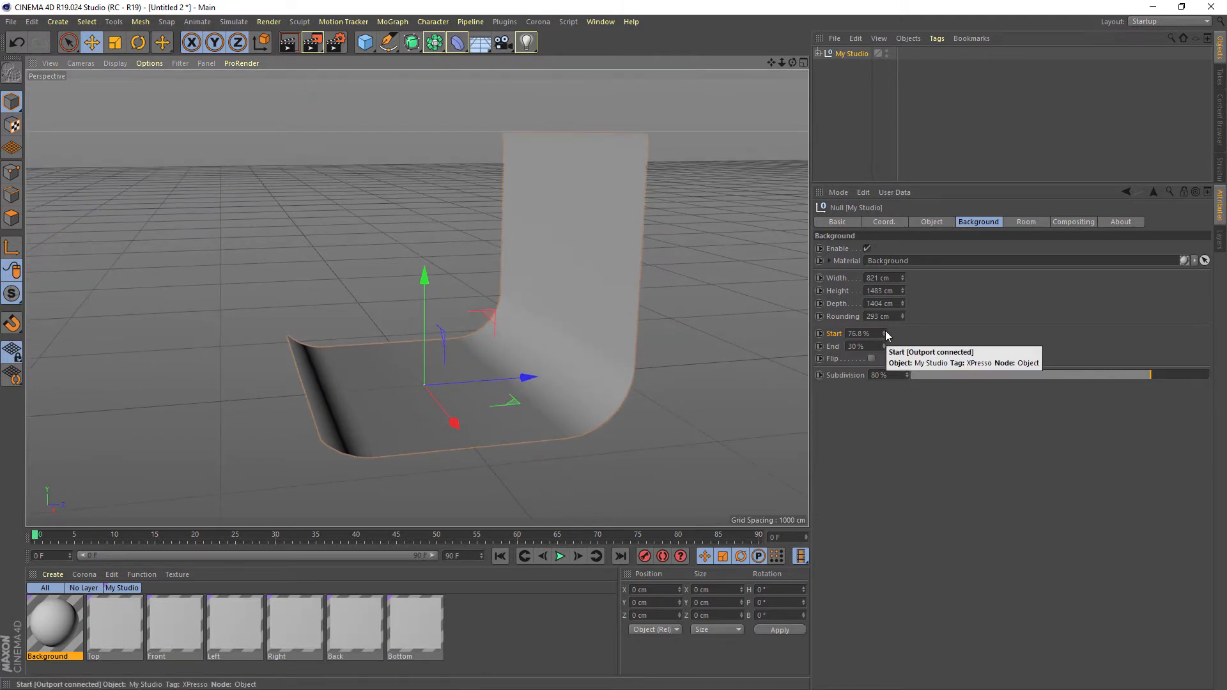
left_click_drag(885, 331, 884, 365)
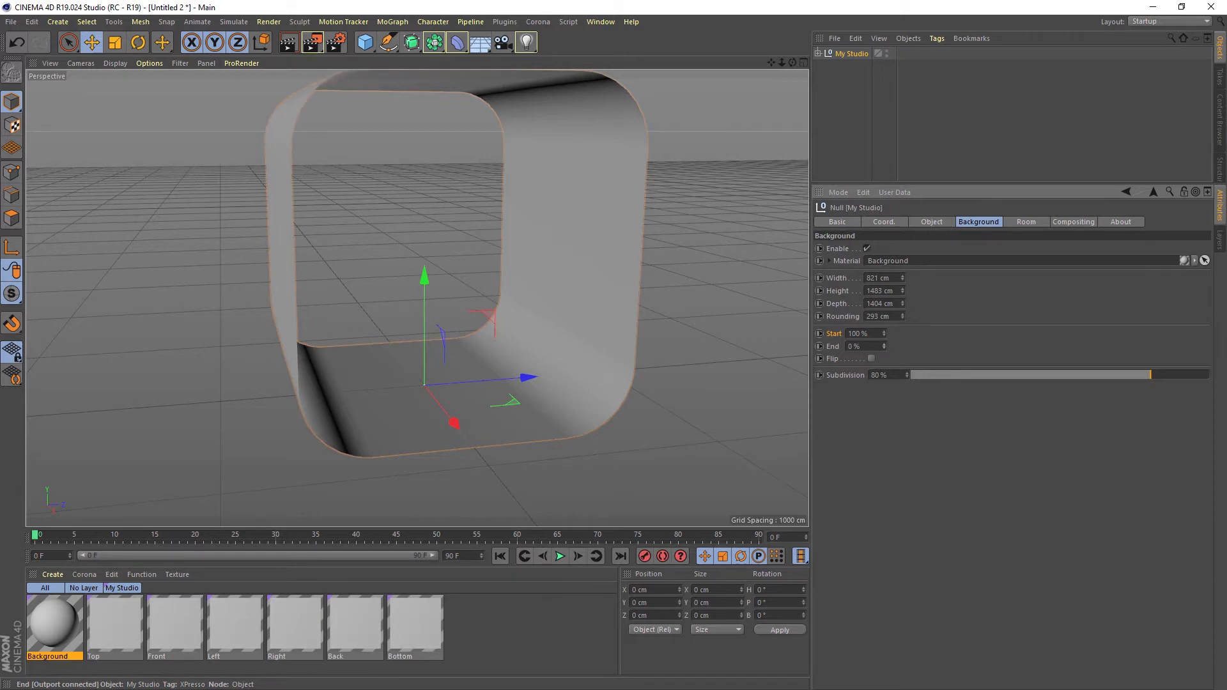
mouse_move(559, 291)
left_mouse_down("alt")
mouse_move(538, 301)
mouse_move(536, 333)
mouse_move(522, 289)
mouse_move(537, 300)
left_mouse_up("alt")
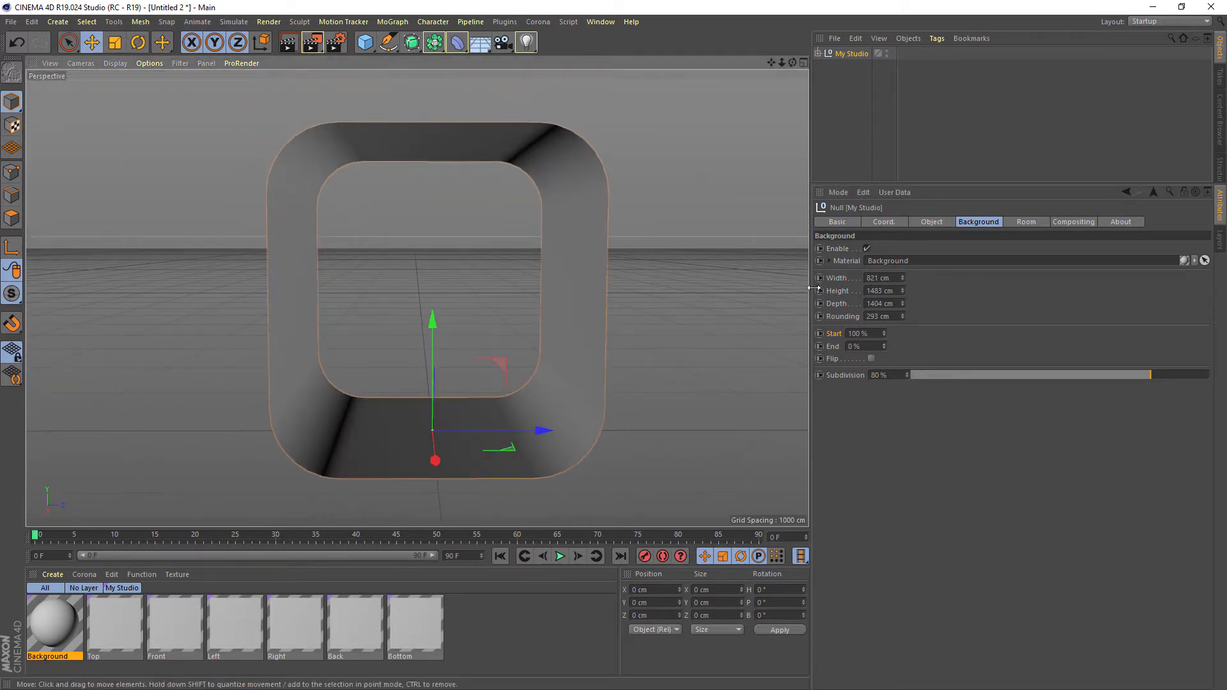
Set the looped background's width to 871 cm, height to 1178 cm and depth to 1431 cm
left_click_drag(903, 279, 902, 266)
left_click_drag(551, 343, 571, 358, "alt")
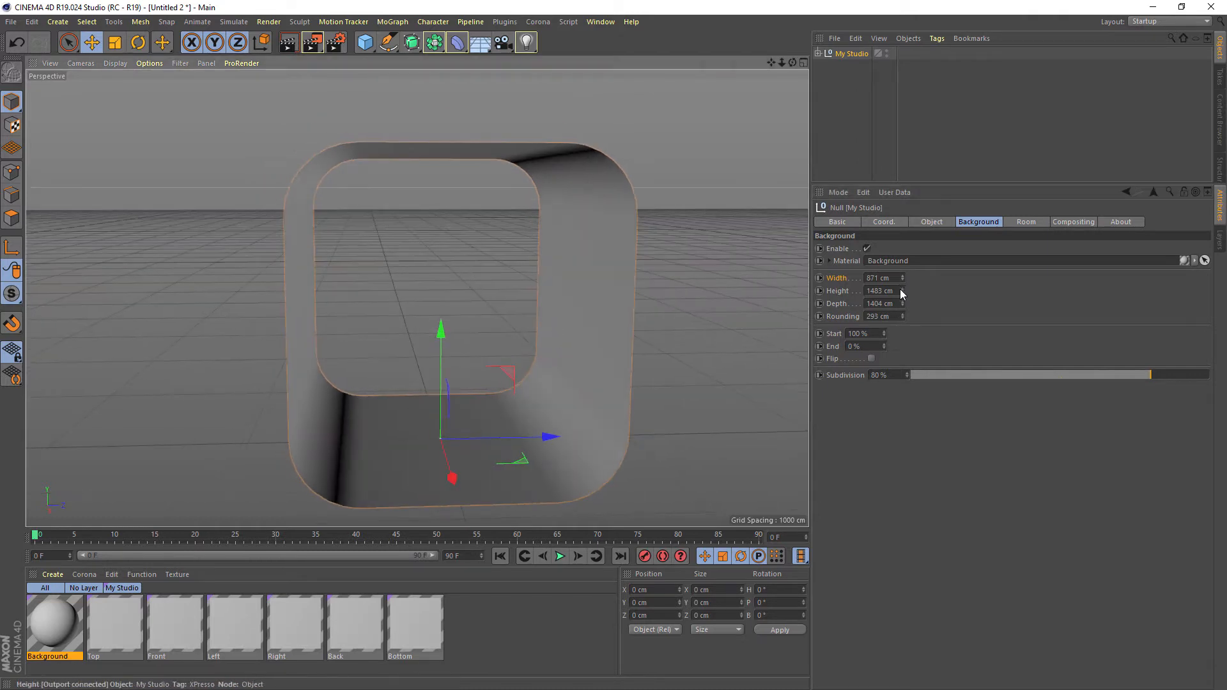
left_click_drag(902, 291, 902, 303)
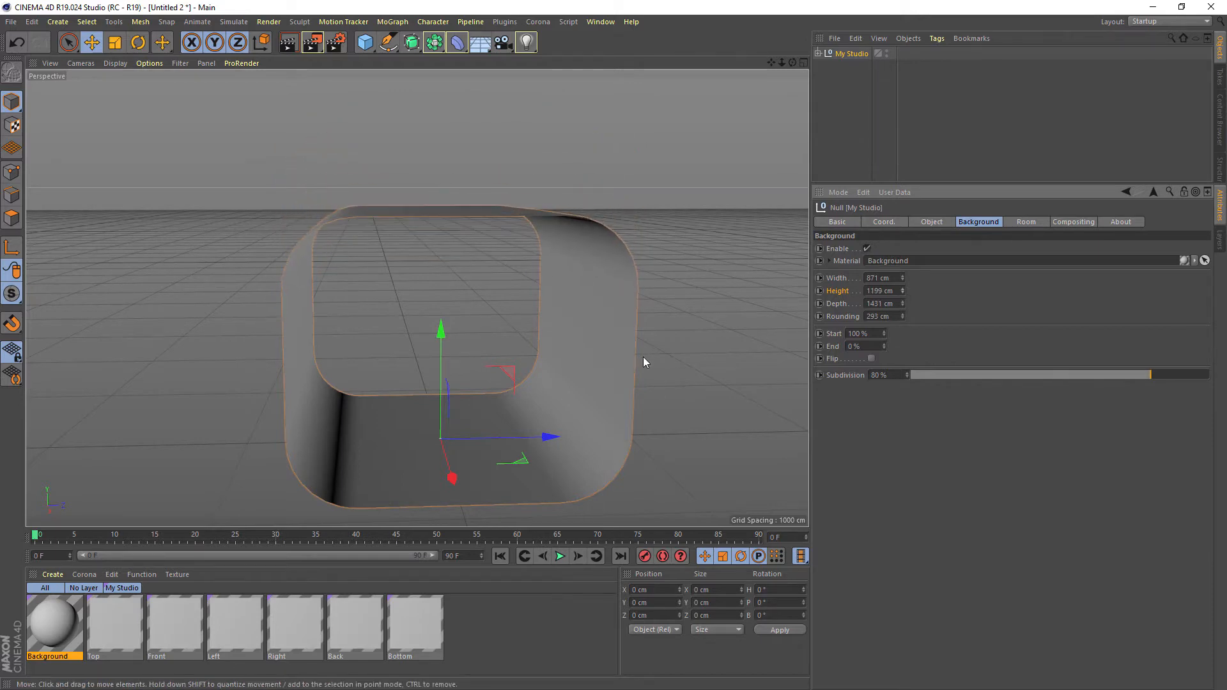
left_click_drag(643, 361, 486, 307, "alt")
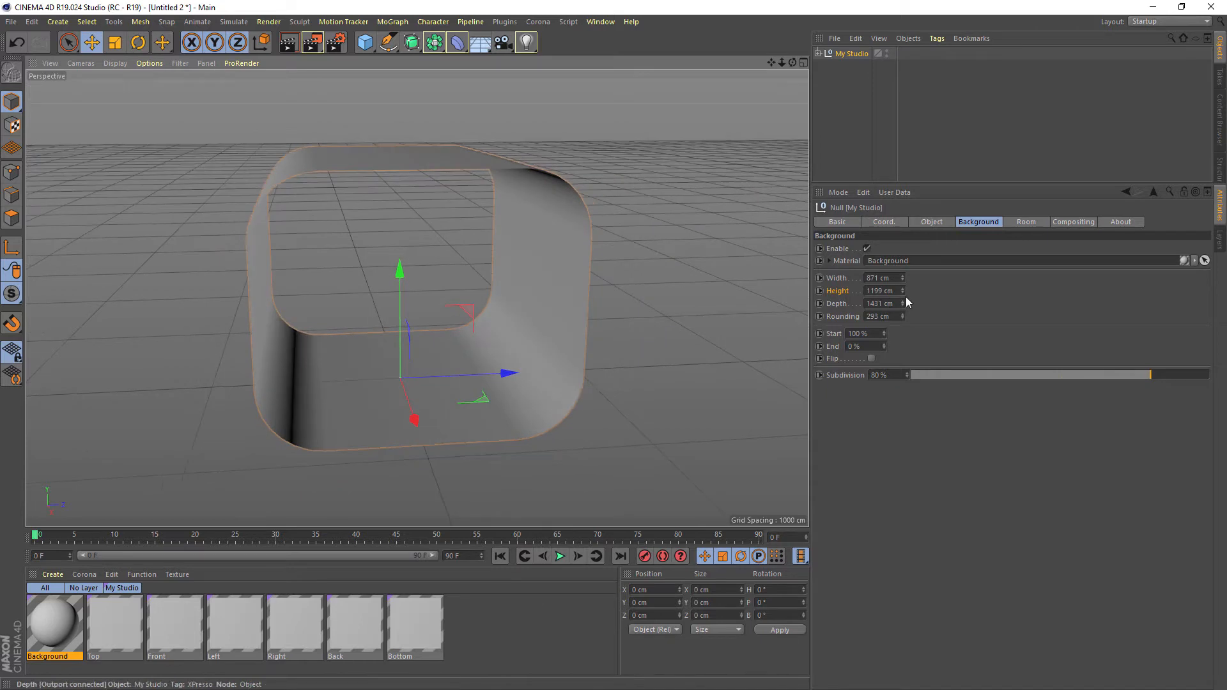
left_click_drag(903, 290, 902, 294)
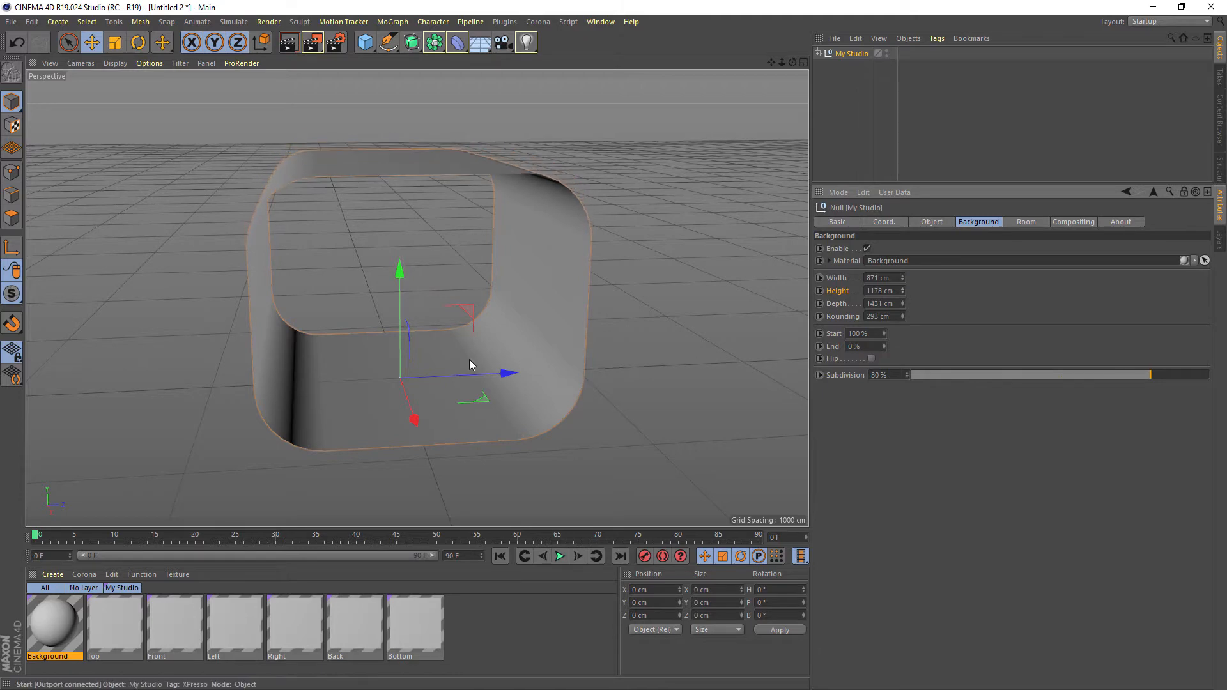
mouse_move(469, 359)
left_mouse_down("alt")
mouse_move(524, 358)
mouse_move(437, 367)
mouse_move(481, 350)
left_mouse_up("alt")
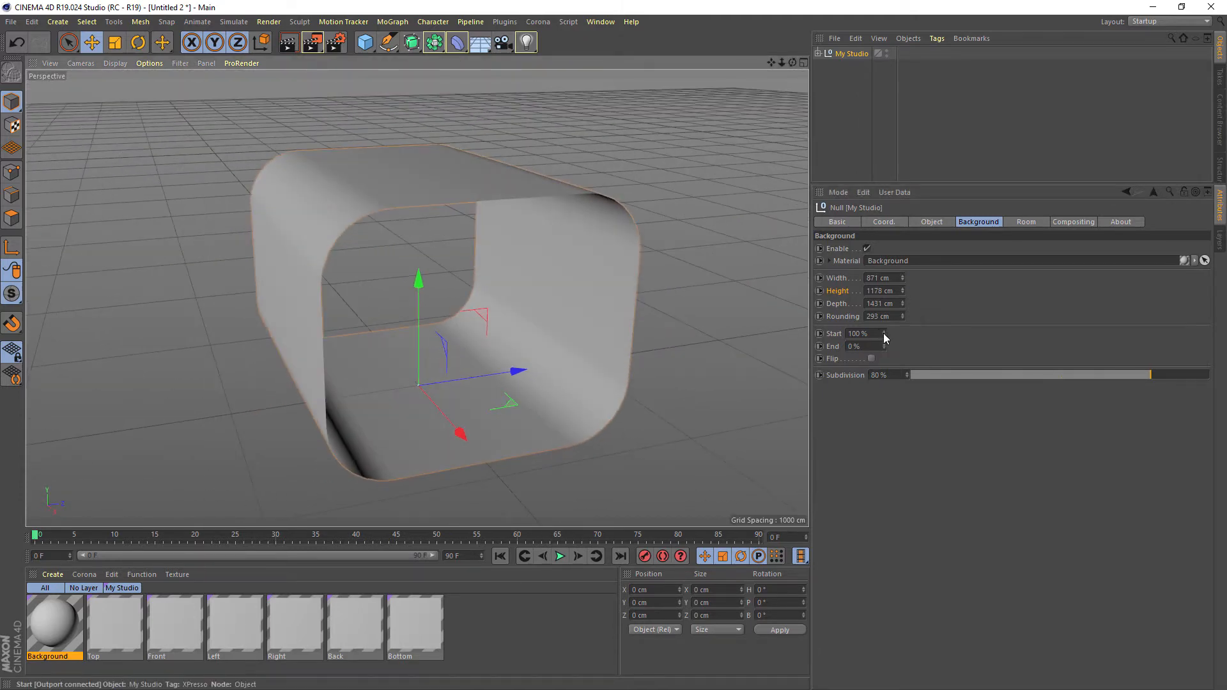
Open up the looped background with Start at 94.5 % and End at 17.8 %, and toggle Flip on and back off
left_click_drag(884, 335, 884, 344)
mouse_move(481, 269)
left_mouse_down("alt")
mouse_move(406, 296)
mouse_move(479, 283)
left_mouse_up("alt")
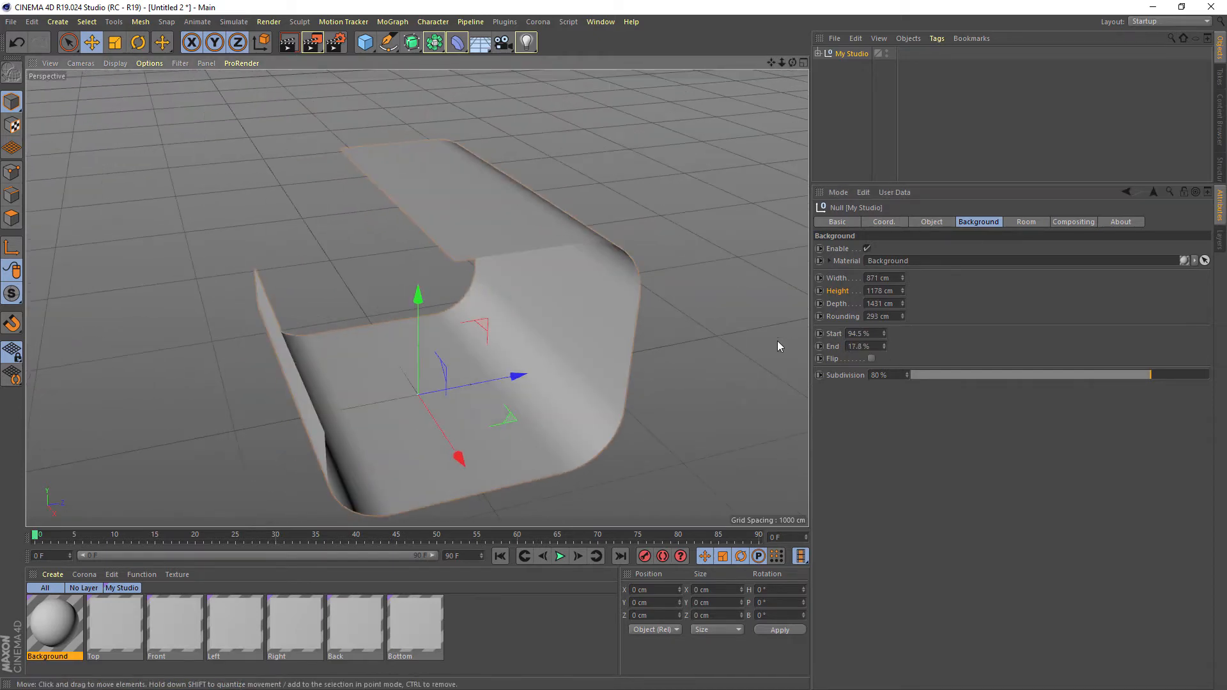
left_click(872, 358)
left_click_drag(578, 295, 722, 302, "alt")
left_click(870, 358)
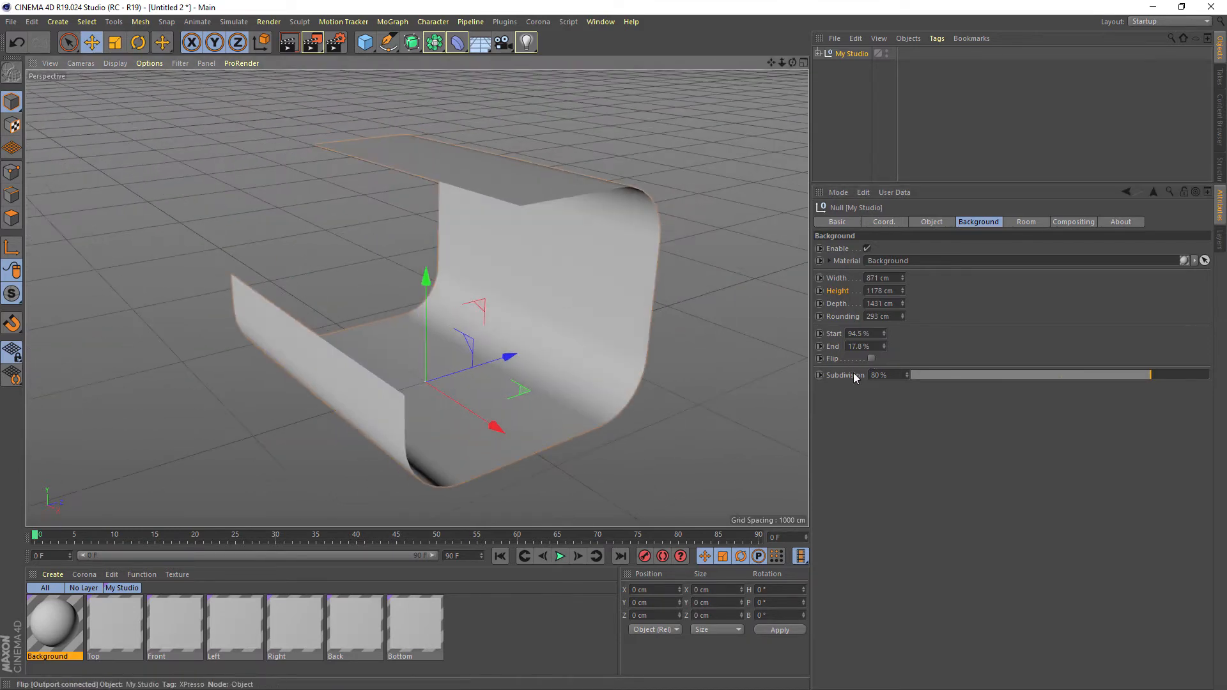
Display the viewport with Gouraud Shading (Lines) to examine the background's subdivision
left_click(852, 375)
left_click(124, 63)
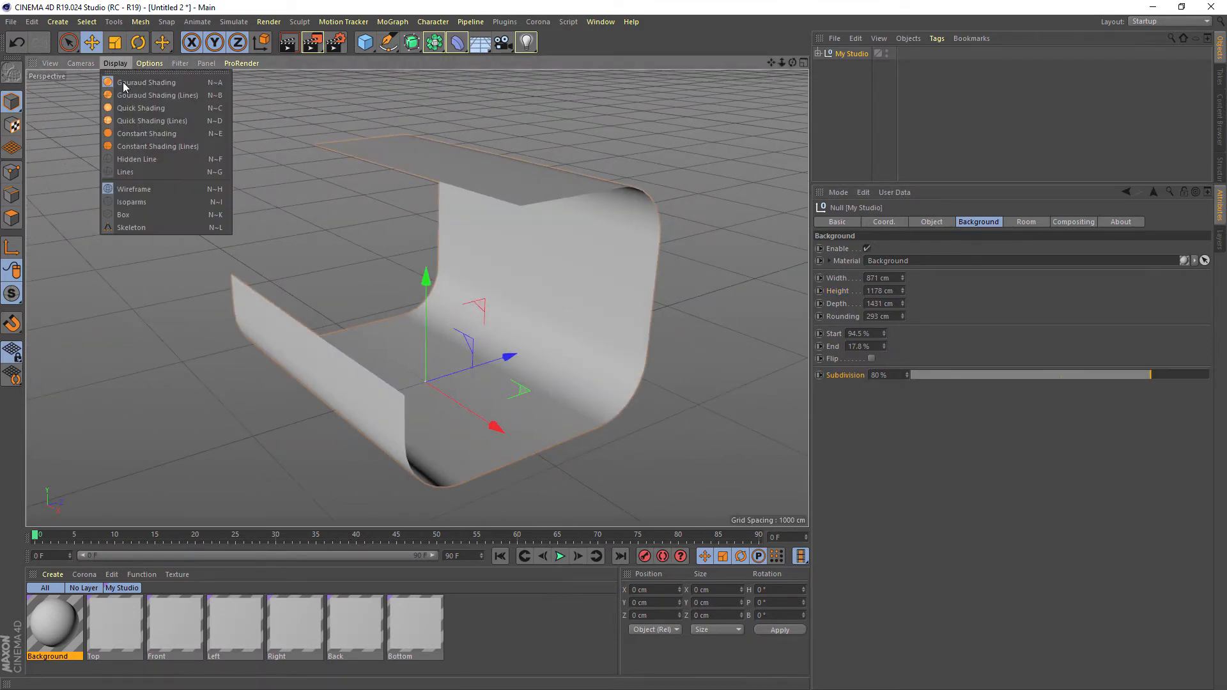
left_click(129, 94)
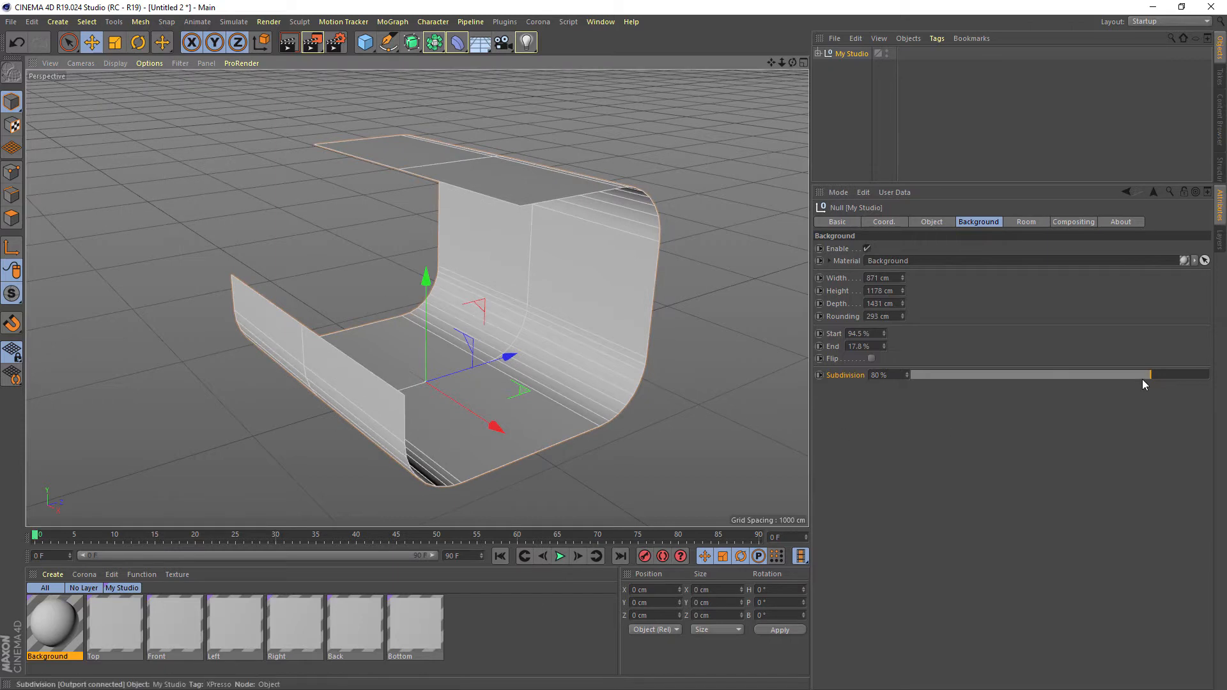
Try a Subdivision of 78 % on the background and restore it to 80 %
mouse_move(1150, 374)
left_mouse_down()
mouse_move(1213, 390)
mouse_move(939, 402)
mouse_move(1168, 384)
mouse_move(1144, 383)
left_mouse_up()
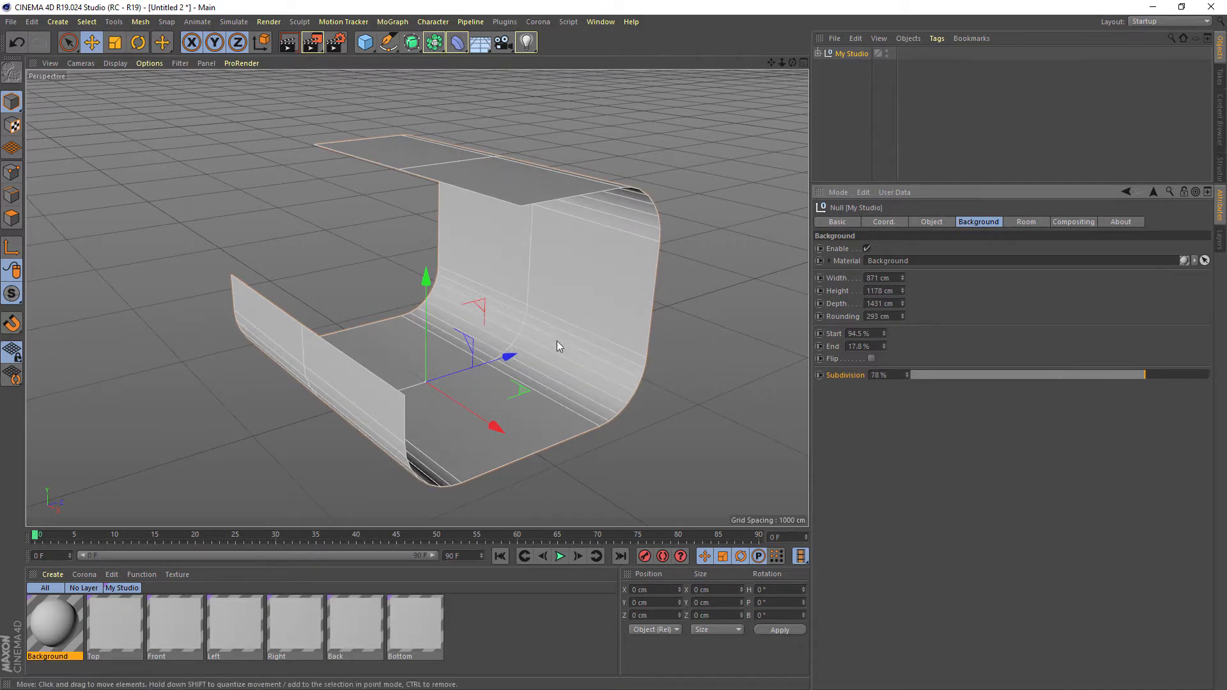
left_click_drag(556, 345, 493, 234, "alt")
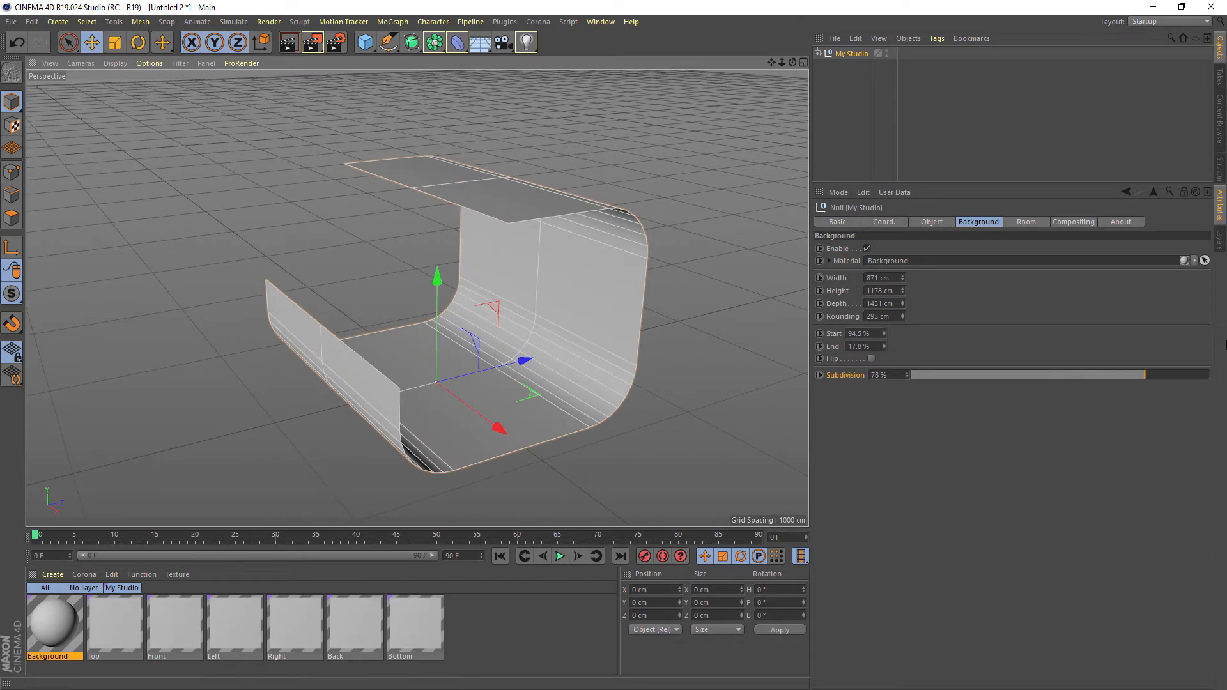
left_click(870, 374)
left_click_drag(866, 370, 845, 360)
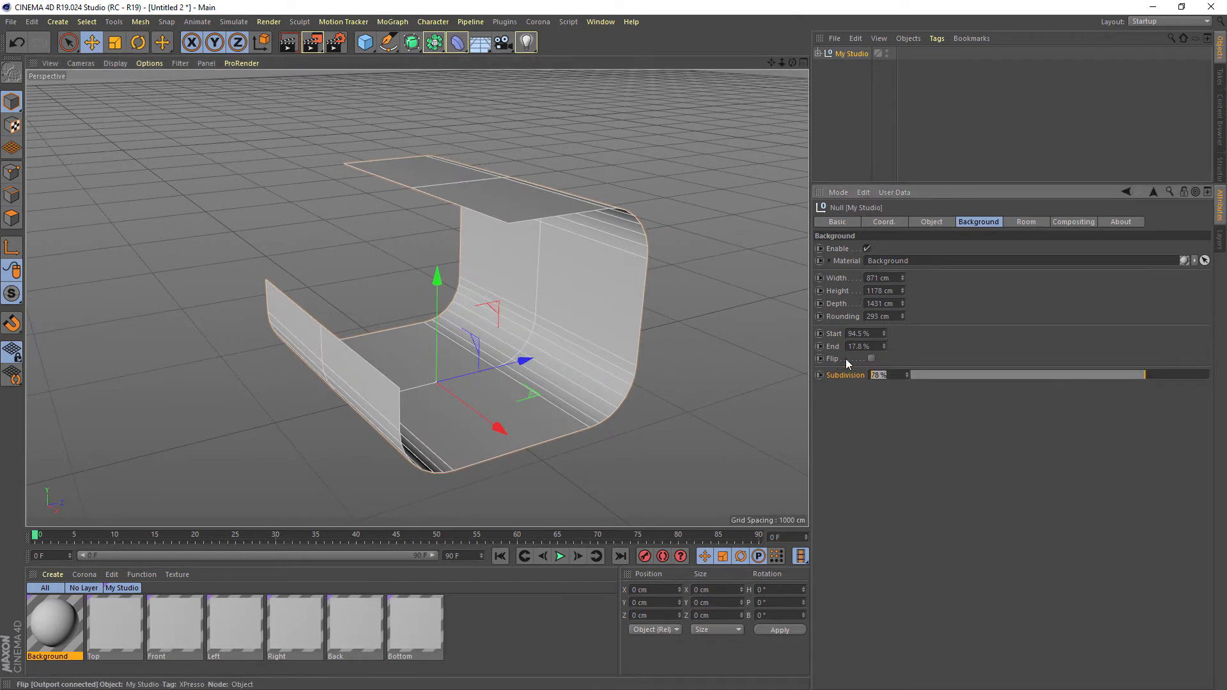
type("80")
key("Return")
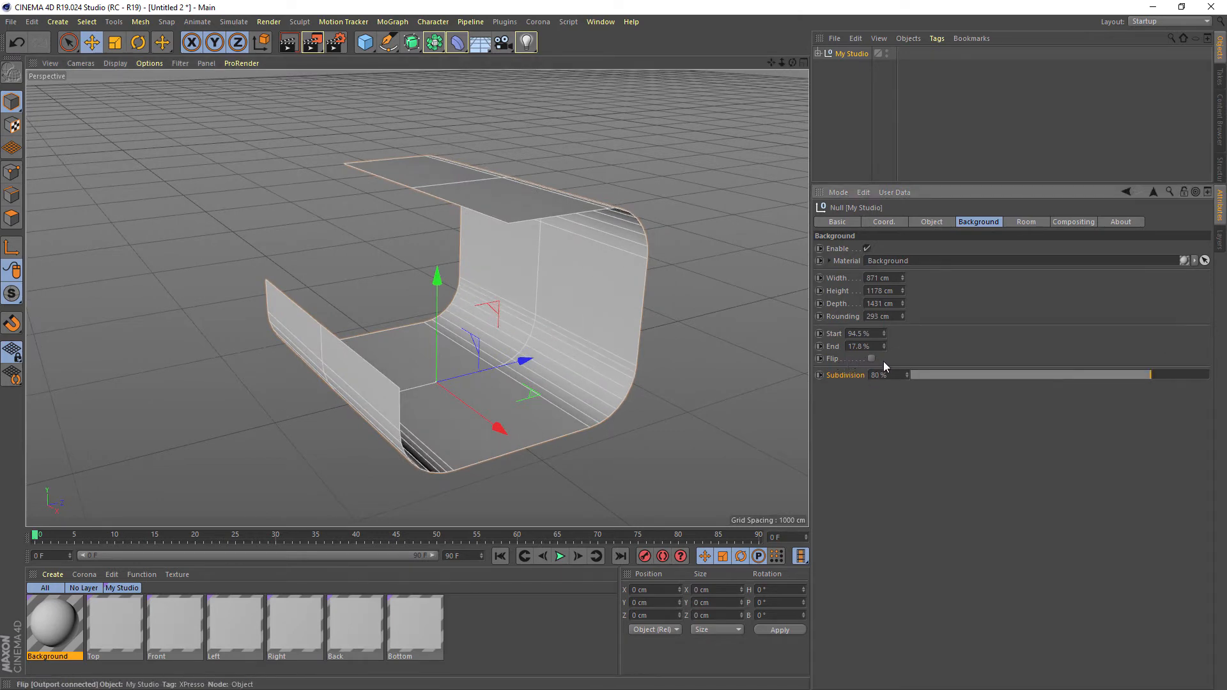
Switch to the Tea Cup.c4d document, select its Camera and maximize the wireframe perspective view
left_click(608, 23)
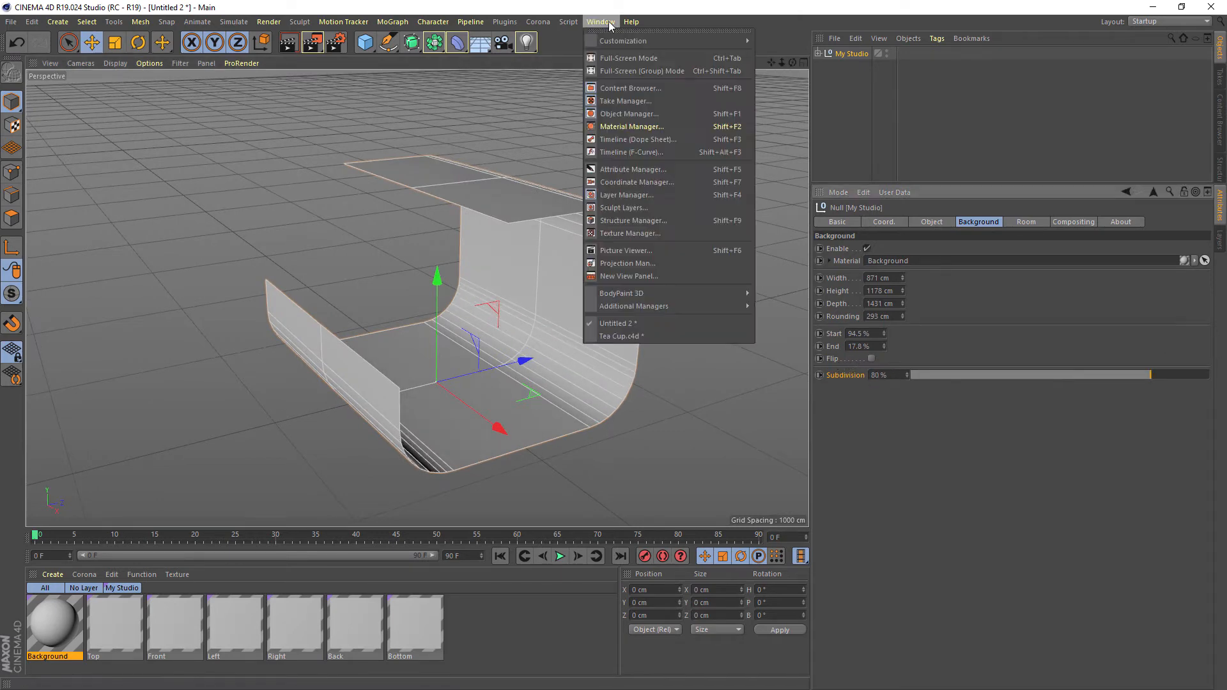
left_click(650, 336)
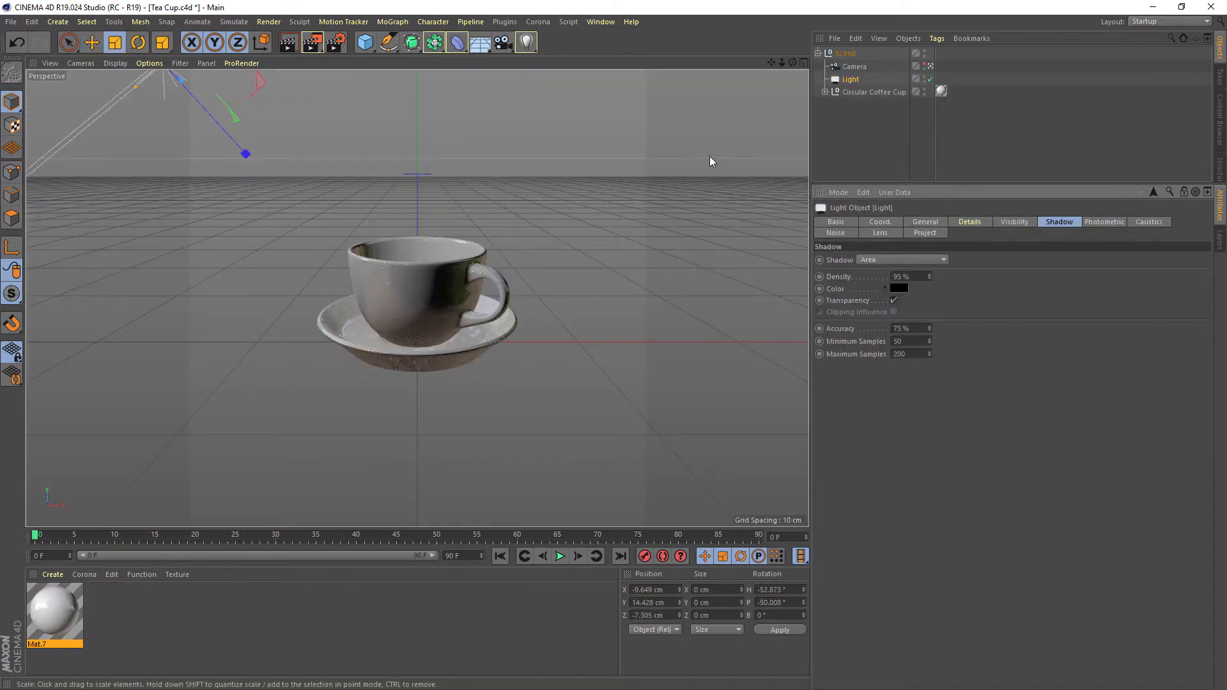
left_click(845, 53)
left_click(854, 67)
middle_click(633, 156)
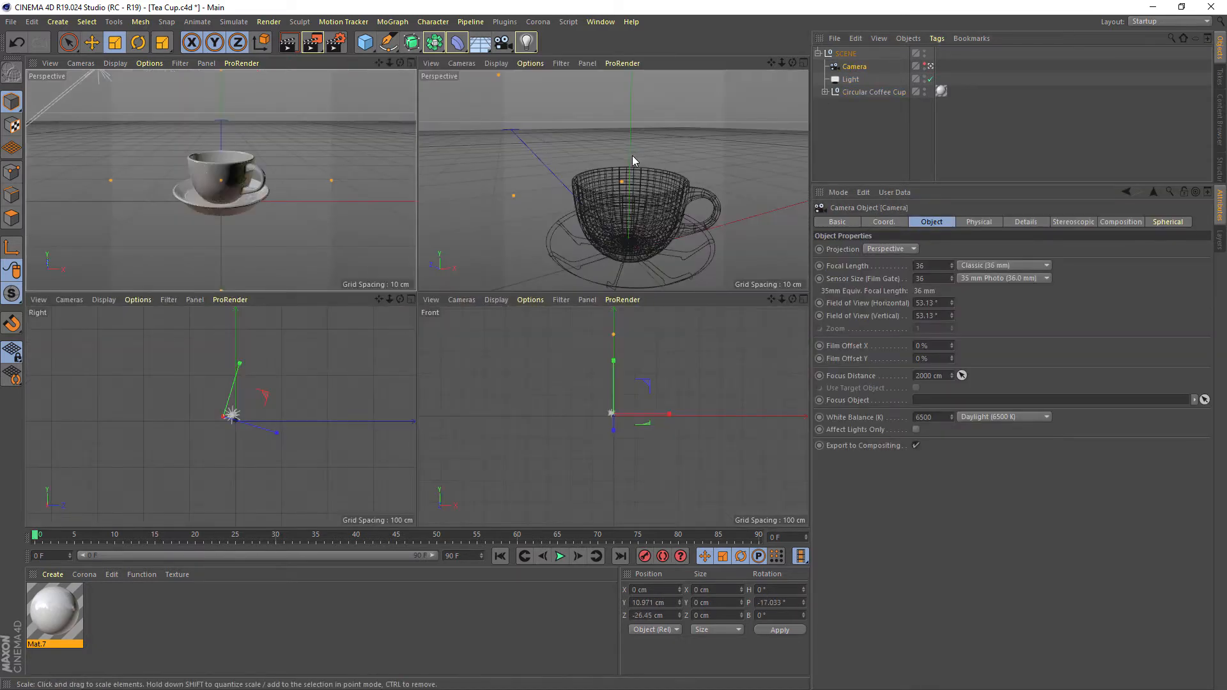
middle_click(631, 156)
Set the perspective view's display to Hidden Line with Wireframe
left_click(147, 67)
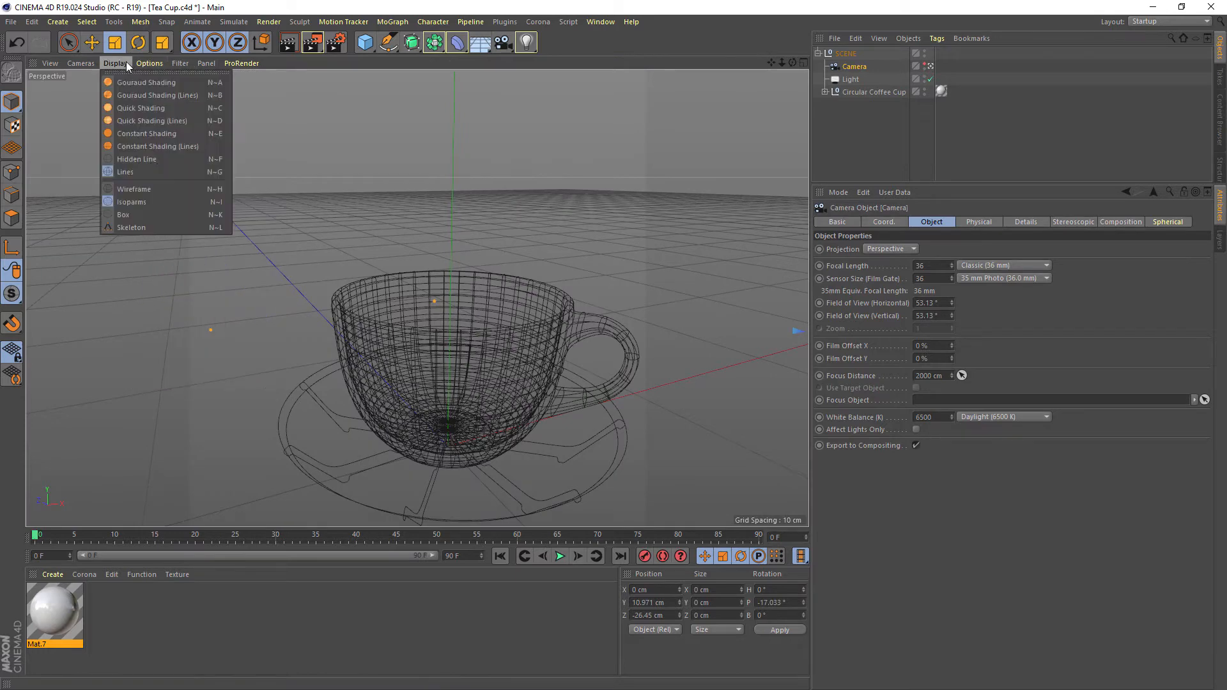
left_click(153, 156)
left_click(115, 63)
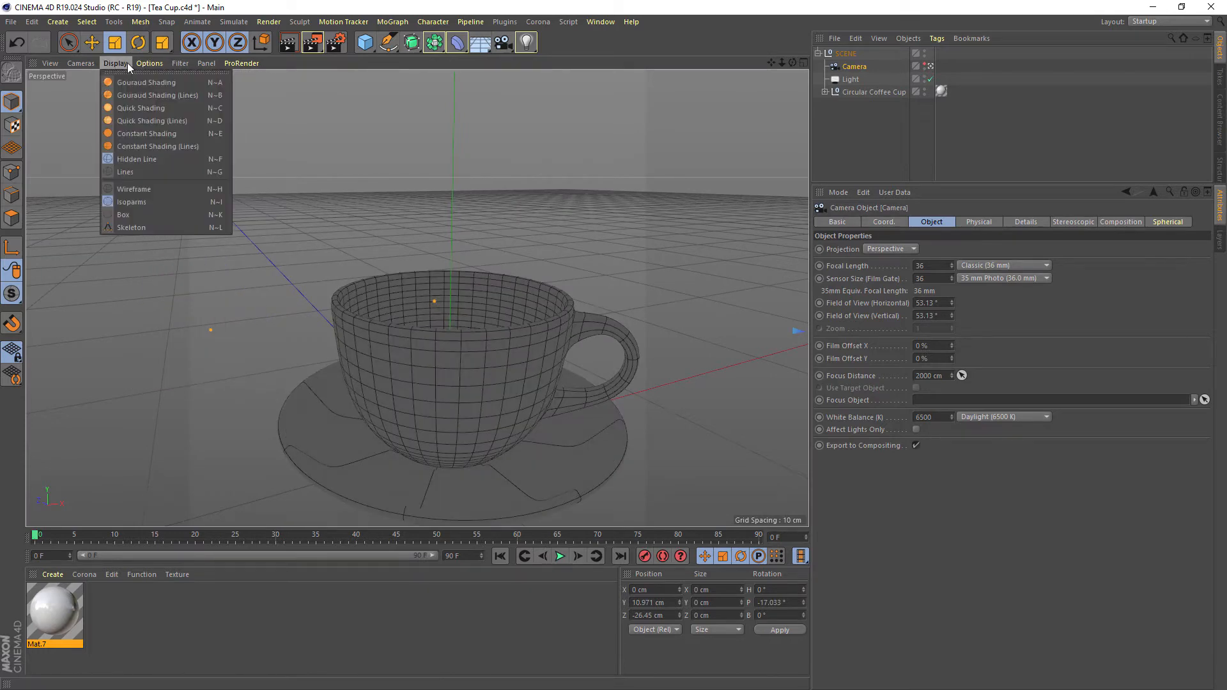
left_click(140, 189)
mouse_move(417, 238)
left_mouse_down("alt")
mouse_move(383, 237)
mouse_move(416, 223)
left_mouse_up("alt")
scroll(416, 223, "down", 3)
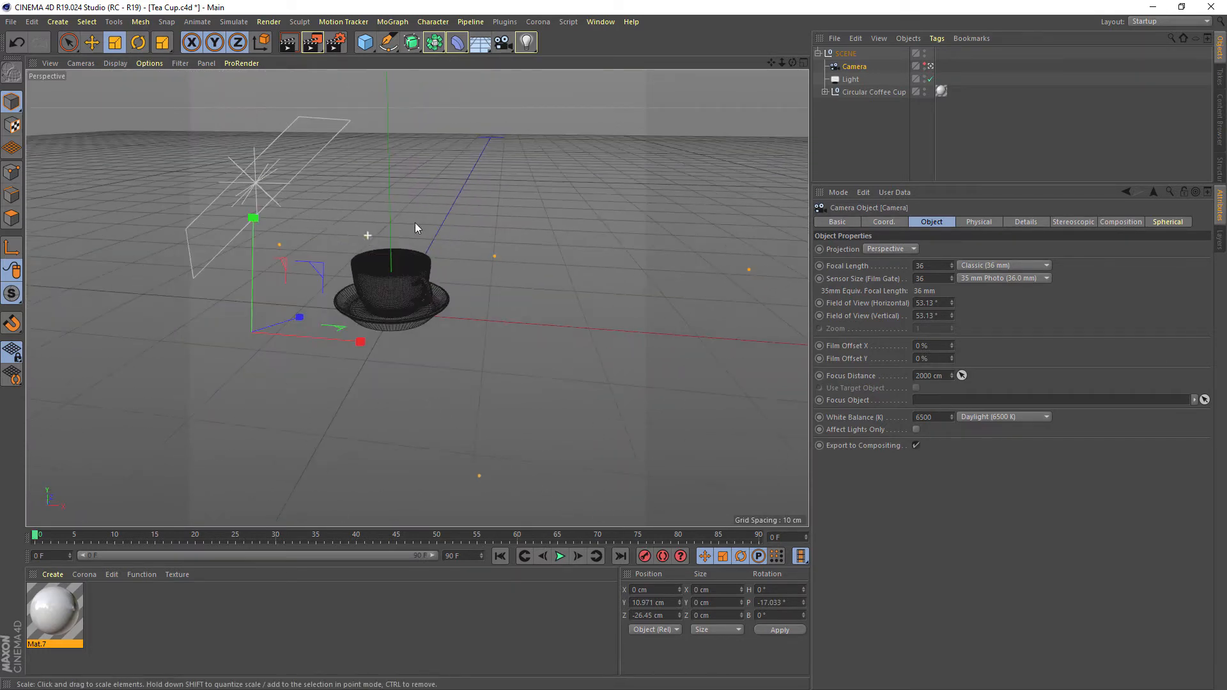
Show the Camera in the viewport and examine its placement relative to the cup and the light
left_click(852, 67)
scroll(457, 214, "down", 2)
middle_click_drag(458, 213, 503, 242, "alt")
left_click(926, 63)
left_click_drag(516, 224, 254, 241, "alt")
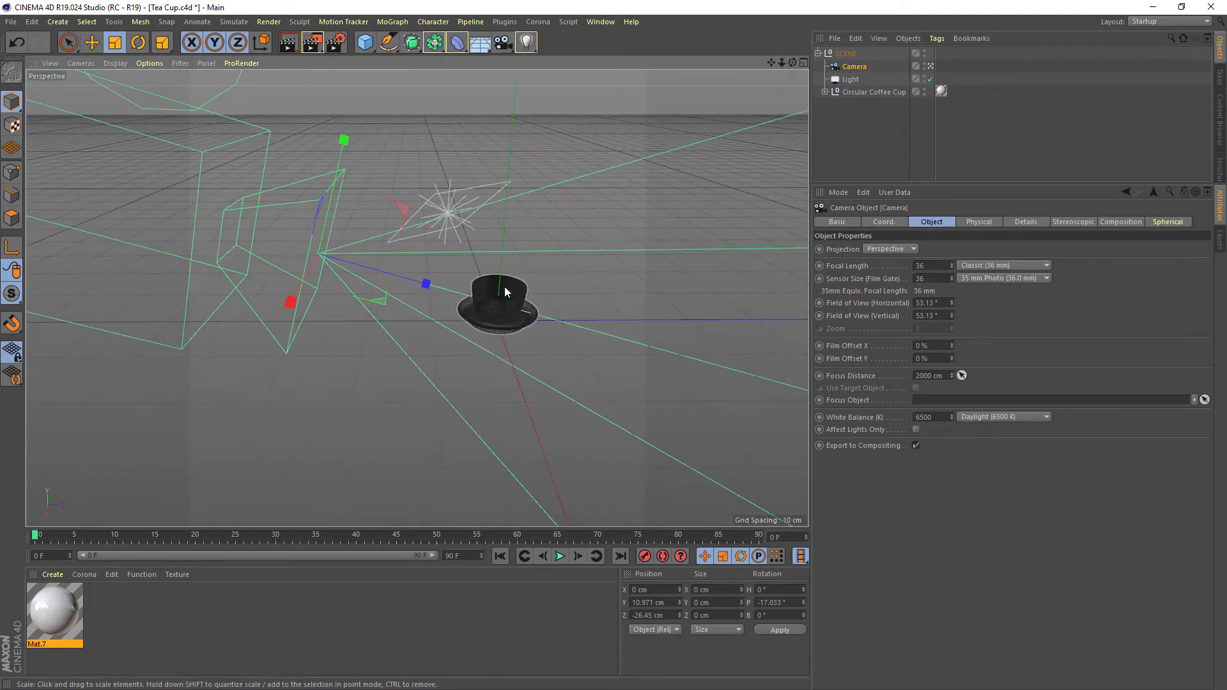
scroll(482, 309, "up", 3)
mouse_move(481, 303)
left_mouse_down("alt")
mouse_move(449, 285)
mouse_move(566, 265)
mouse_move(435, 243)
left_mouse_up("alt")
Locate the Coffee Cup 02 model in the preset library's Dinnerware folder and return to the scene's object list
left_click(1221, 113)
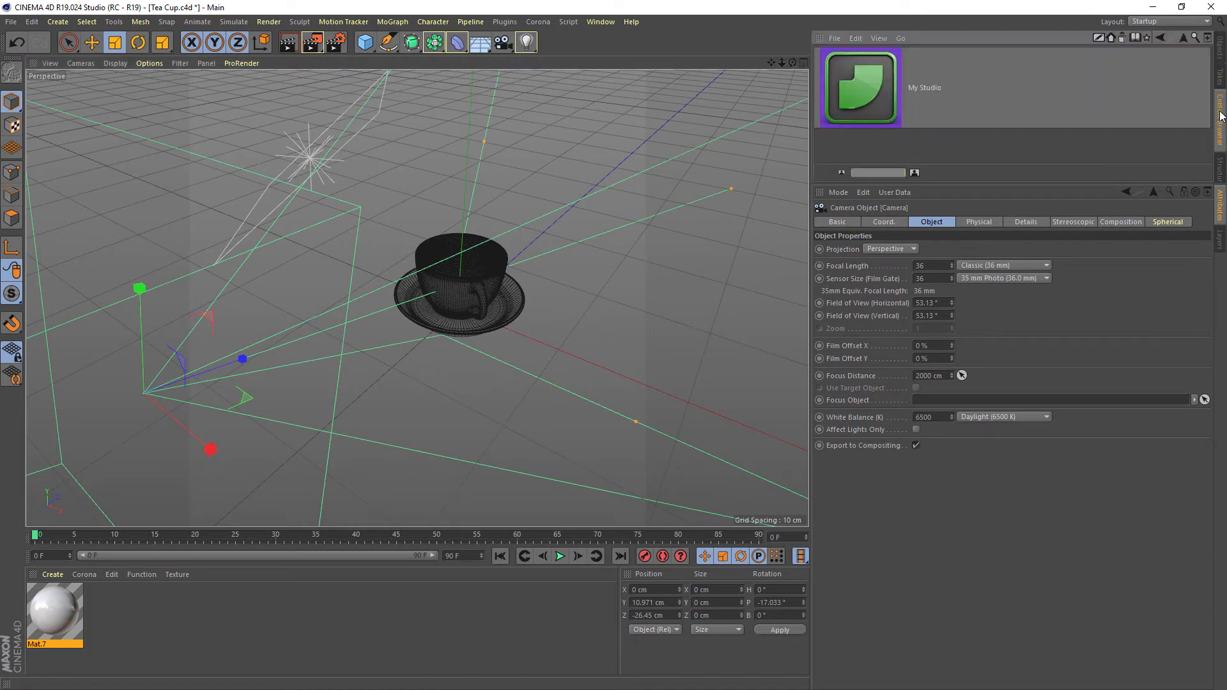
left_click(1121, 38)
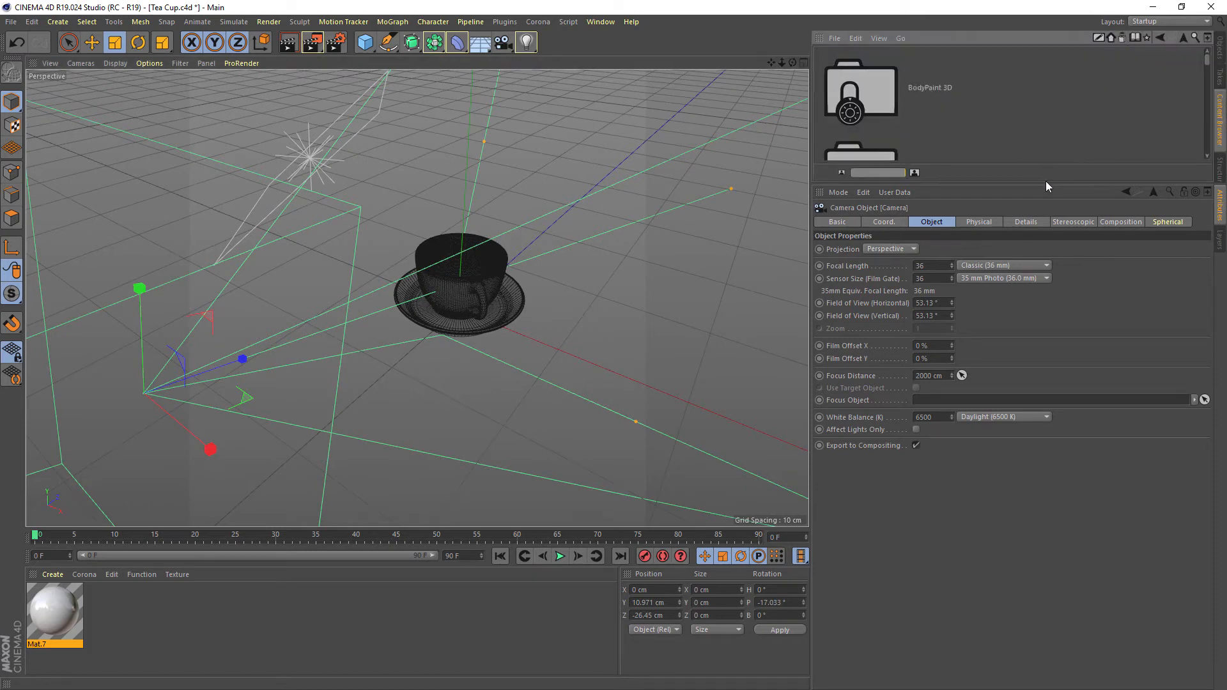
left_click_drag(1046, 183, 1044, 409)
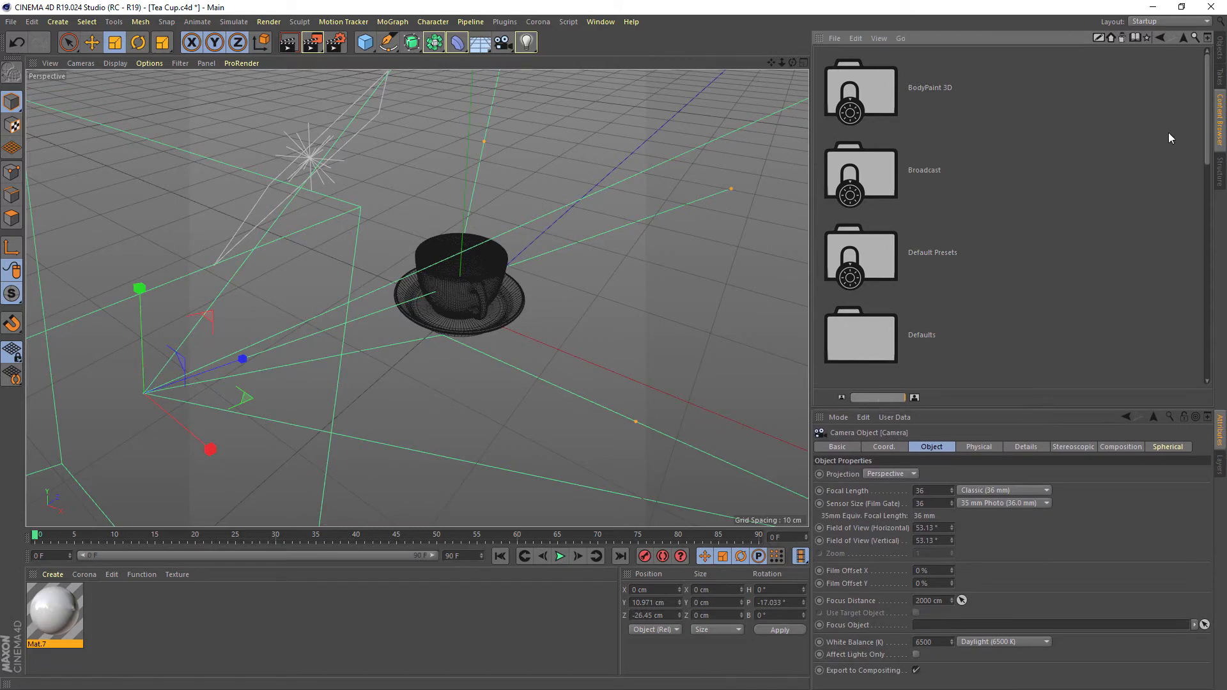
double_click(877, 167)
double_click(874, 92)
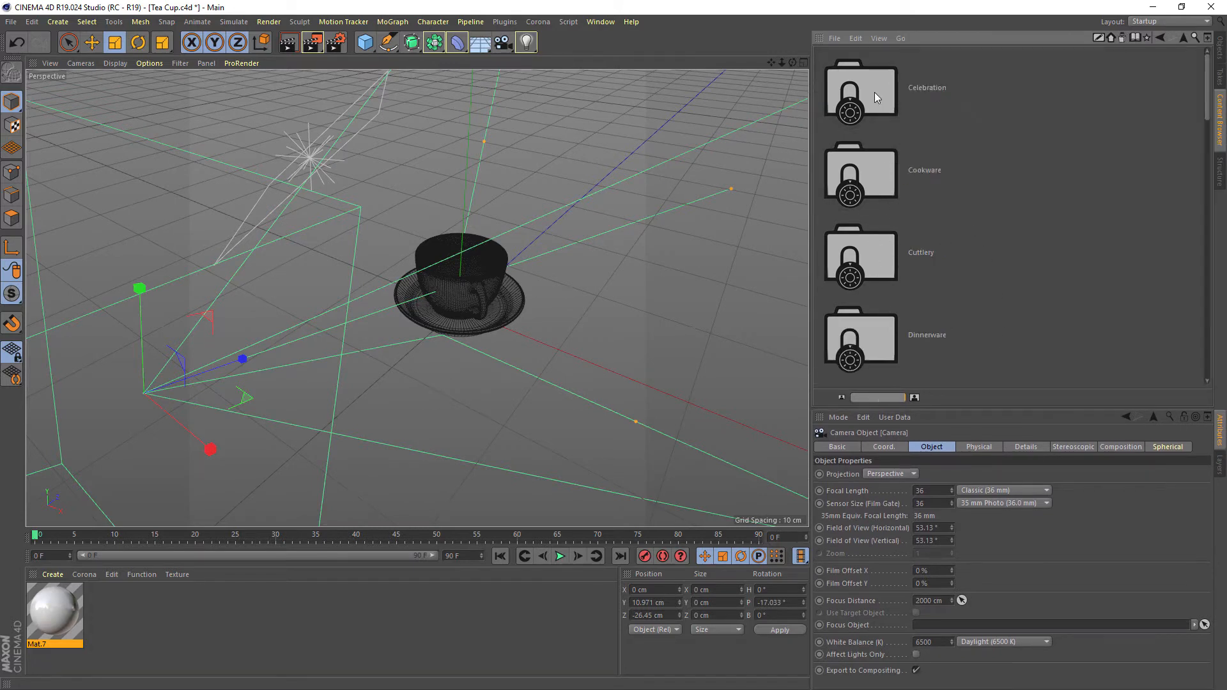
double_click(875, 338)
left_click(887, 160)
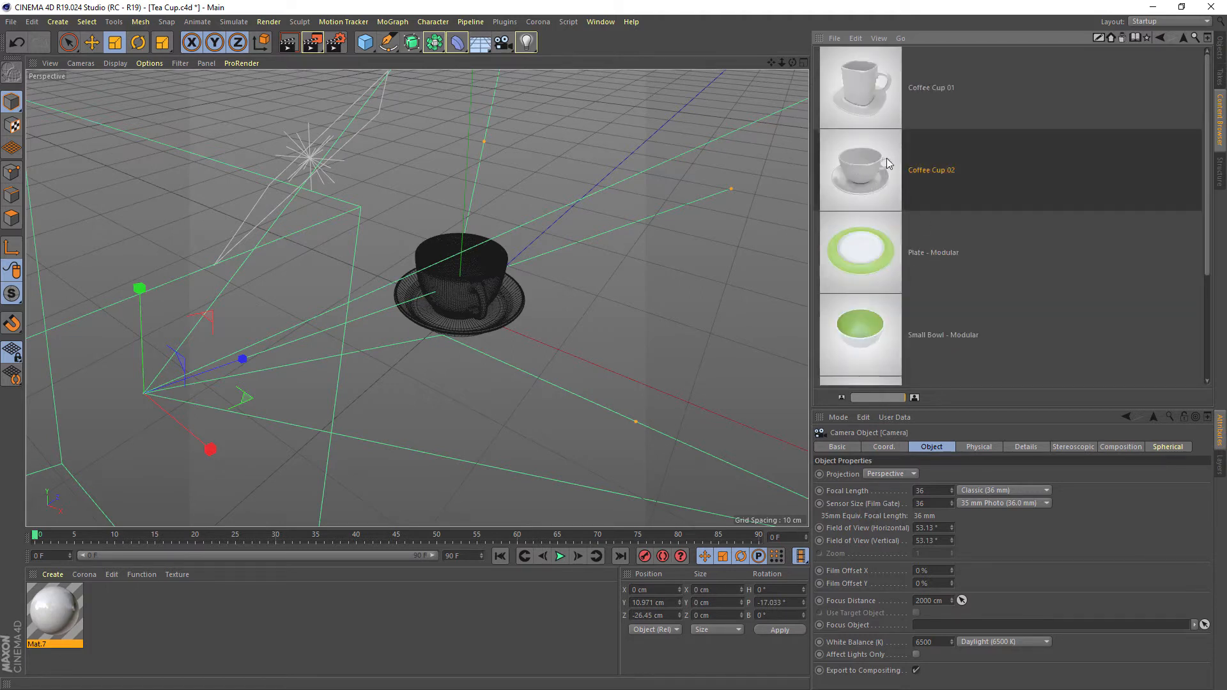
left_click(1184, 37)
left_click(1220, 46)
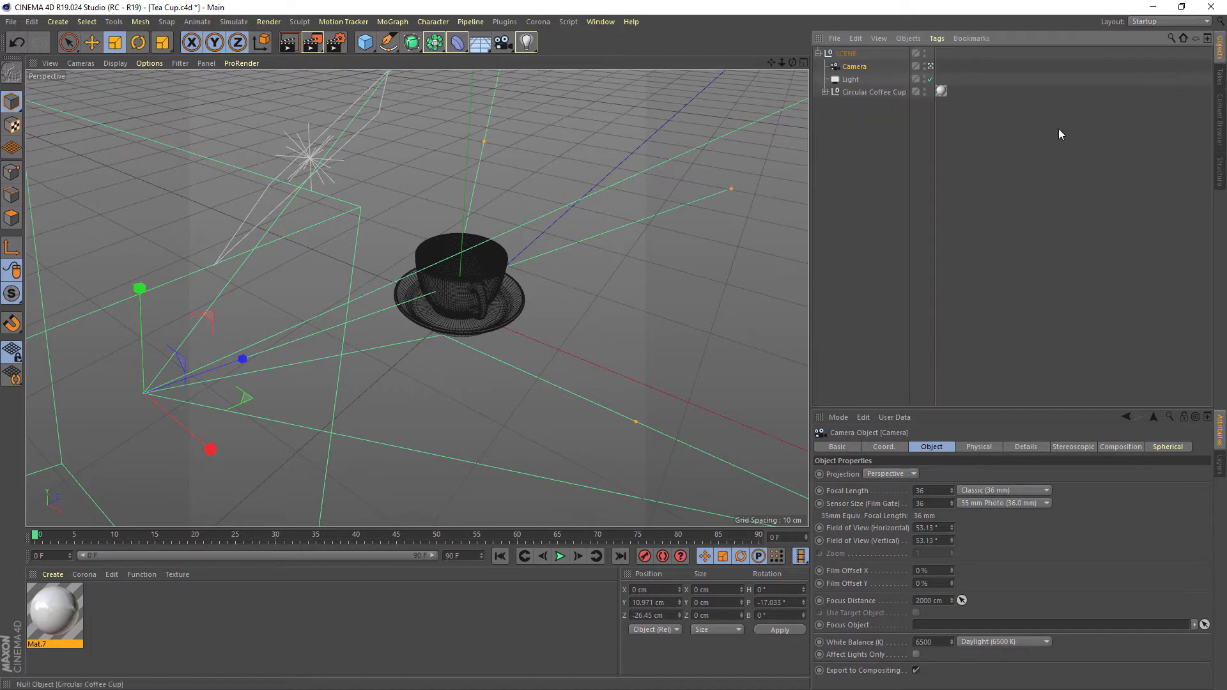
Review the Mat.7 material and the Light's shadow settings, and hide the Camera in the viewport
left_click(65, 619)
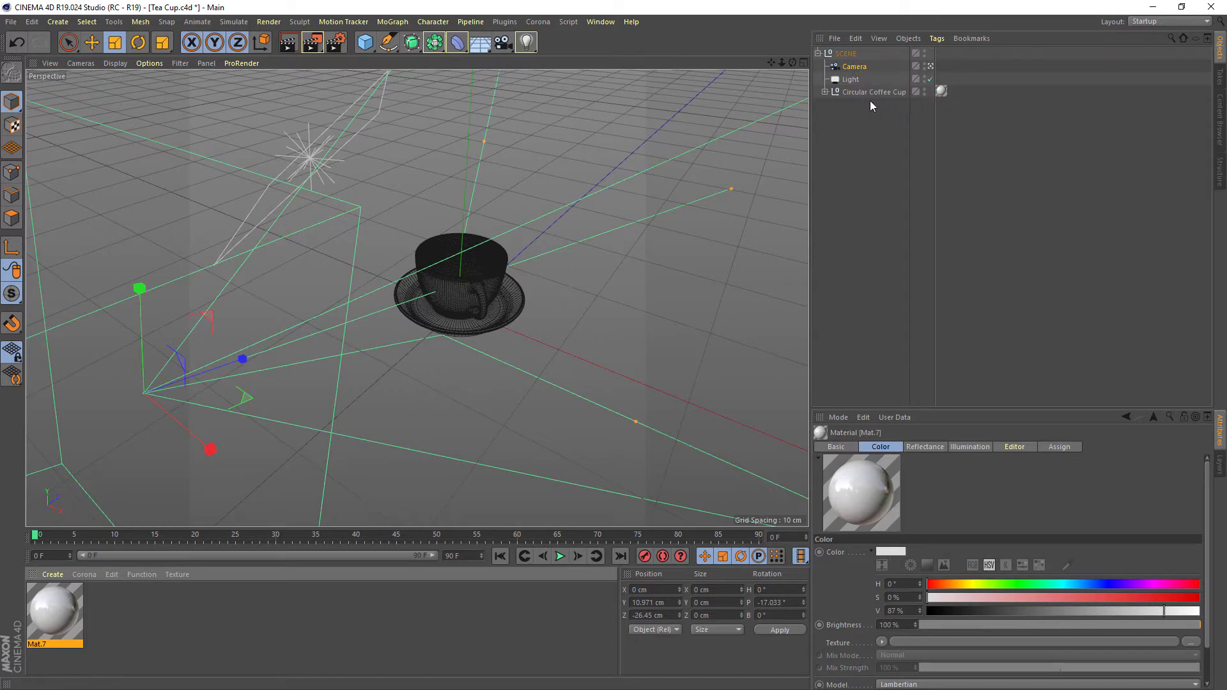
left_click(853, 80)
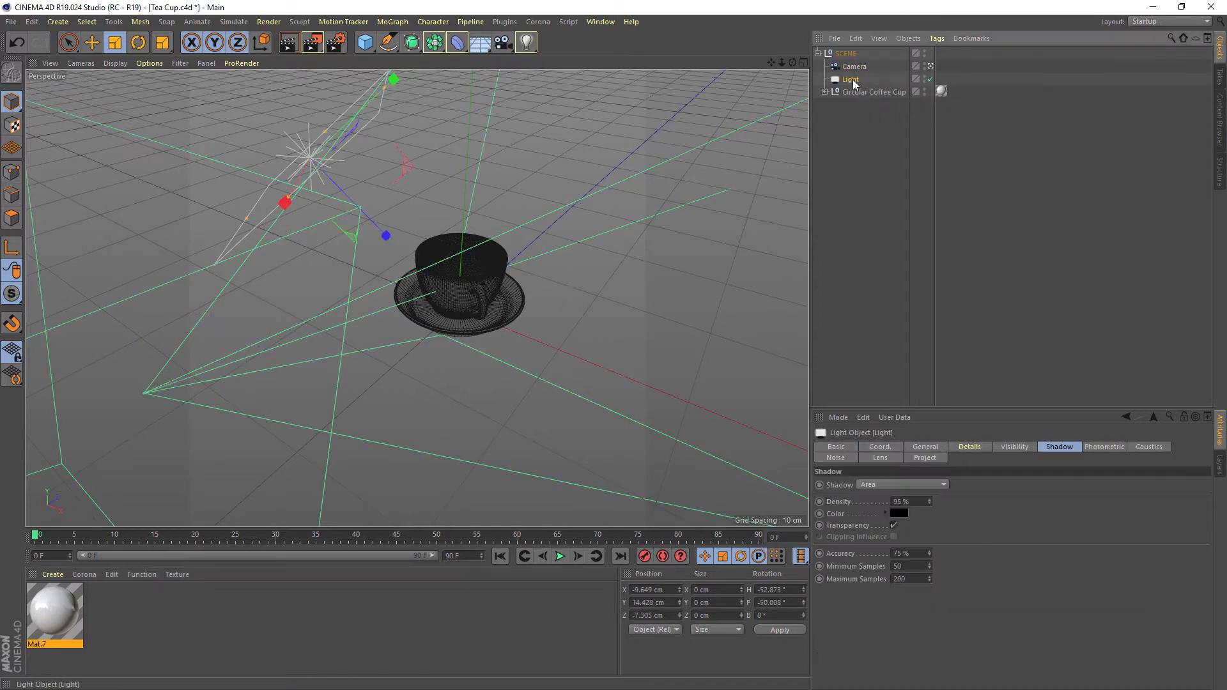
left_click(925, 64)
left_click_drag(430, 247, 478, 203, "alt")
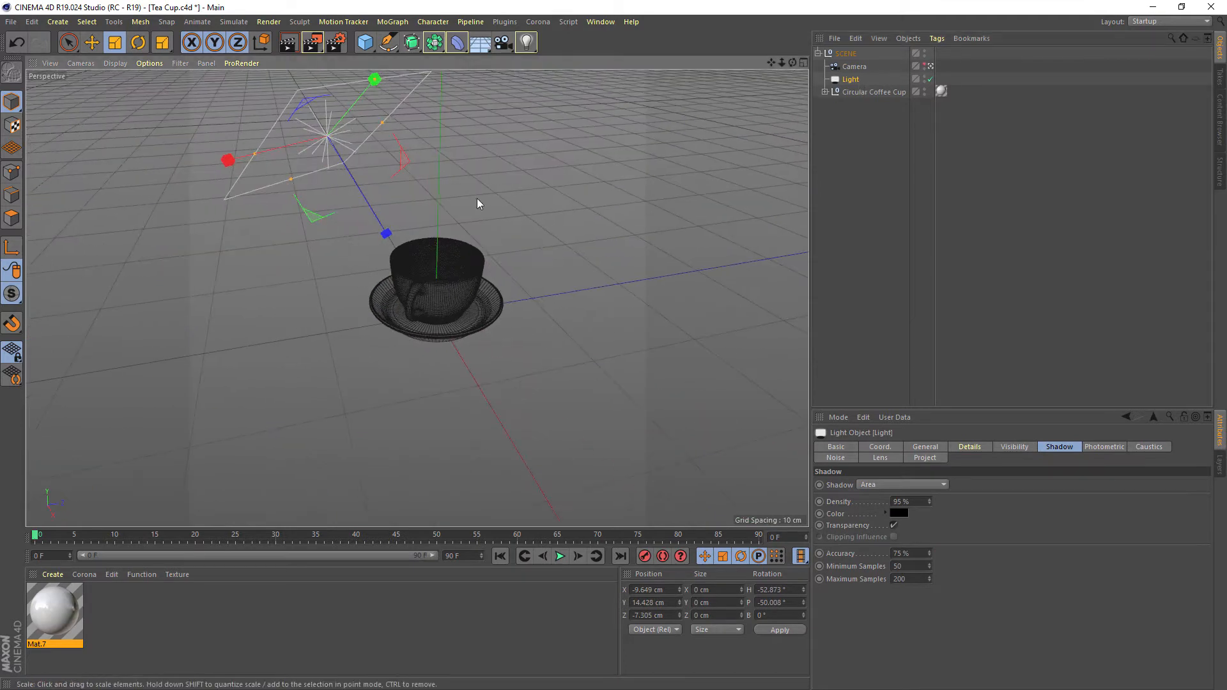
Select the SCENE null and collapse its hierarchy
left_click(854, 91)
left_click(830, 54)
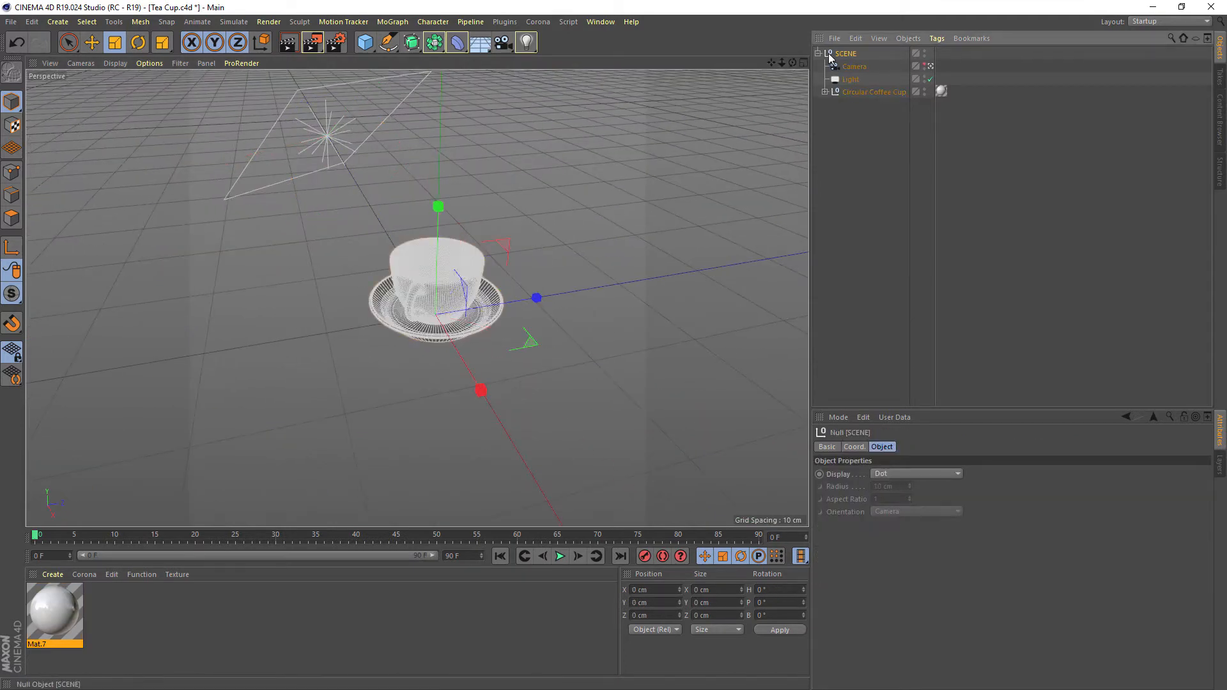
left_click(819, 55)
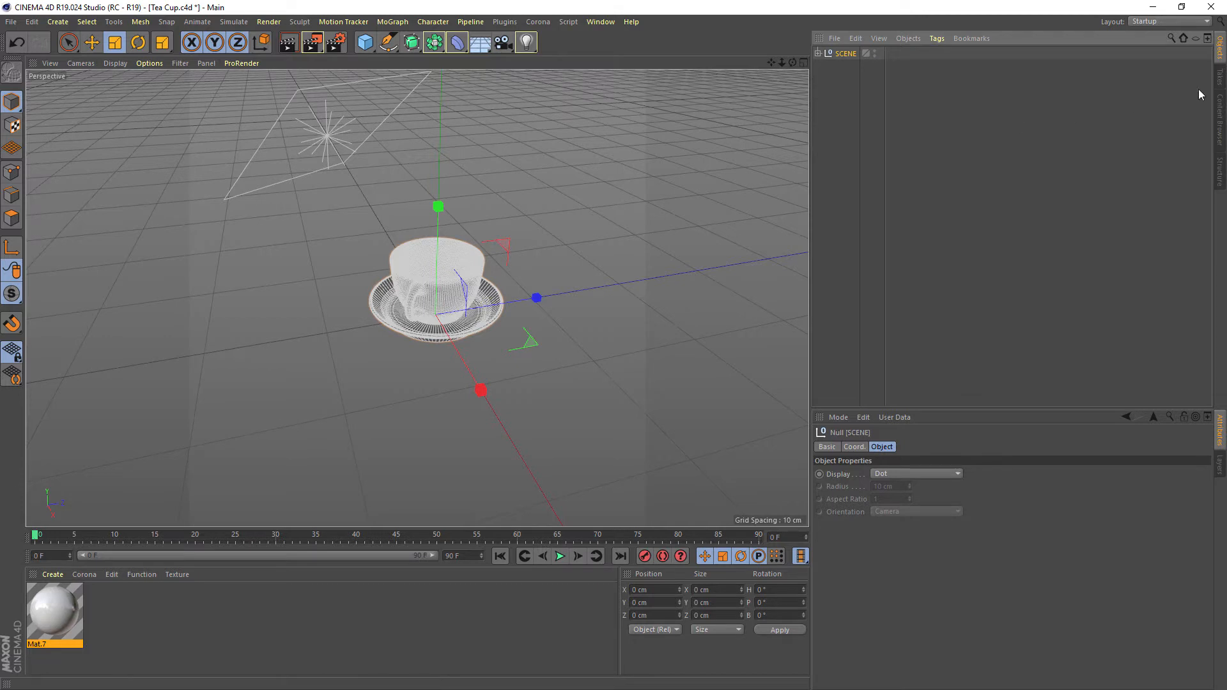
Add the My Studio preset from the MMG - My Studio 1.0 library to the tea cup scene and return to the object list
left_click(1220, 115)
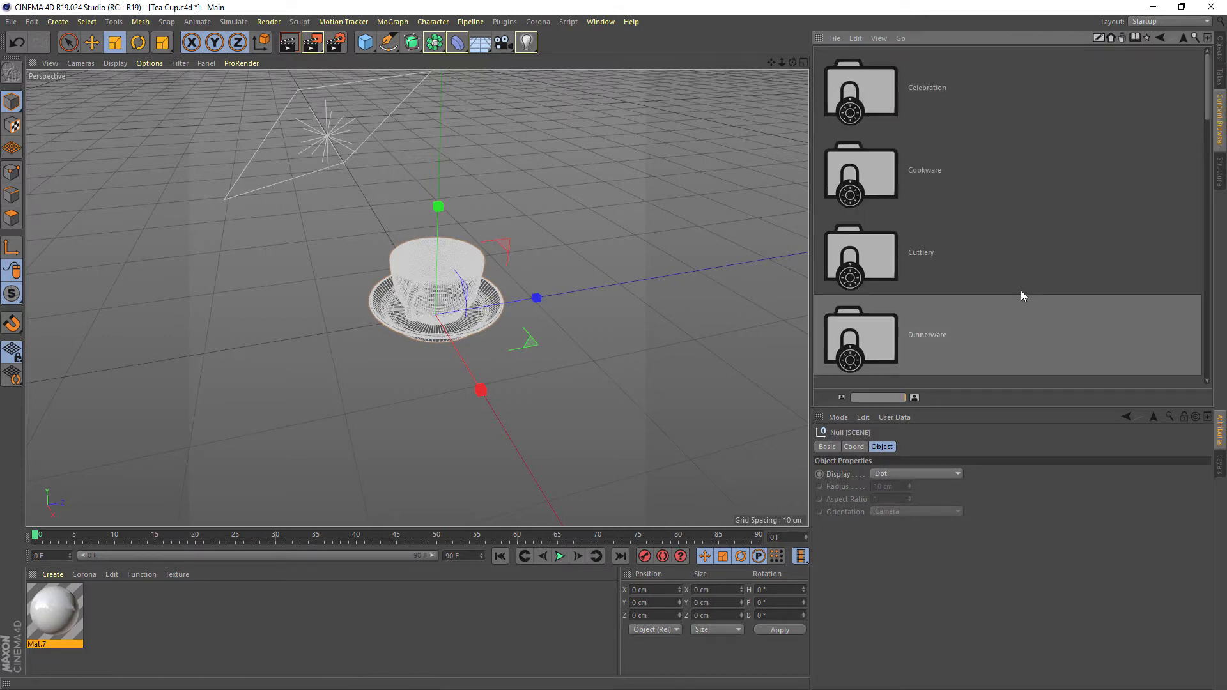
left_click(1123, 39)
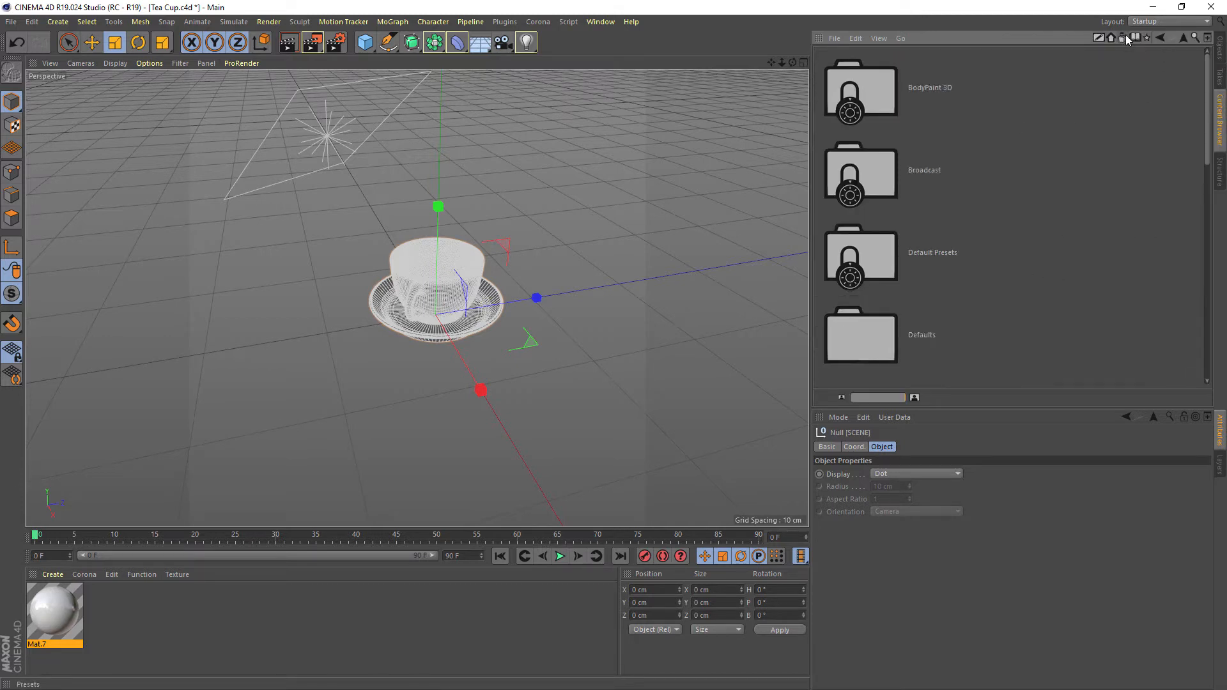
scroll(965, 204, "down", 2)
left_click(862, 351)
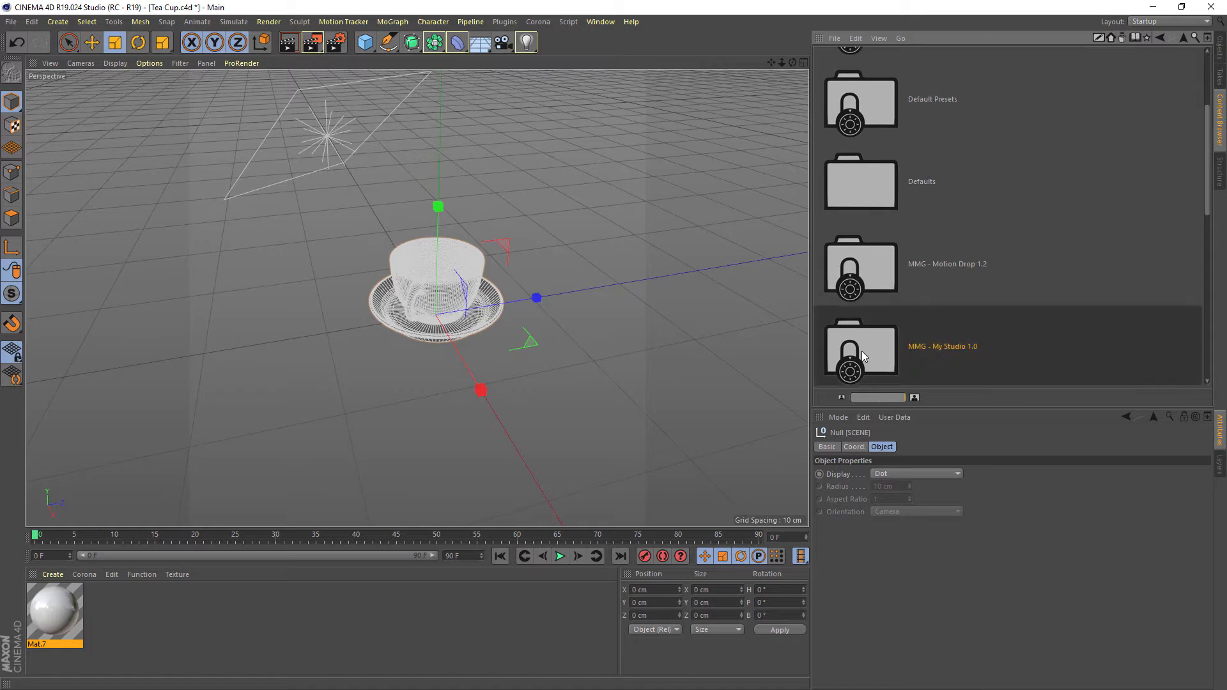
double_click(861, 352)
left_click_drag(879, 73, 633, 225)
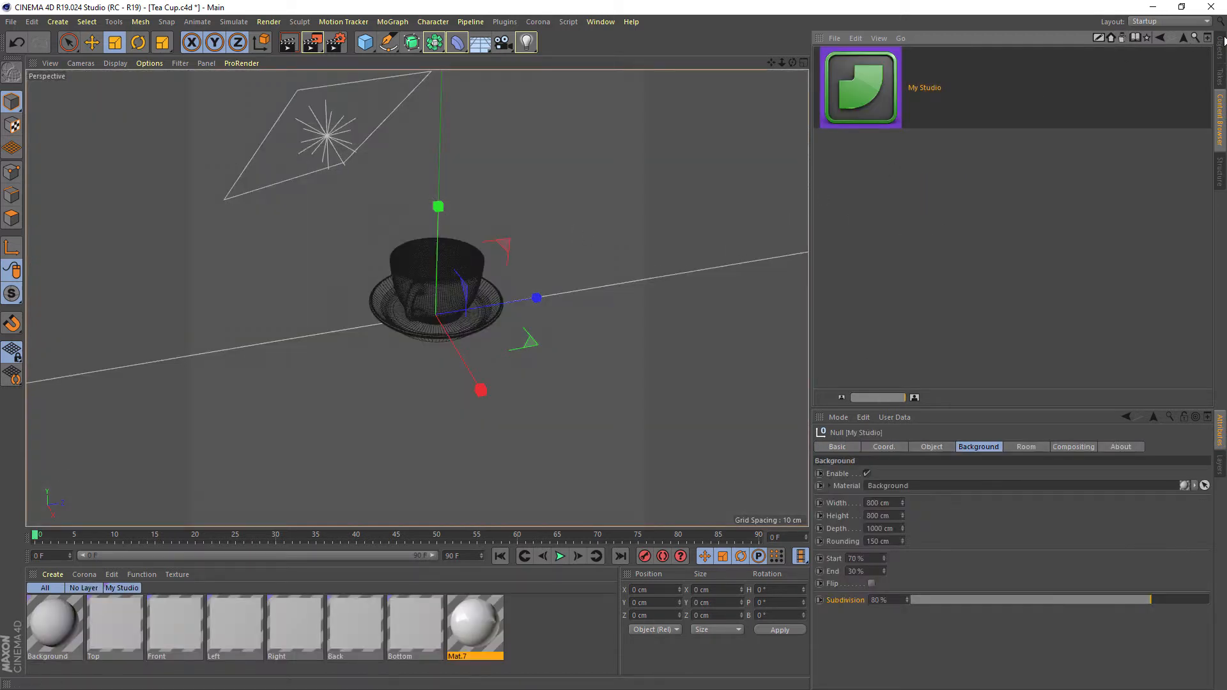
left_click(1220, 42)
Compare the size of the My Studio background with the tea cup and light from several angles
scroll(524, 200, "down", 10)
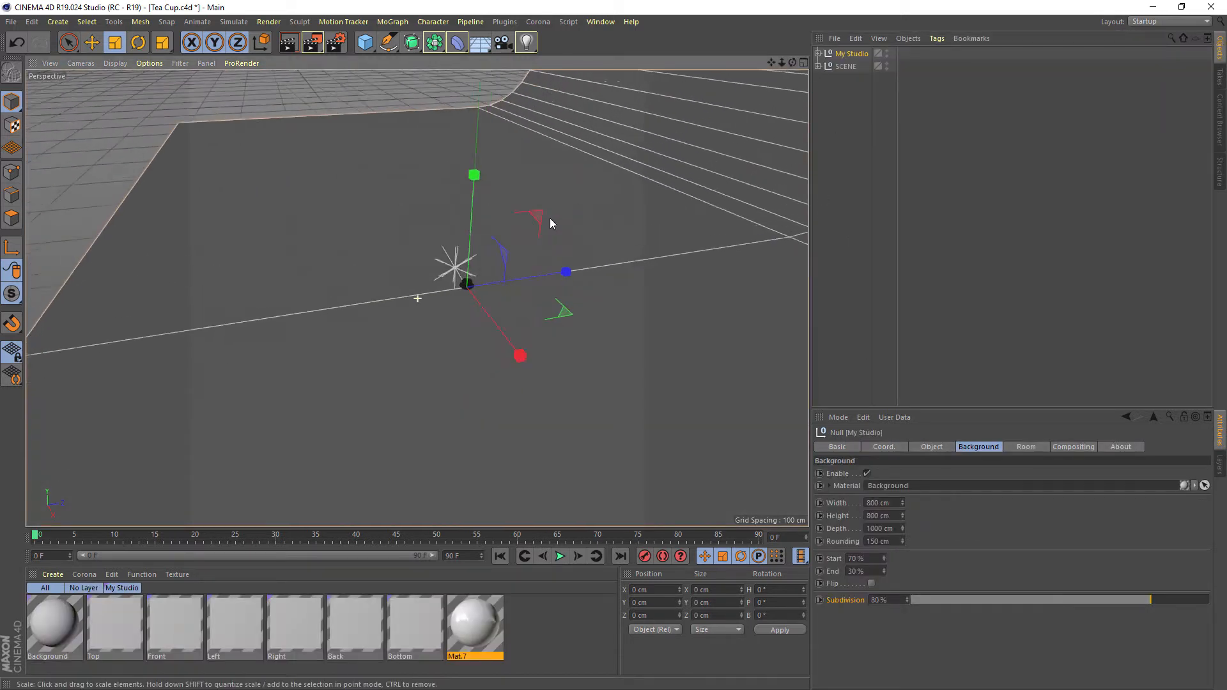
left_click_drag(550, 218, 594, 236, "alt")
scroll(594, 236, "down", 5)
left_click_drag(649, 194, 608, 206, "alt")
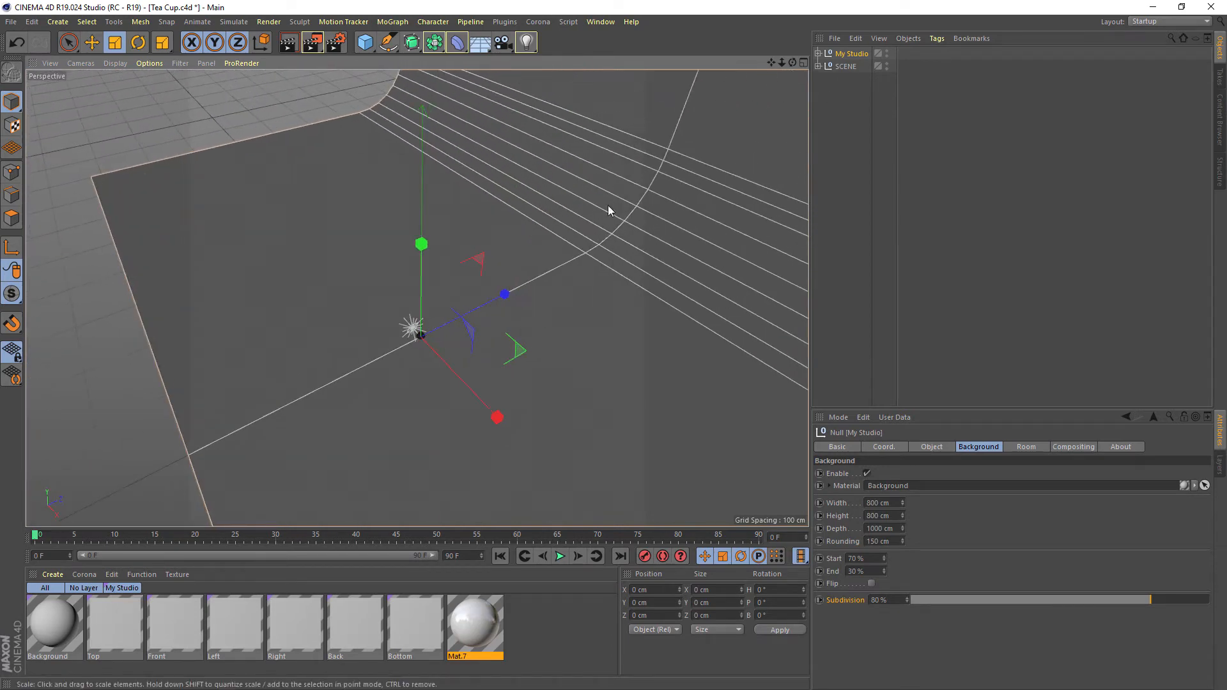
left_click_drag(531, 262, 591, 206, "alt")
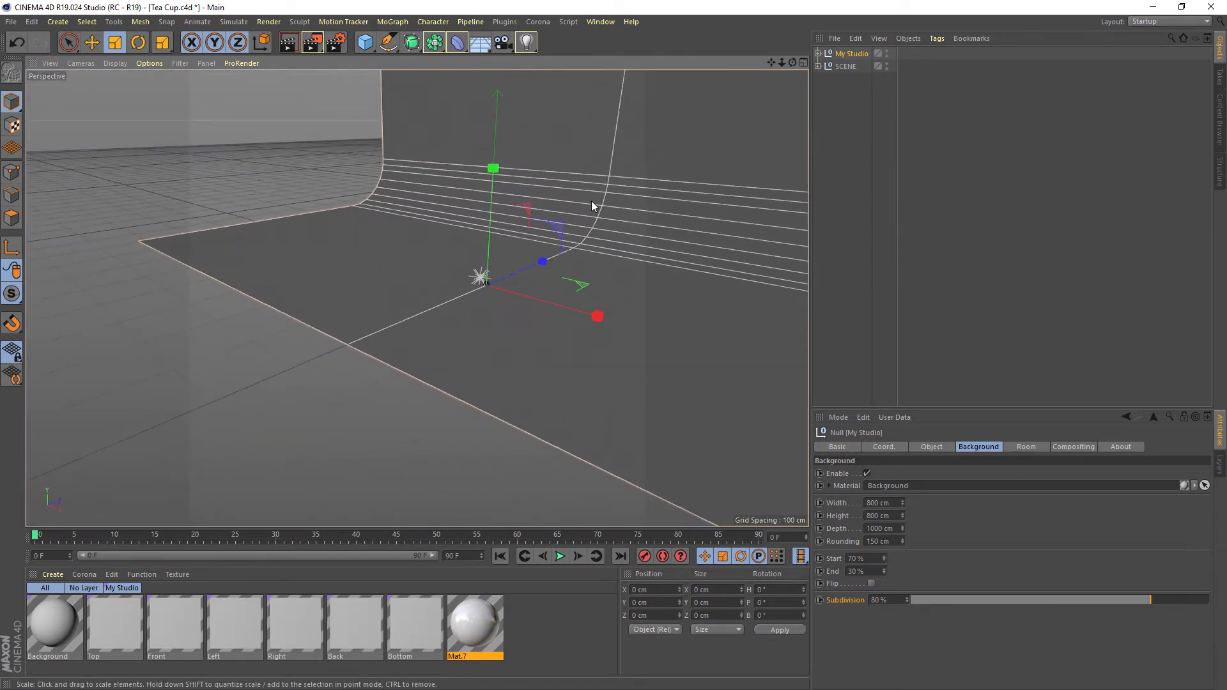
scroll(465, 287, "up", 10)
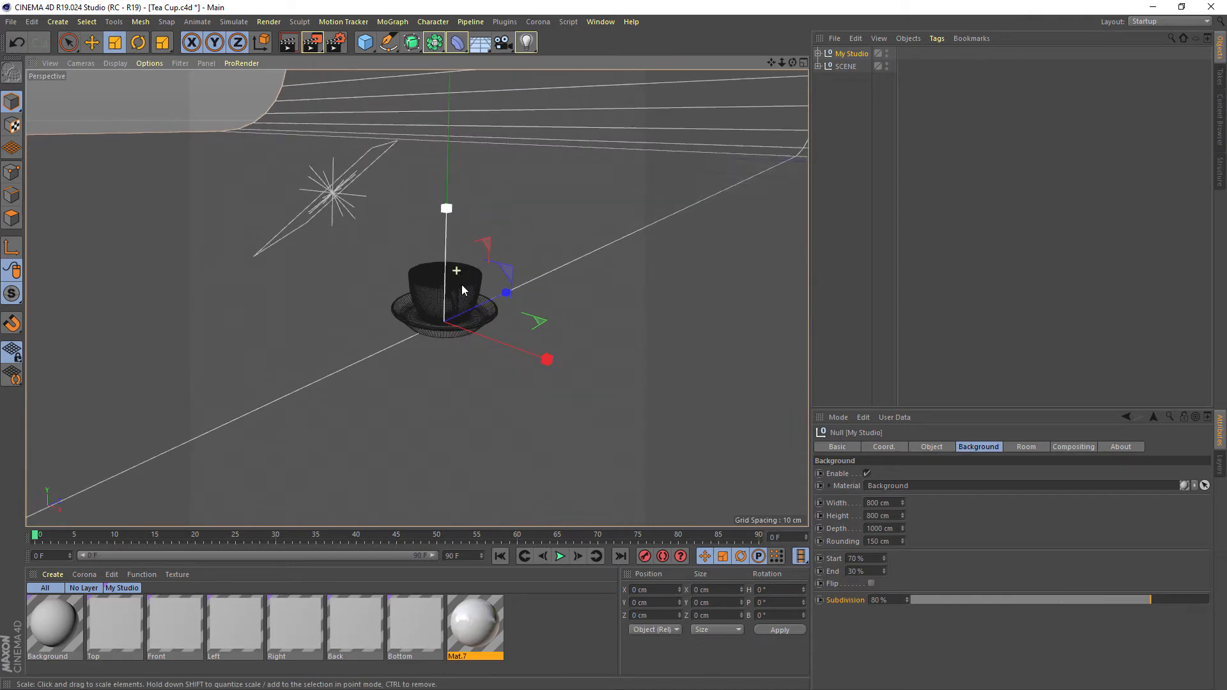
scroll(463, 286, "down", 10)
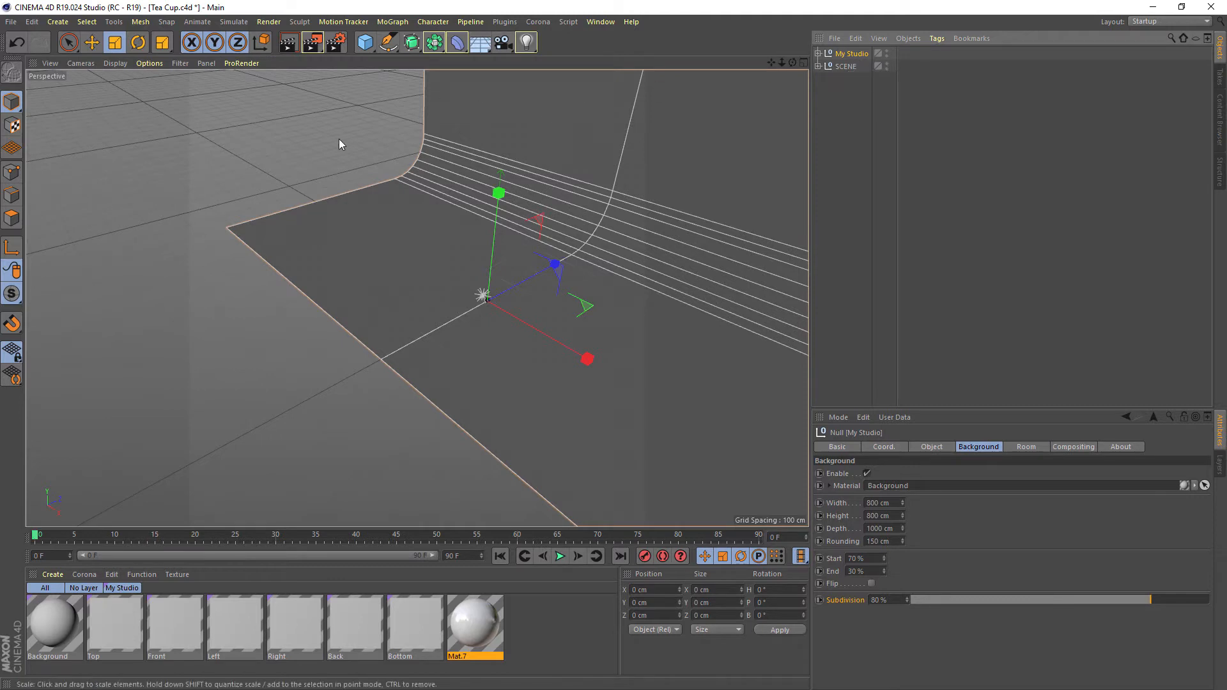
Scale the My Studio background down to about 62 cm wide and 78 cm deep, then deselect it
left_click_drag(339, 140, 185, 272)
left_click_drag(348, 161, 256, 240)
left_click_drag(354, 190, 294, 246)
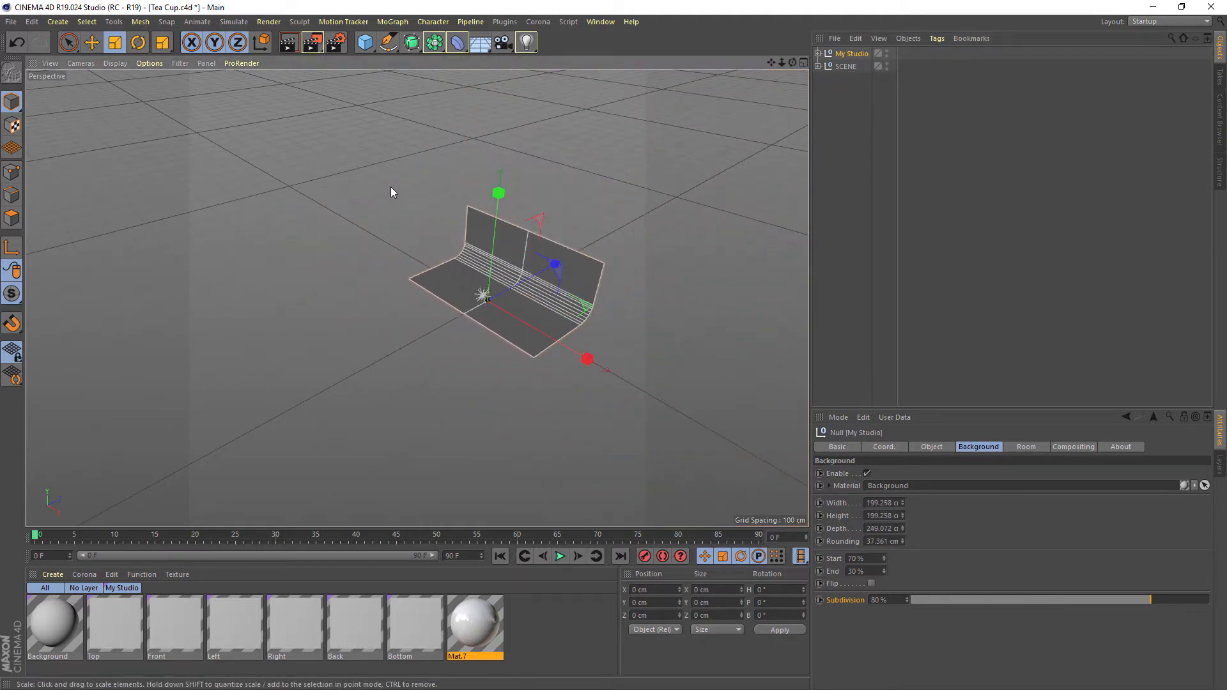
left_click_drag(391, 189, 323, 266)
scroll(378, 250, "up", 4)
left_click_drag(450, 231, 339, 337)
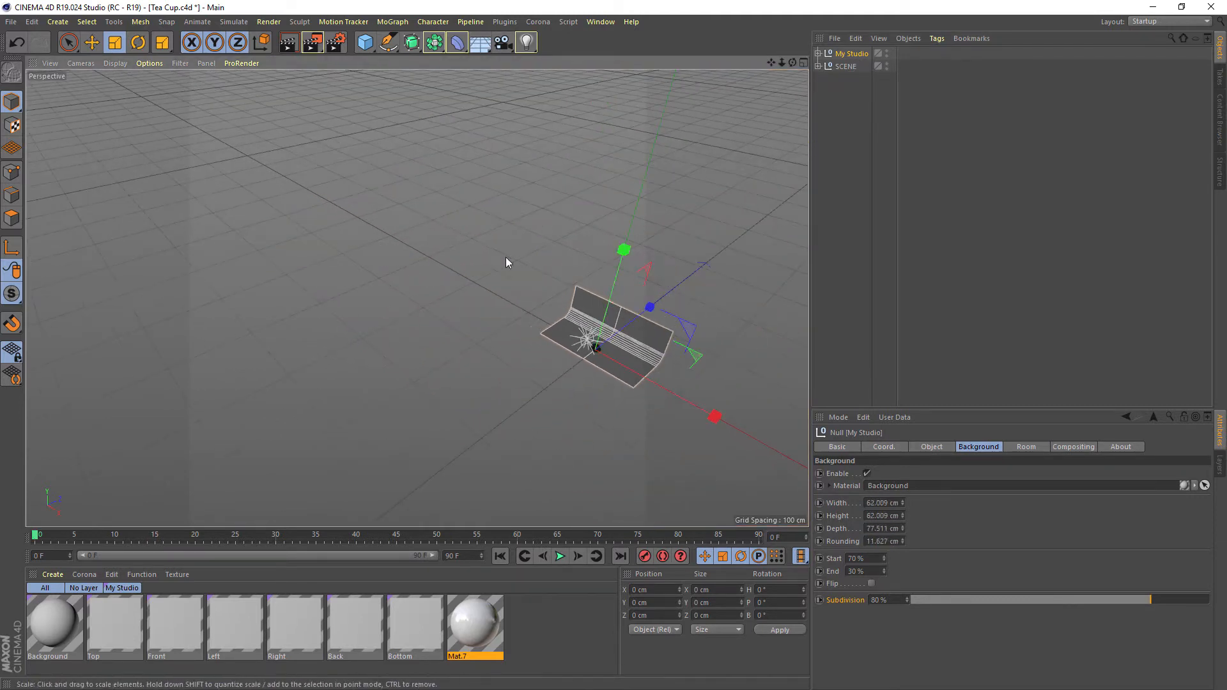
middle_click_drag(598, 294, 475, 206, "alt")
right_click_drag(474, 206, 615, 208, "alt")
left_click(615, 209)
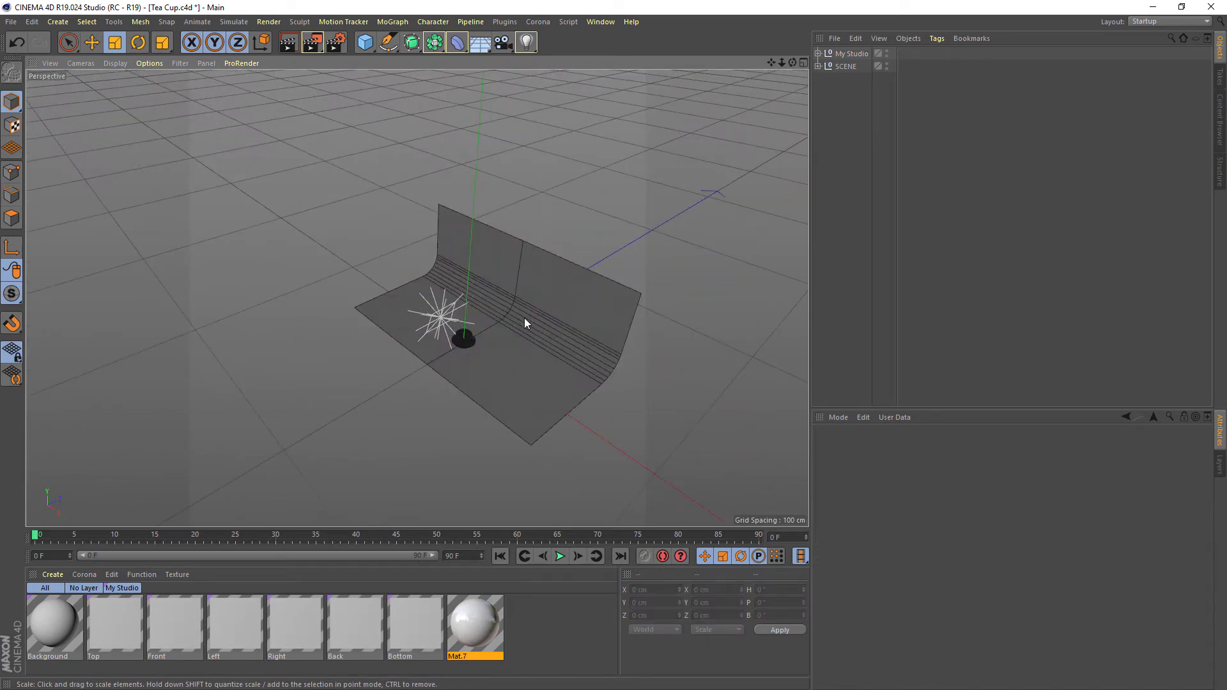
Select My Studio again and scale its background down to about 42 cm wide and 52 cm deep
left_click(850, 55)
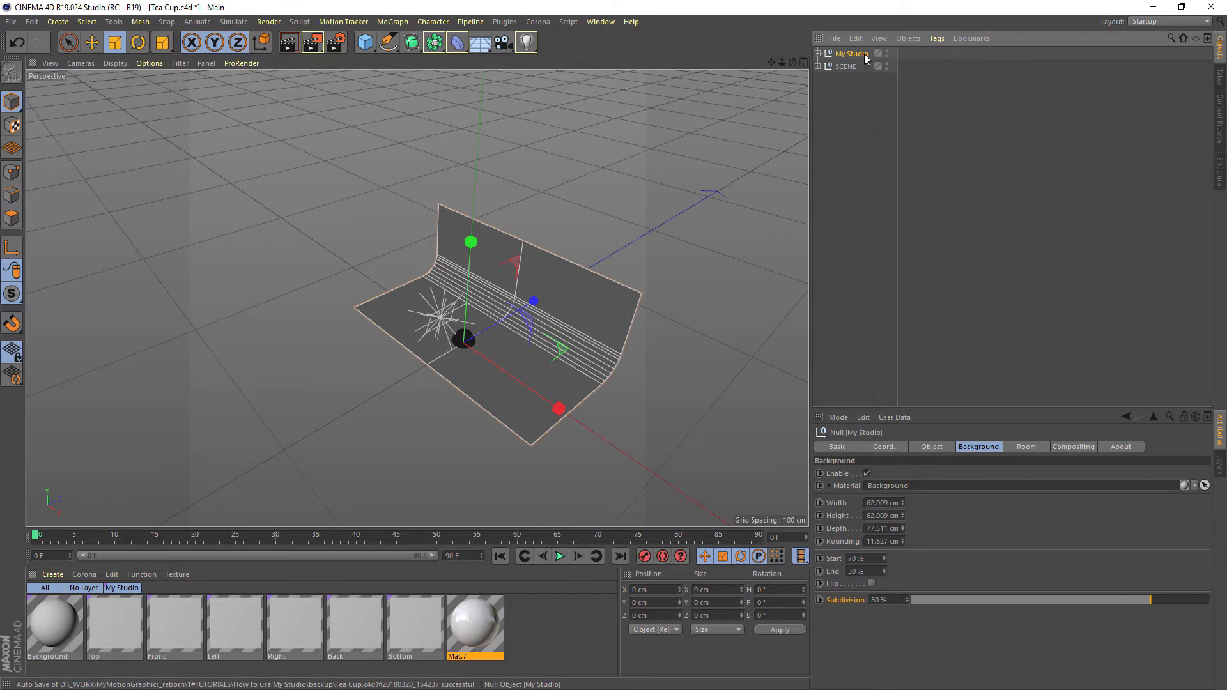
right_click_drag(516, 267, 556, 275, "alt")
left_click_drag(556, 275, 340, 366, "alt")
Show all four views and scale My Studio down around the tea cup to about 23 cm wide
key("F5")
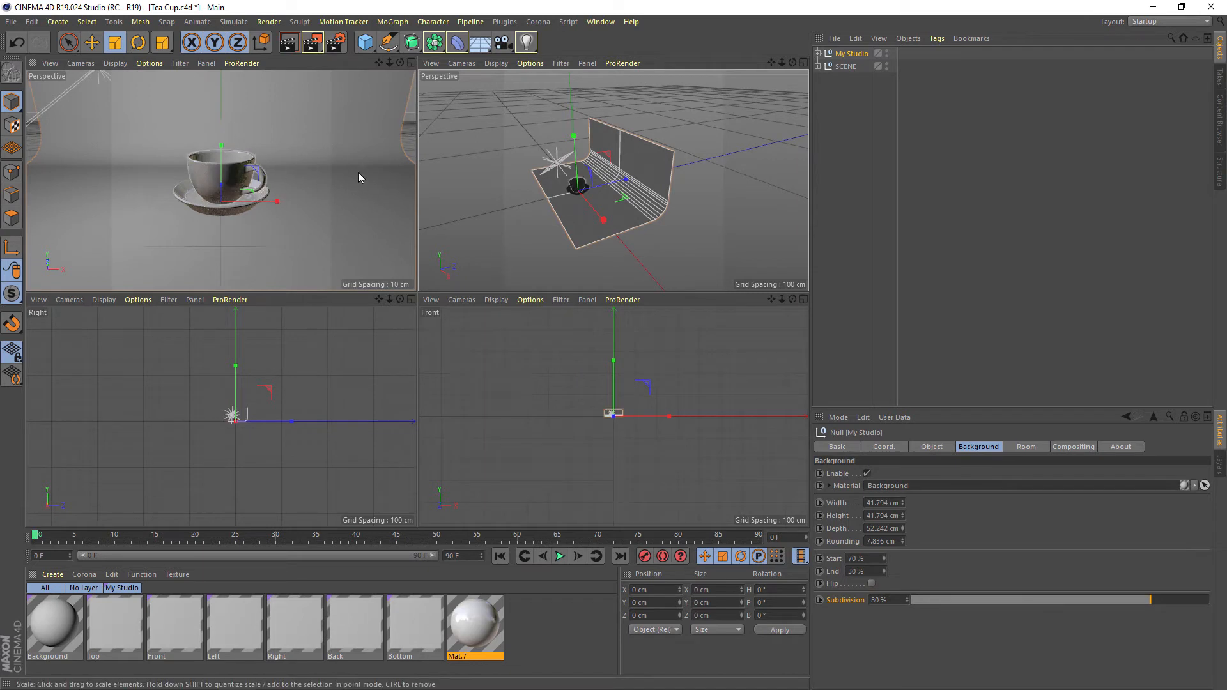
left_click_drag(720, 156, 543, 256)
scroll(563, 210, "up", 8)
middle_click_drag(649, 181, 617, 218, "alt")
left_click(846, 57)
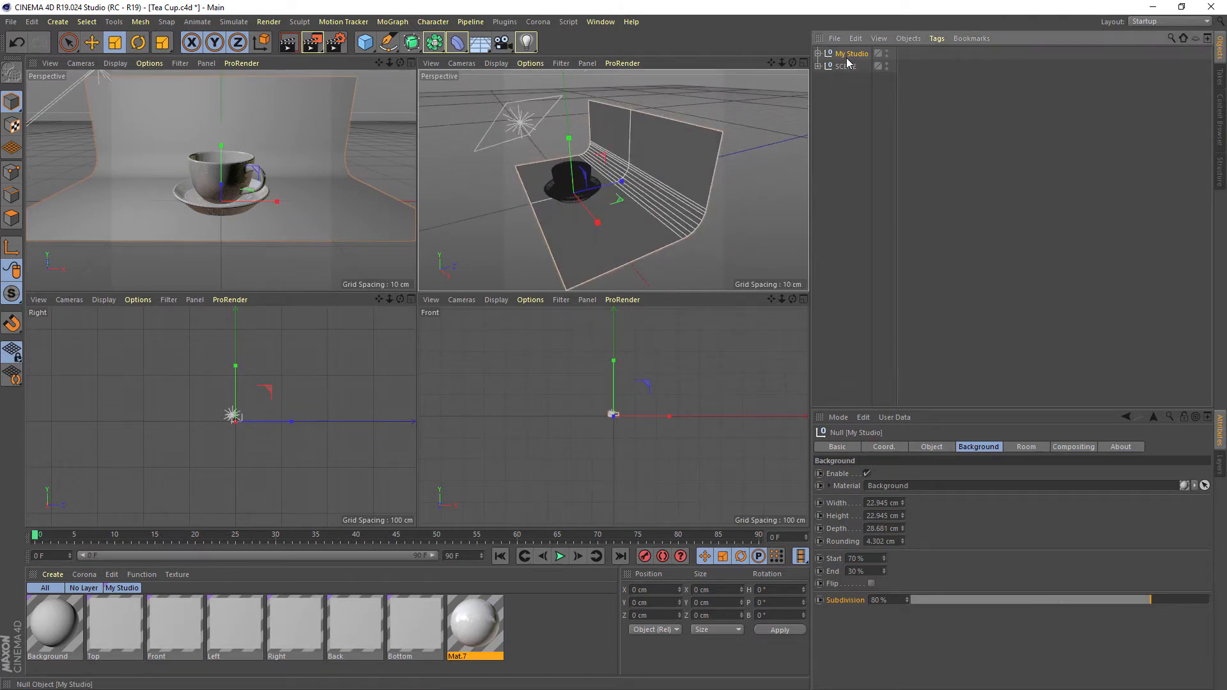
Set the background's height to 28.945 cm, depth to 45.681 cm, rounding to 6.302 cm and End to 25.9 %
left_click_drag(904, 528, 884, 586)
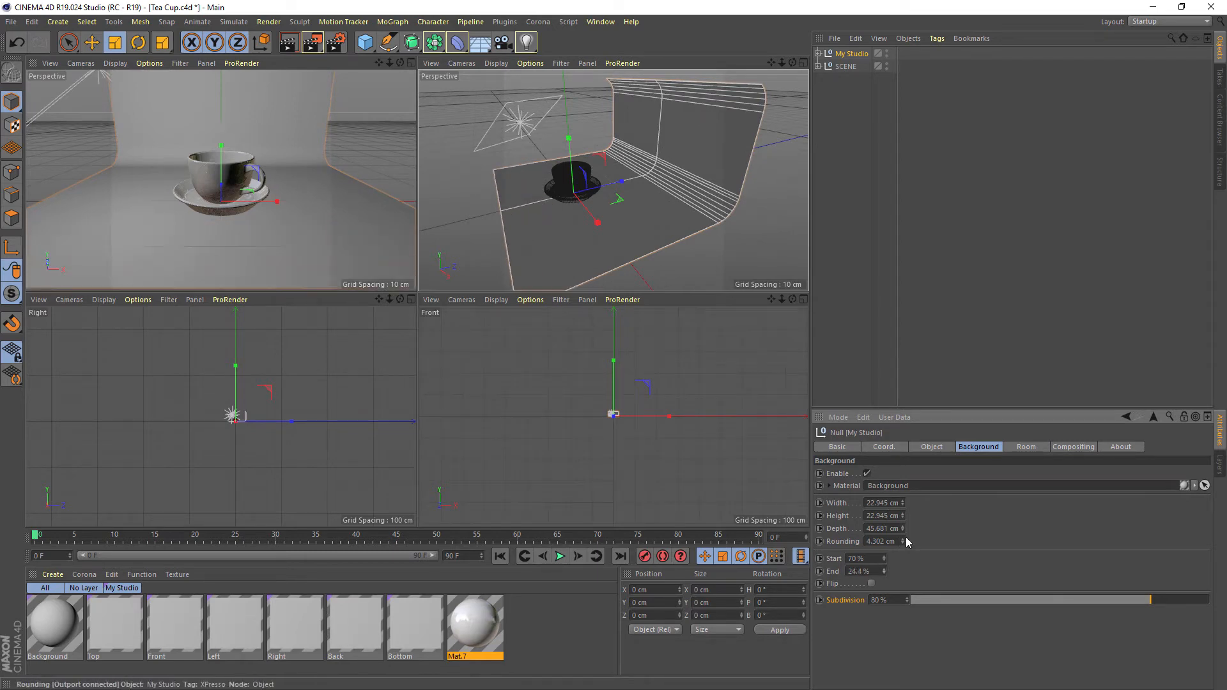
mouse_move(903, 540)
left_mouse_down()
mouse_move(904, 505)
mouse_move(905, 541)
left_mouse_up()
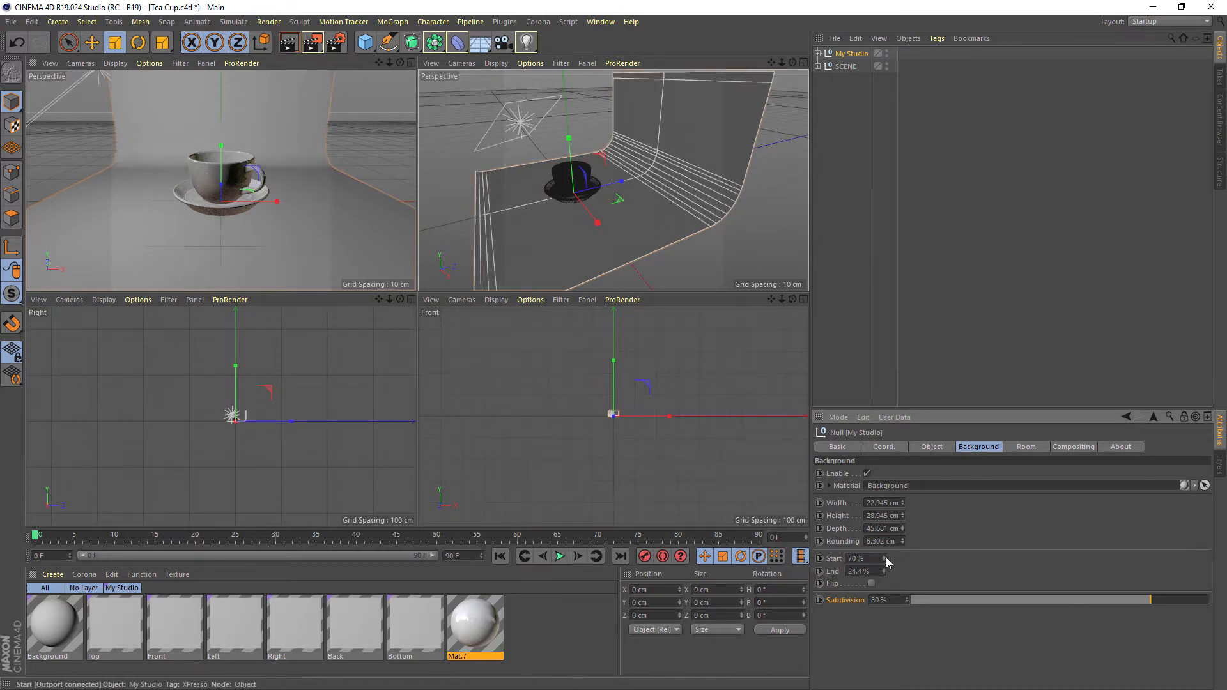
left_click_drag(883, 572, 884, 567)
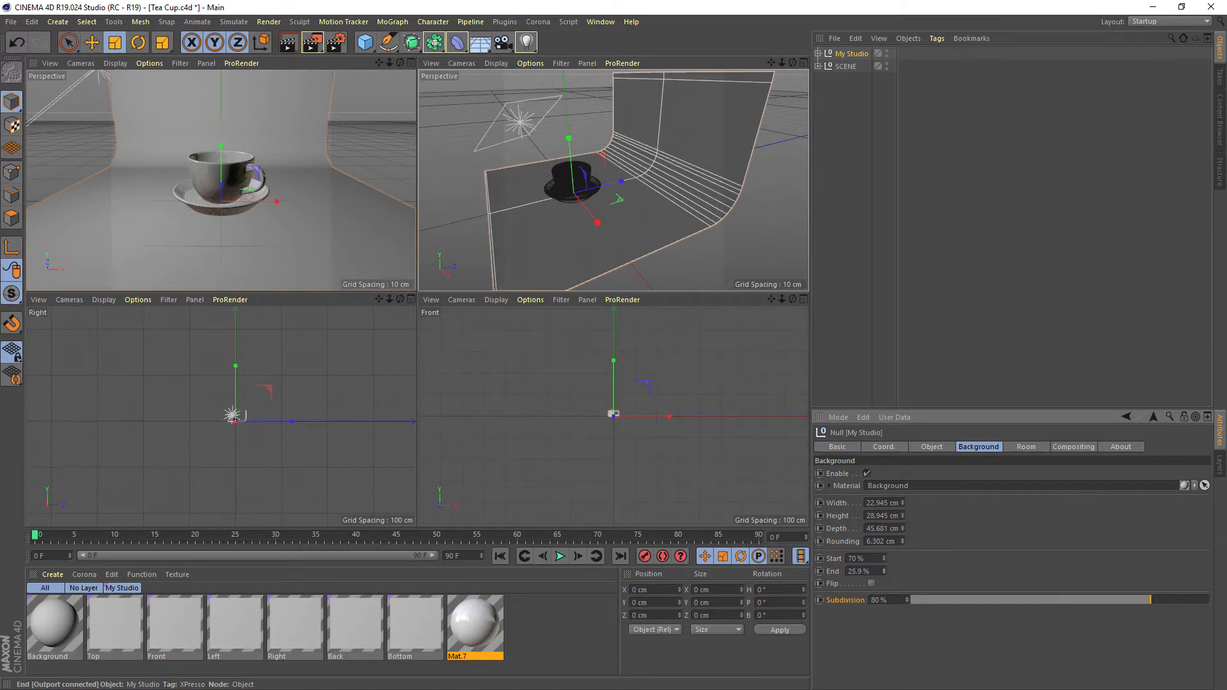
Widen the My Studio background to 27.945 cm
left_click(903, 500)
left_click(903, 501)
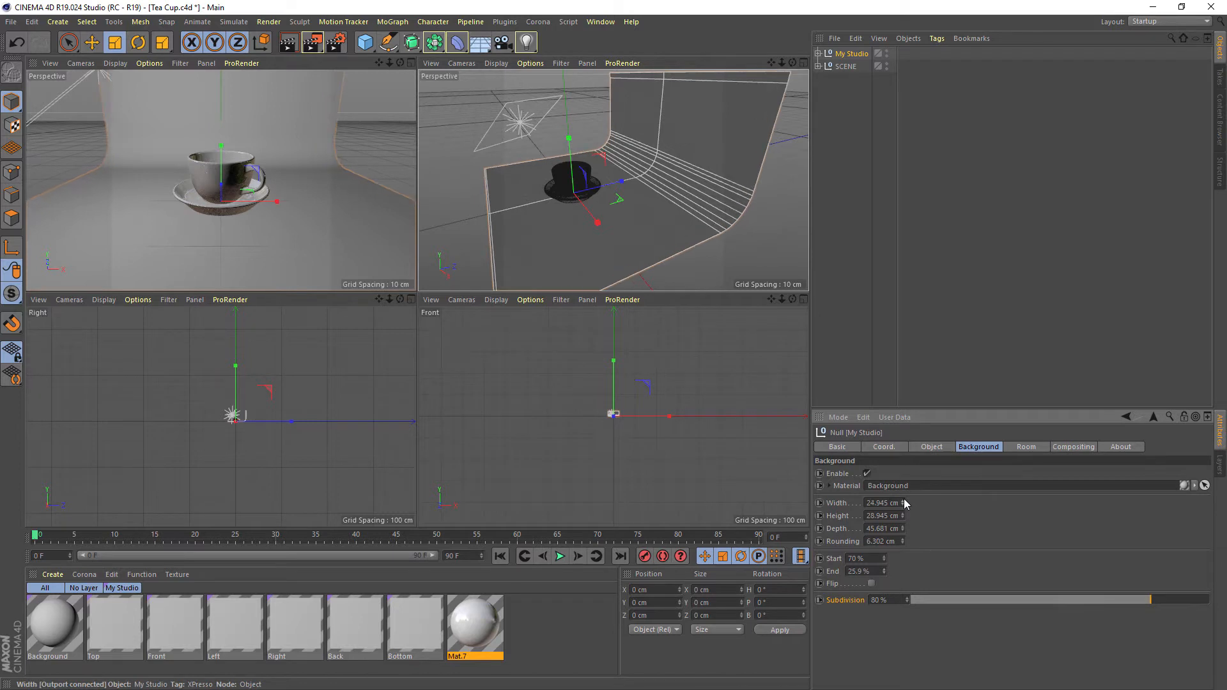
left_click(903, 500)
left_click(903, 501)
left_click(903, 500)
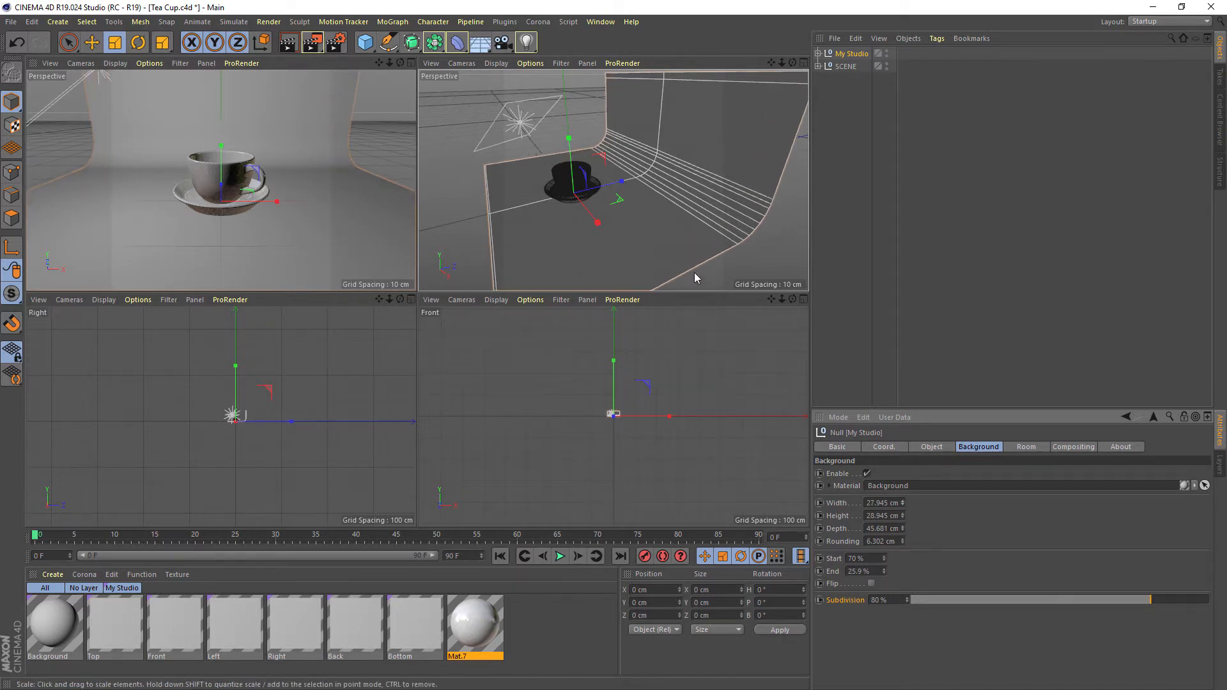
mouse_move(715, 220)
left_mouse_down("alt")
mouse_move(718, 210)
mouse_move(694, 211)
mouse_move(690, 223)
left_mouse_up("alt")
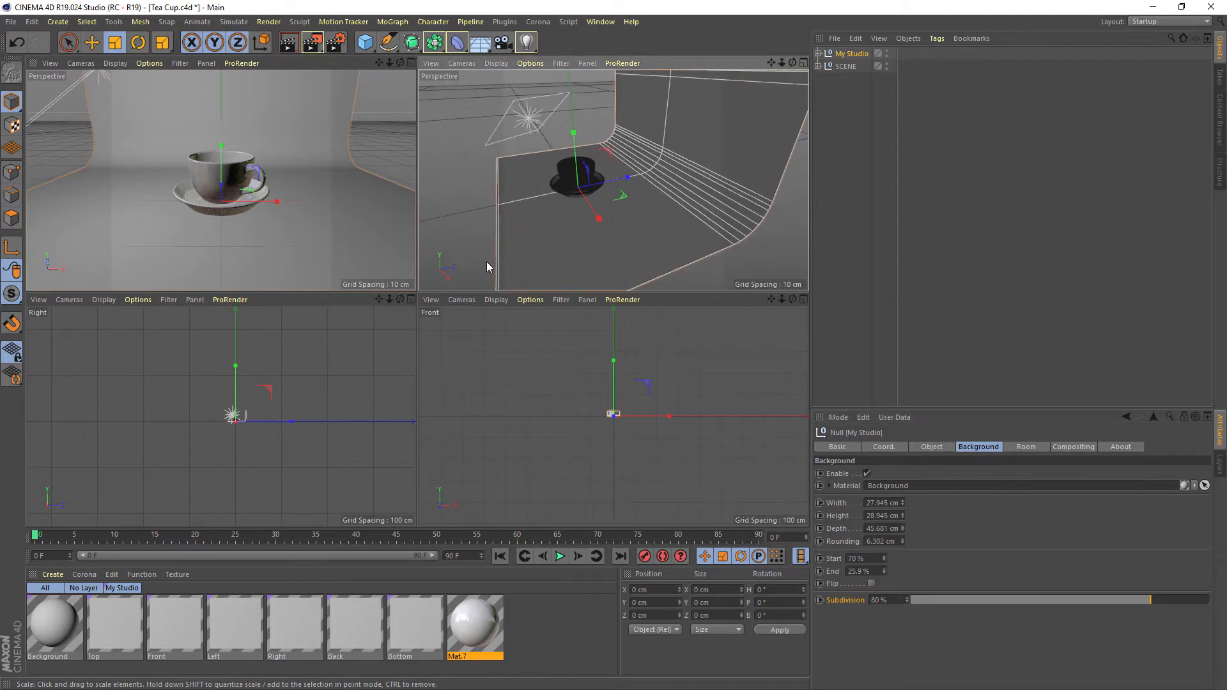
In the render settings, turn off saving the output and set anti-aliasing to Best
left_click(340, 47)
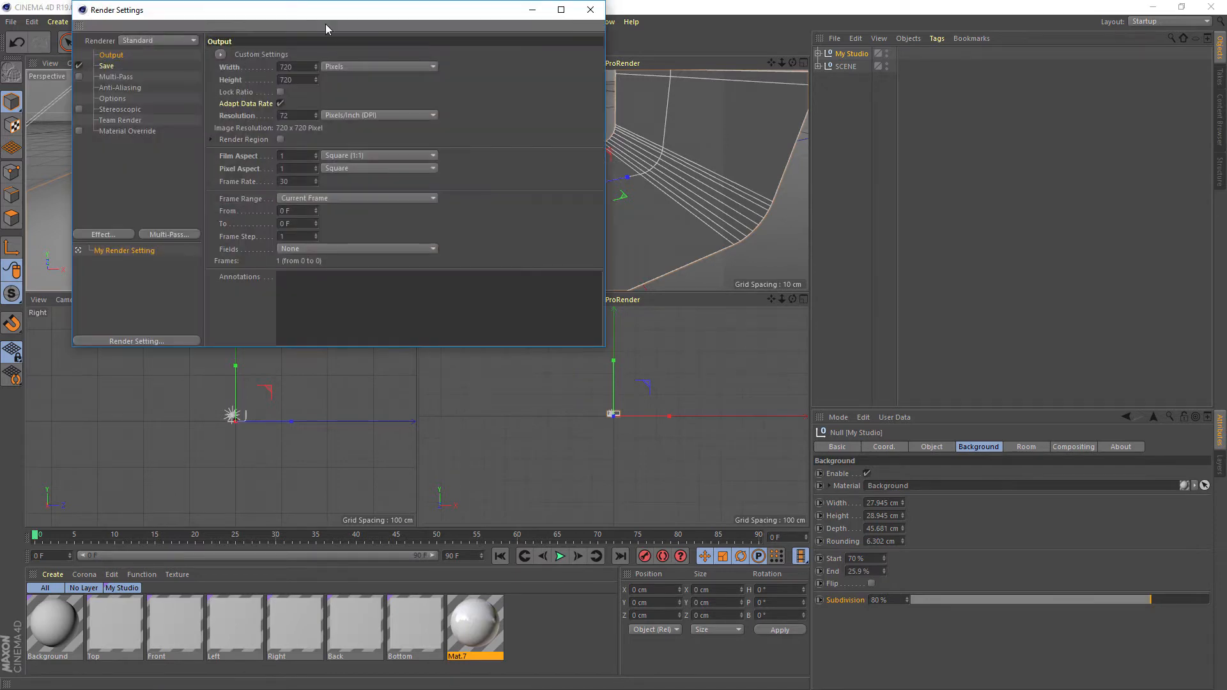
left_click_drag(324, 25, 451, 122)
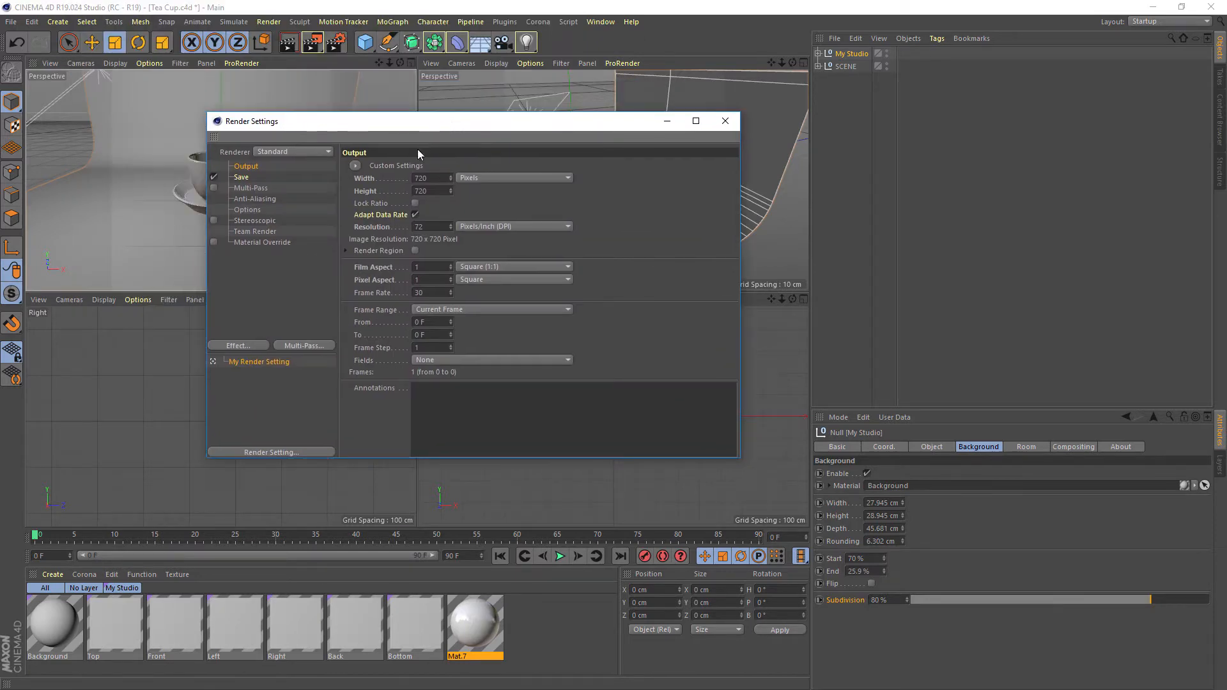
left_click(372, 181)
left_click_drag(382, 124, 466, 138)
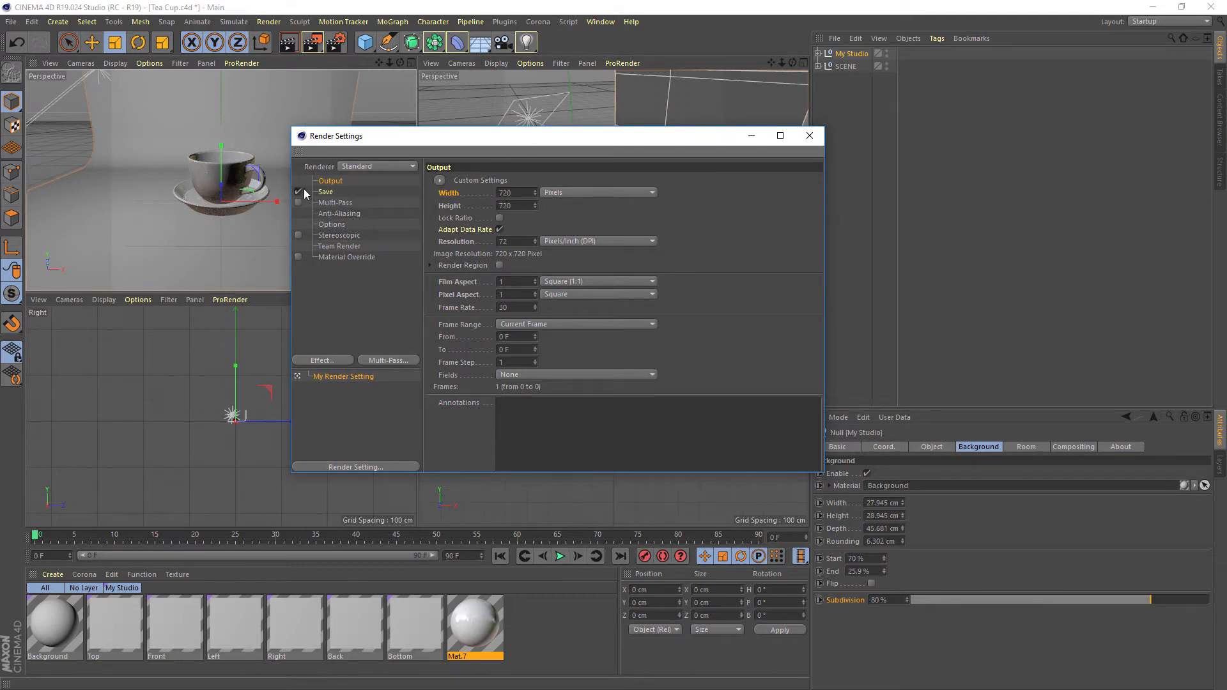
left_click(339, 214)
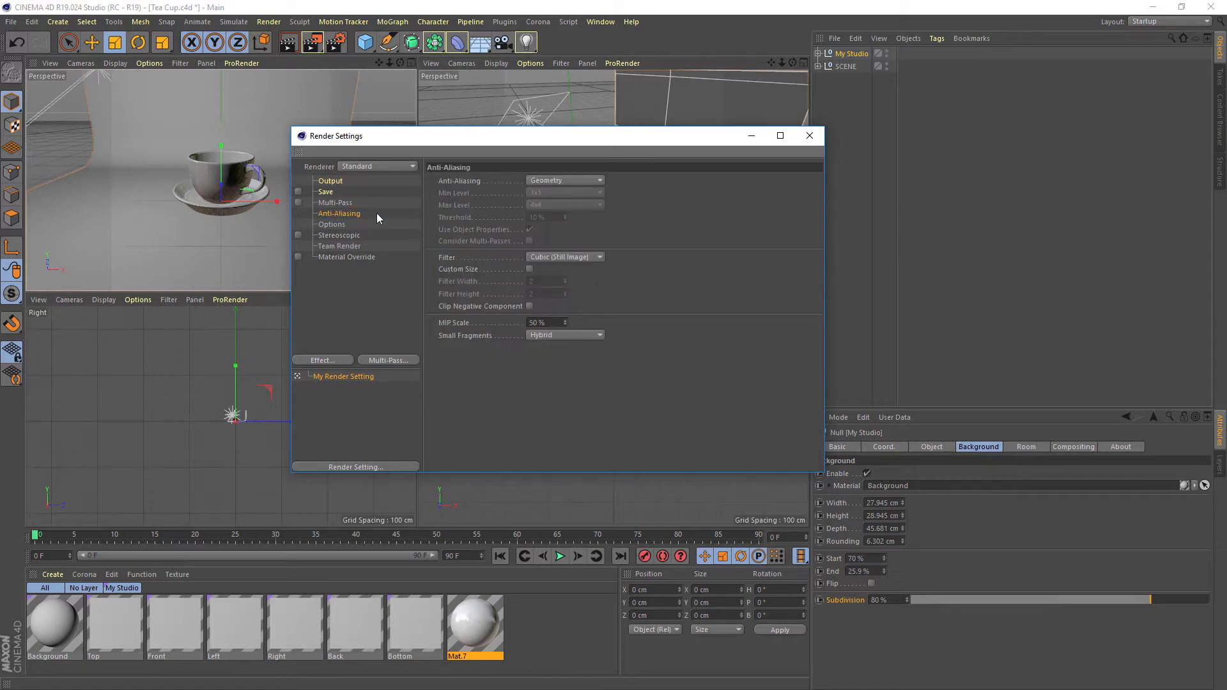
left_click_drag(480, 139, 444, 152)
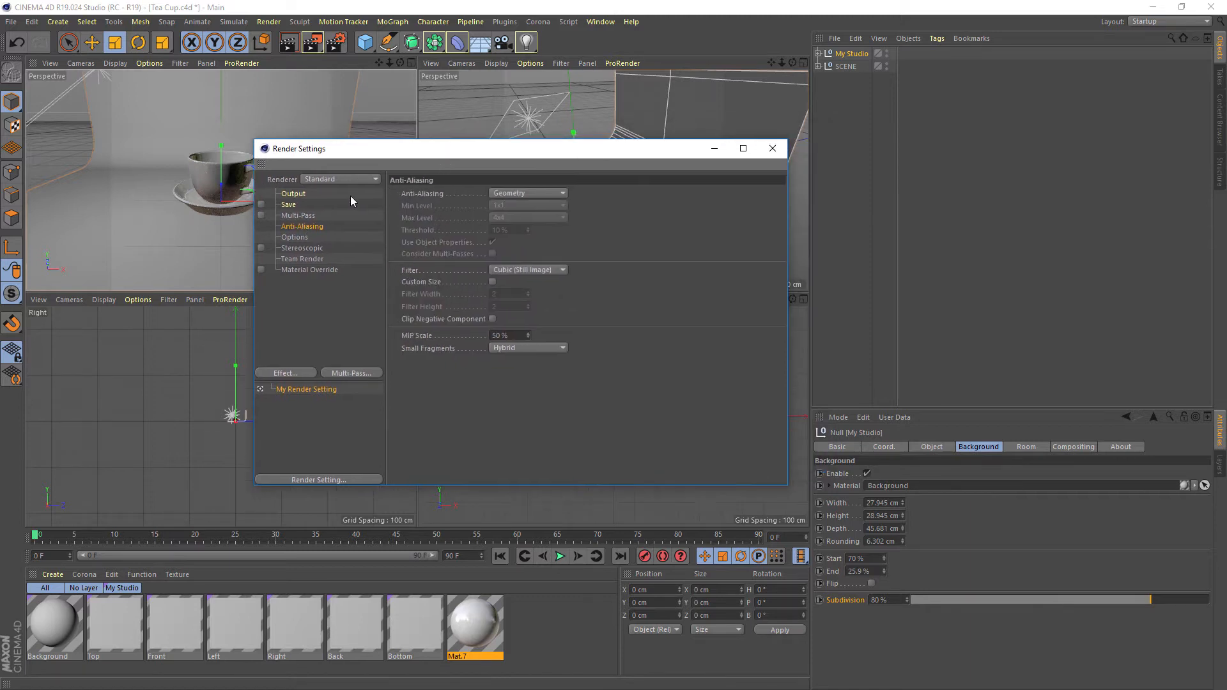
left_click(506, 192)
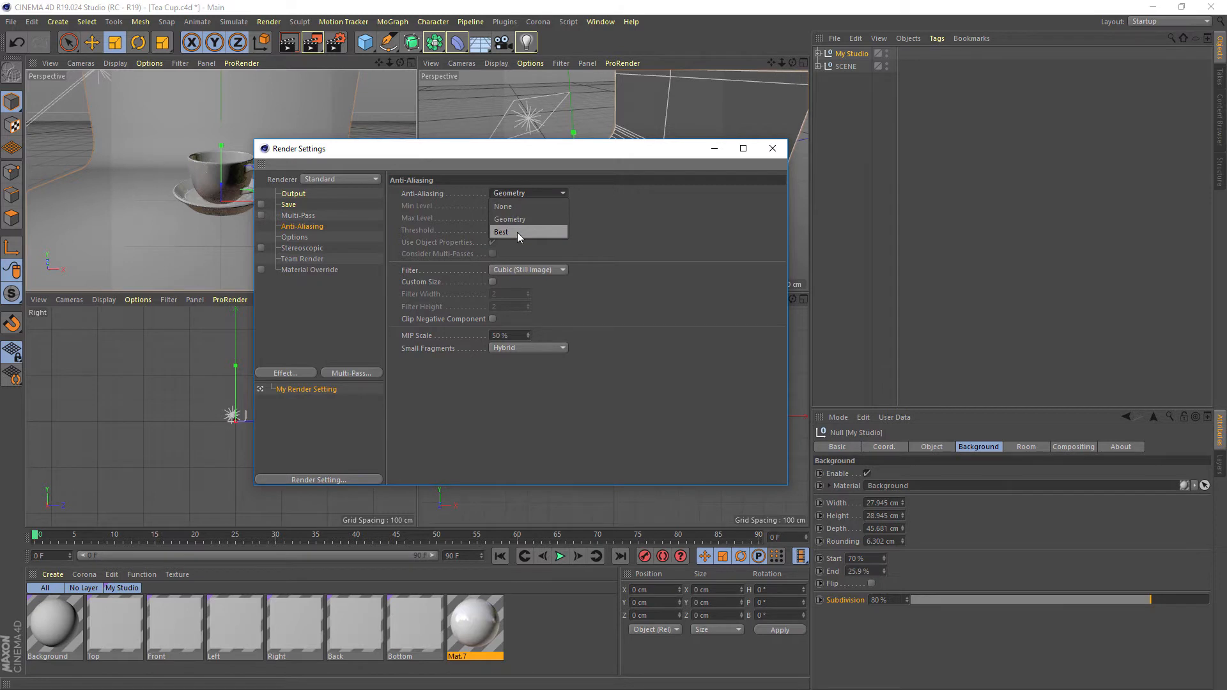
left_click(516, 232)
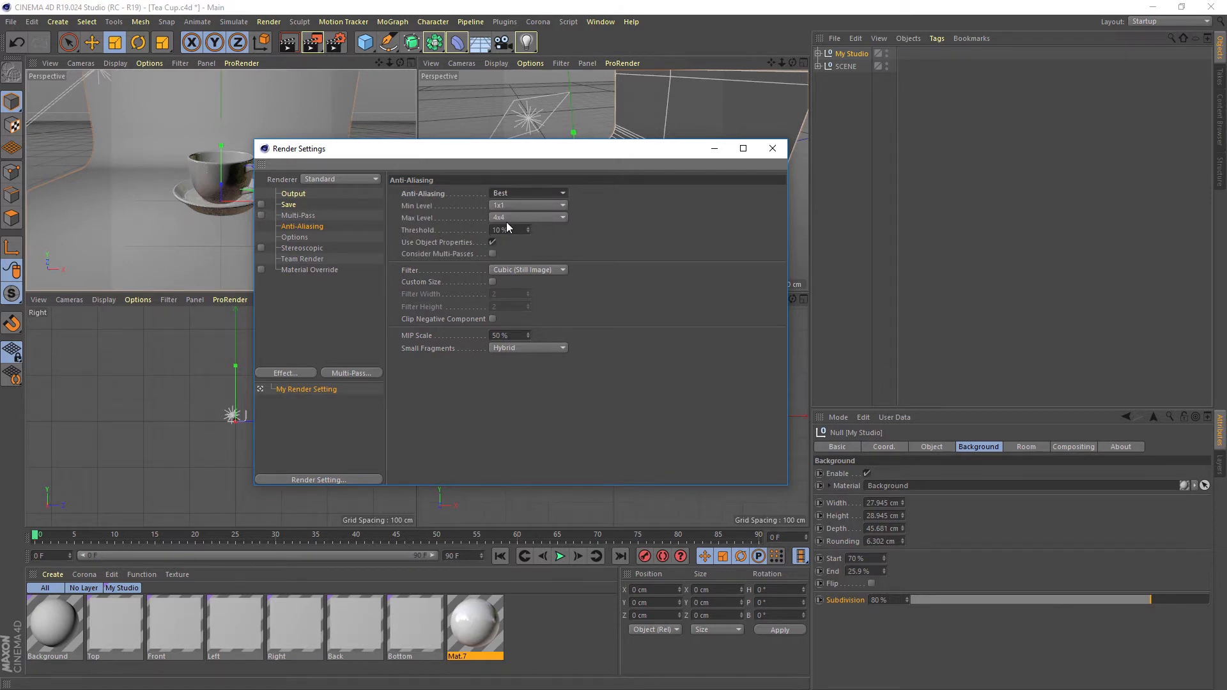
Set the render's Reflection Depth to 3 and close the render settings
left_click(299, 239)
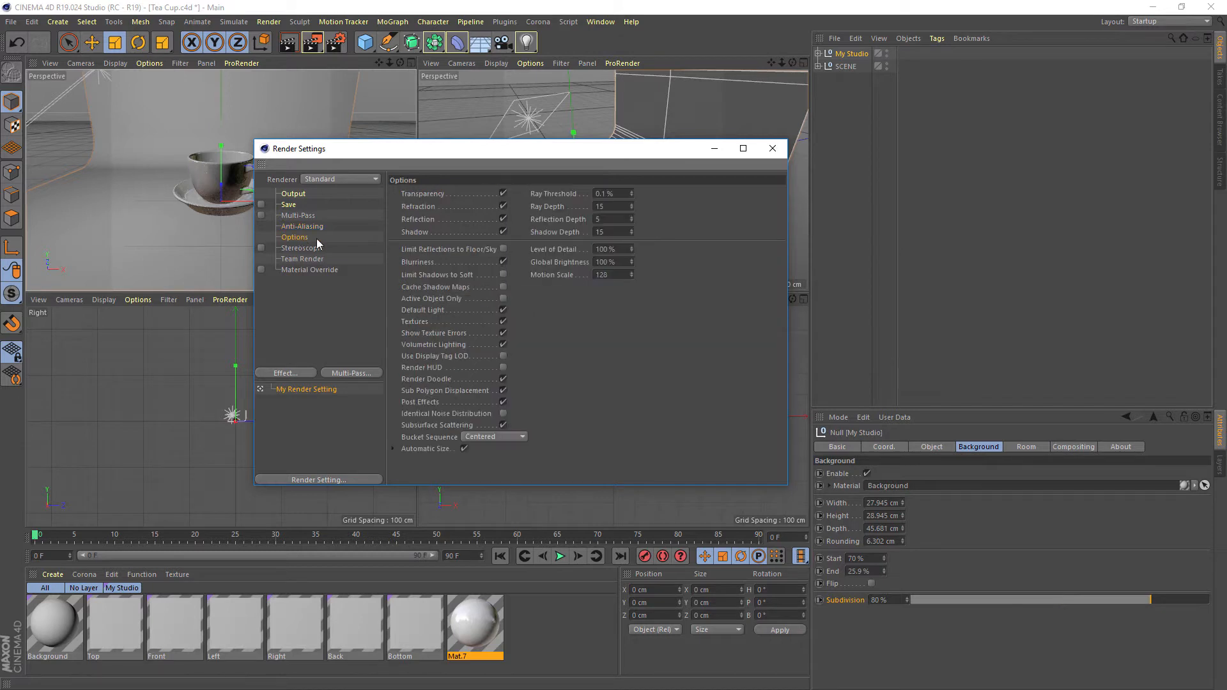
left_click(561, 221)
left_click(632, 222)
left_click_drag(548, 155, 667, 159)
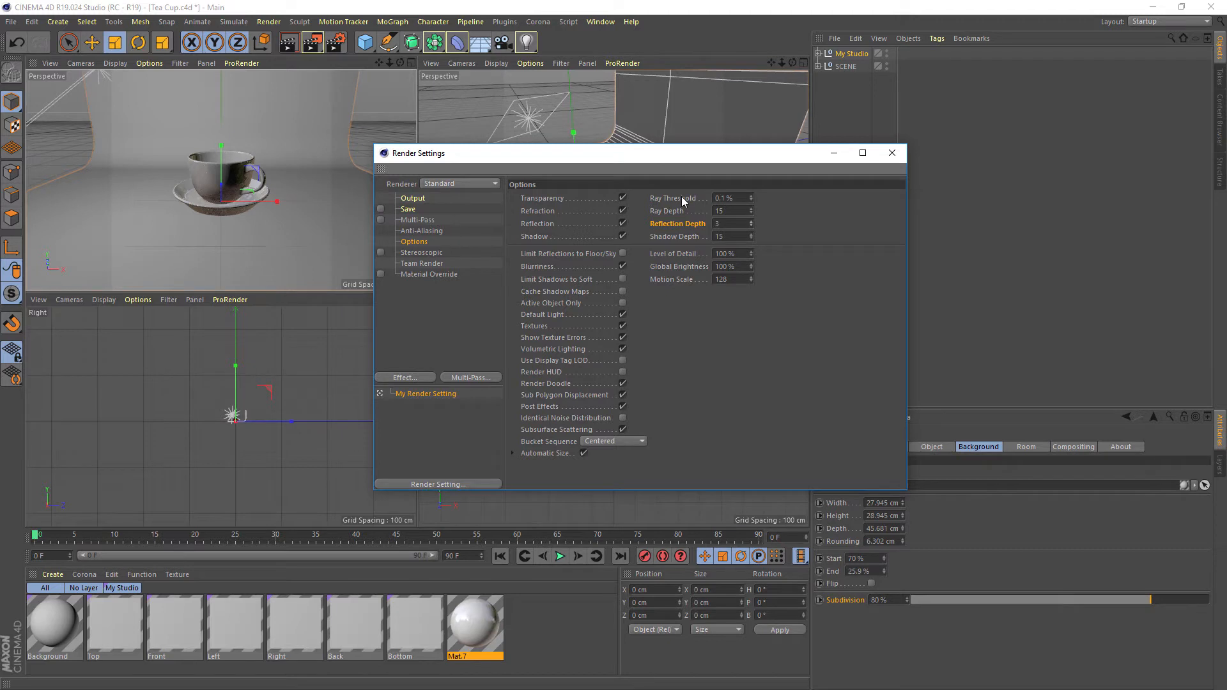
left_click(891, 154)
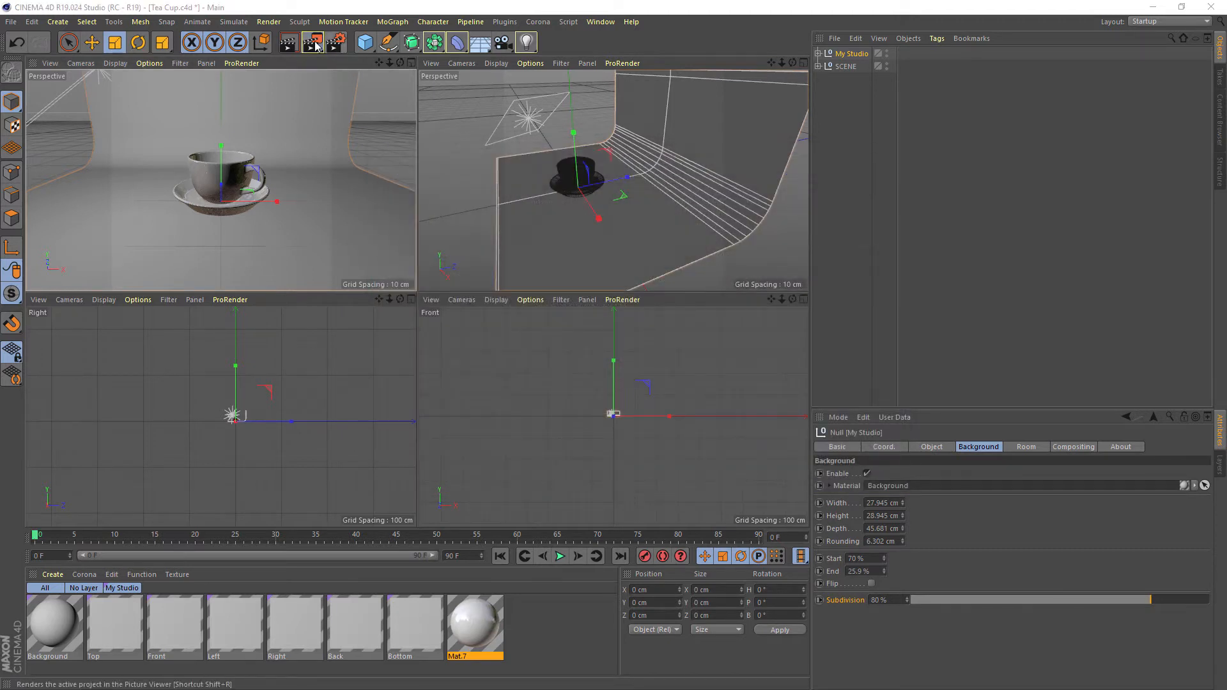
Render the tea cup scene in the Picture Viewer, inspect it enlarged, and move the viewer aside
key("shift+r")
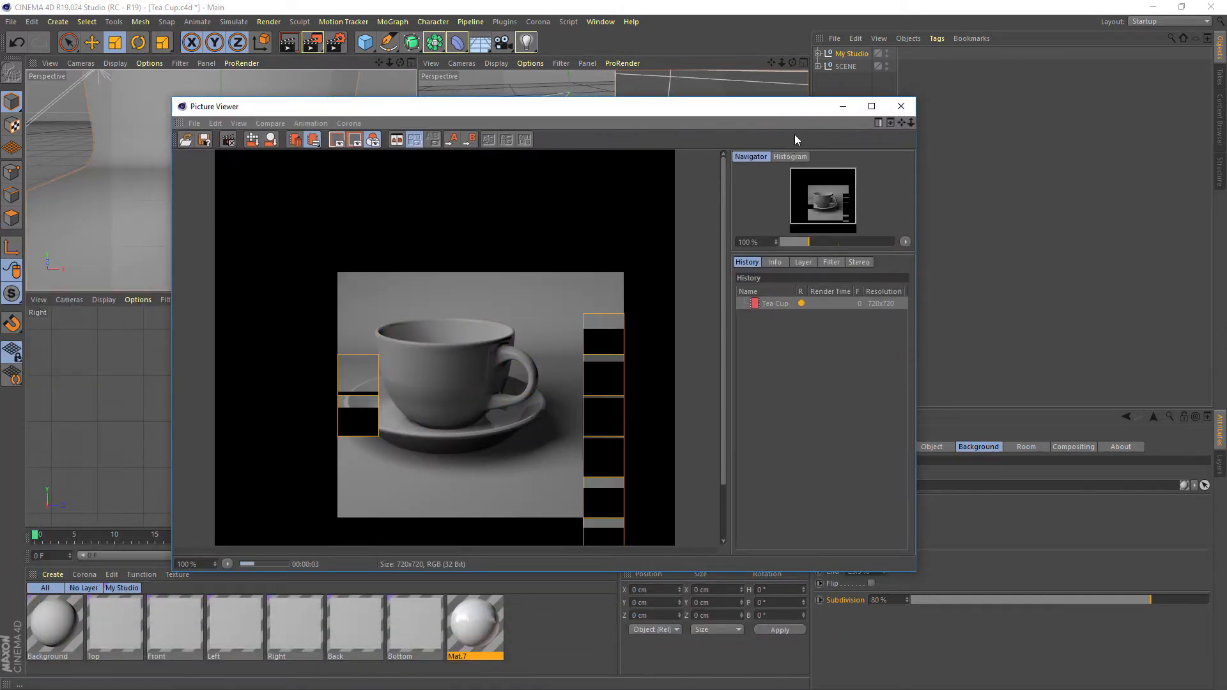
left_click(871, 106)
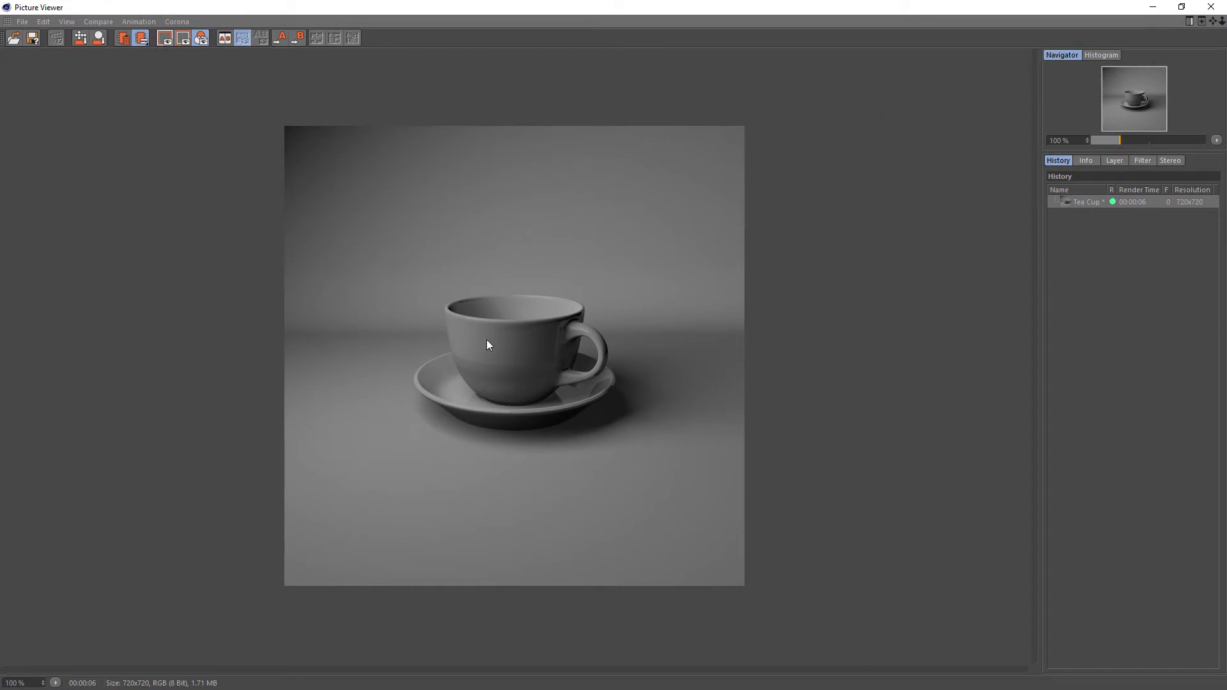
double_click(512, 5)
left_click_drag(592, 114, 0, 180)
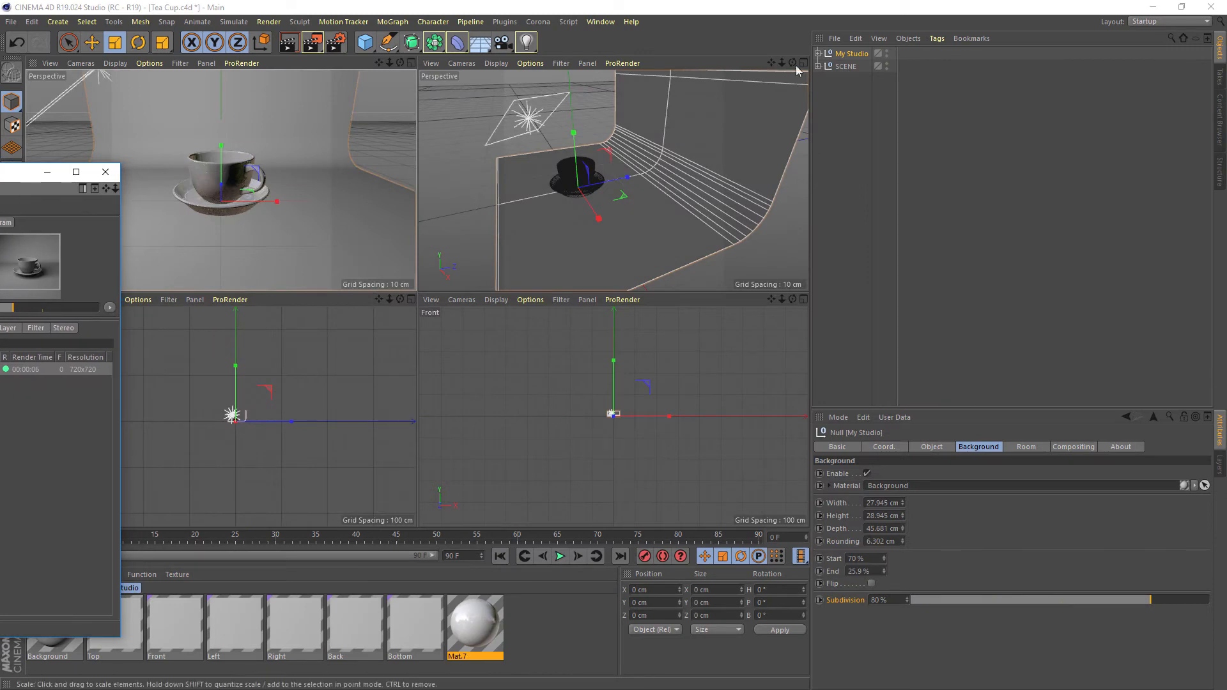
Move the Light in the SCENE group farther from the cup along its own axis, to about X -11.8, Y 17.6, Z -8.9 cm
left_click(819, 66)
left_click(847, 92)
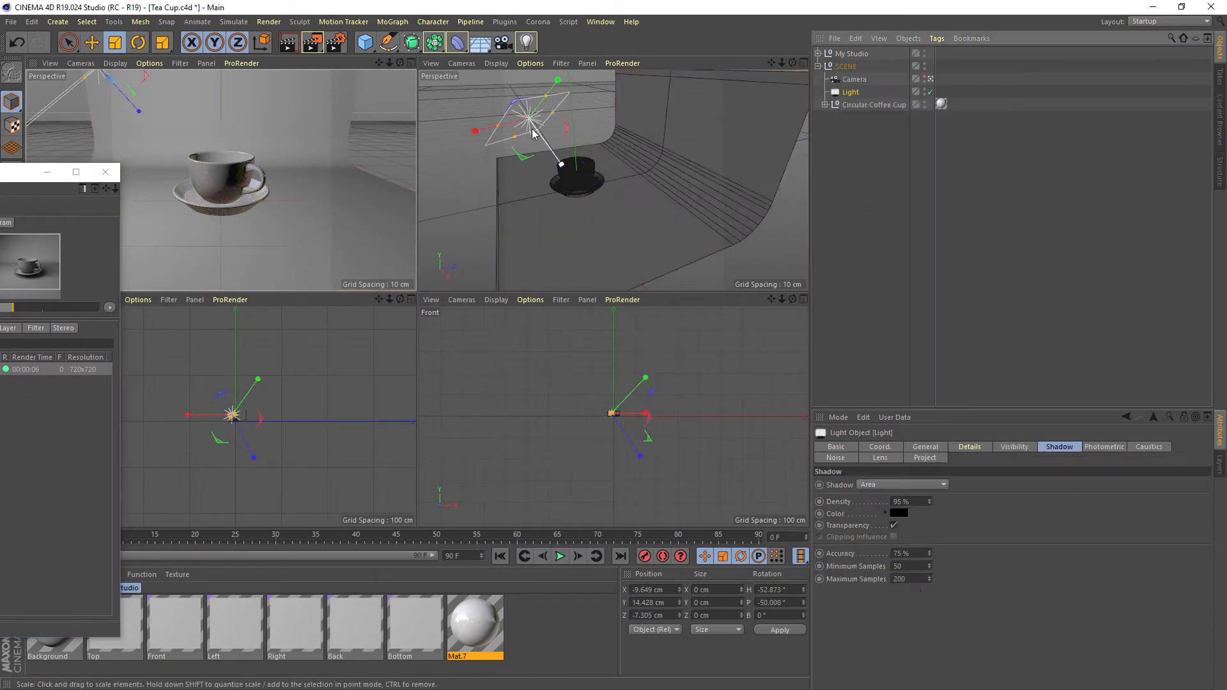
left_click(92, 43)
left_click_drag(557, 161, 547, 149)
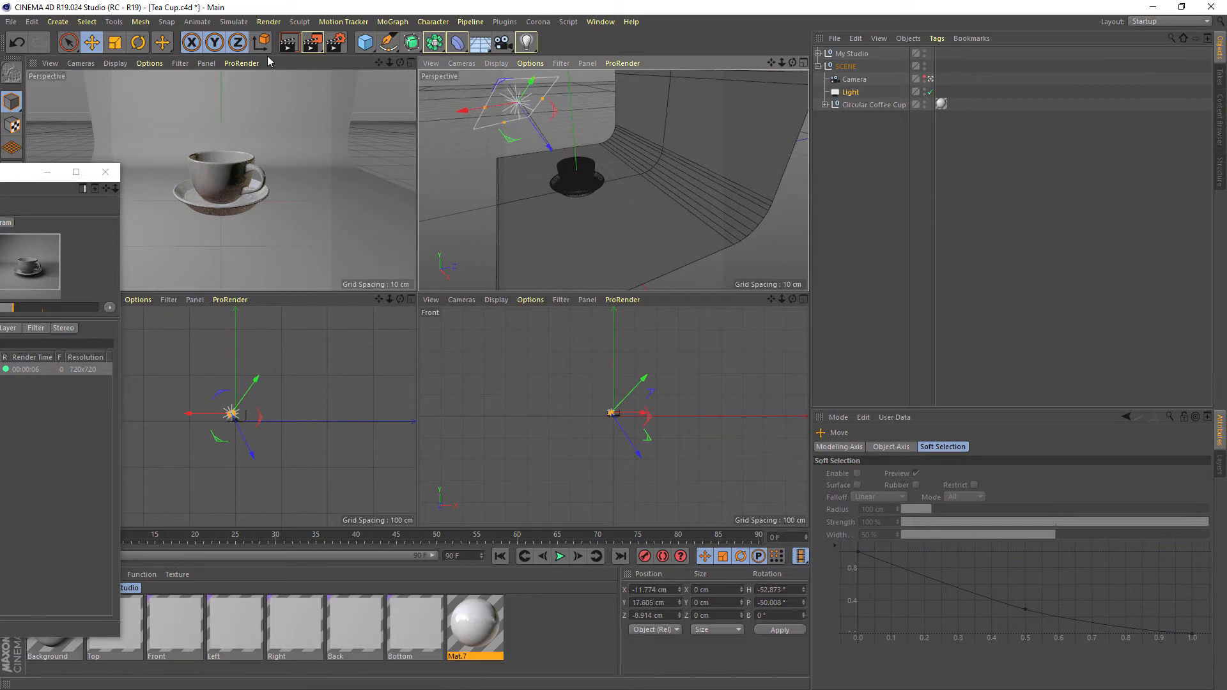
Render the scene again, compare the new image with the previous render, and move the viewer out of the way
left_click(311, 49)
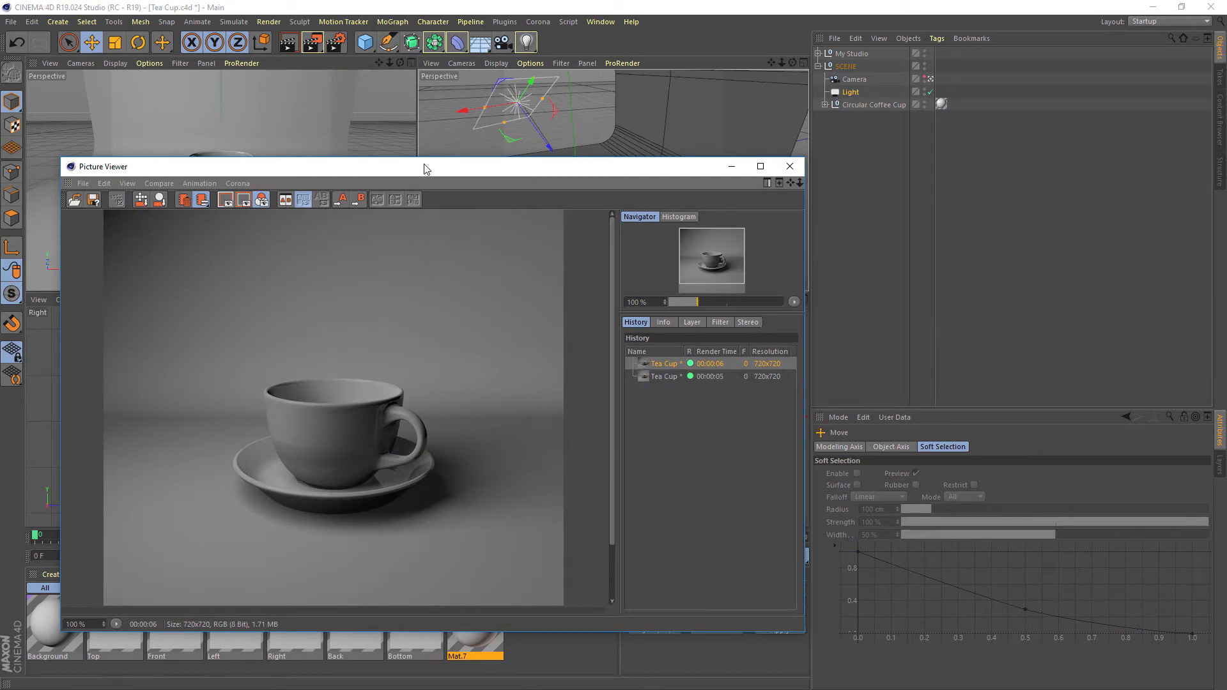
left_click_drag(426, 160, 447, 65)
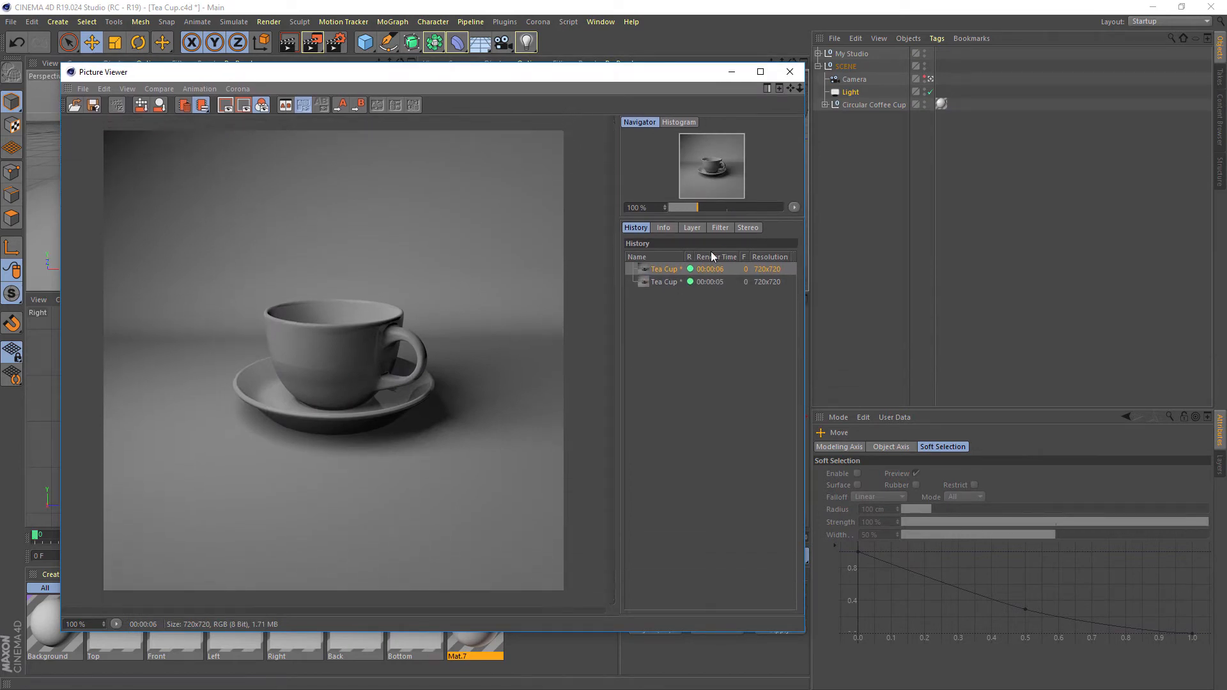
left_click(671, 282)
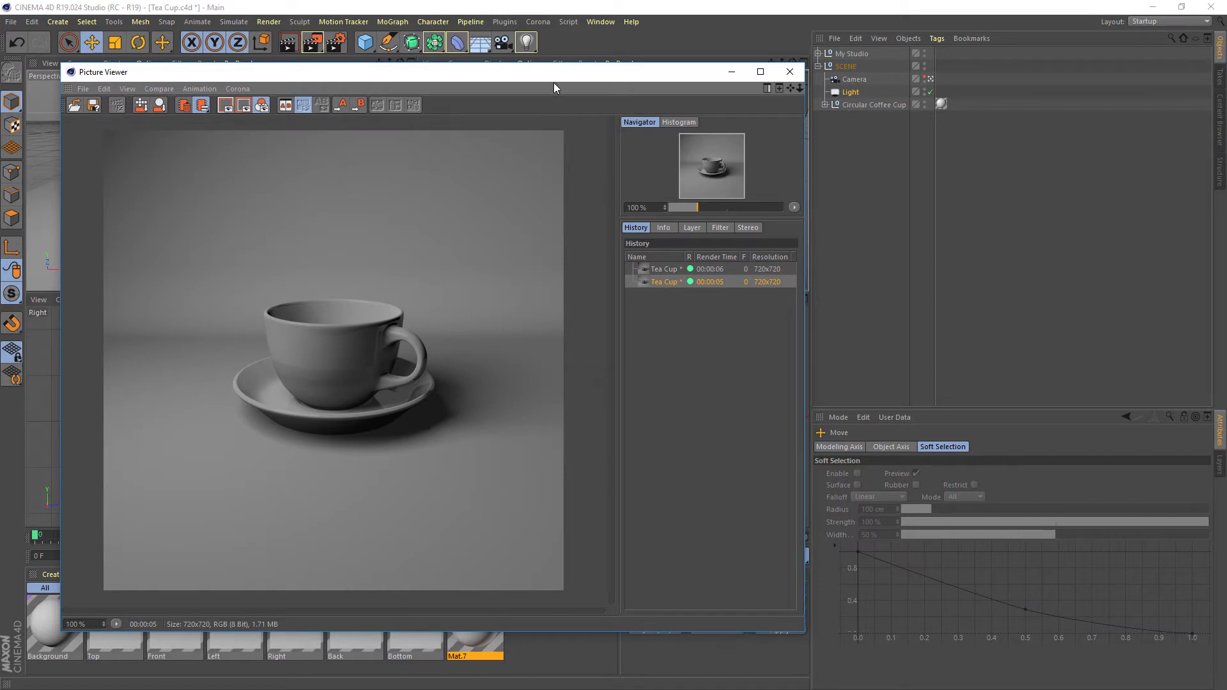
left_click_drag(553, 83, 0, 131)
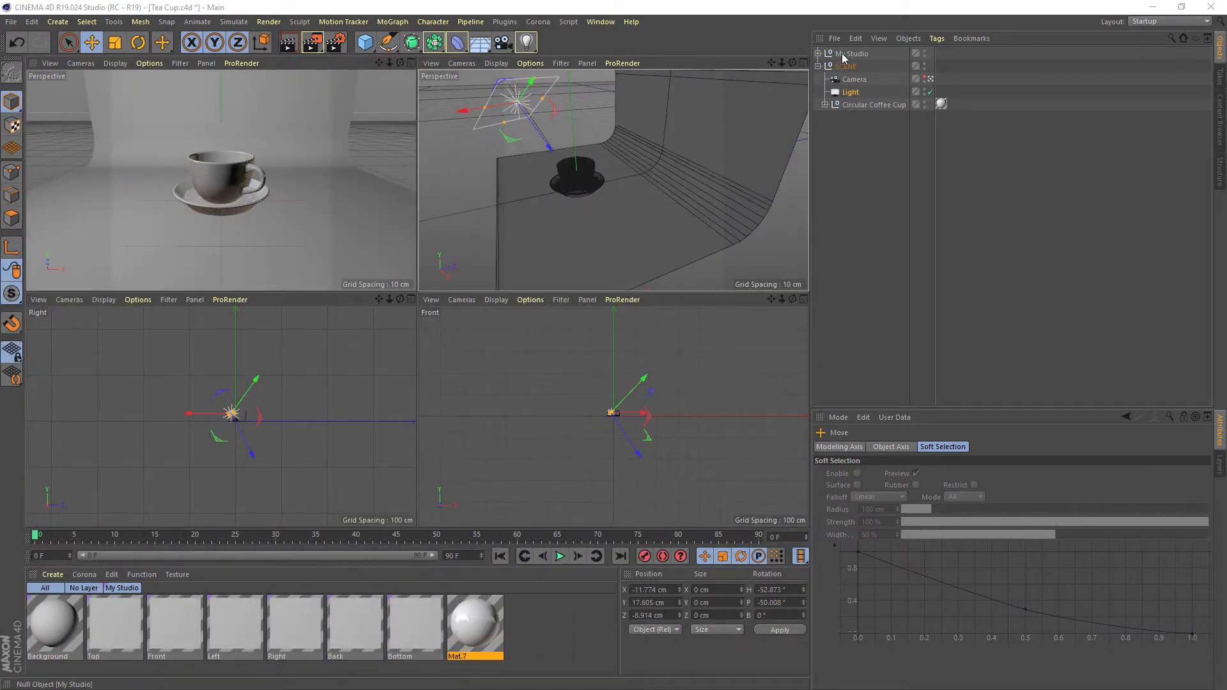
Collapse the SCENE group and enable the Room of My Studio around the tea cup
left_click(850, 55)
left_click(819, 66)
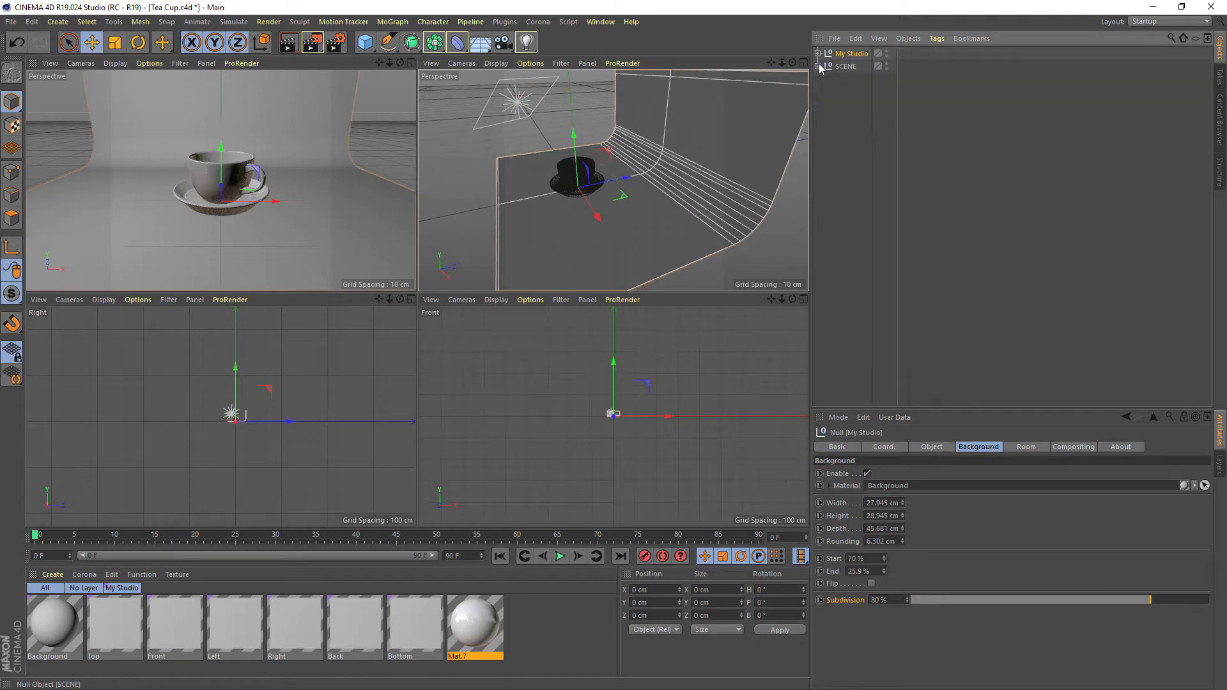
left_click_drag(967, 408, 960, 183)
left_click(1025, 226)
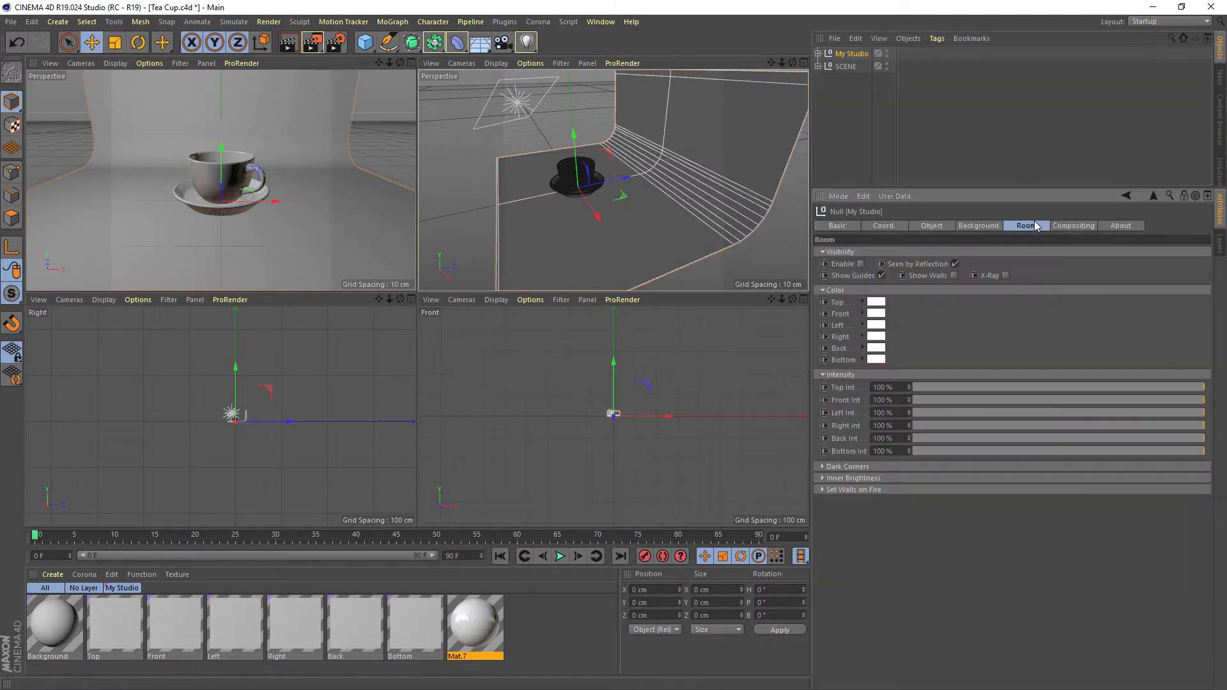
left_click(860, 264)
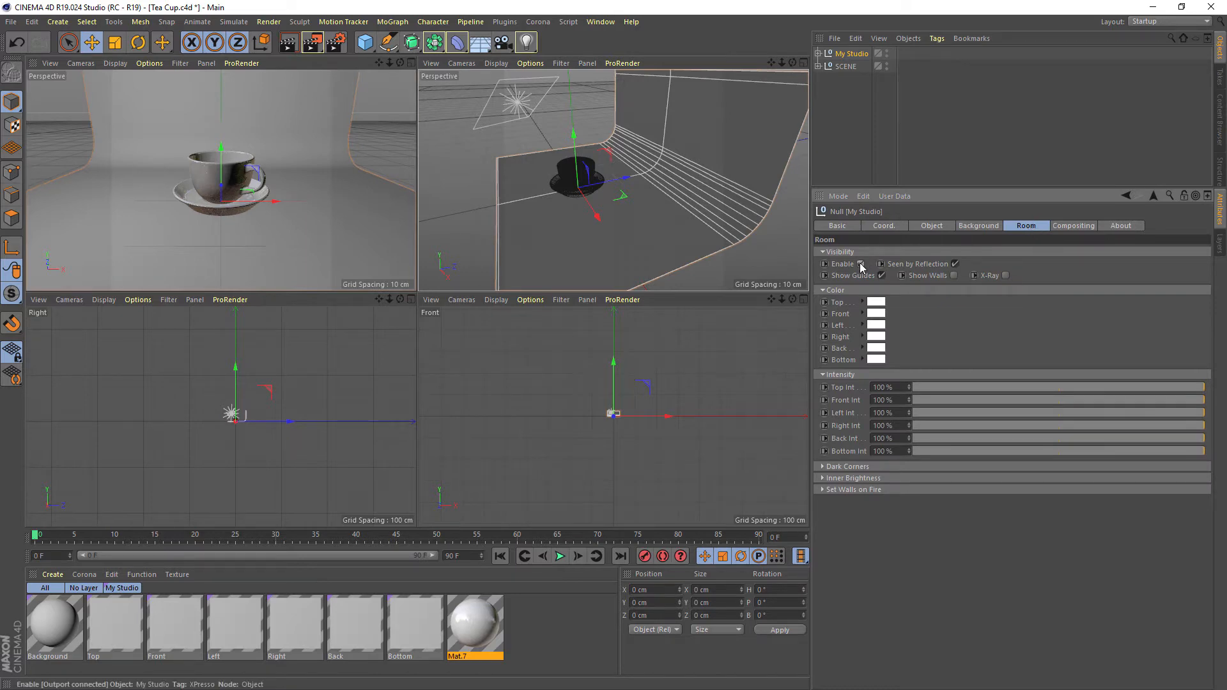
left_click_drag(781, 63, 716, 132)
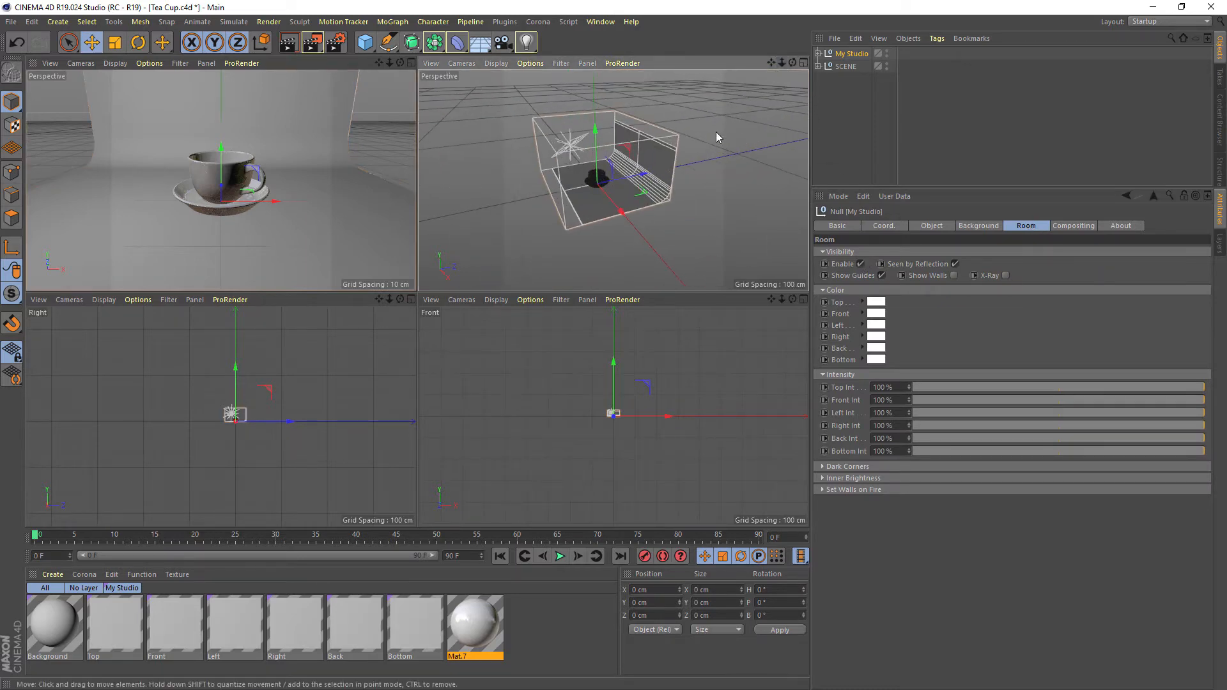
Examine the room guides around the tea cup in the free perspective view, along with the Background dimensions of My Studio
middle_click(716, 132)
left_click_drag(364, 225, 510, 243, "alt")
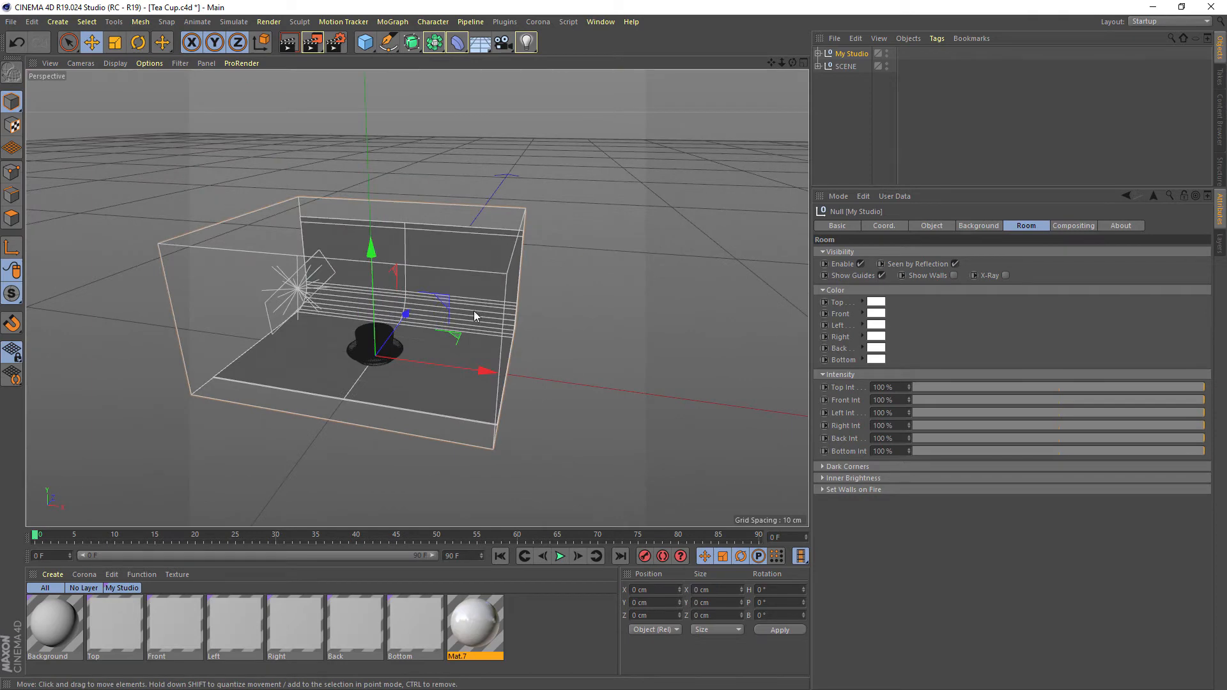
left_click_drag(207, 239, 504, 310, "alt")
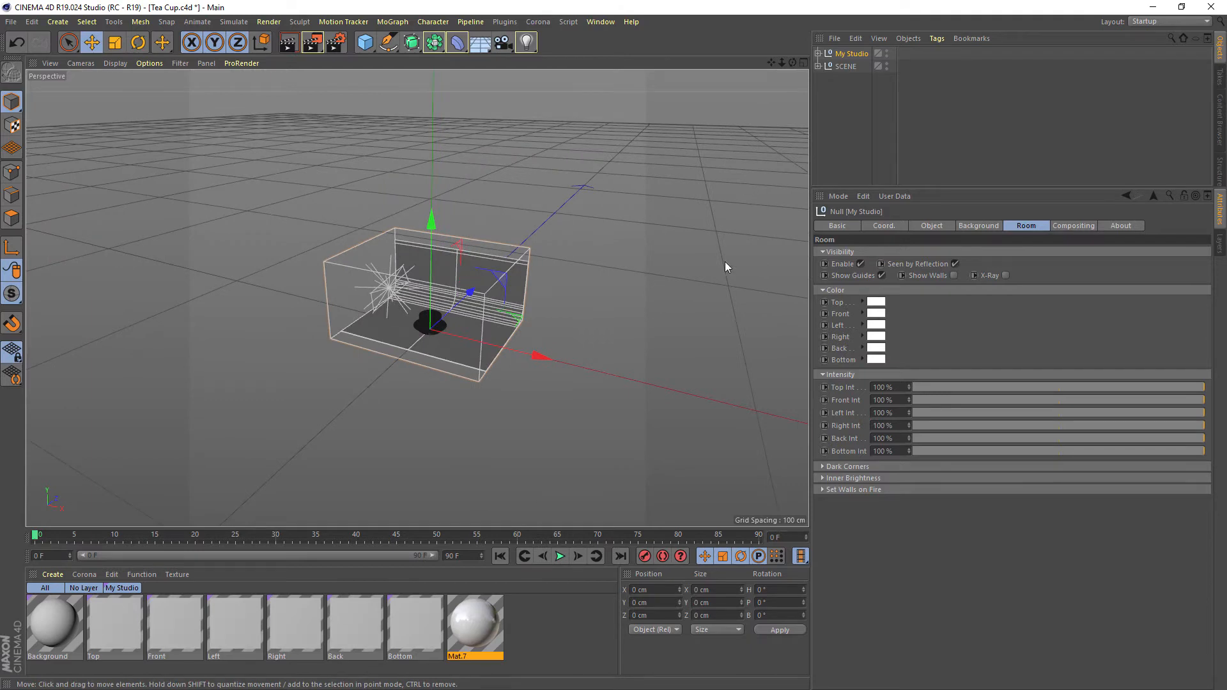
left_click(988, 227)
left_click_drag(906, 283, 903, 322)
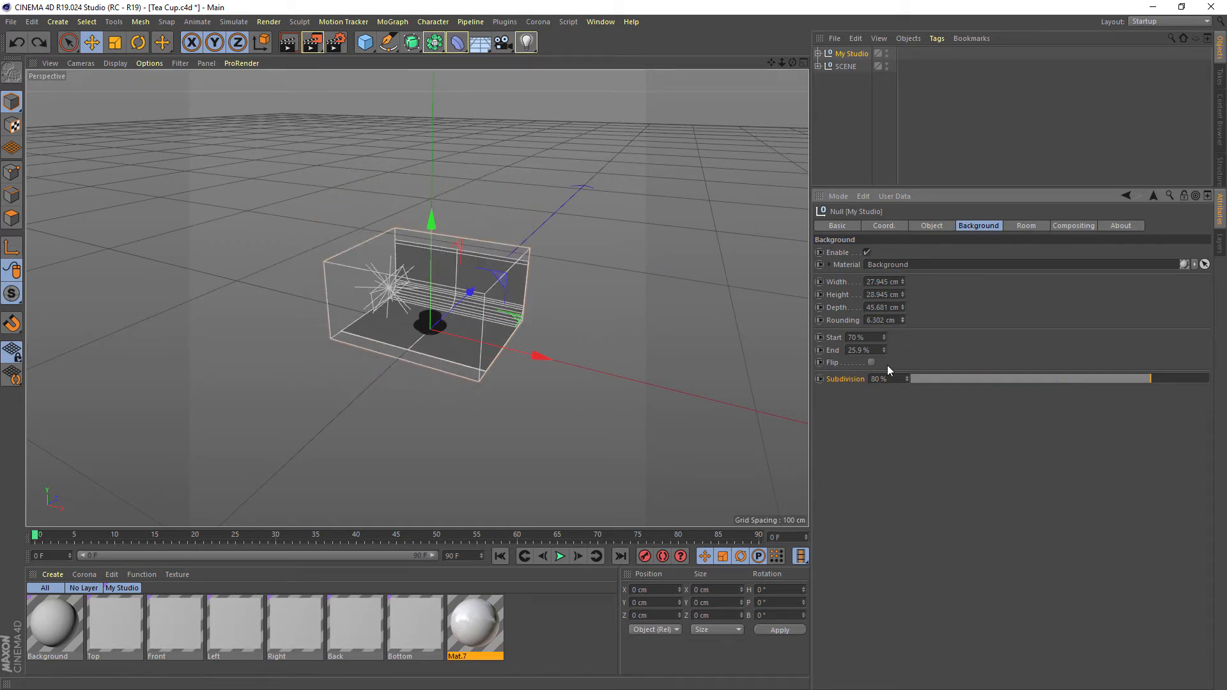
Render the tea cup scene through the scene camera with the Room enabled, and minimise the Picture Viewer
middle_click(484, 192)
middle_click(313, 151)
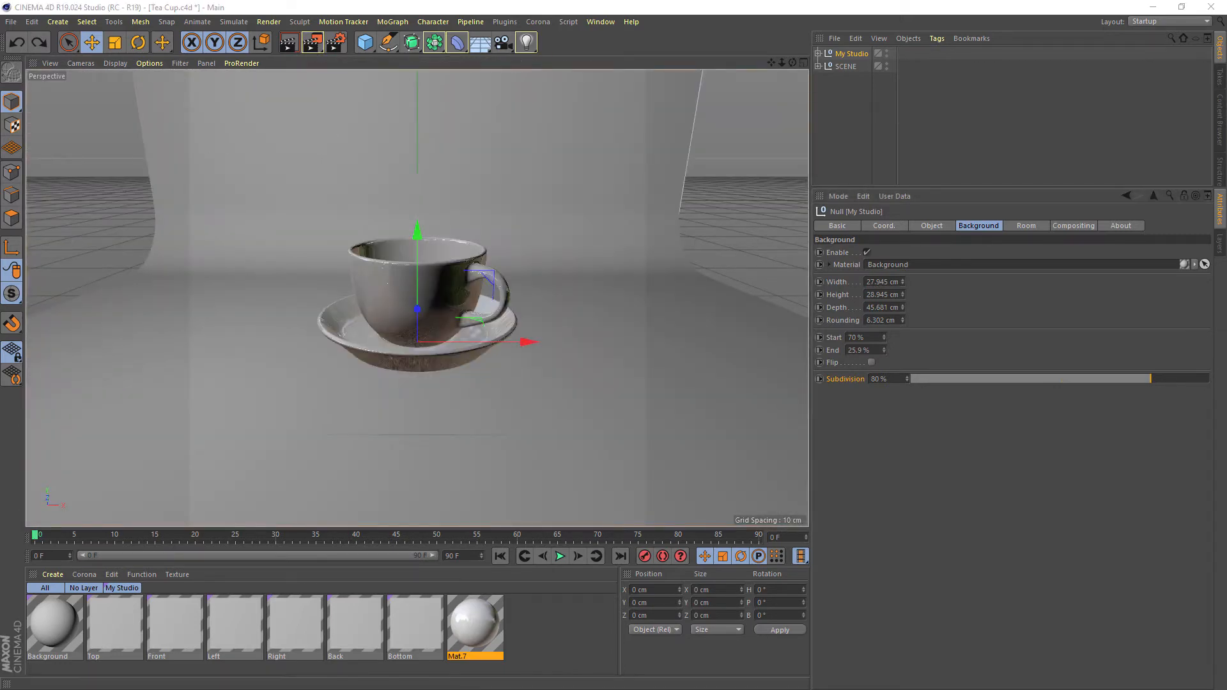
key("shift+r")
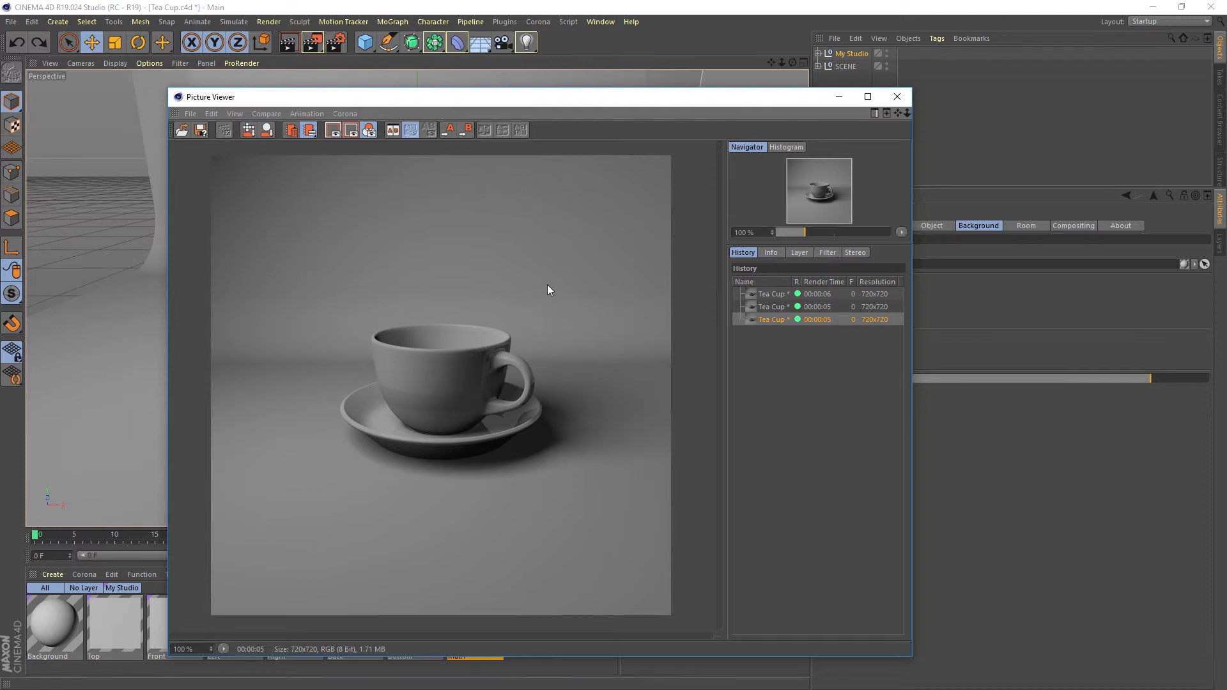
left_click(838, 97)
Examine how the room box encloses the tea cup, light and backdrop from several angles in the free perspective view
middle_click(589, 145)
middle_click(535, 228)
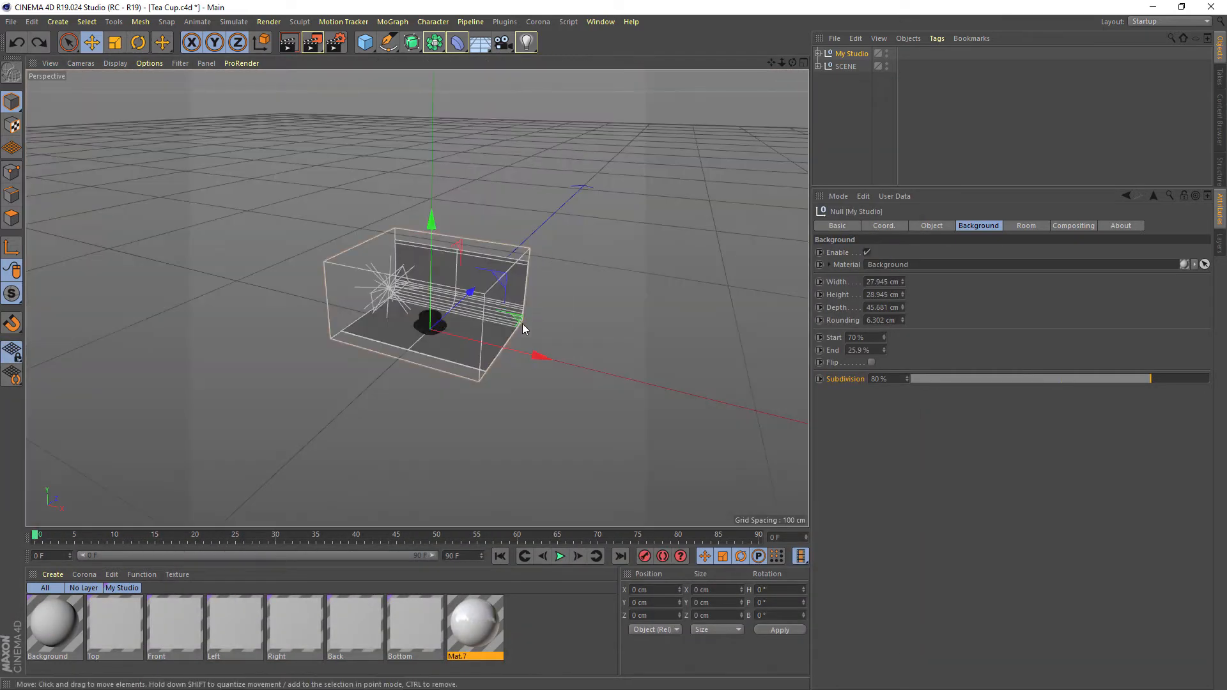
scroll(439, 333, "up", 5)
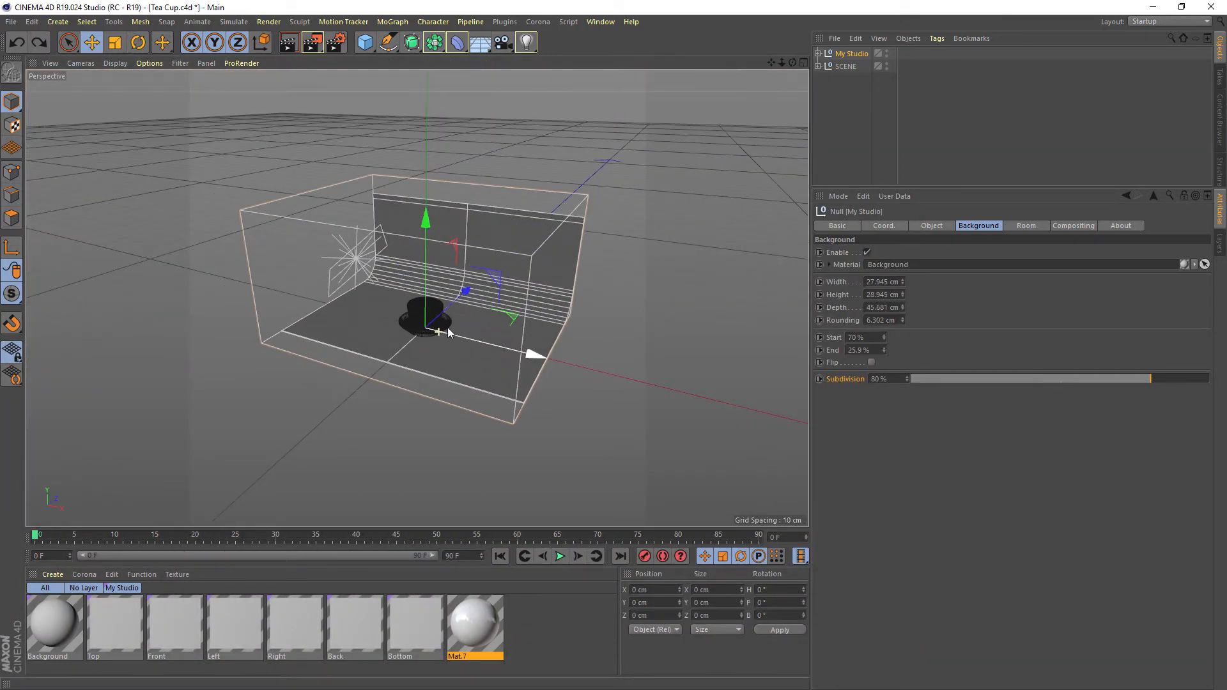
left_click_drag(451, 310, 414, 317, "alt")
scroll(394, 277, "up", 3)
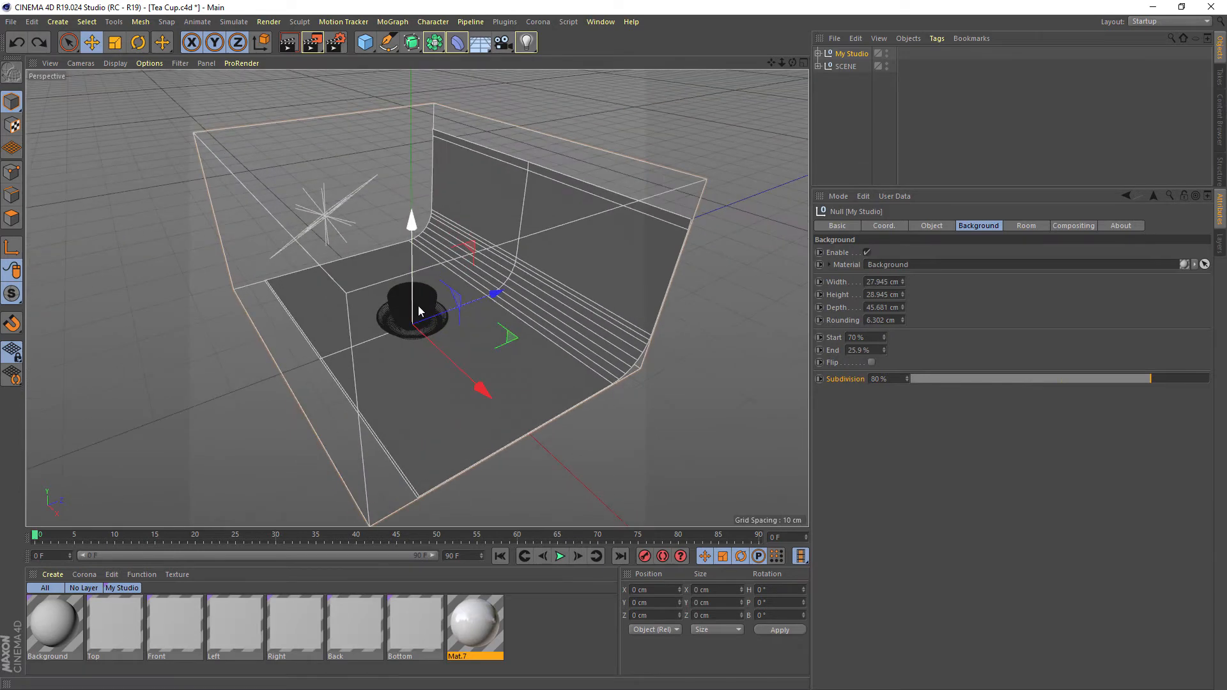
scroll(419, 311, "up", 4)
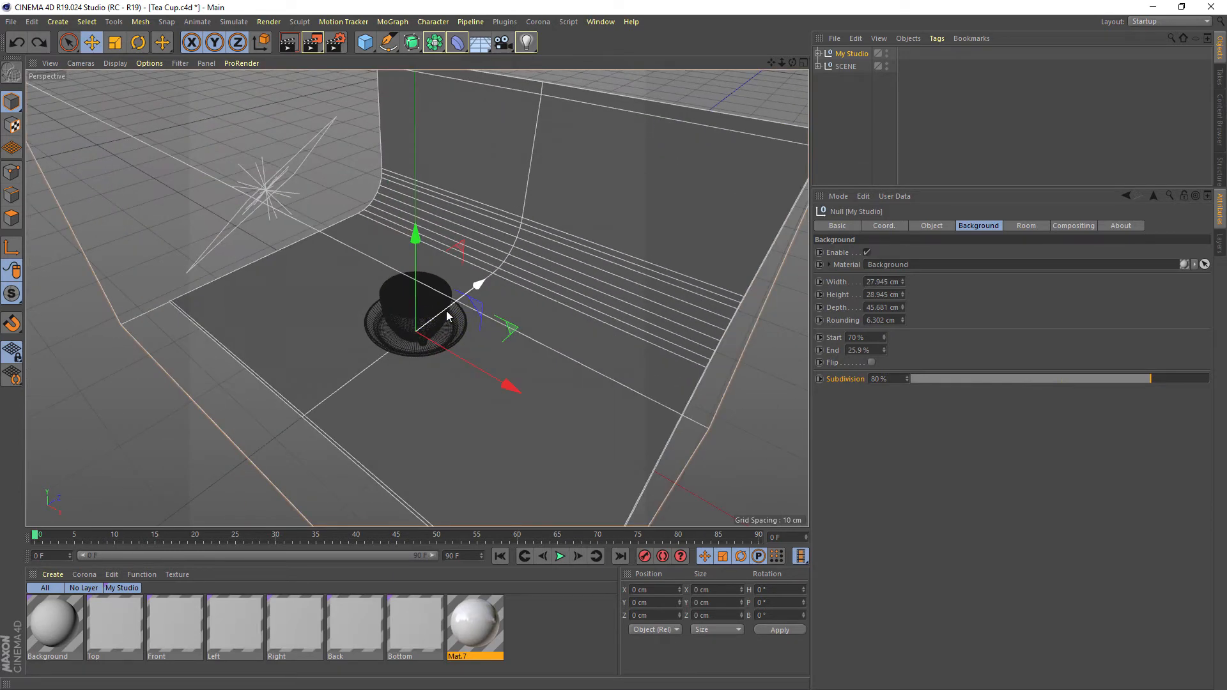
scroll(437, 248, "down", 5)
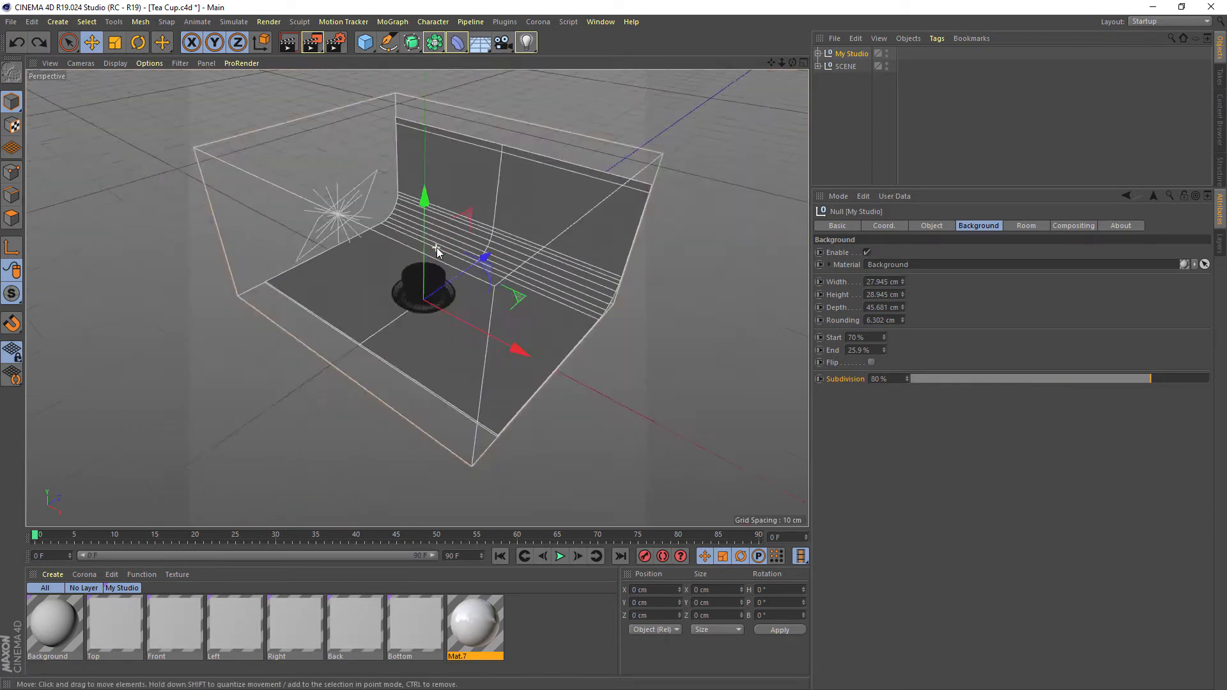
left_click_drag(439, 249, 492, 234, "alt")
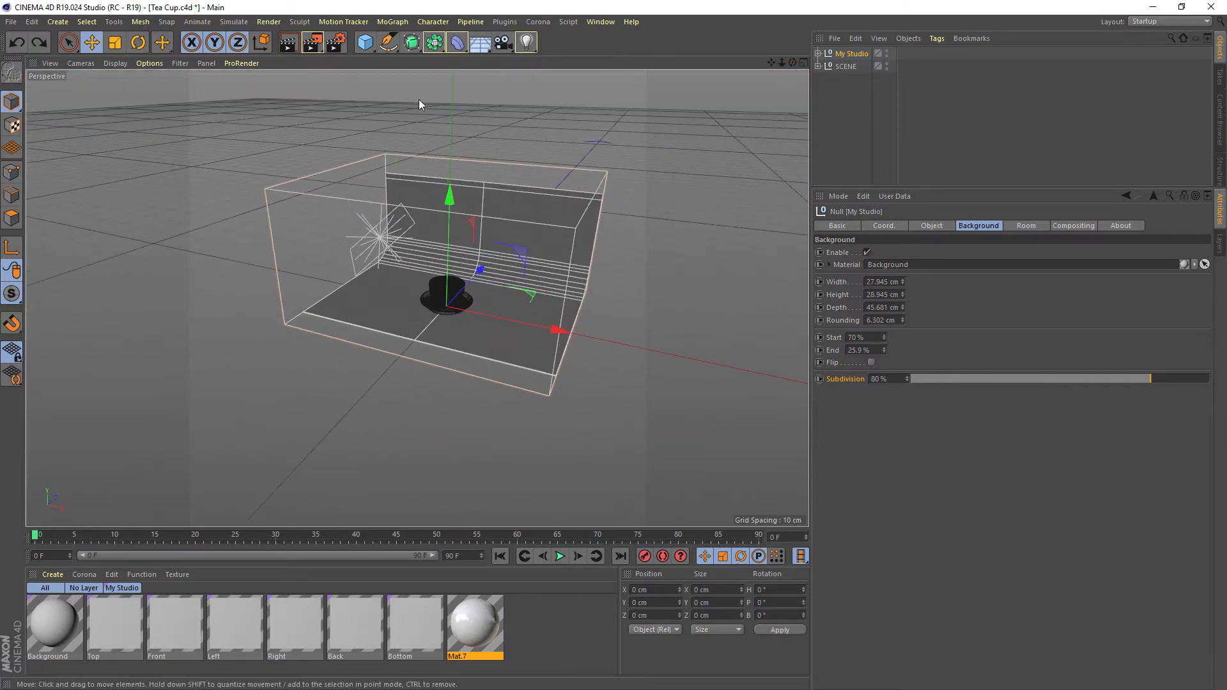
Toggle Seen by Reflection and Show Guides off and back on in the Room settings of My Studio
left_click(1022, 227)
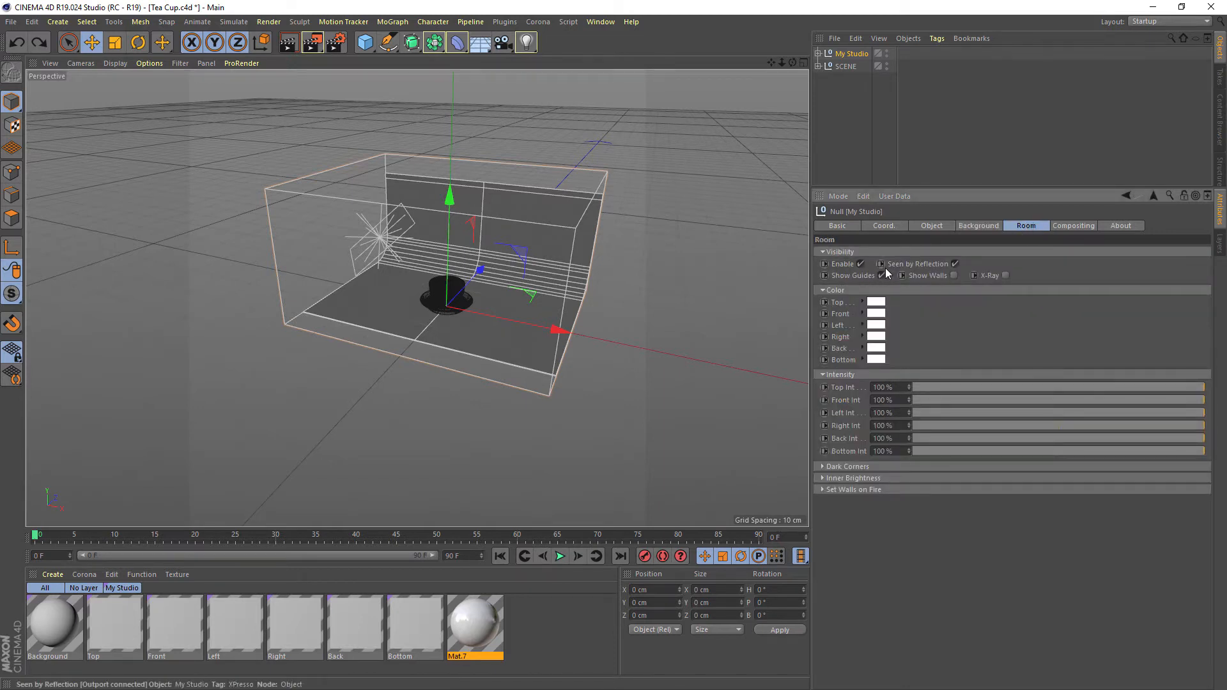
left_click(955, 264)
left_click(955, 265)
left_click(955, 264)
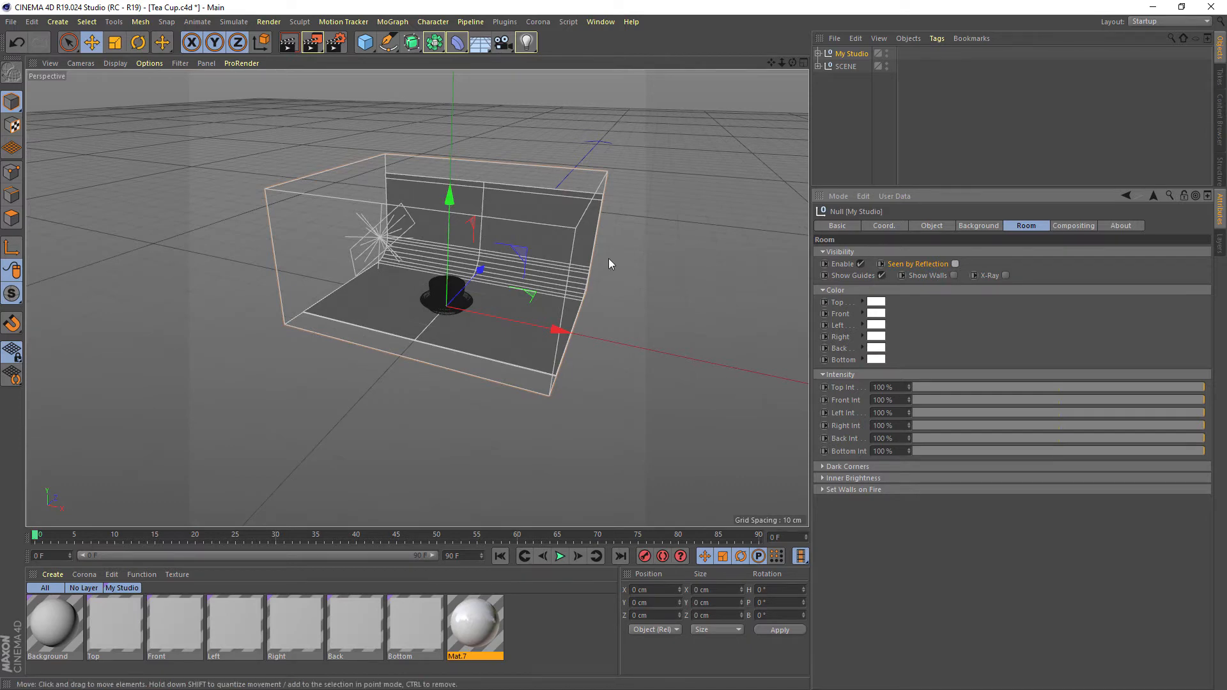
left_click(955, 264)
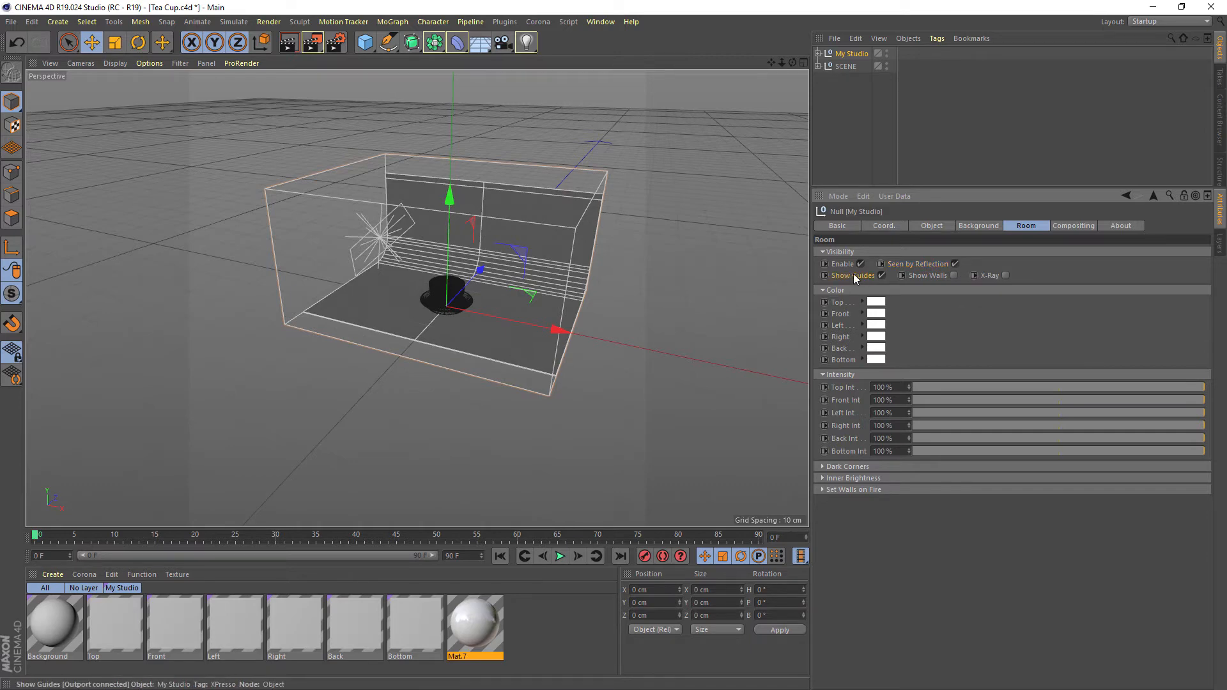
left_click(881, 275)
left_click(881, 276)
left_click(881, 276)
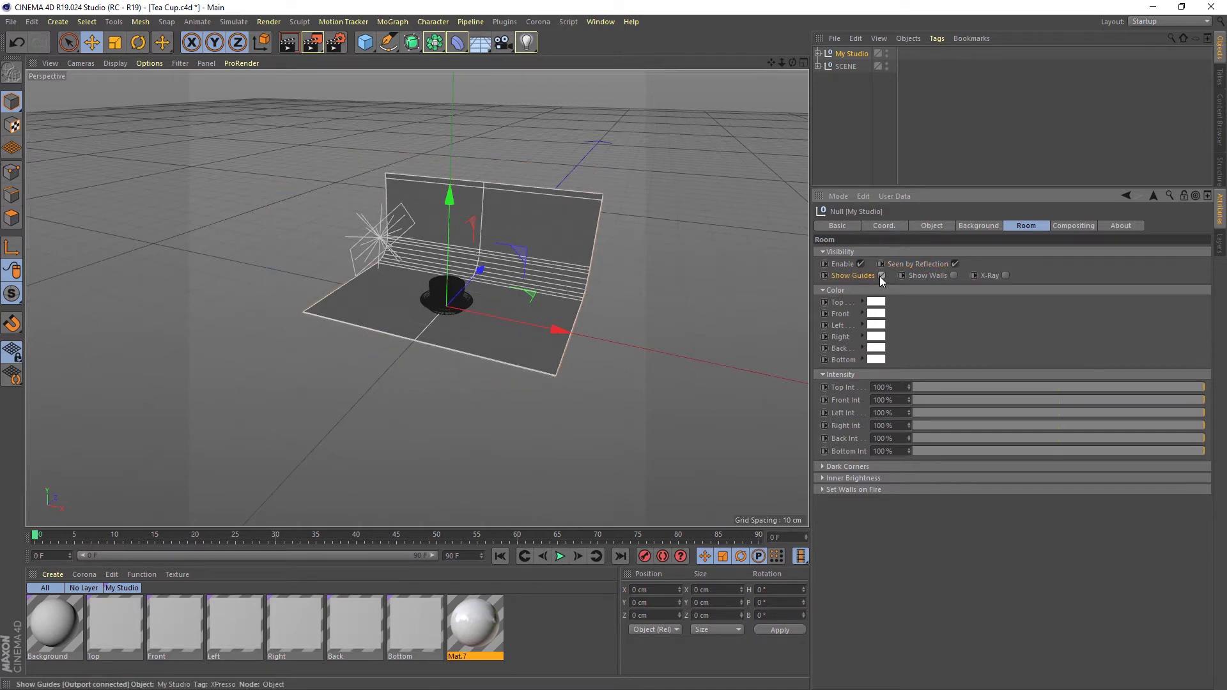
Show the room's walls in the viewport, preview them with X-Ray, and switch X-Ray off again
left_click(953, 275)
left_click_drag(622, 241, 507, 259, "alt")
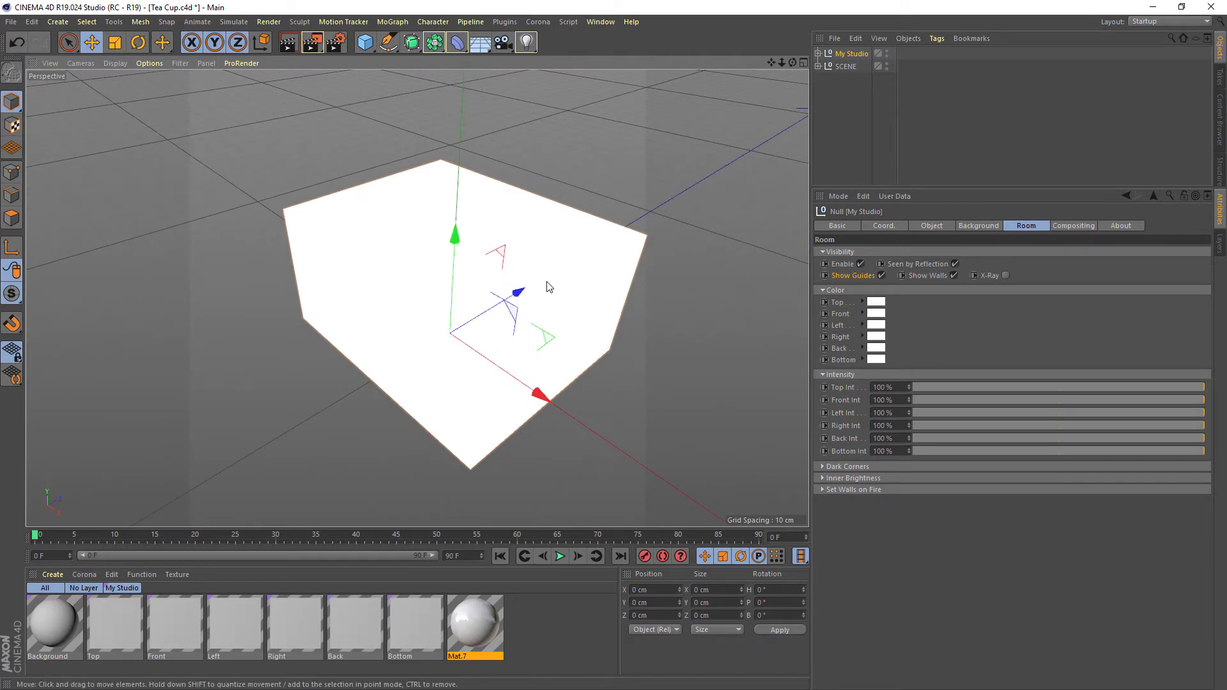
left_click(1005, 275)
left_click_drag(635, 327, 528, 302, "alt")
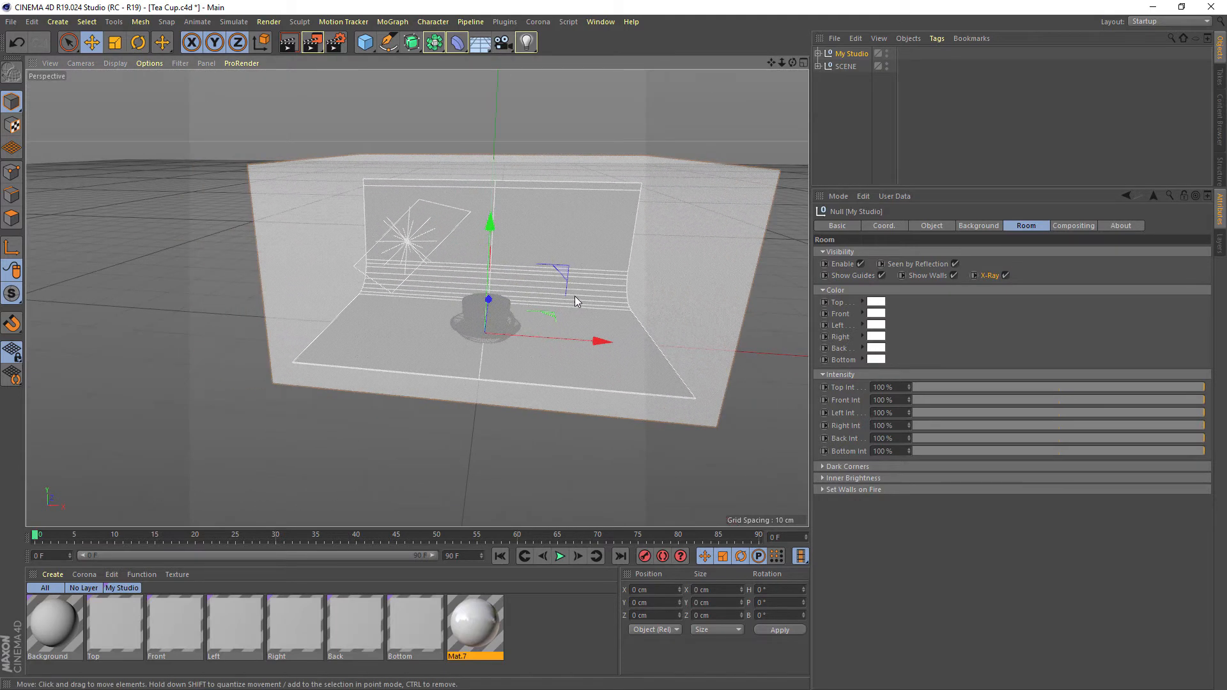
left_click_drag(605, 233, 522, 313, "alt")
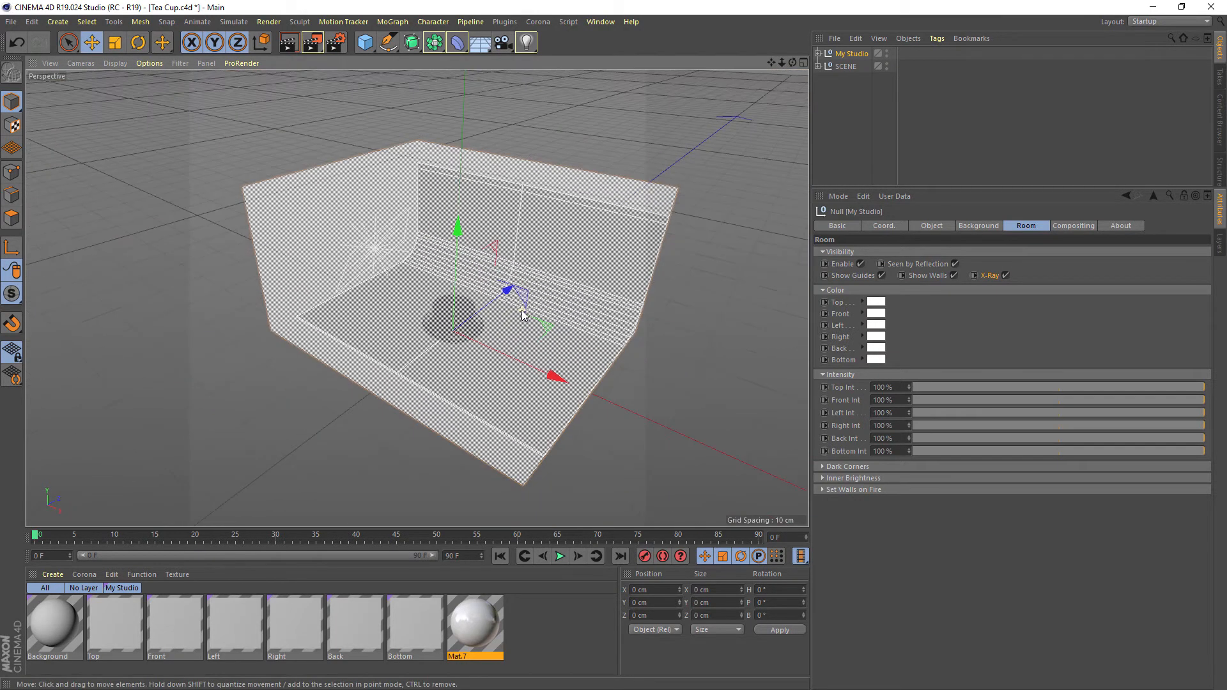
left_click(1006, 275)
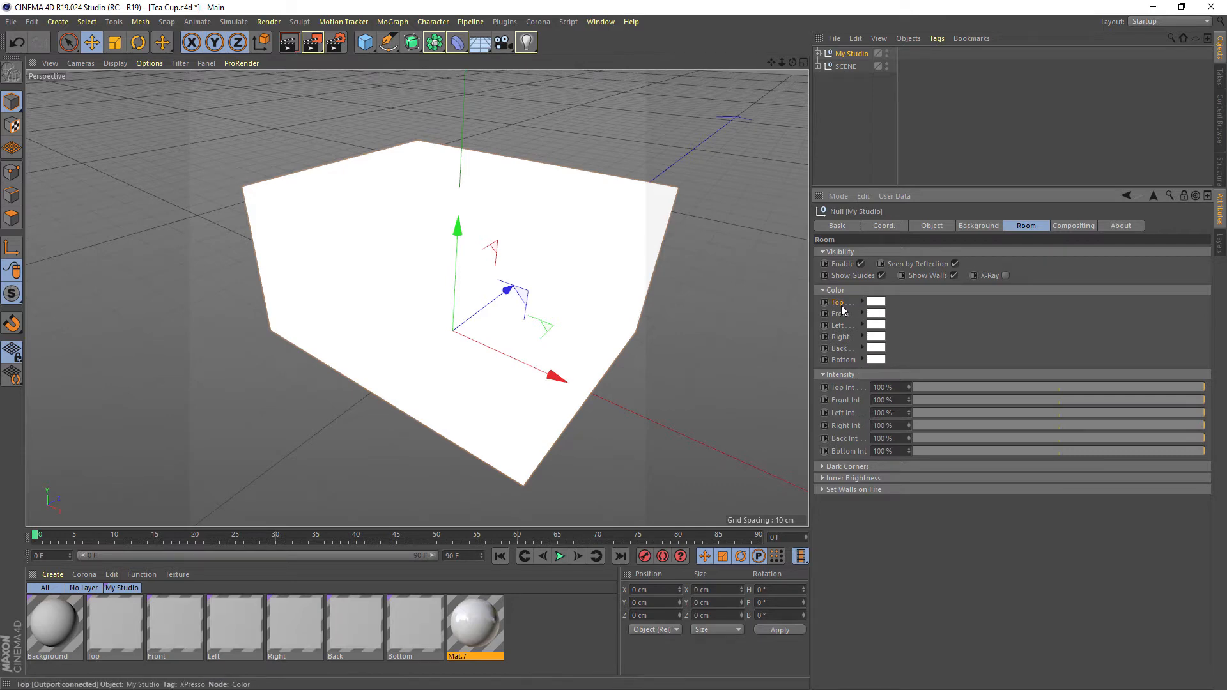
Set the room's Right wall color to blue with H 208°, S 98% and V 100%
left_click(879, 337)
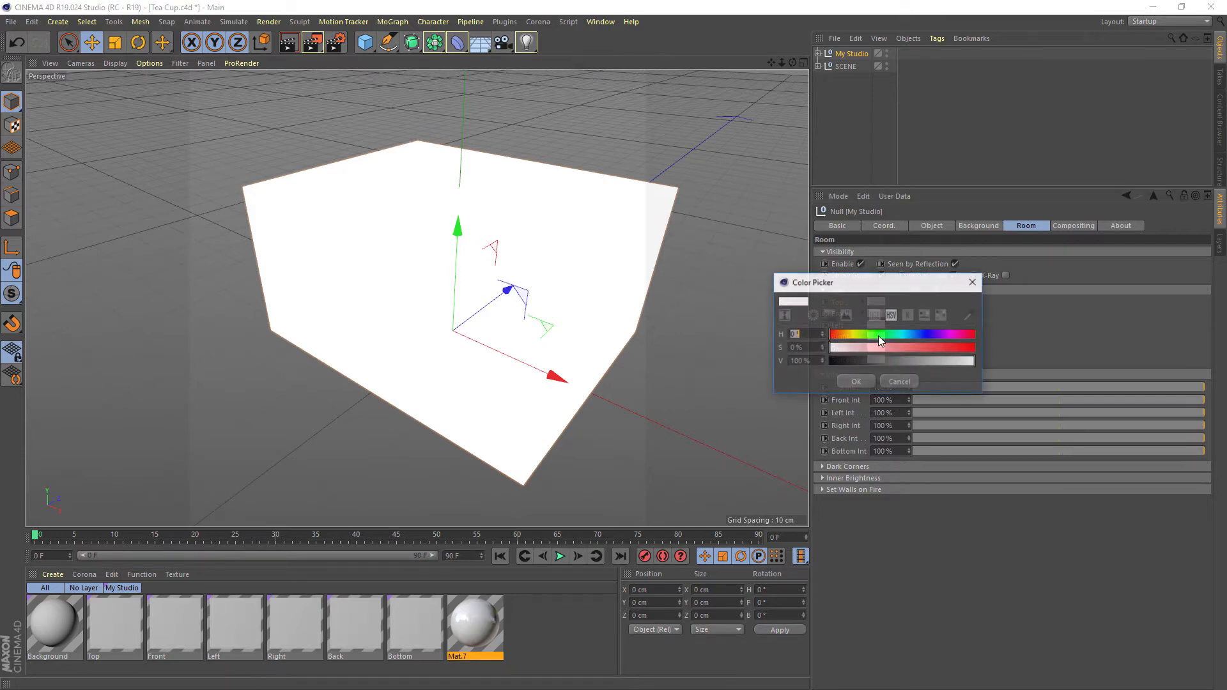
left_click_drag(888, 334, 972, 350)
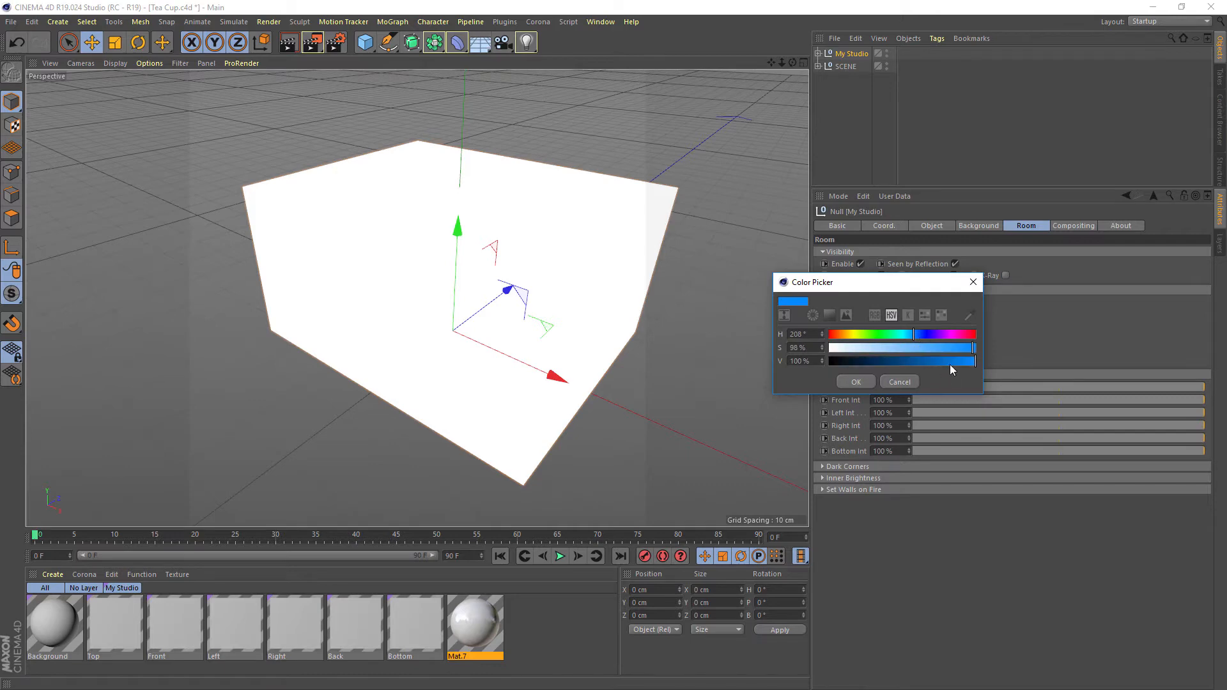
left_click(852, 386)
left_click_drag(551, 292, 636, 281, "alt")
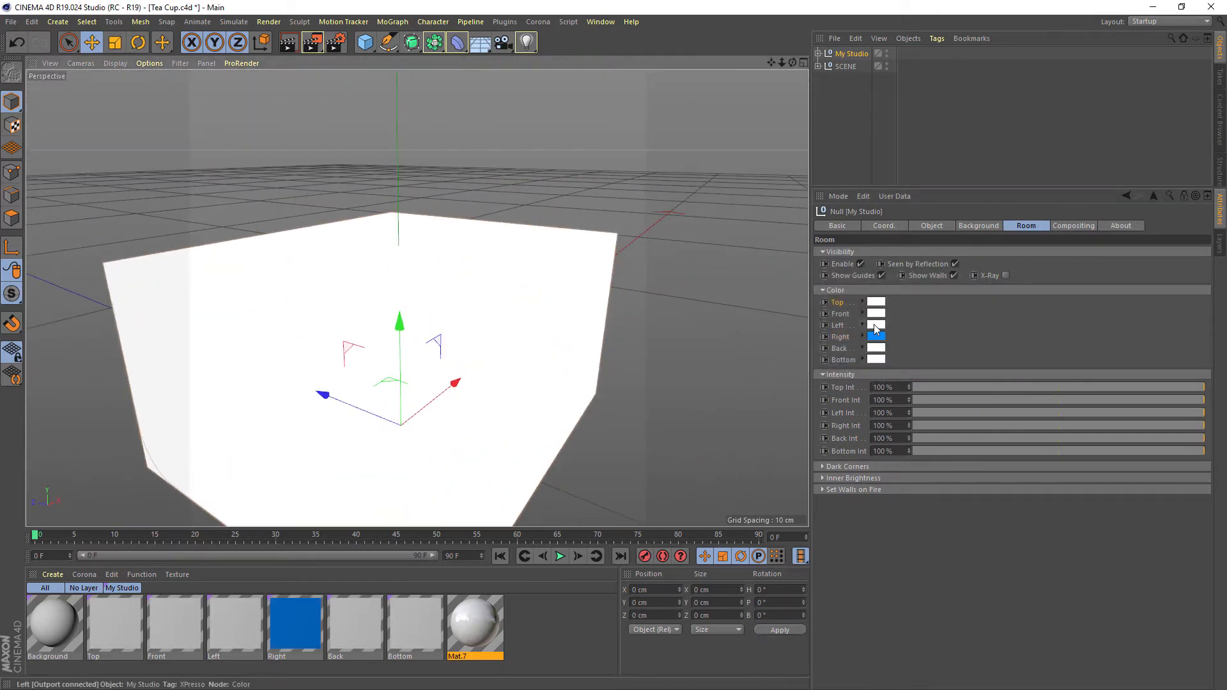
Set the room's Left wall color to orange with H 36°, S 100% and V 100%
left_click(874, 325)
mouse_move(887, 323)
left_mouse_down()
mouse_move(830, 323)
mouse_move(988, 353)
left_mouse_up()
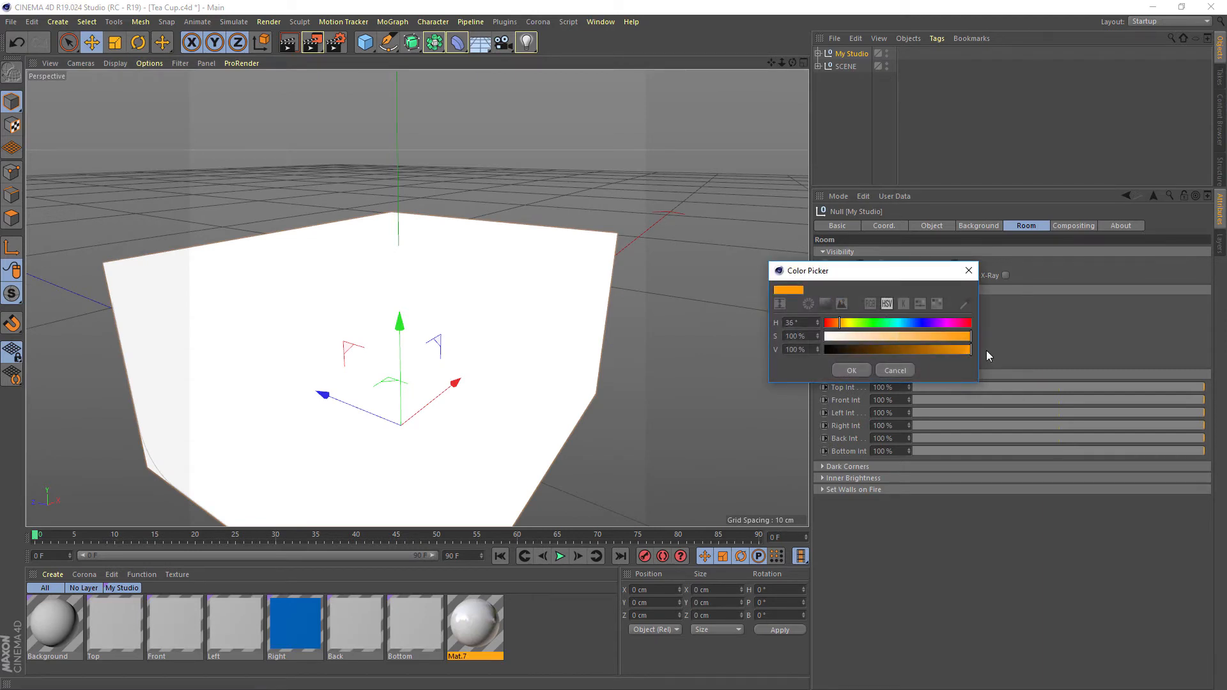
left_click(852, 371)
left_click_drag(556, 357, 639, 301, "alt")
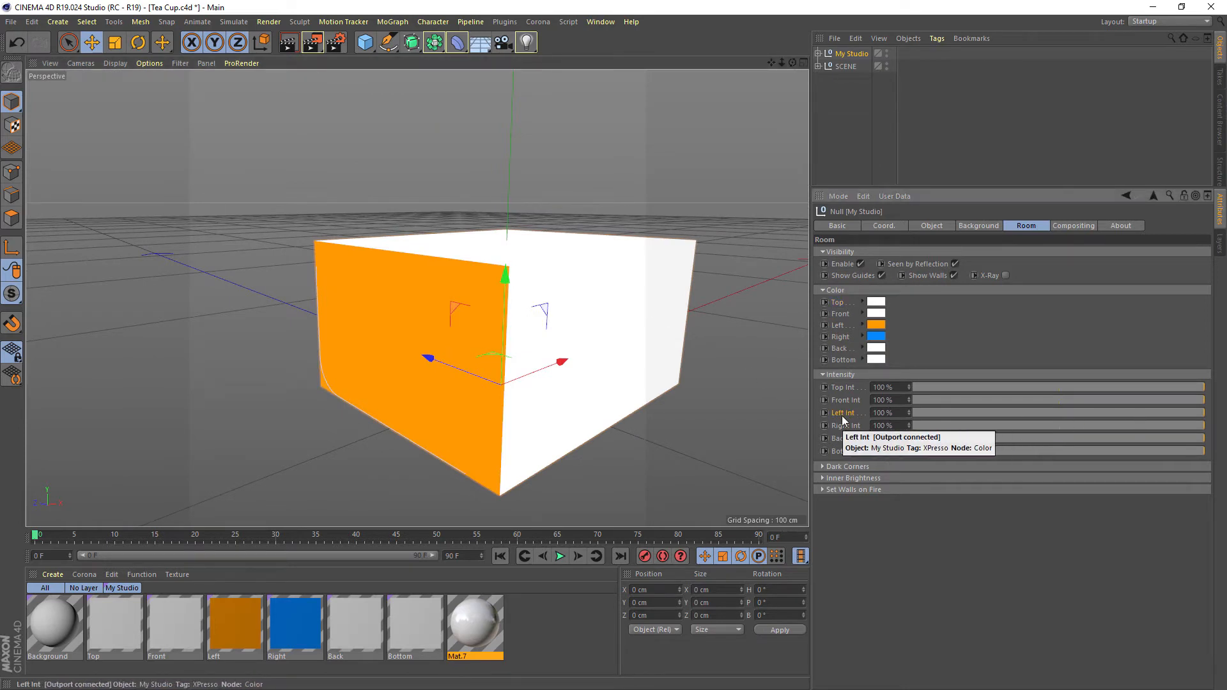
Try a lower intensity for the room's Left wall and undo the change
left_click_drag(1060, 414, 926, 413)
key("ctrl+z")
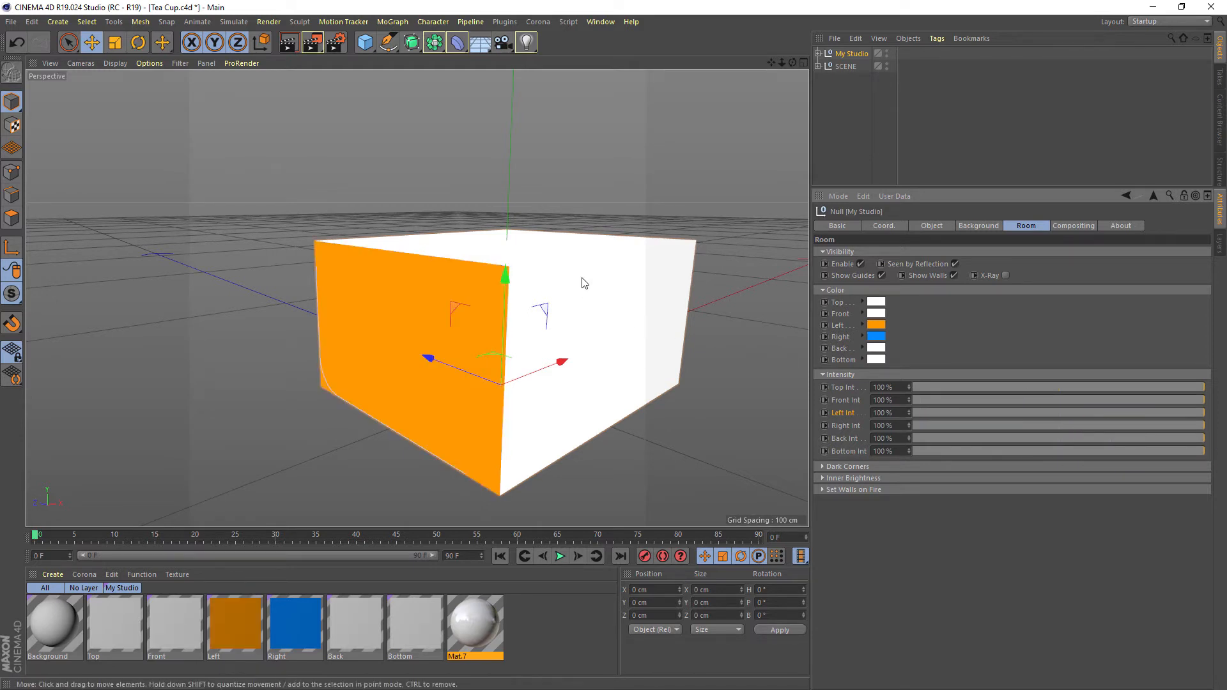
mouse_move(580, 256)
left_mouse_down("alt")
mouse_move(548, 273)
mouse_move(572, 276)
left_mouse_up("alt")
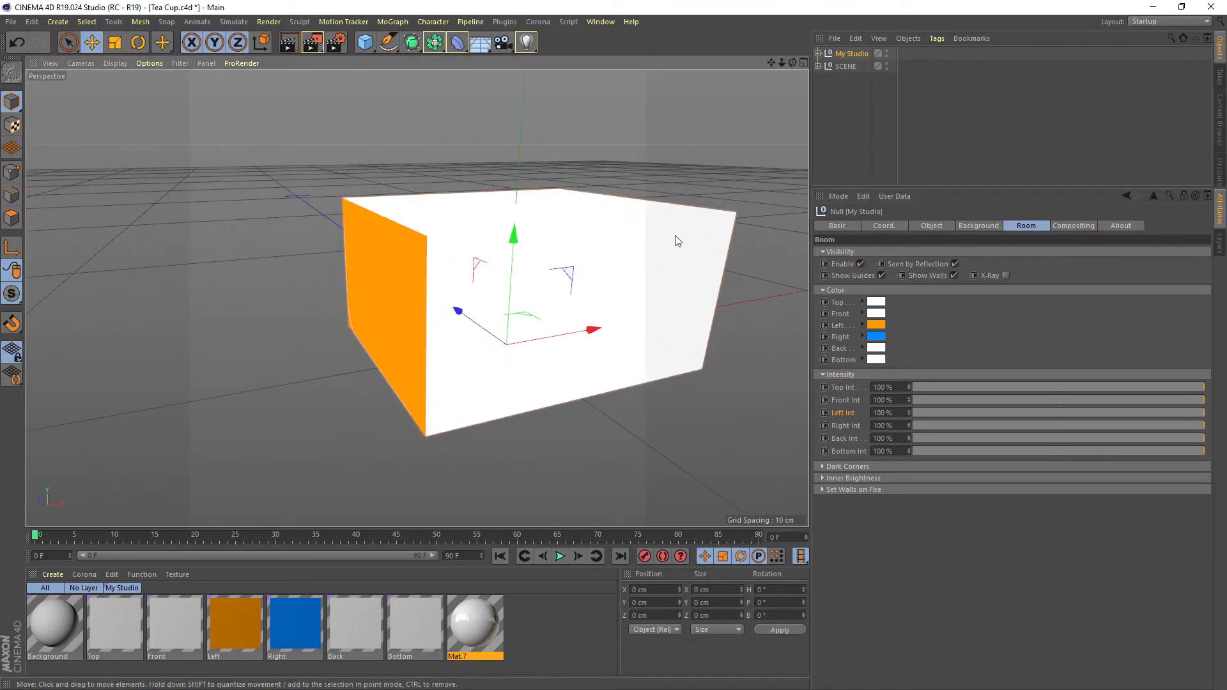
Hide the room's walls in the viewport, render the tea cup through the scene camera, and move the viewer aside
middle_click(469, 192)
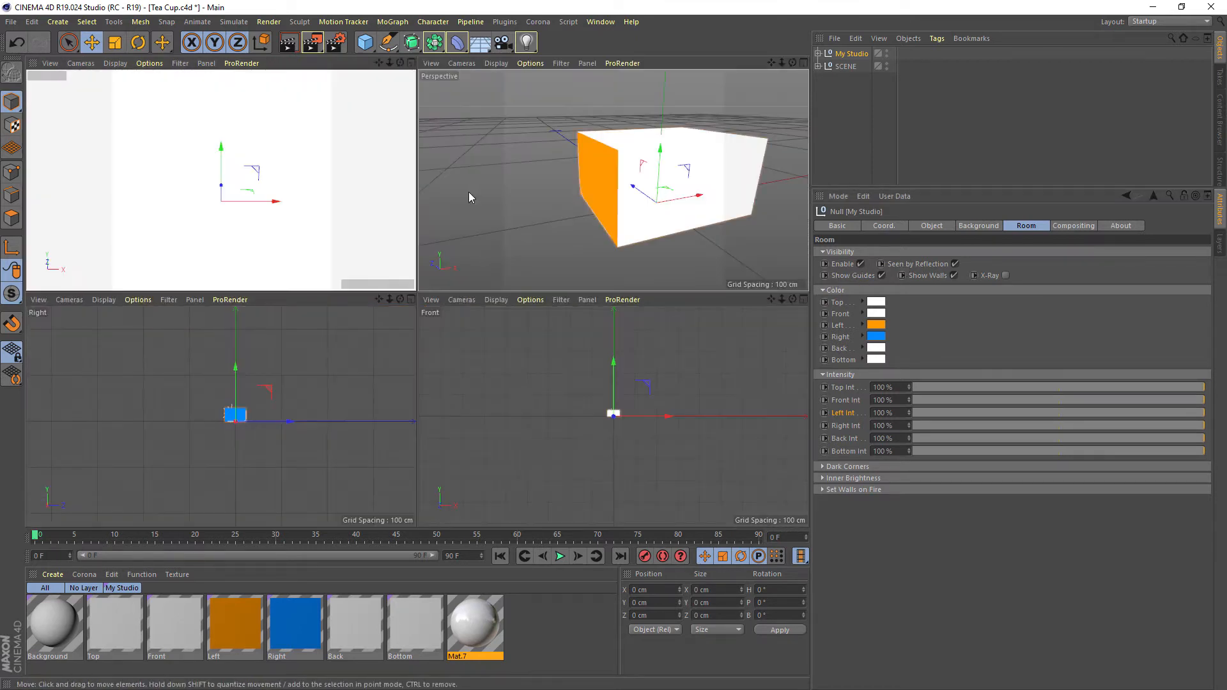
left_click(953, 276)
middle_click(351, 121)
key("shift+r")
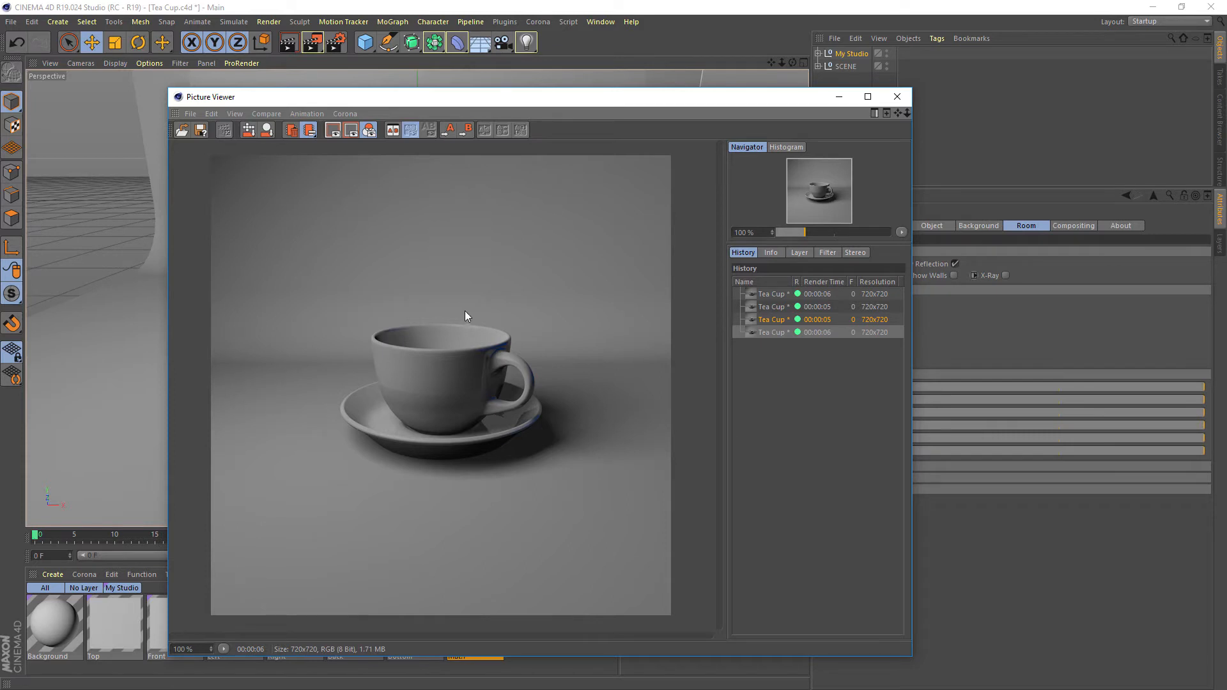
left_click_drag(660, 99, 452, 136)
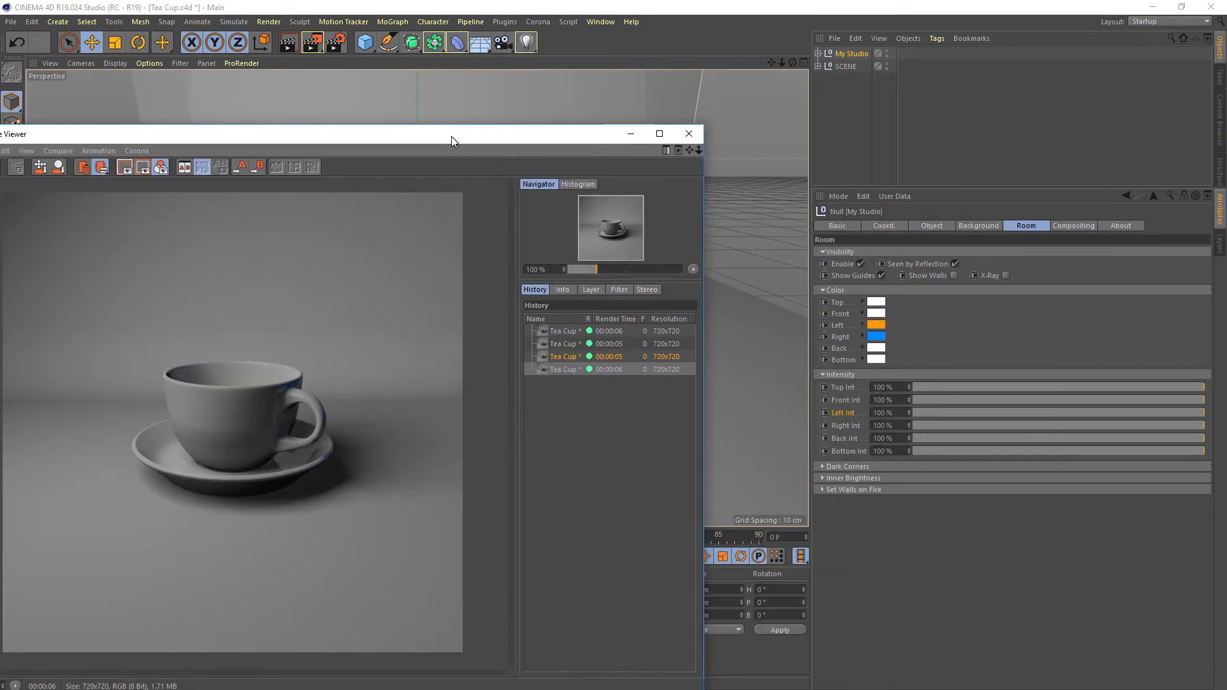
Add a sphere, scale it down to a radius of about 5.3 cm, and raise it to about Y 4.64 cm above the saucer
left_click_drag(366, 43, 550, 106)
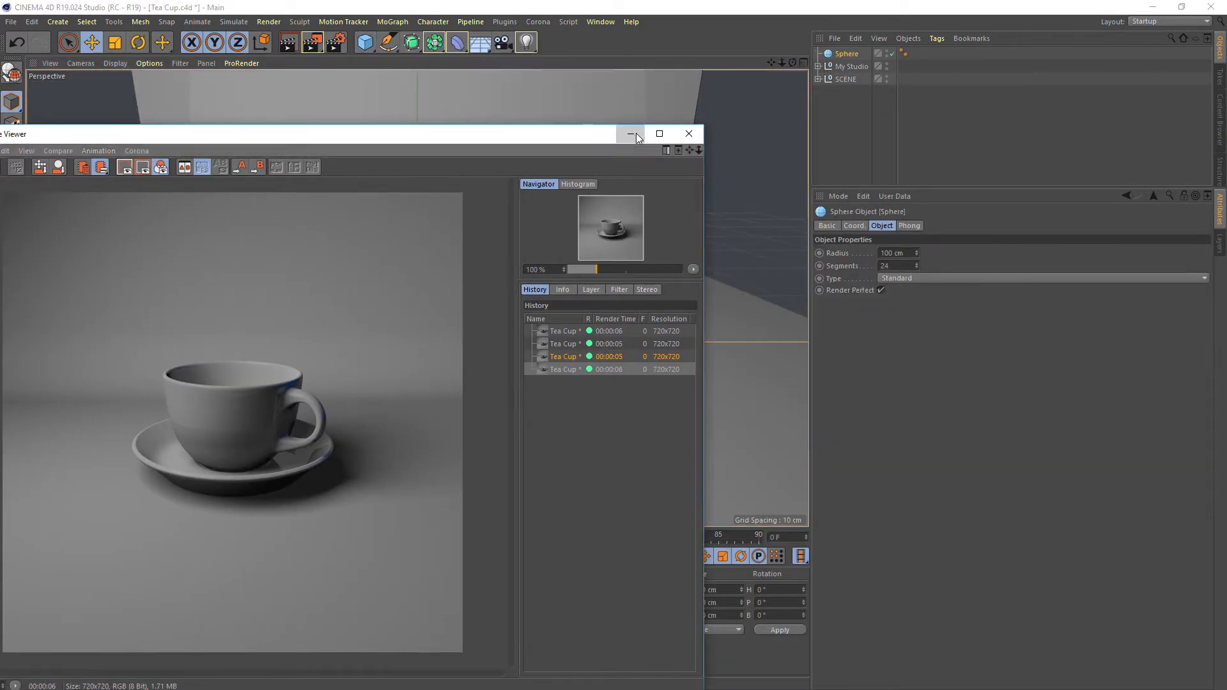
left_click(636, 134)
key("t")
left_click_drag(639, 189, 267, 426)
key("e")
left_click_drag(419, 224, 434, 156)
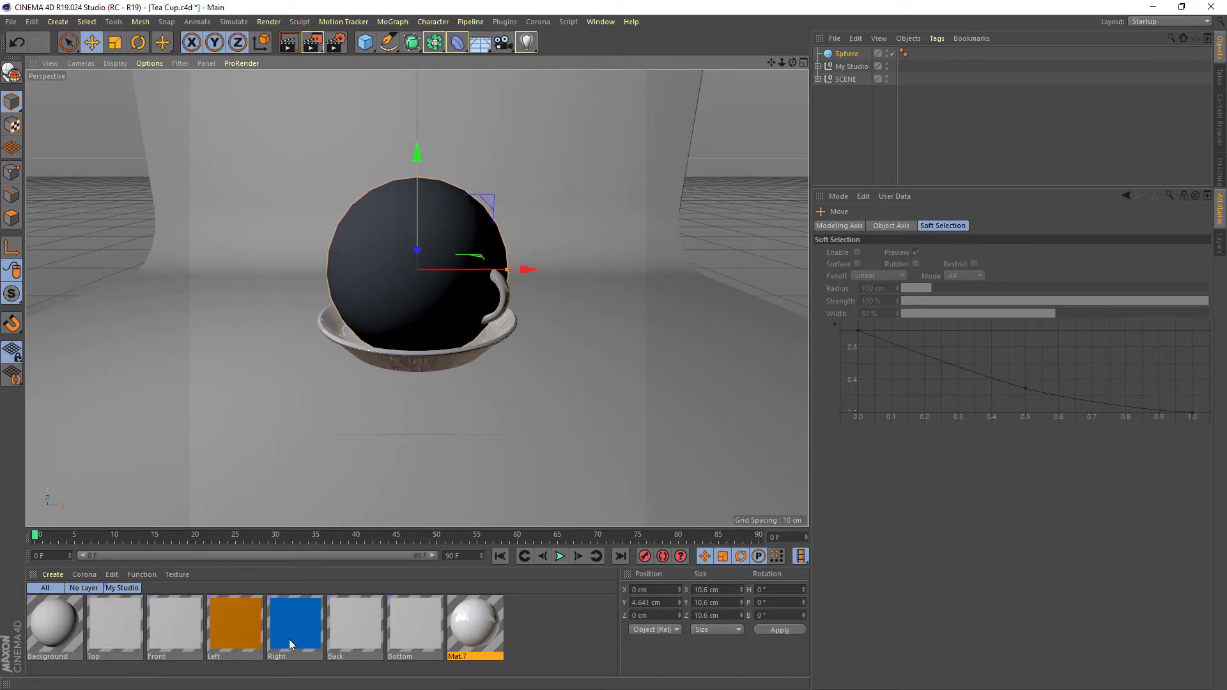
Apply Mat.7 to the sphere and hide the Circular Coffee Cup in the SCENE group in both viewport and render
left_click_drag(491, 623, 384, 225)
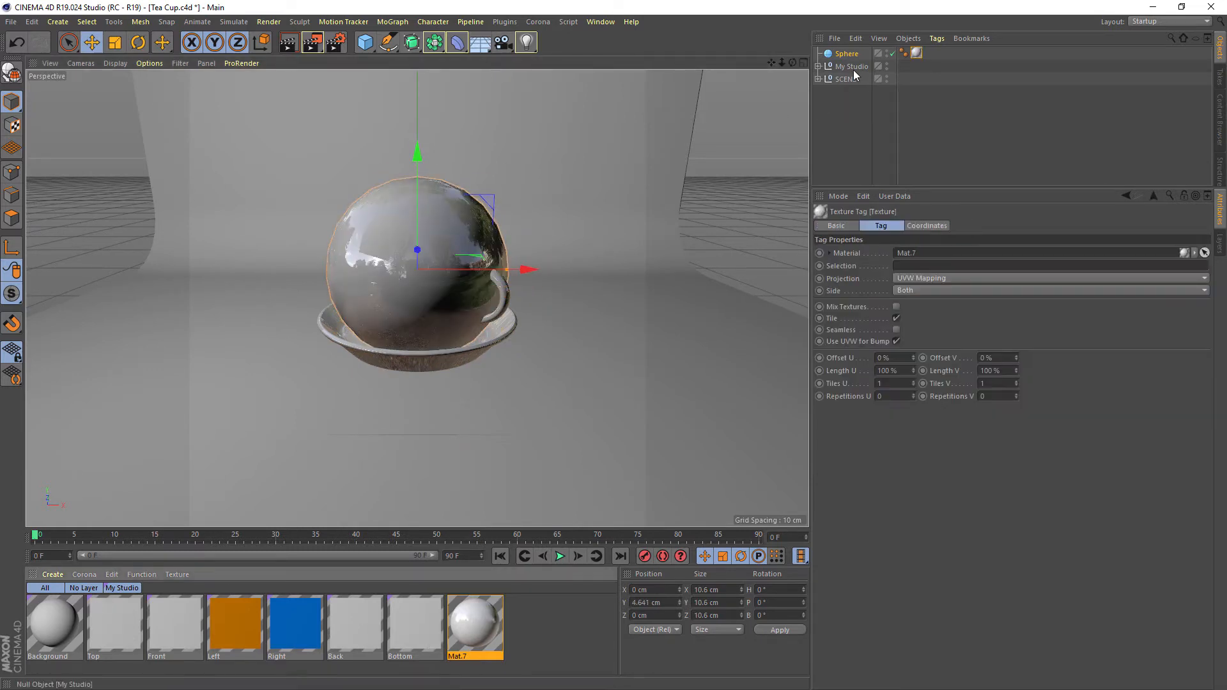
left_click(819, 78)
left_click(925, 119)
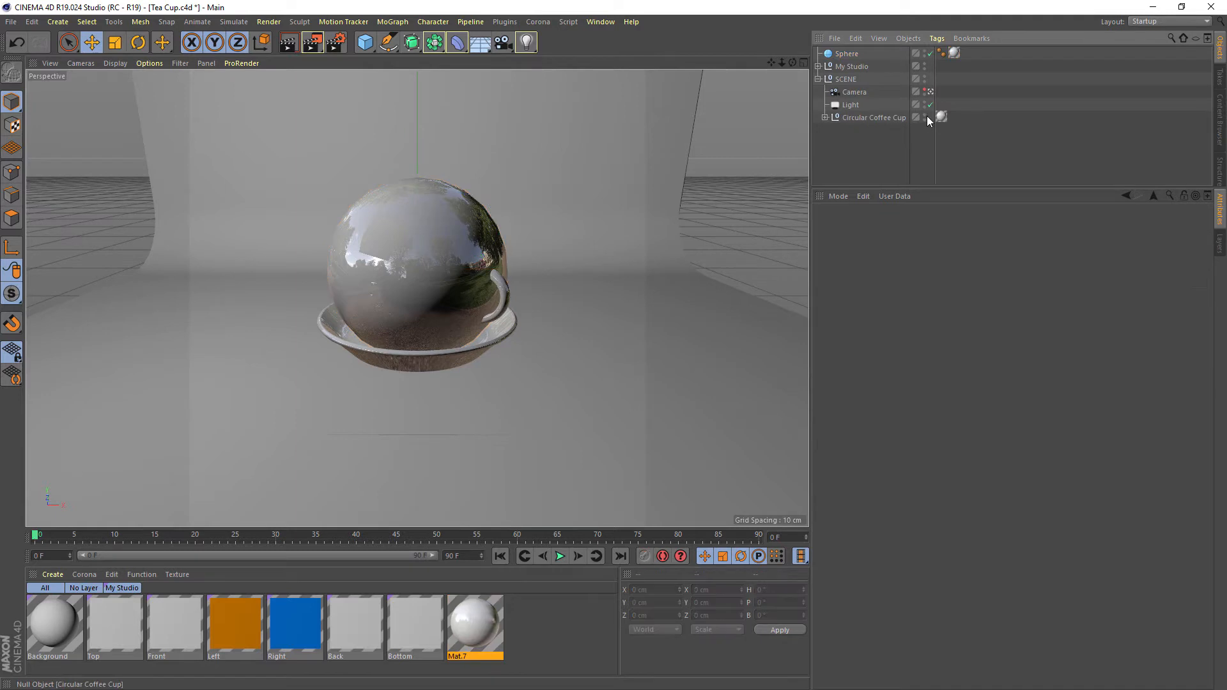
left_click(925, 116)
Render the sphere in the Picture Viewer and bring the whole viewer window into sight
left_click(848, 53)
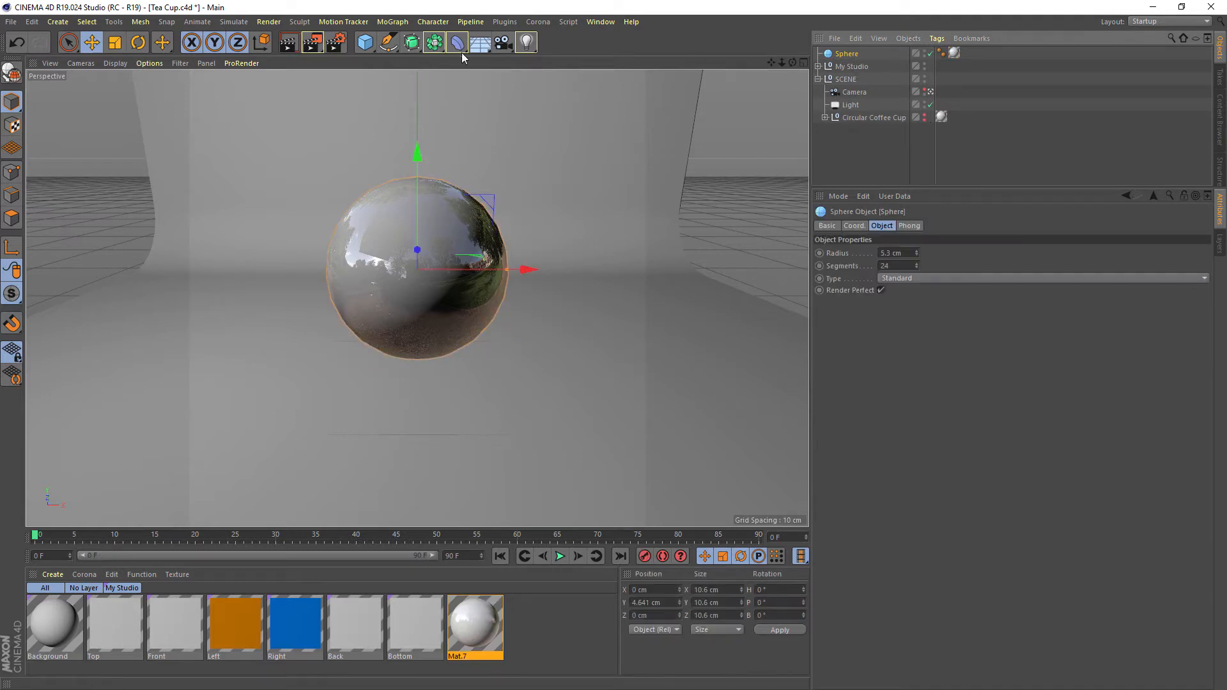
left_click(314, 43)
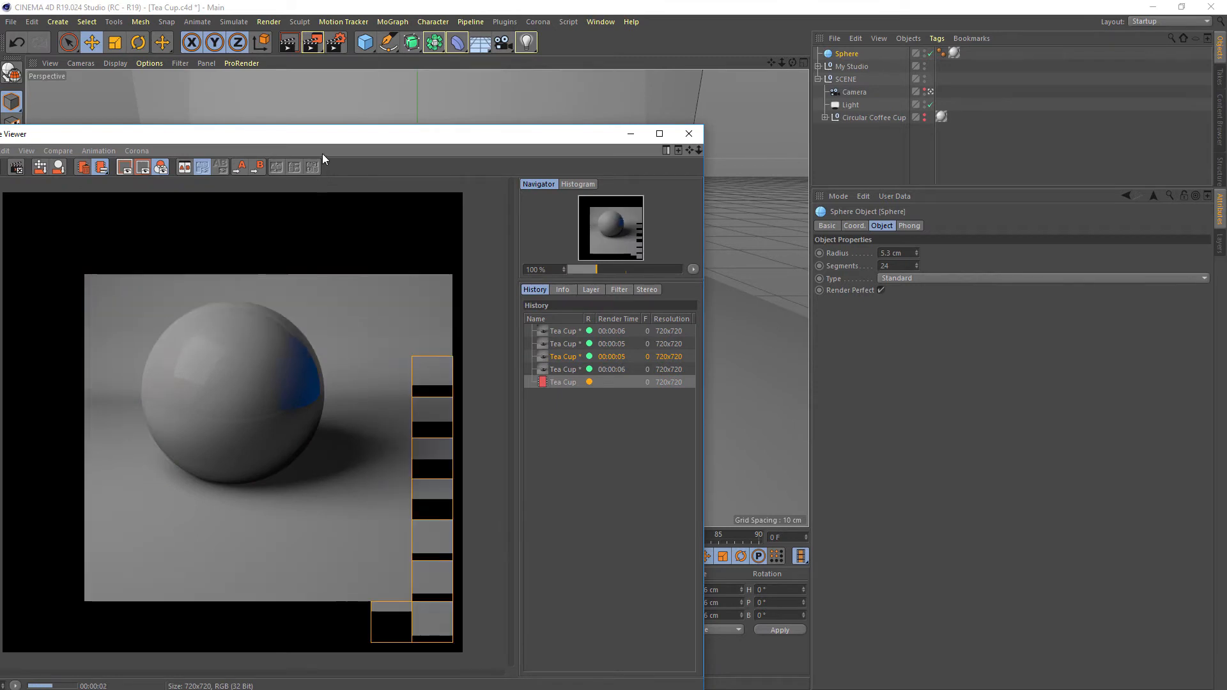
left_click_drag(323, 135, 503, 109)
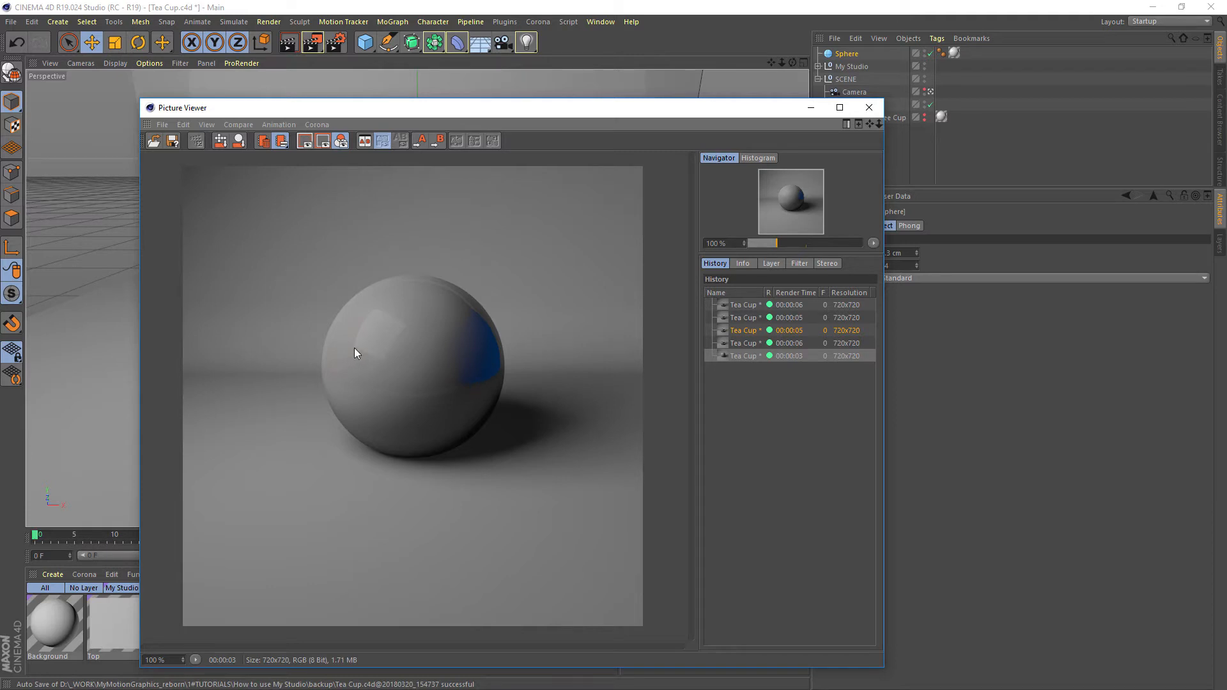
Close the Picture Viewer, disable the Sphere, and unhide the Circular Coffee Cup in the SCENE group
left_click(869, 108)
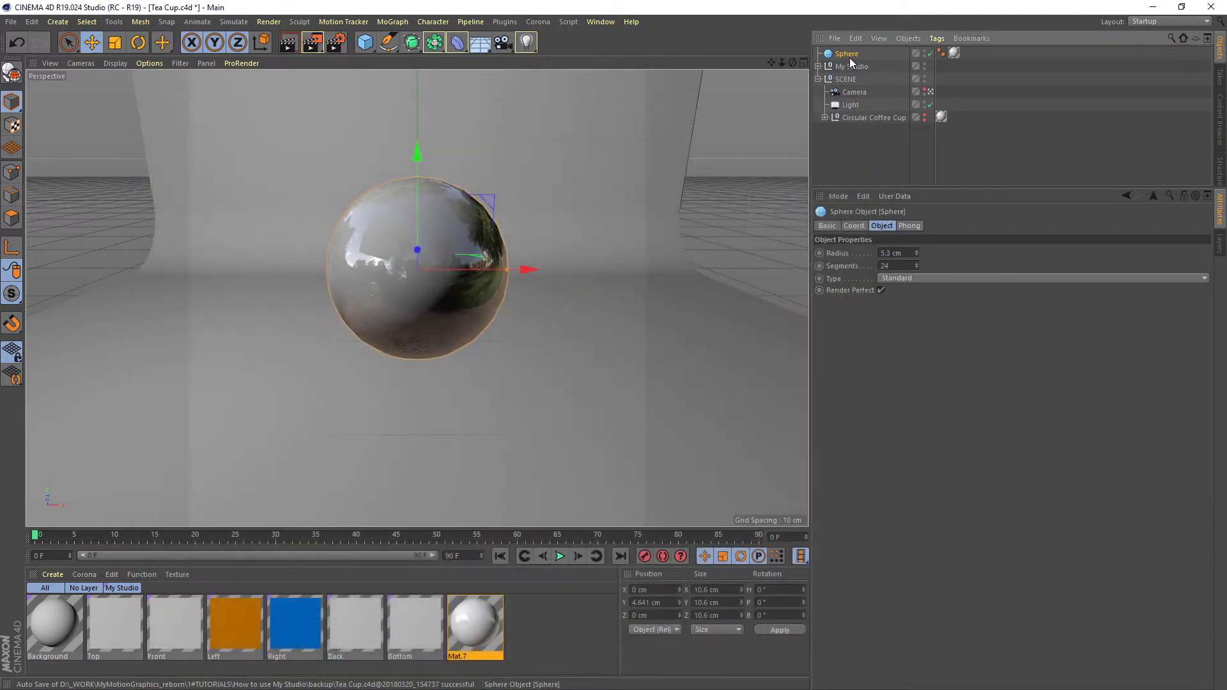
left_click(930, 53)
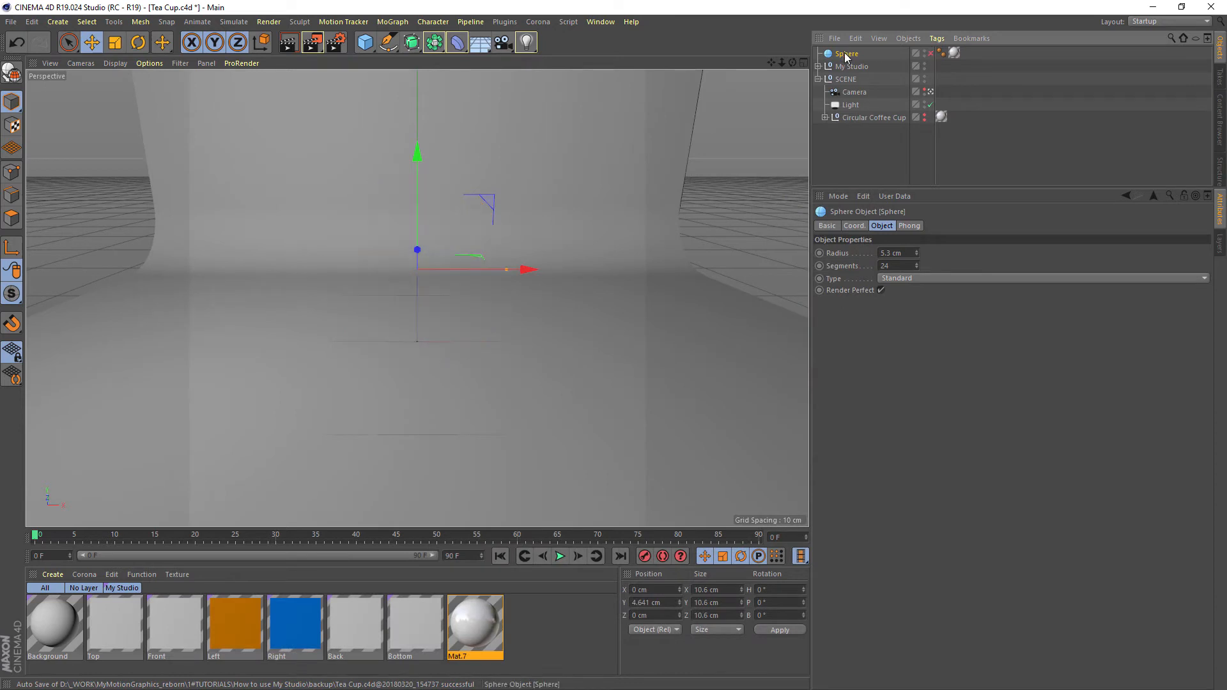
left_click(924, 116)
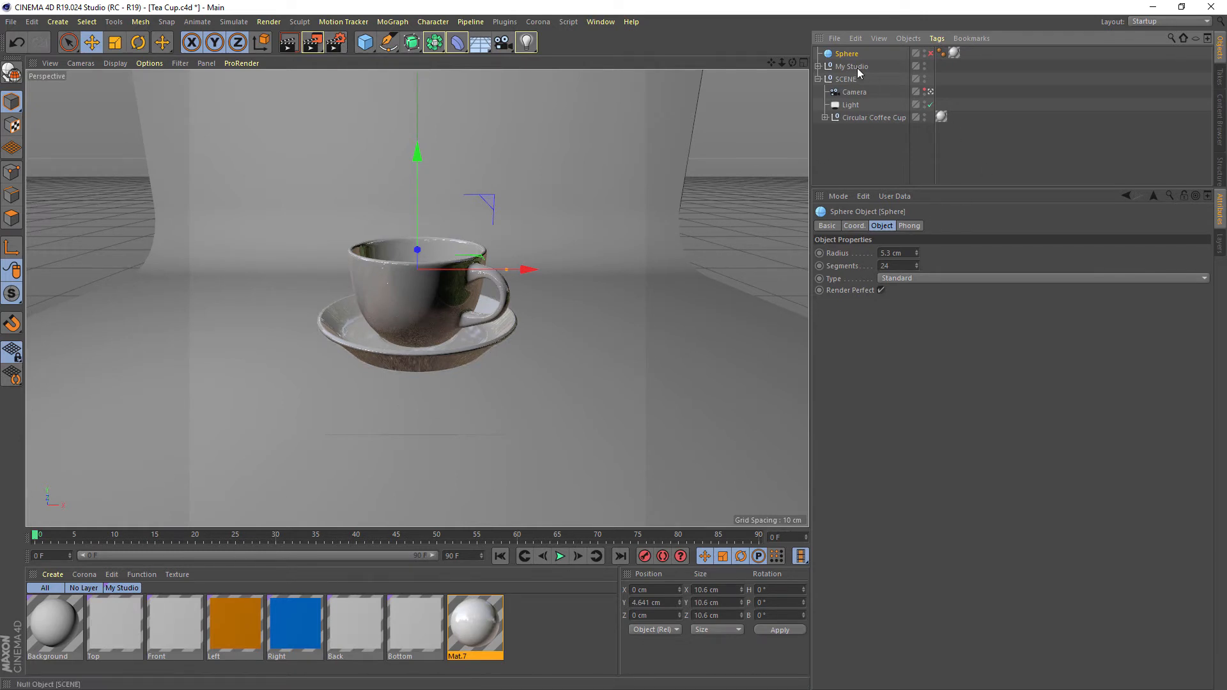
Collapse the SCENE group and disable the My Studio room
left_click(826, 69)
left_click(819, 78)
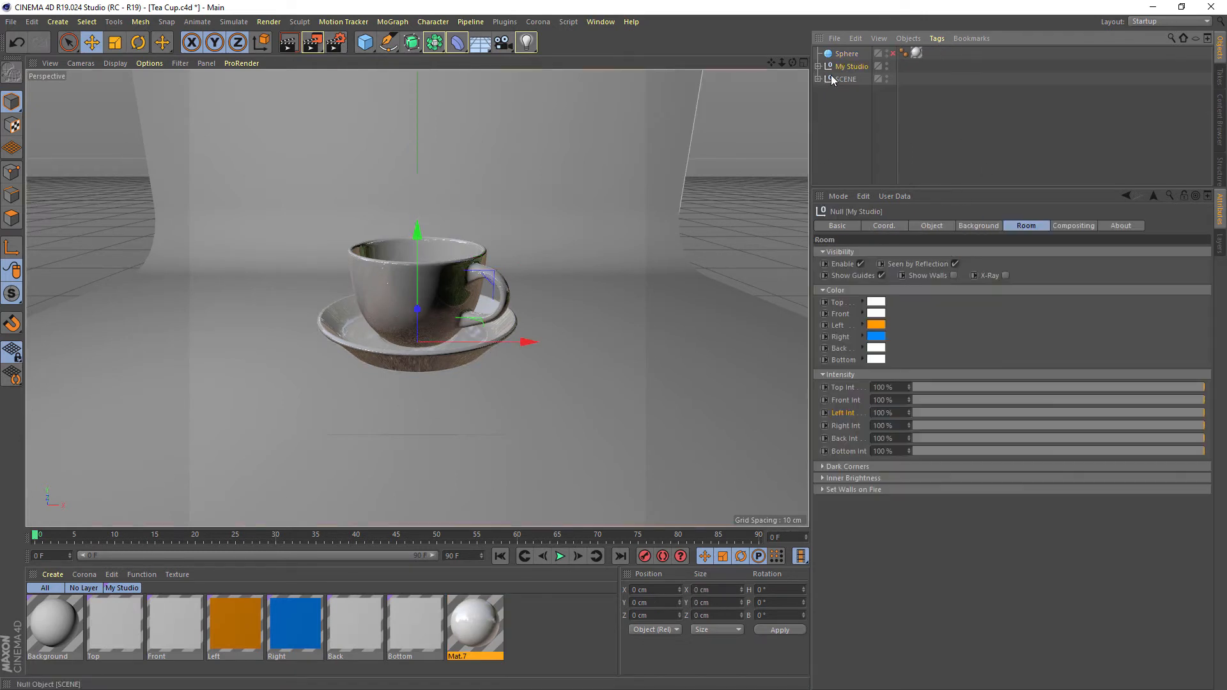
left_click(861, 264)
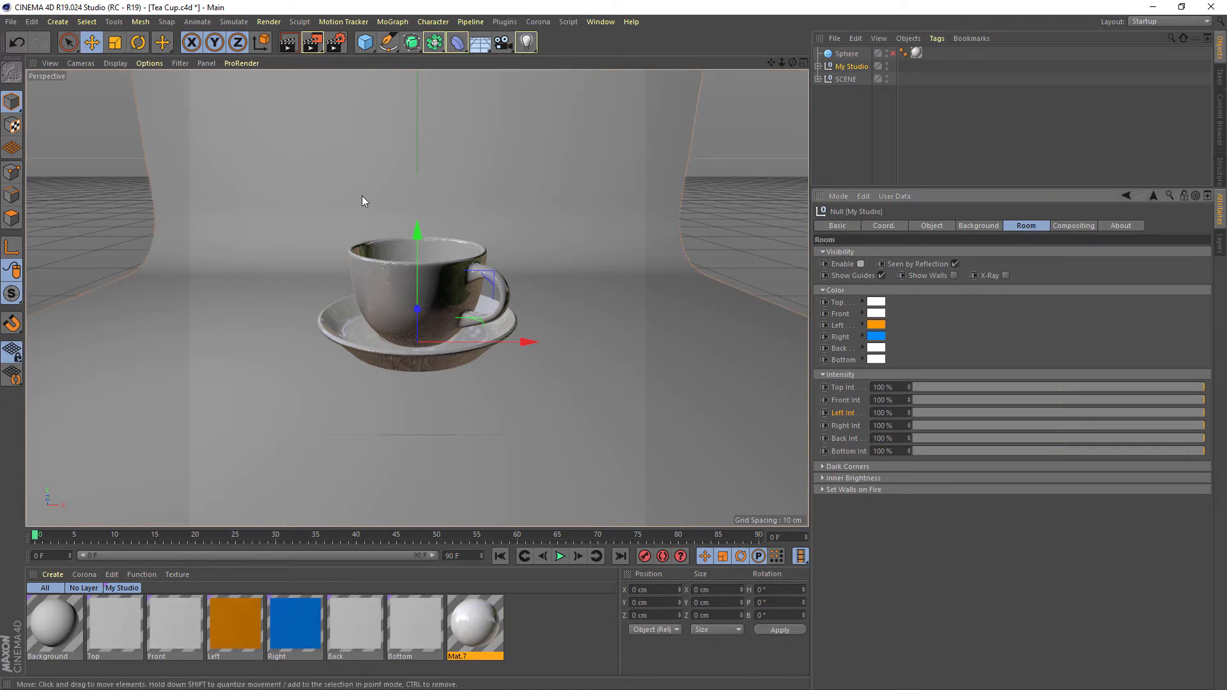
Add the Global Illumination effect to the render settings
left_click(339, 46)
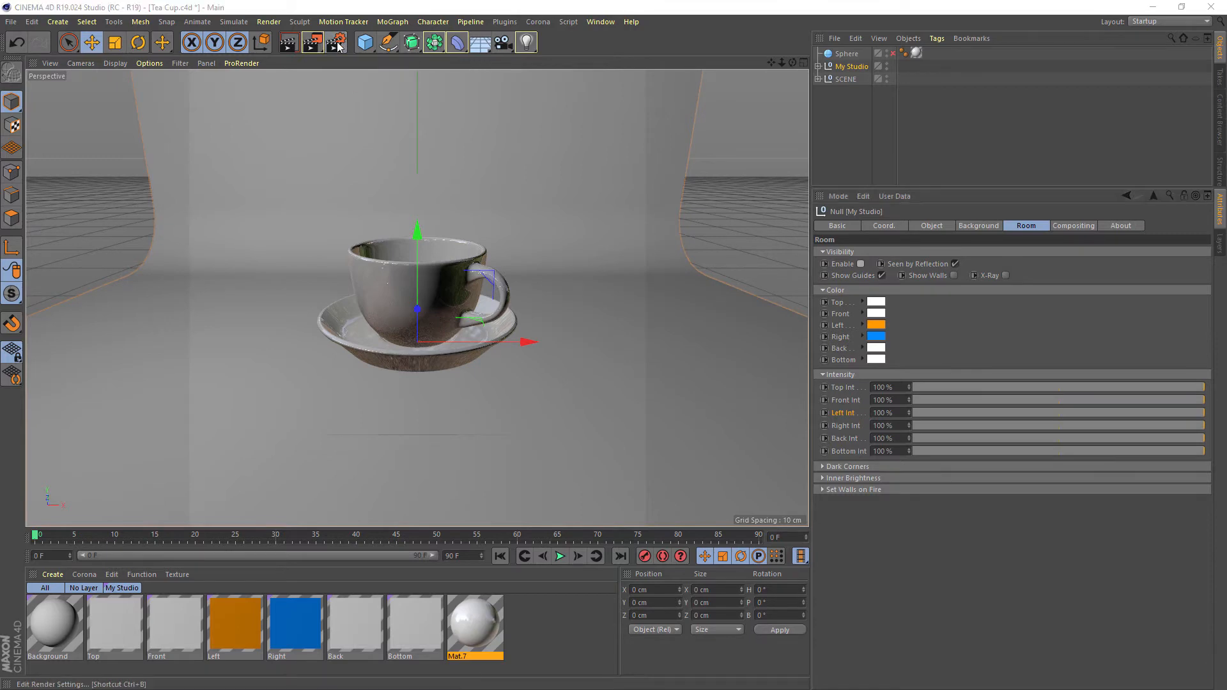
left_click_drag(460, 160, 401, 130)
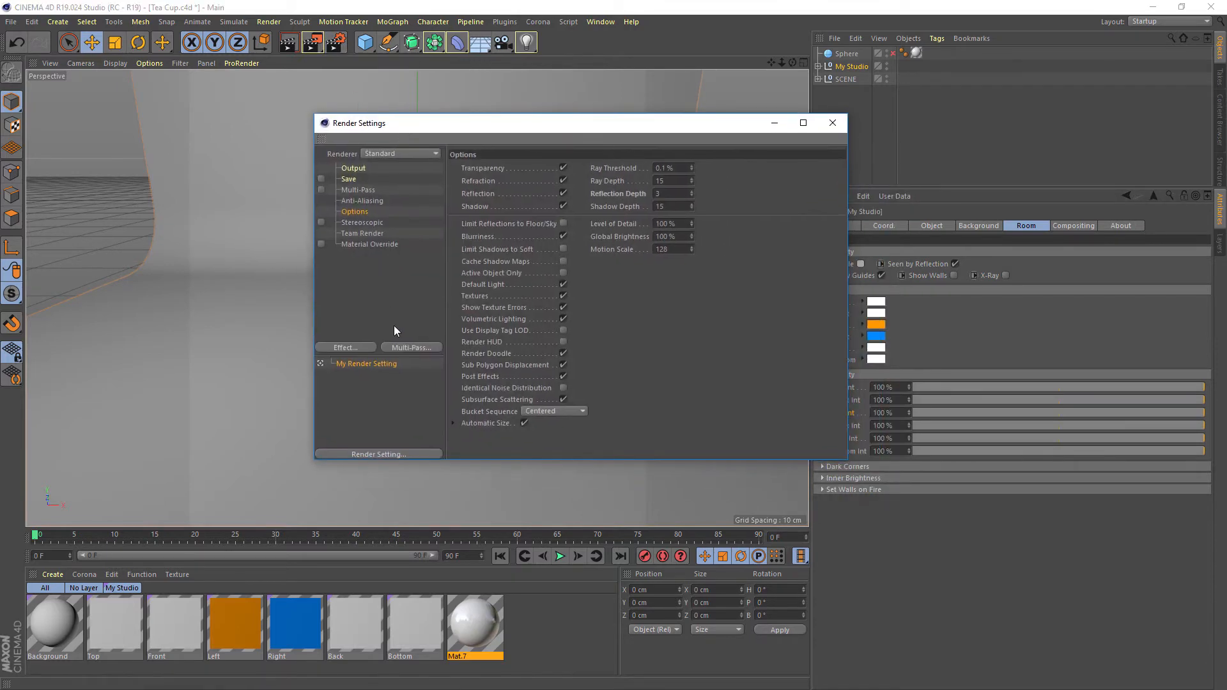
left_click(362, 350)
left_click(422, 465)
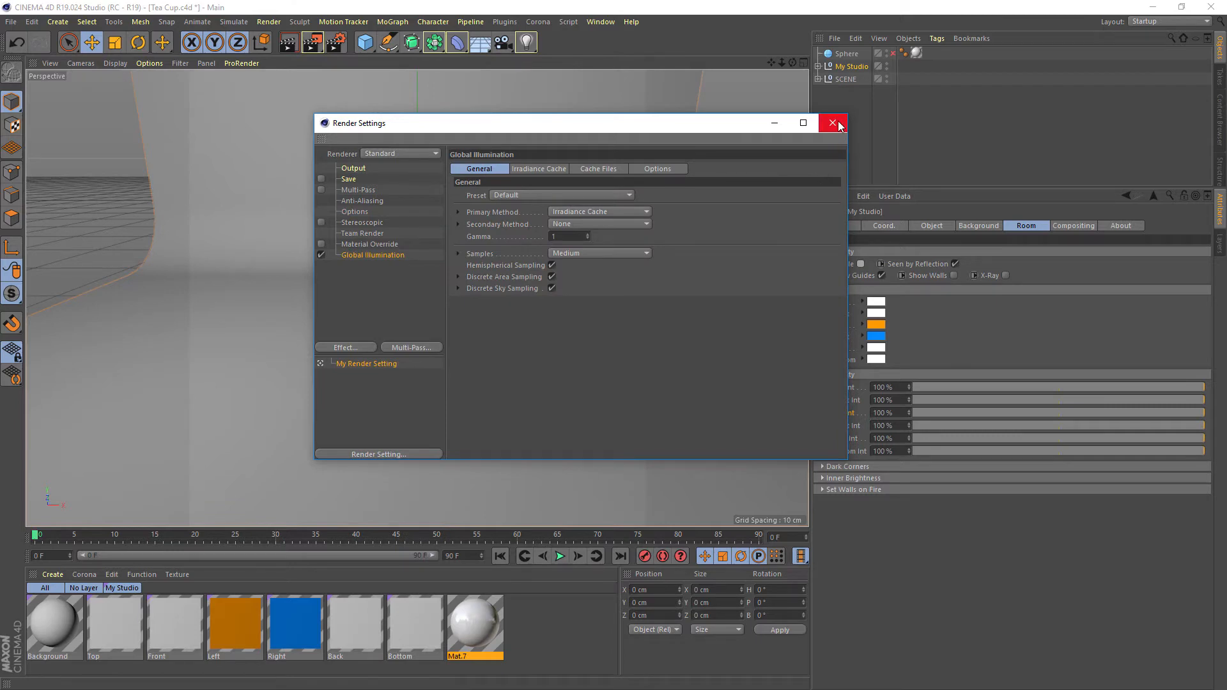
Render the tea cup with Global Illumination in the Picture Viewer and compare it with the earlier tea cup render
left_click(313, 42)
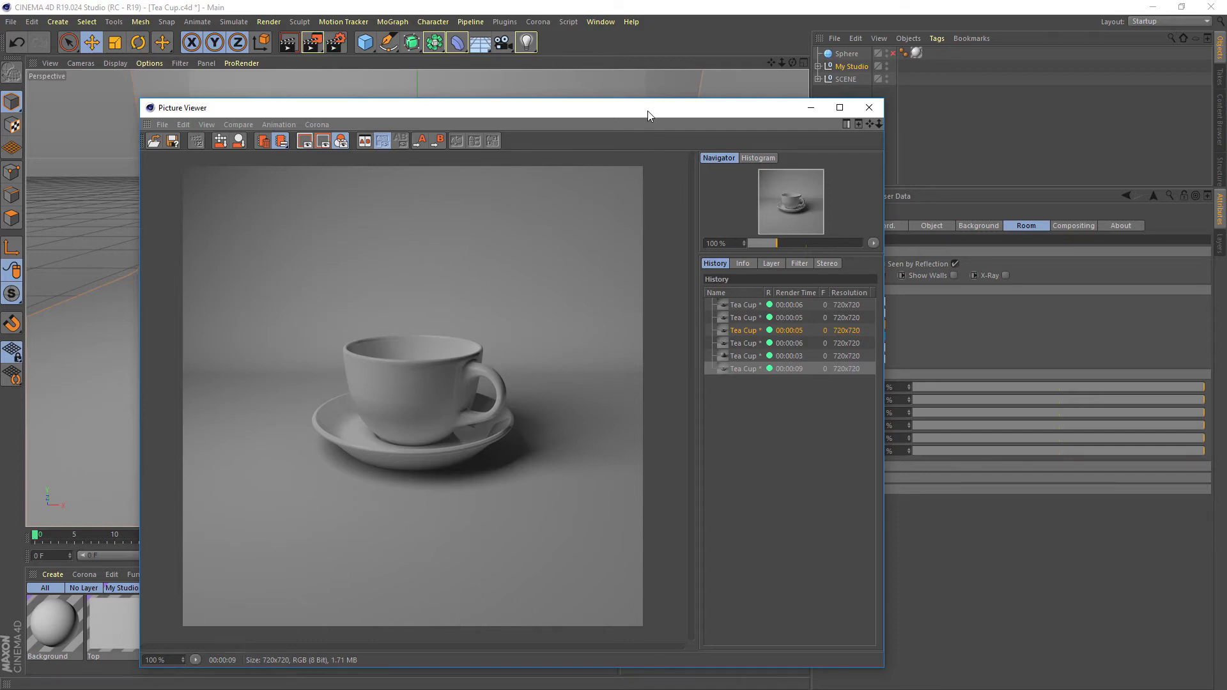
left_click_drag(604, 110, 663, 74)
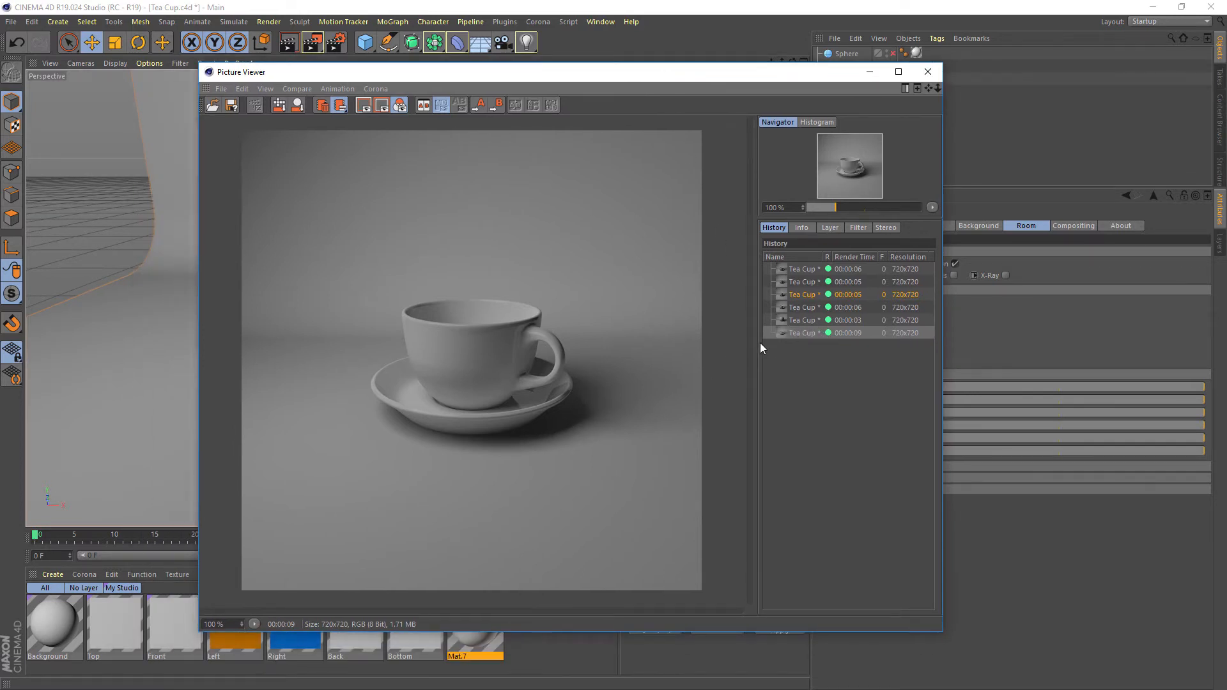
left_click(783, 323)
left_click(788, 329)
left_click(801, 307)
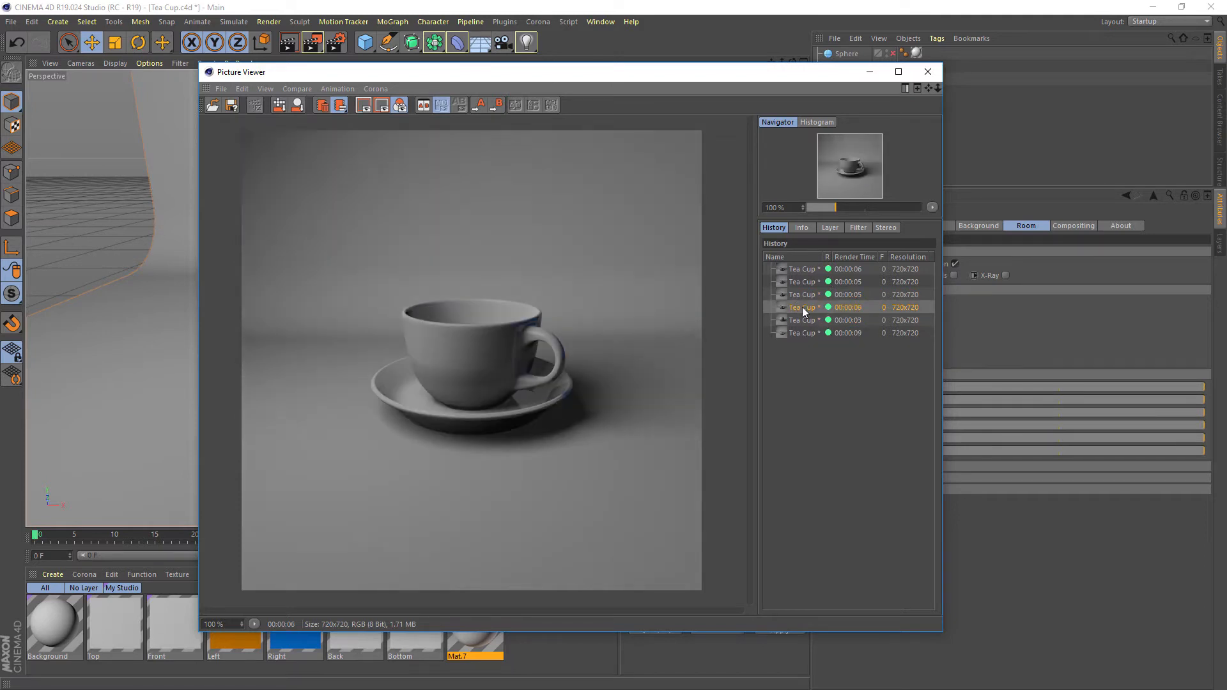
left_click(807, 336)
left_click(810, 307)
left_click(803, 335)
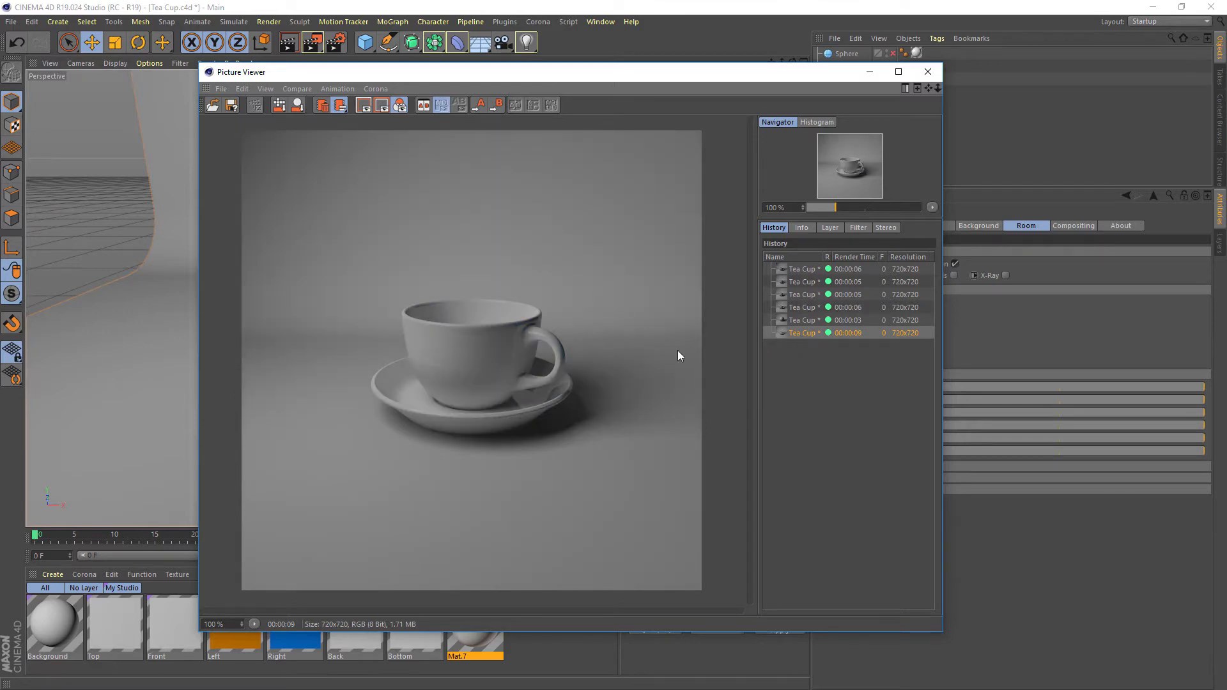
Move the viewer aside and turn the room's Left and Right wall colors white by setting their saturation to 0 %
left_click_drag(685, 76, 0, 134)
left_click_drag(636, 129, 0, 135)
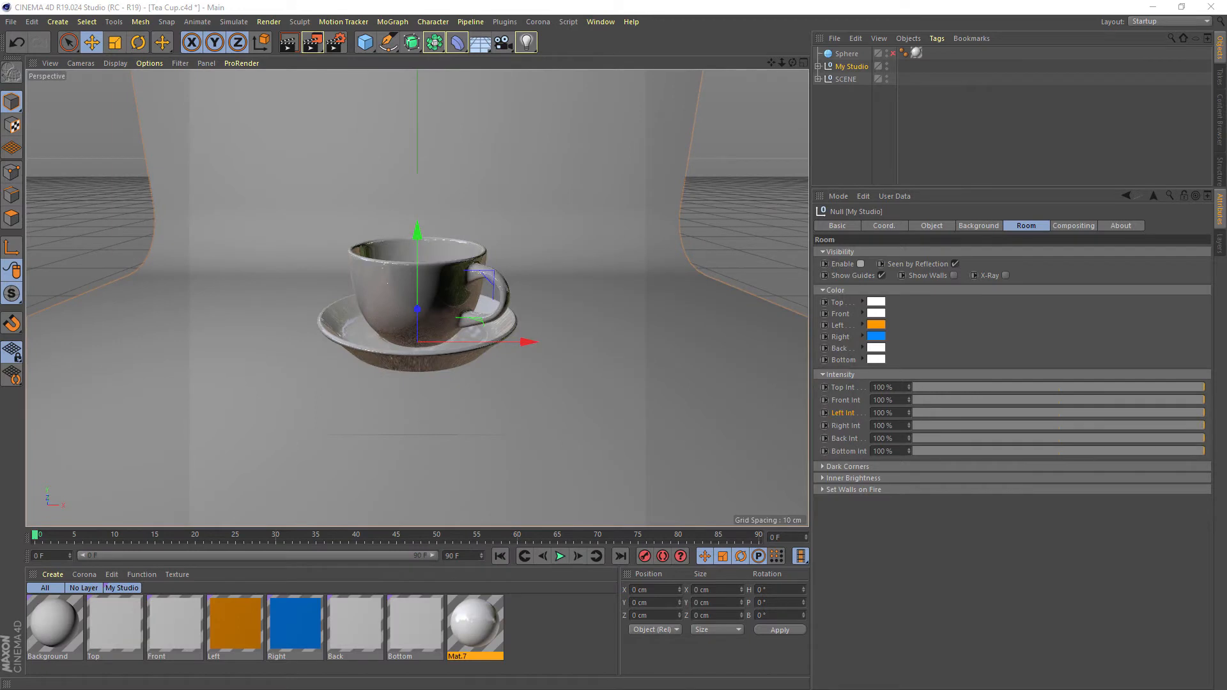
left_click(875, 327)
left_click_drag(836, 340, 794, 361)
left_click(853, 373)
left_click(876, 340)
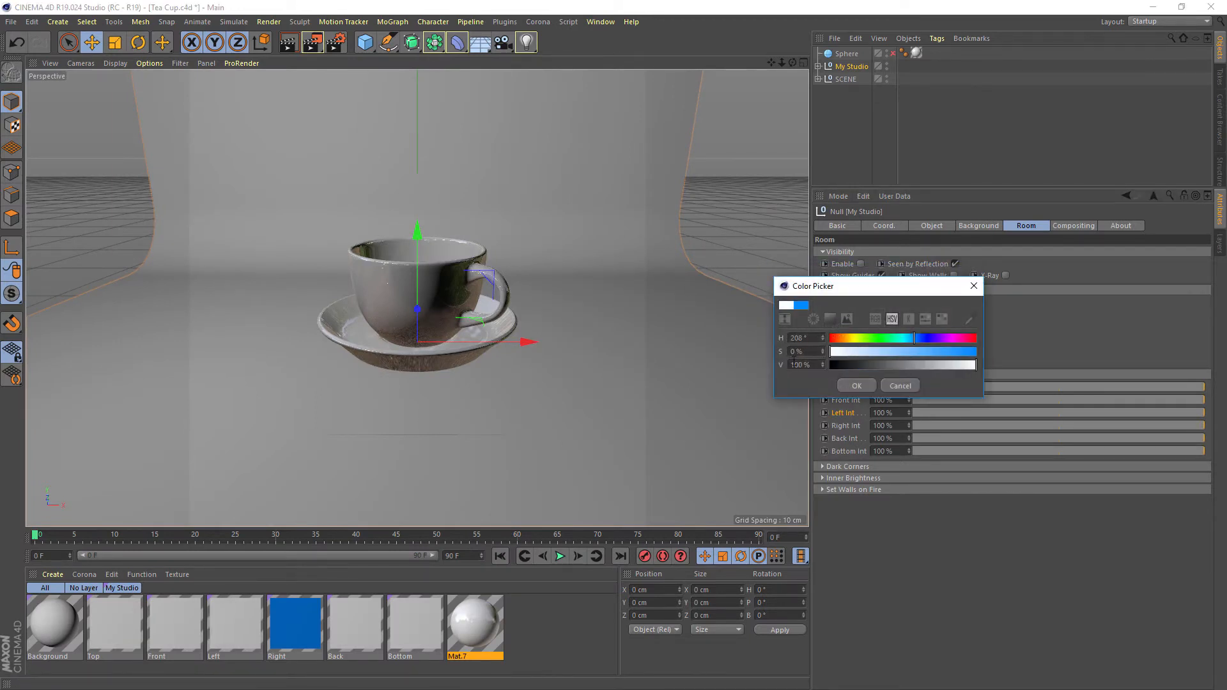
left_click(857, 385)
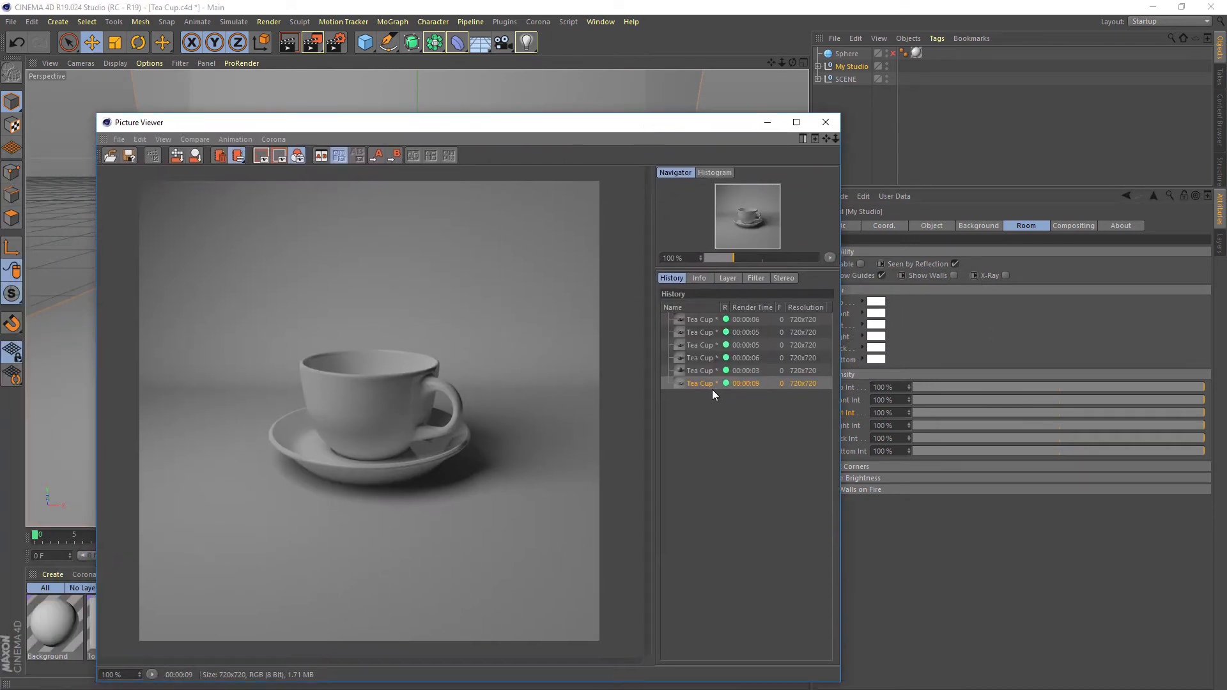
Set the Global Illumination Secondary Method to Irradiance Cache in the render settings
left_click(338, 44)
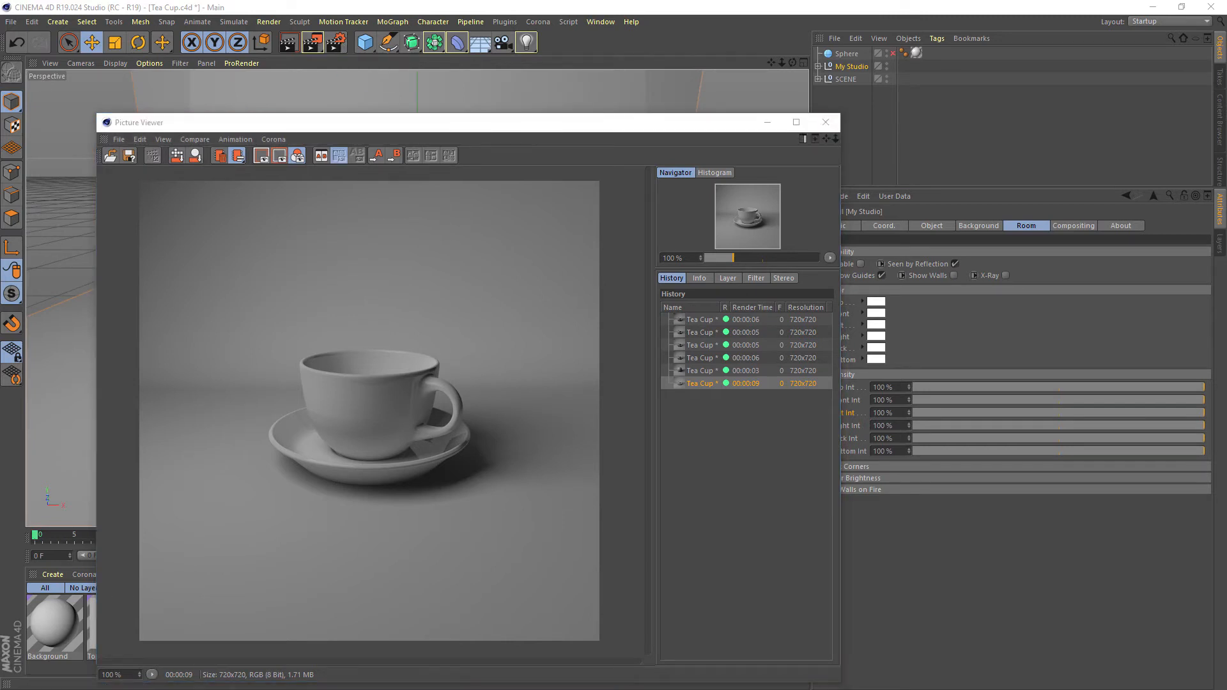
left_click_drag(358, 180, 631, 183)
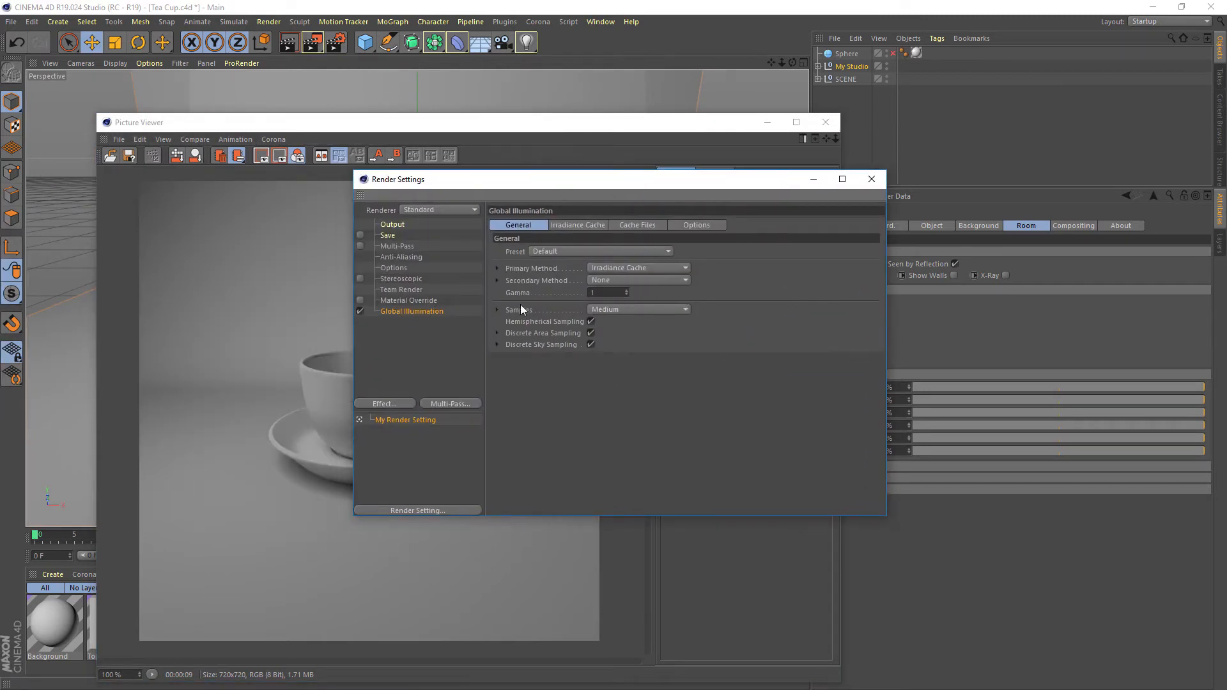
left_click(619, 282)
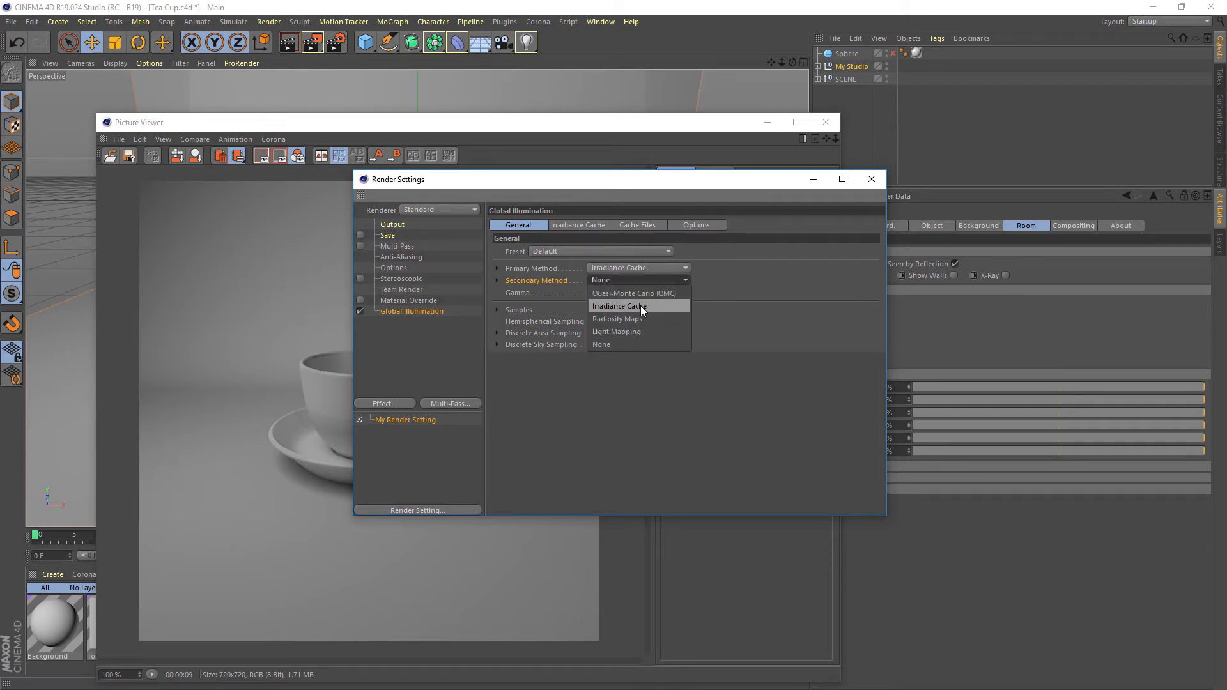
left_click(640, 305)
Render the tea cup with the Irradiance Cache secondary method and compare it with the preceding render
left_click(312, 42)
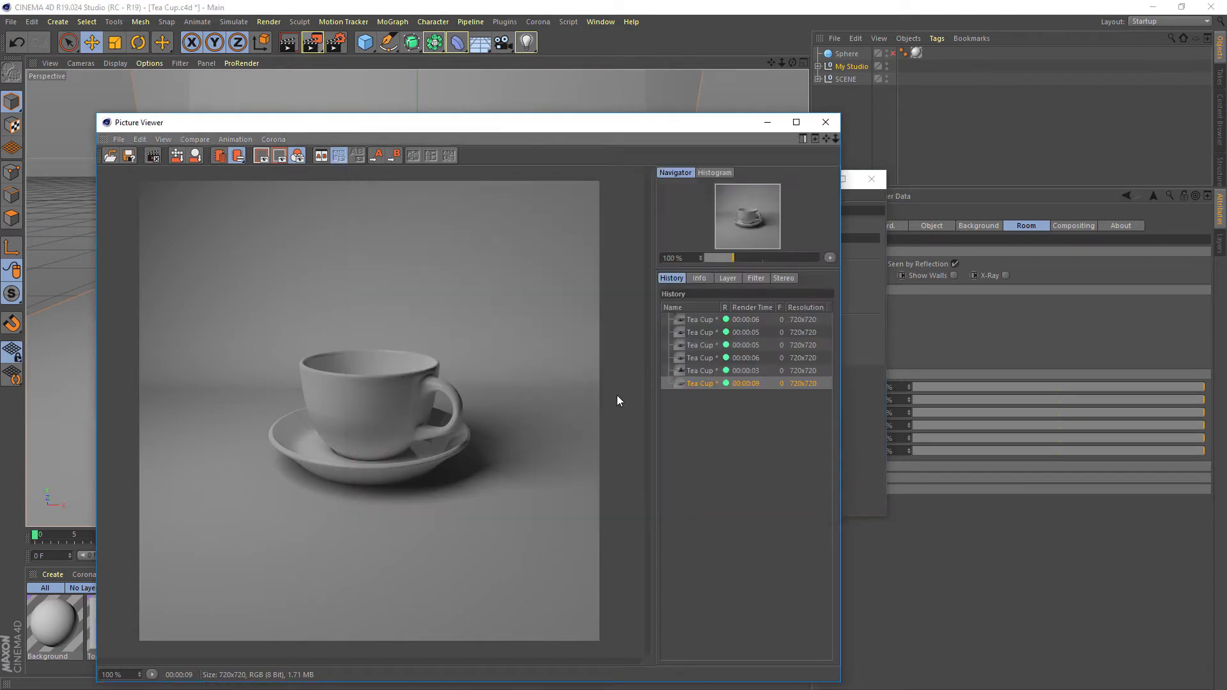
left_click_drag(622, 127, 652, 97)
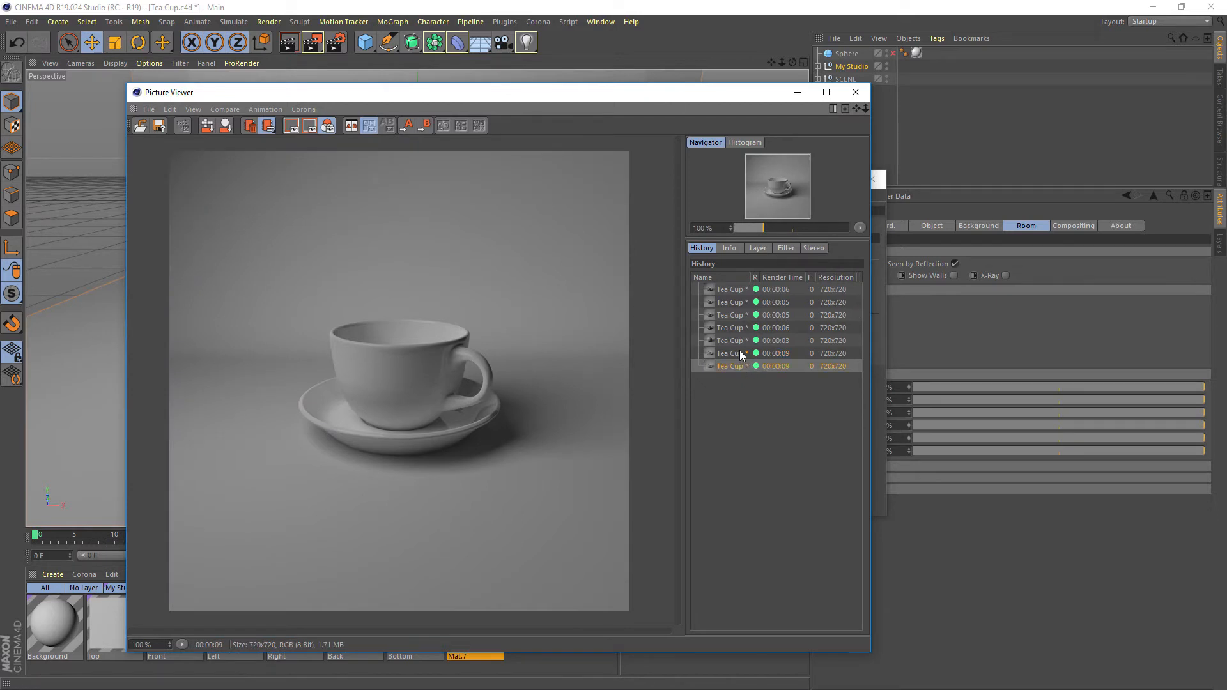
left_click(738, 367)
left_click(734, 353)
left_click(729, 365)
left_click(726, 354)
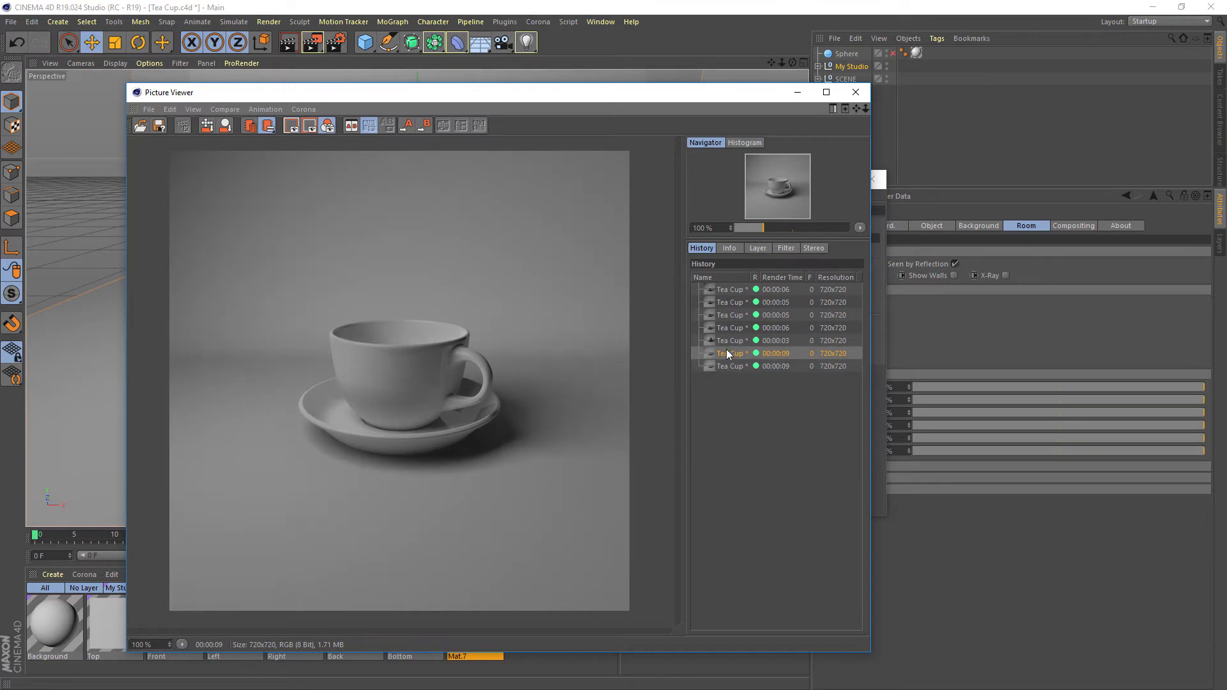
left_click(725, 366)
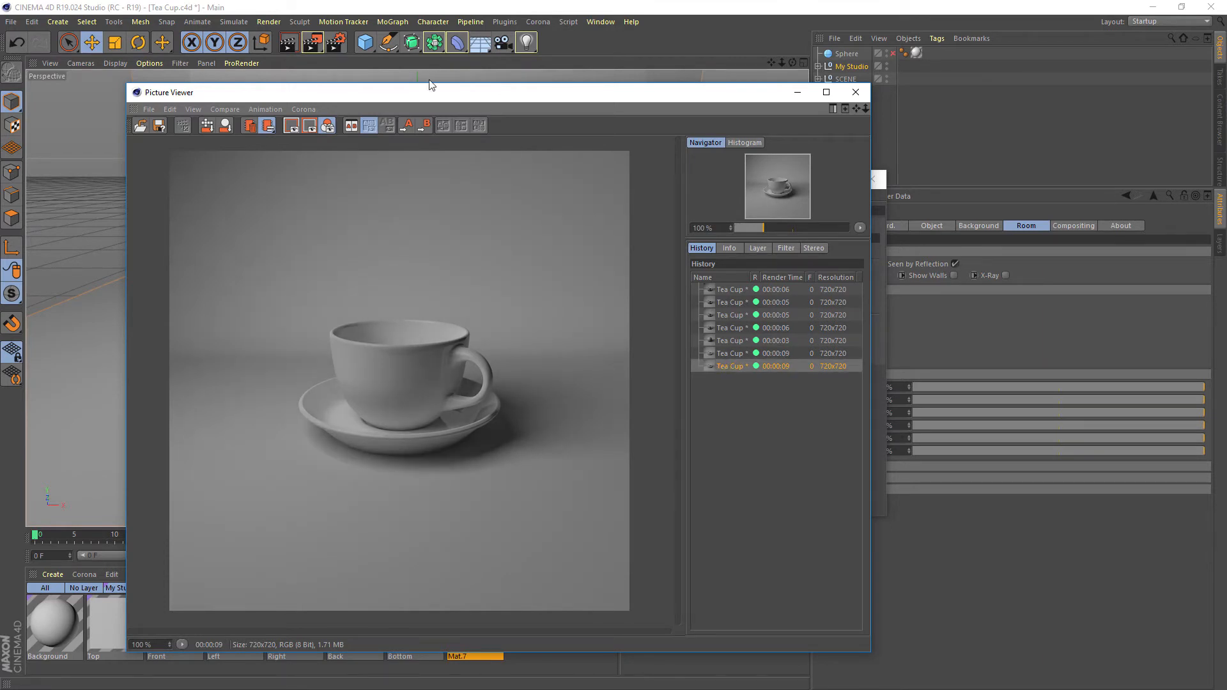
Raise the Global Illumination Diffuse Depth slightly and render the tea cup again
left_click(340, 44)
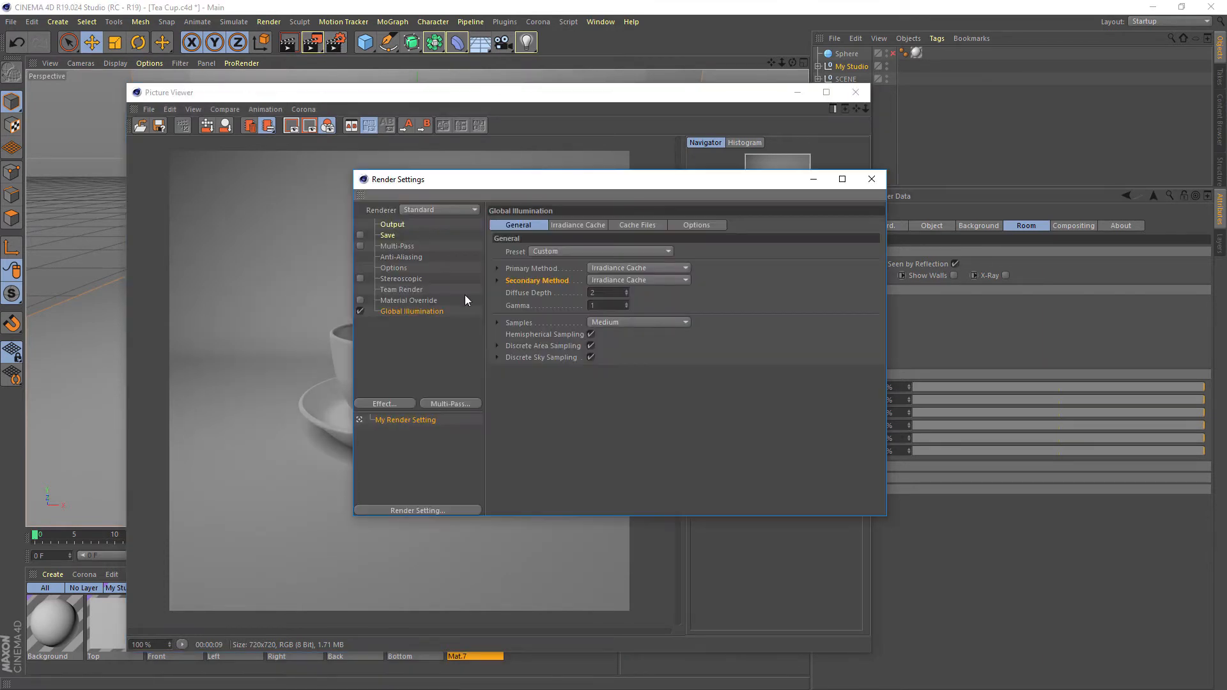
left_click(627, 290)
left_click(313, 42)
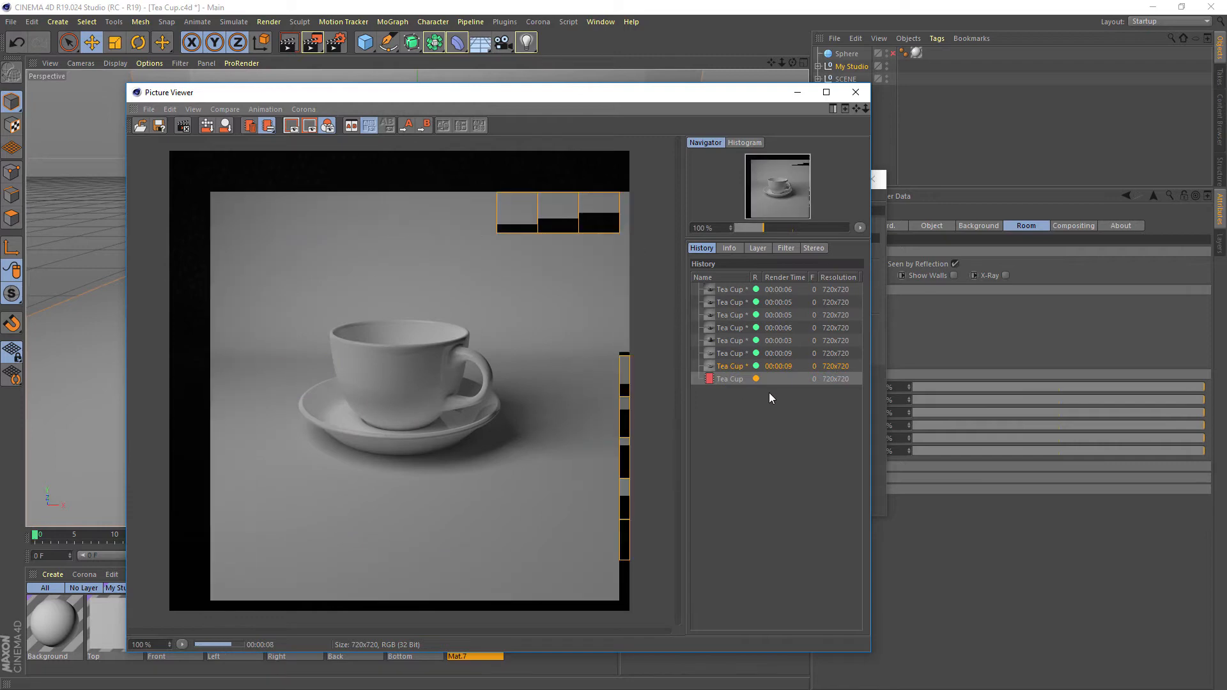
Compare the brightness of the latest tea cup render with the two previous Global Illumination renders in the history
left_click(734, 367)
left_click(734, 378)
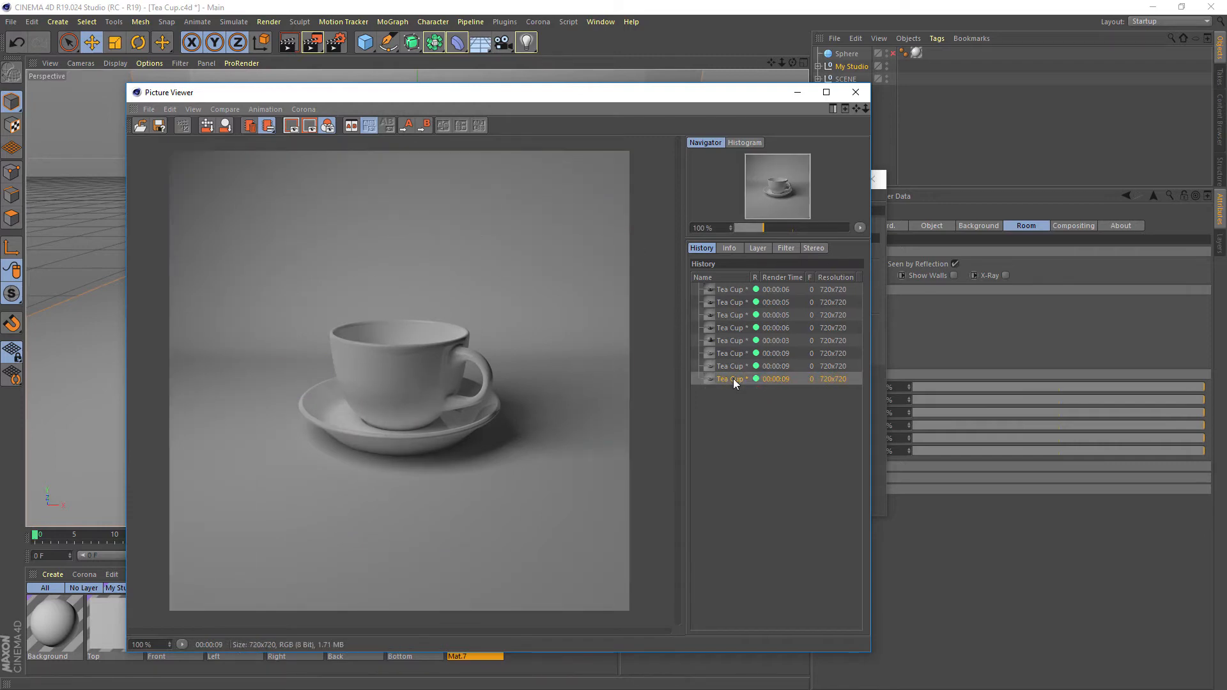
left_click(733, 366)
left_click(733, 353)
left_click(733, 366)
left_click(733, 378)
left_click(733, 368)
left_click(732, 380)
Set the Global Illumination Diffuse Depth to 4, render the tea cup, and close the render settings
left_click(336, 43)
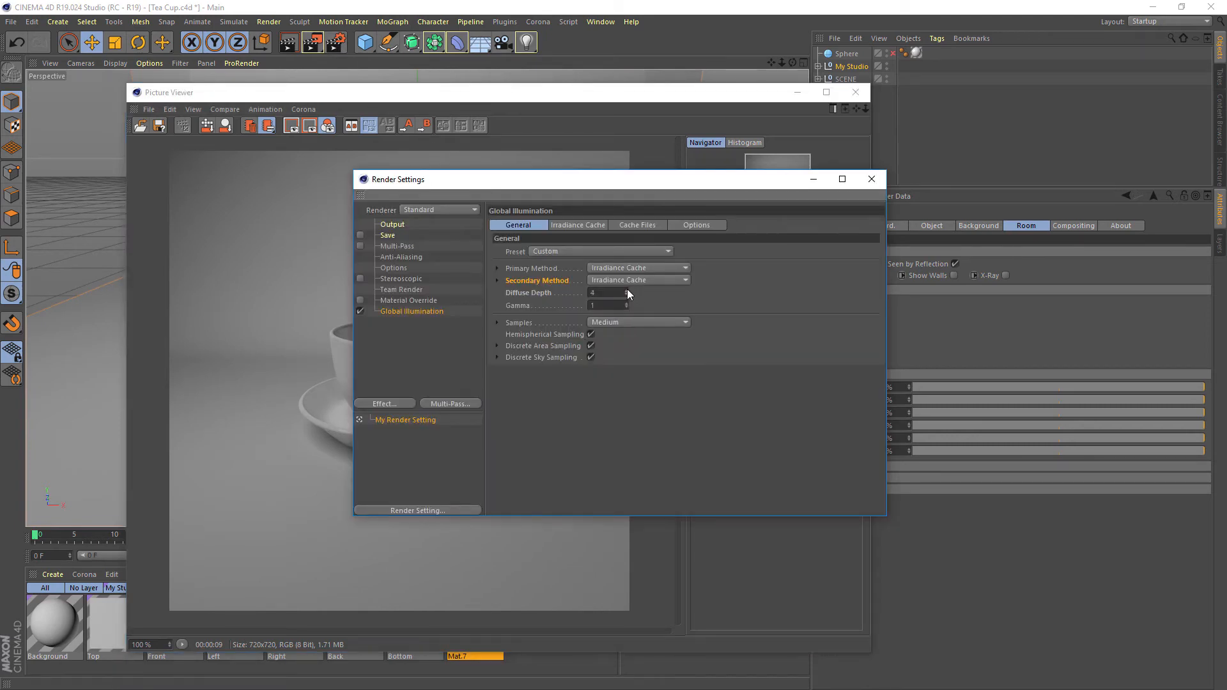
left_click(313, 44)
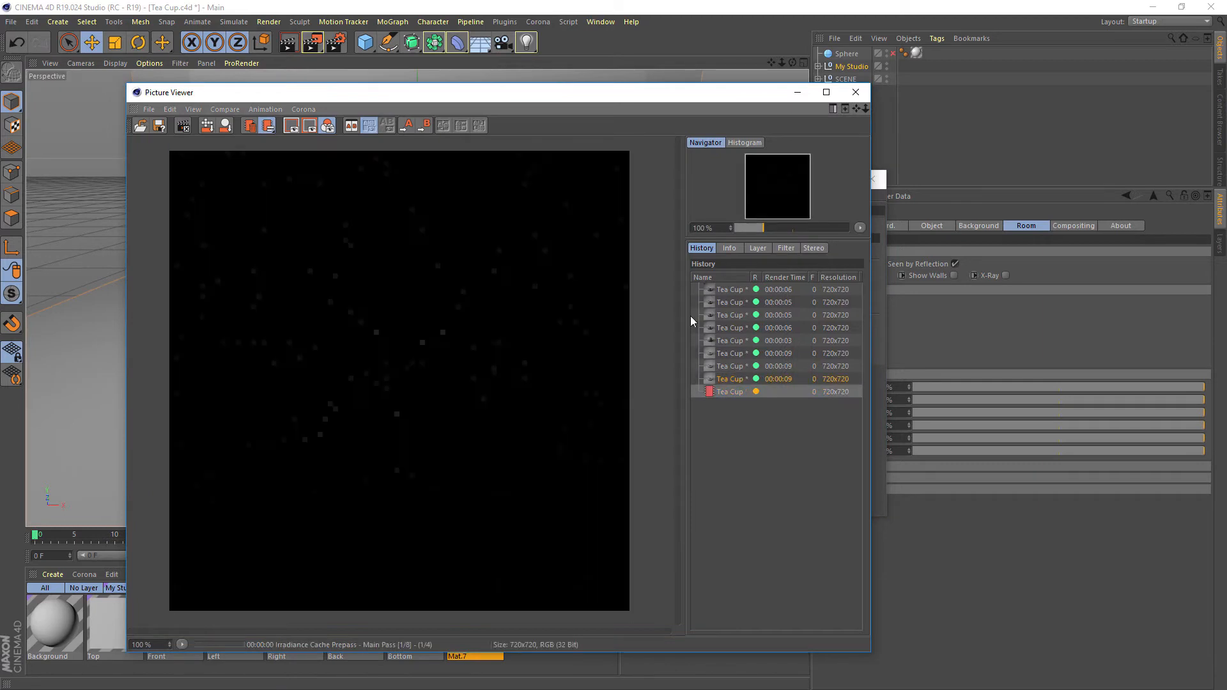
left_click(734, 379)
left_click(732, 390)
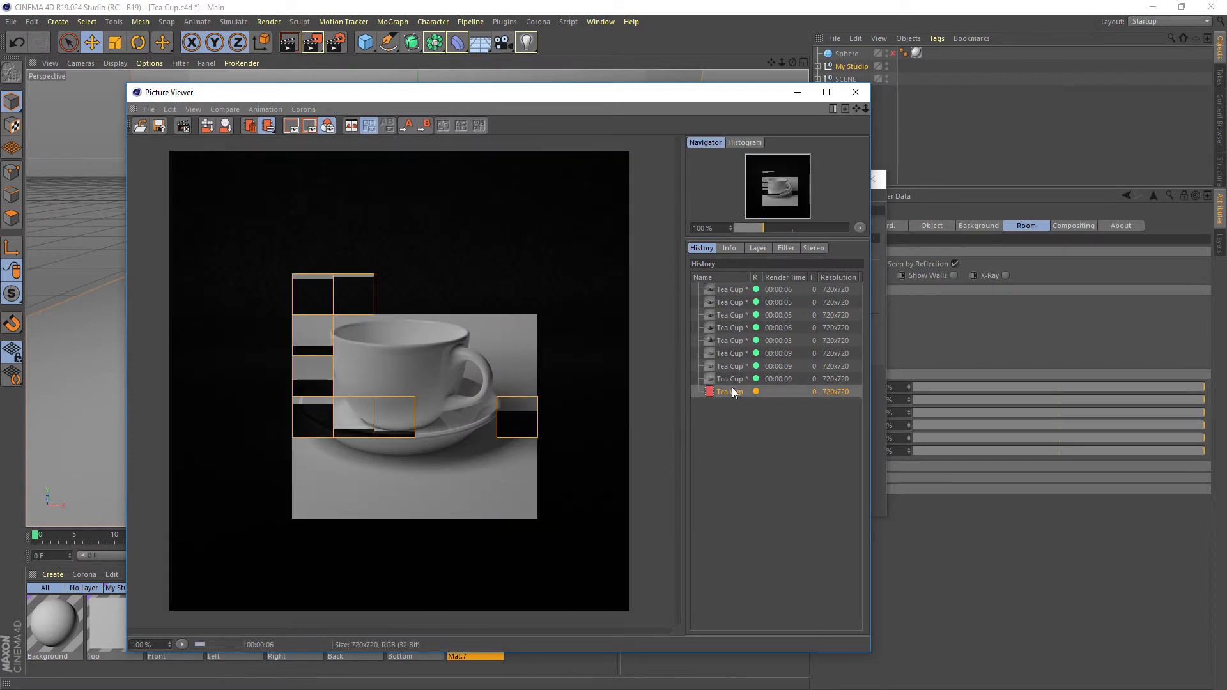
left_click(335, 44)
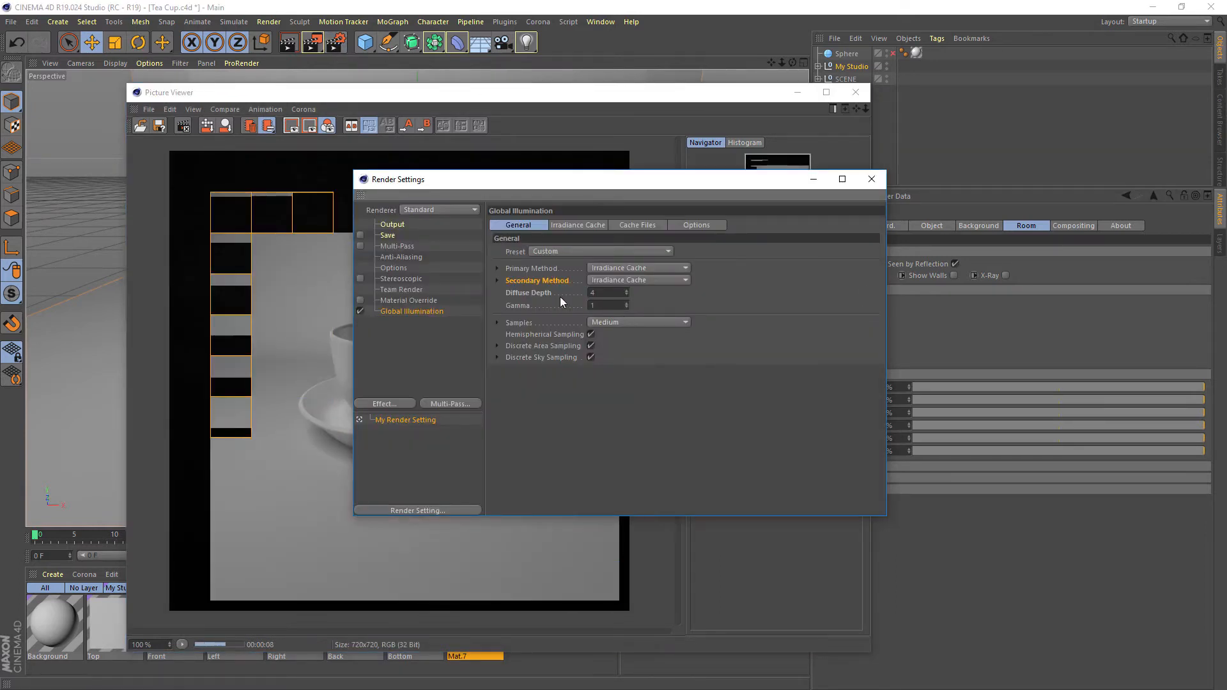
left_click(872, 179)
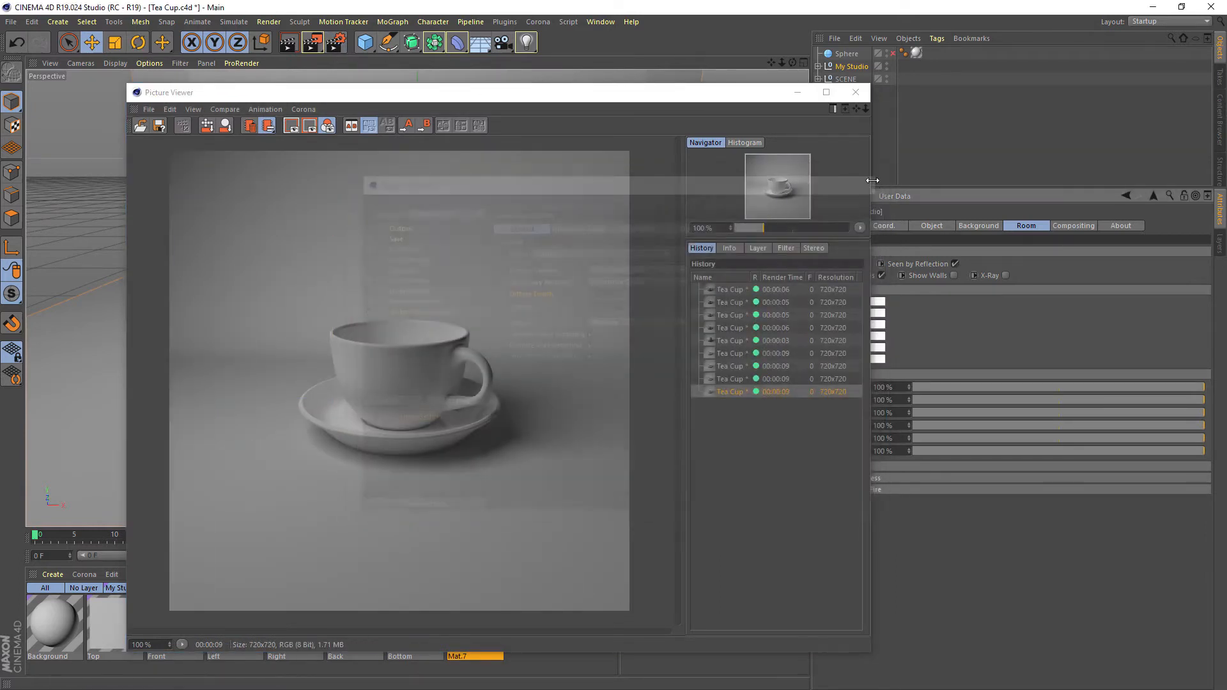
Examine how the lighting and shadows on the tea cup differ between the last two renders by alternating between them
left_click(719, 379)
left_click(723, 392)
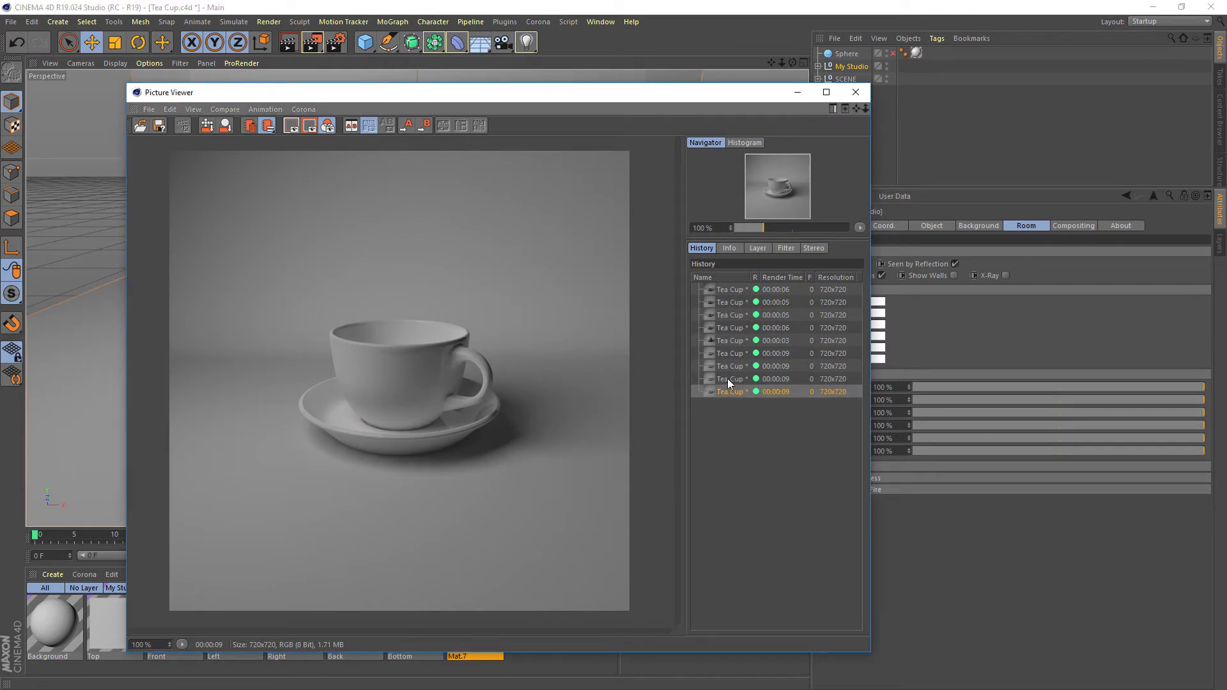
left_click(727, 379)
left_click(726, 392)
left_click(728, 383)
key("Down")
key("Up")
key("Down")
key("Up")
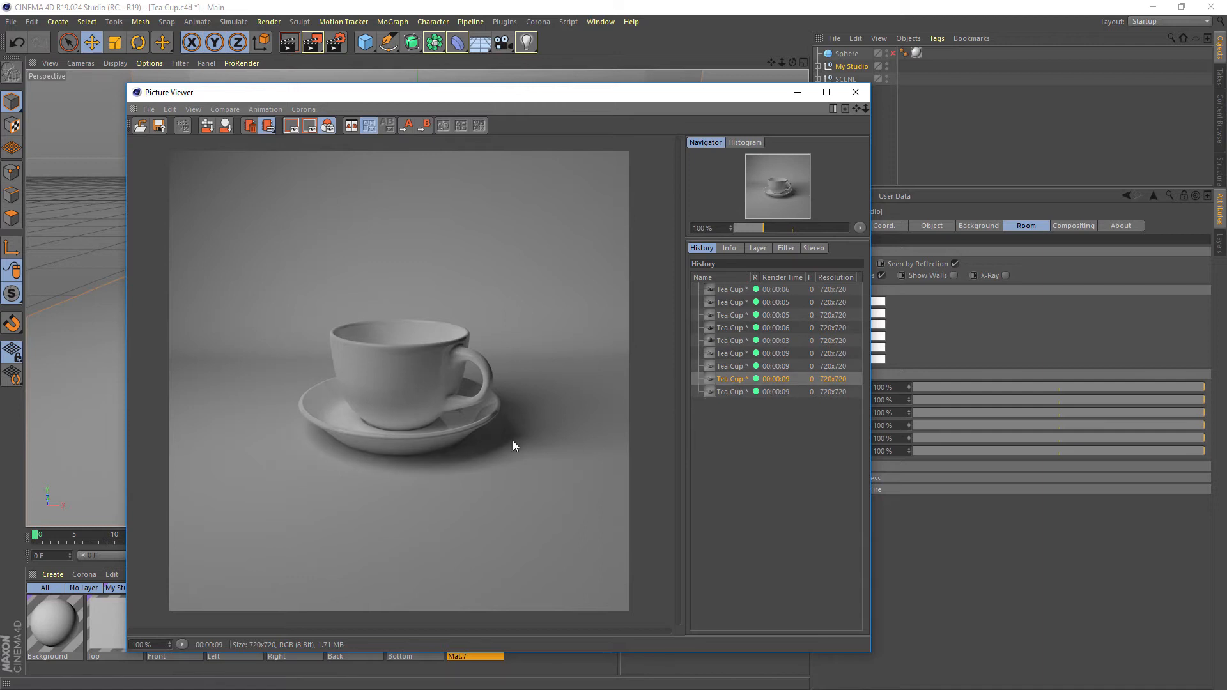
key("Down")
key("Up")
key("Down")
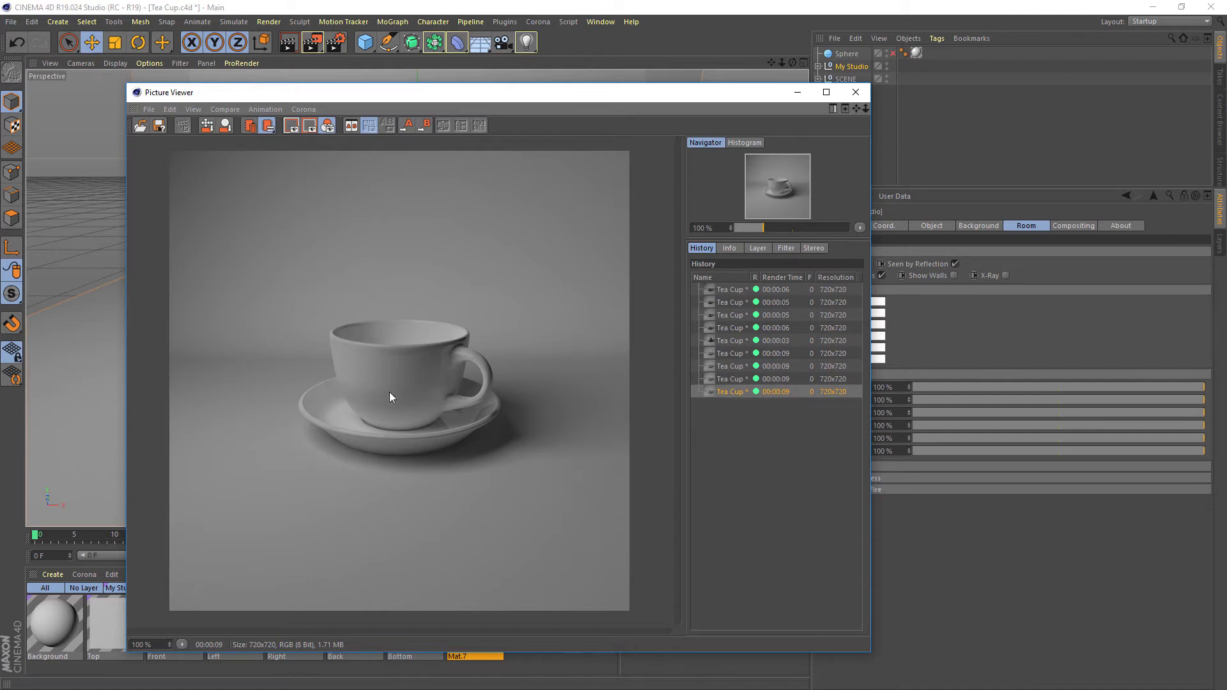
key("Up")
key("Down")
key("Up")
key("Down")
key("Up")
key("Down")
Enable the My Studio room with all walls white and render the tea cup to the Picture Viewer
left_click_drag(711, 96, 567, 79)
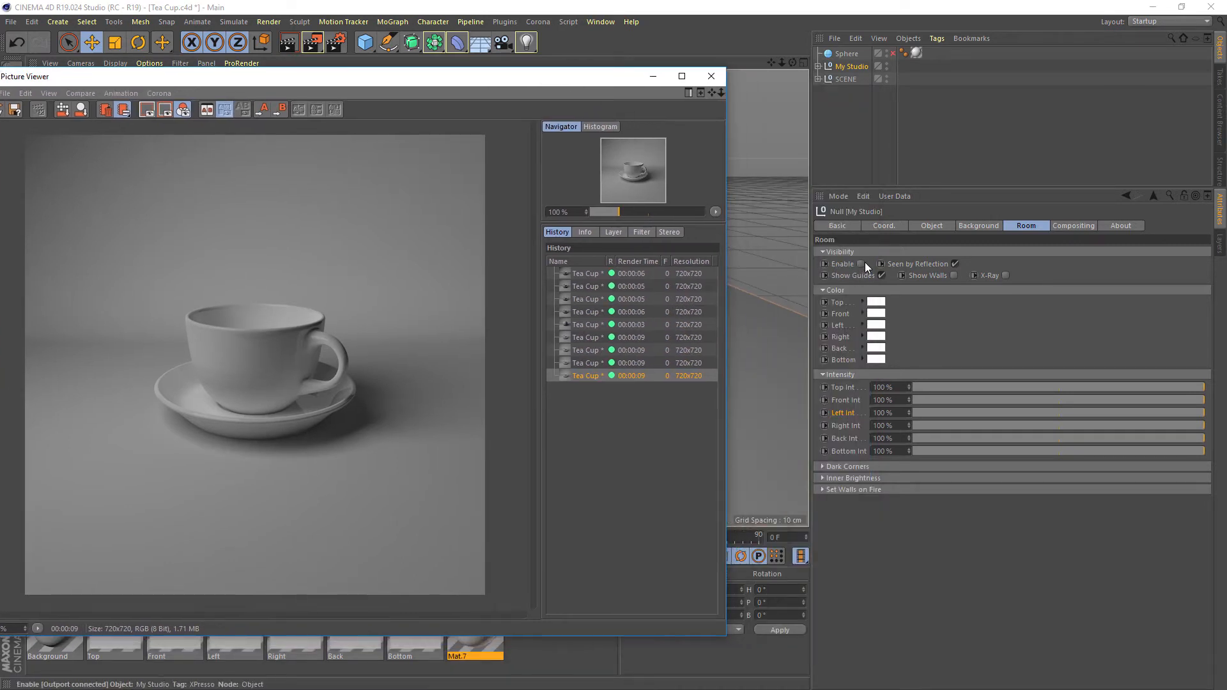
left_click(1024, 229)
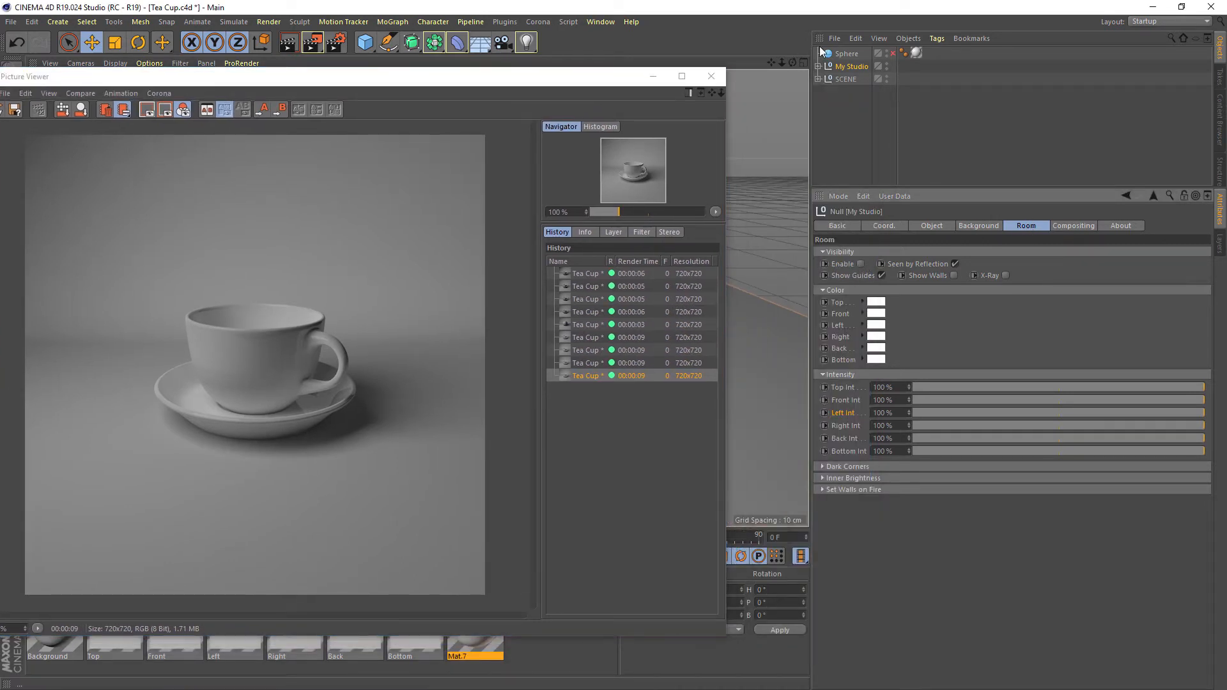
left_click(852, 68)
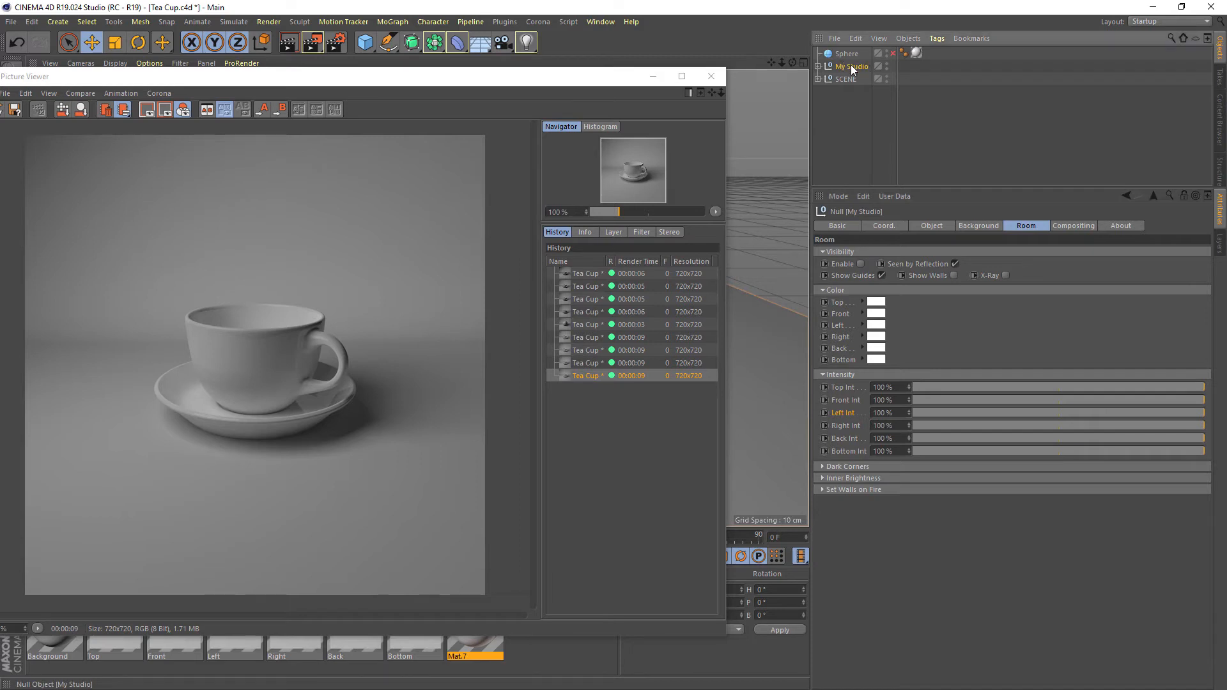
left_click(1033, 225)
left_click(860, 264)
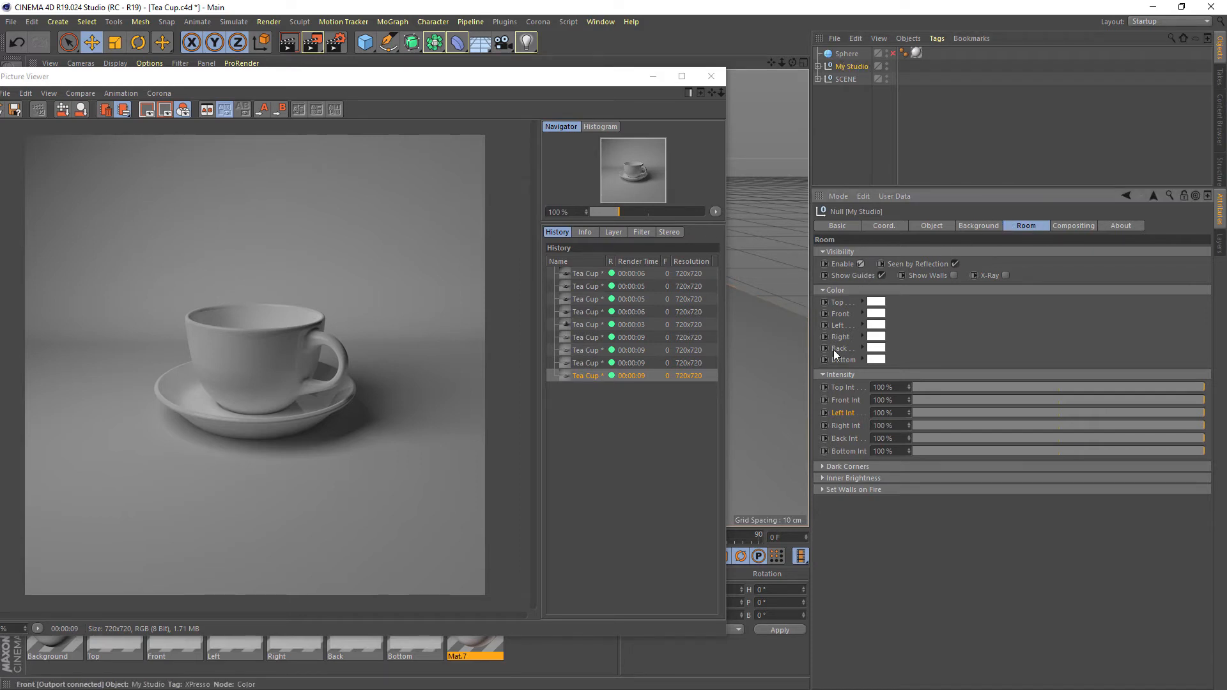
left_click_drag(560, 85, 674, 142)
left_click(313, 42)
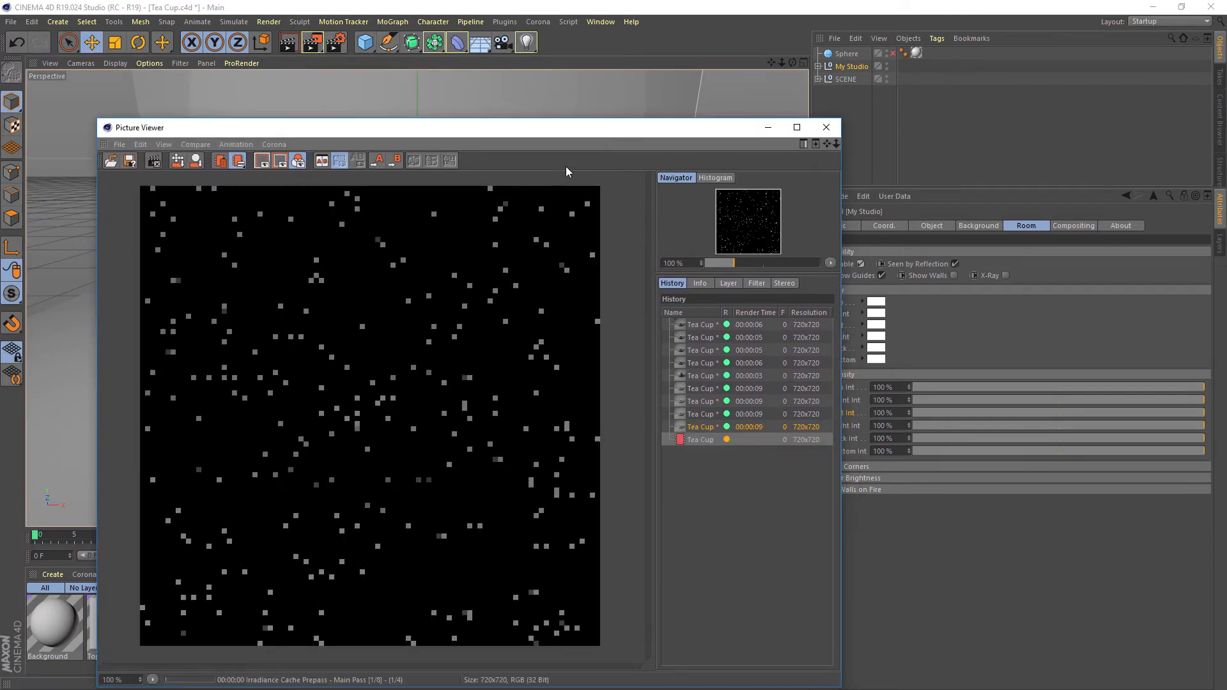
left_click_drag(582, 132, 554, 49)
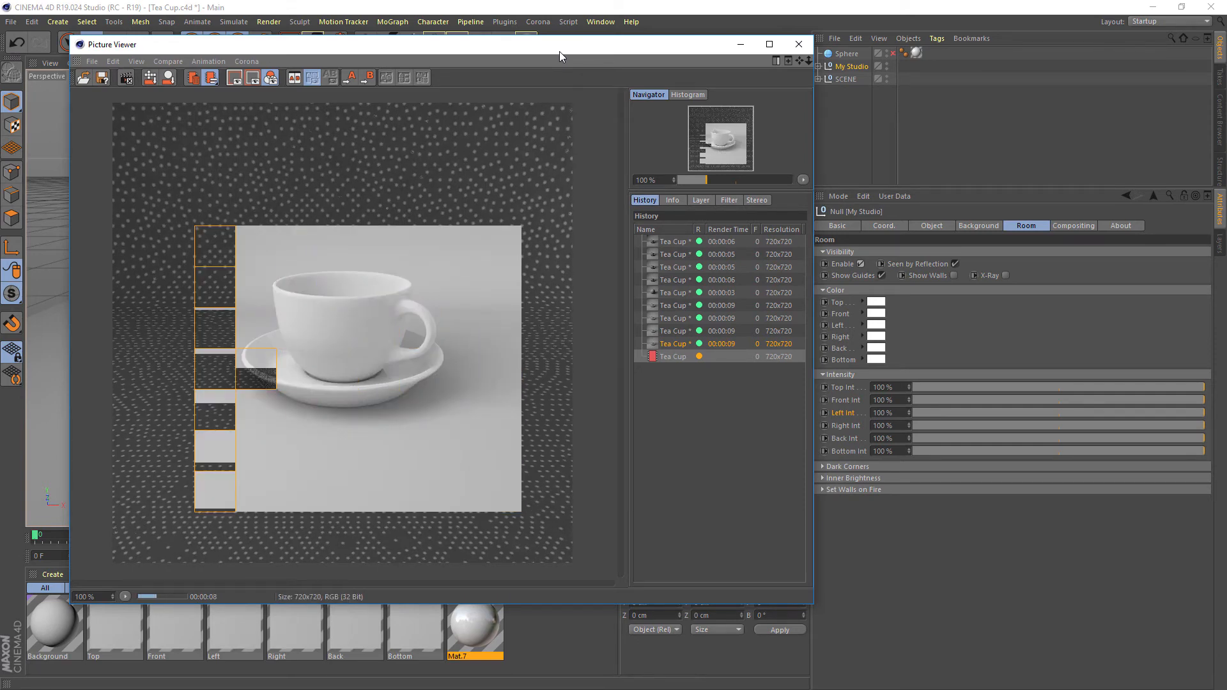
Compare the renders made with and without the room using a horizontal A/B split, and close the Picture Viewer
left_click(670, 348)
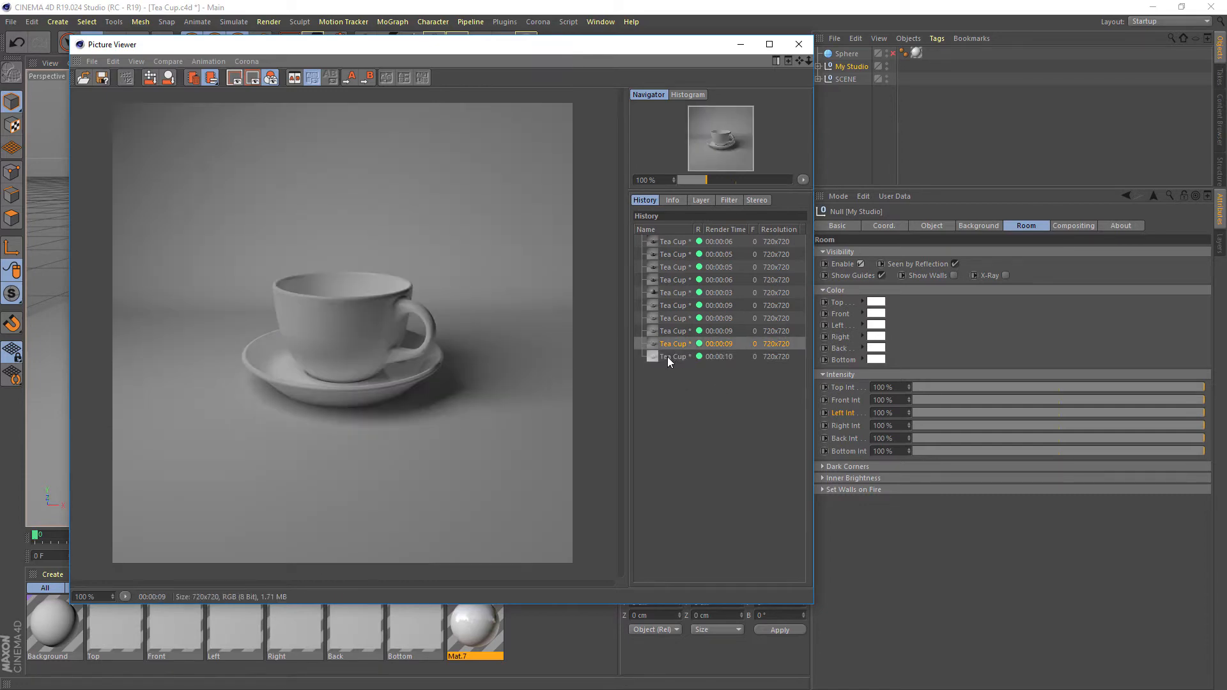
left_click(667, 356)
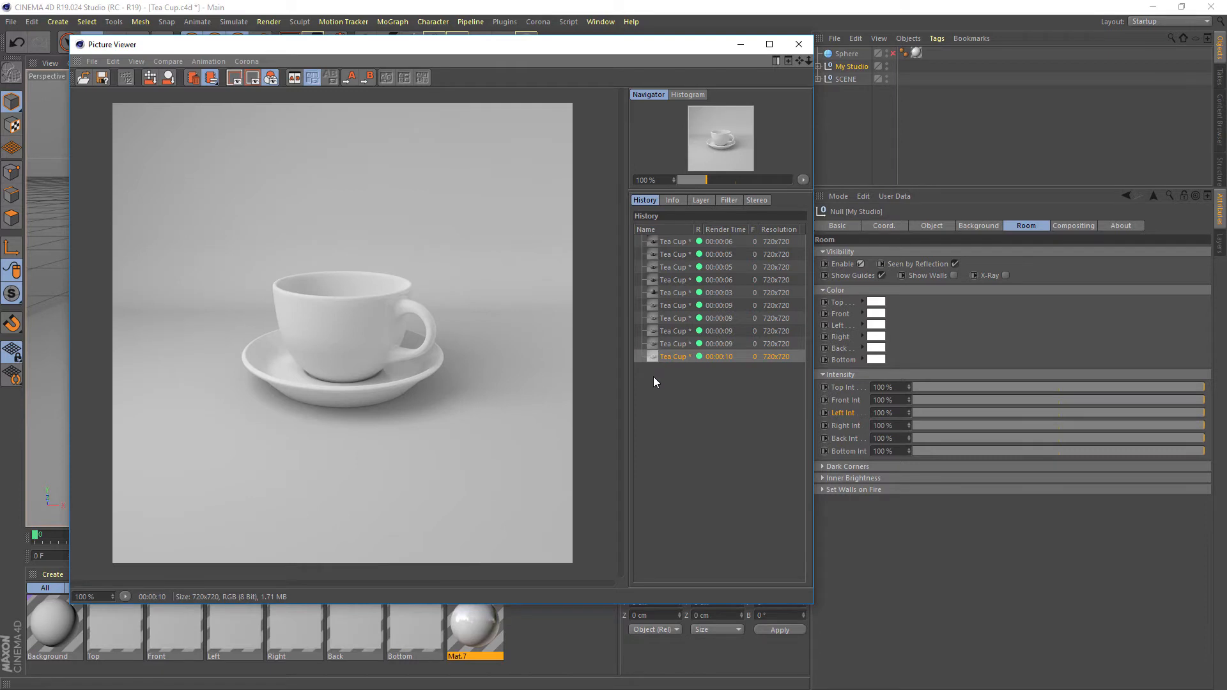
left_click(664, 343)
key("a")
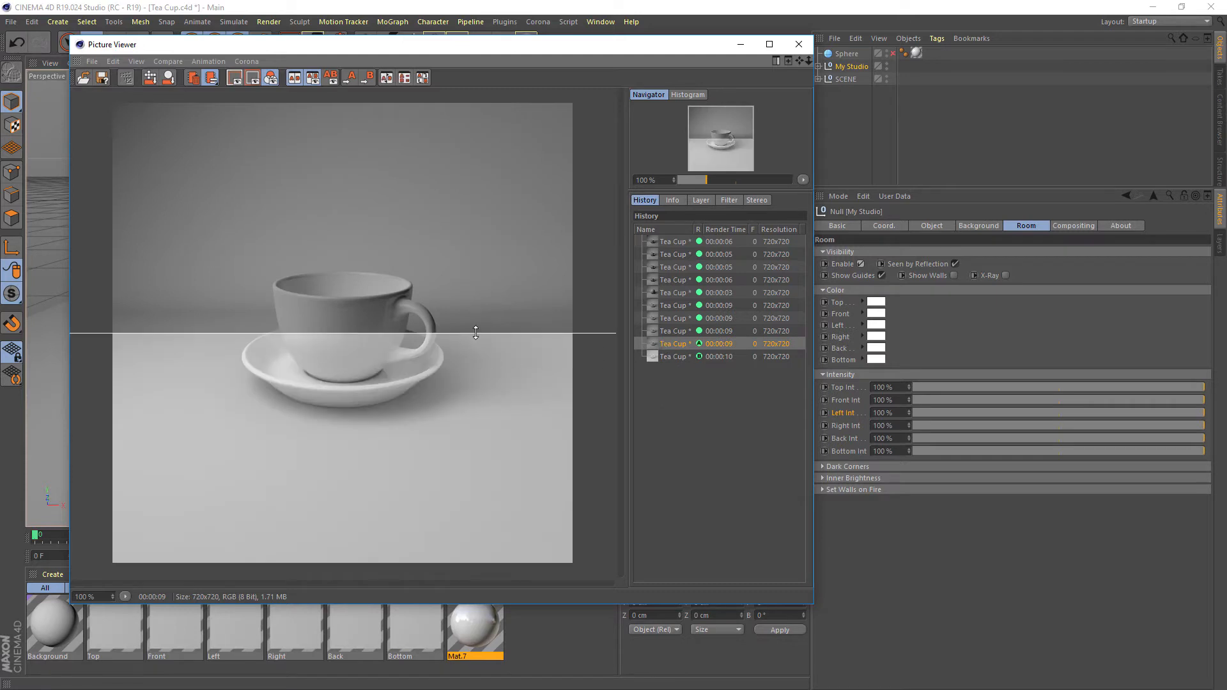
left_click_drag(475, 332, 529, 210)
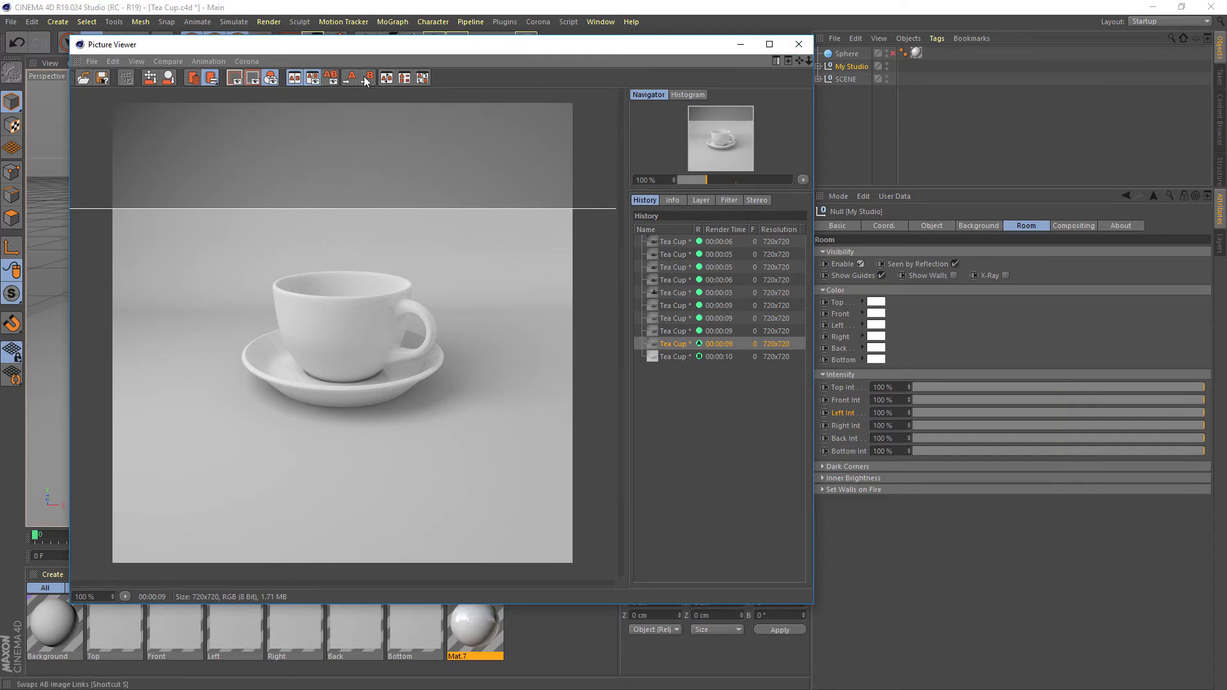
left_click(797, 41)
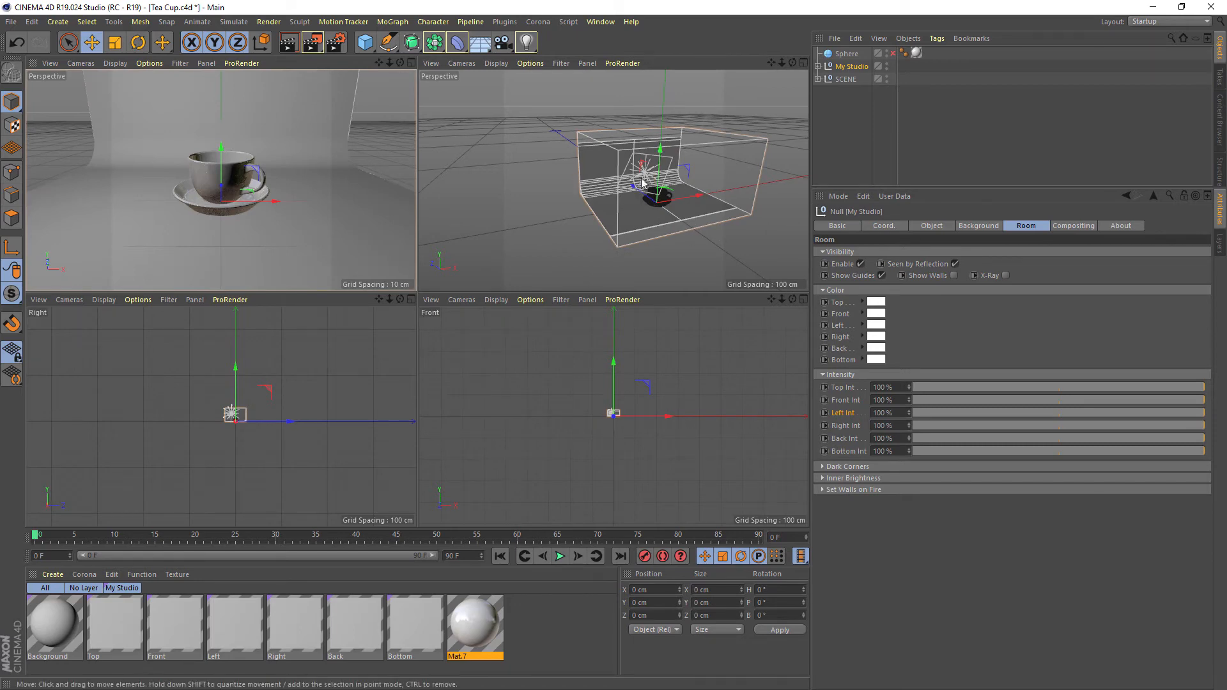
Examine the room's extent around the tea cup and light in the second perspective view, switching the room off and back on
left_click(860, 264)
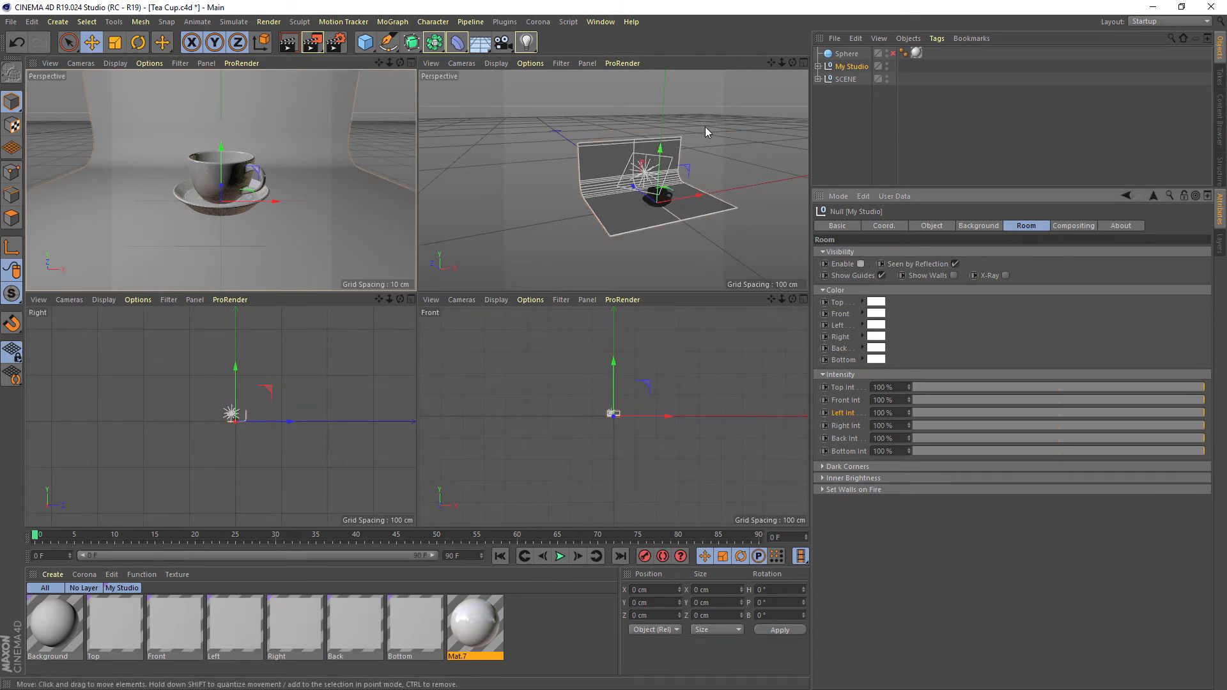
left_click_drag(716, 149, 642, 142, "alt")
left_click_drag(656, 212, 612, 195, "alt")
mouse_move(654, 183)
left_mouse_down("alt")
mouse_move(571, 174)
mouse_move(558, 224)
mouse_move(641, 194)
left_mouse_up("alt")
scroll(583, 199, "up", 5)
scroll(576, 165, "down", 2)
scroll(597, 173, "down", 2)
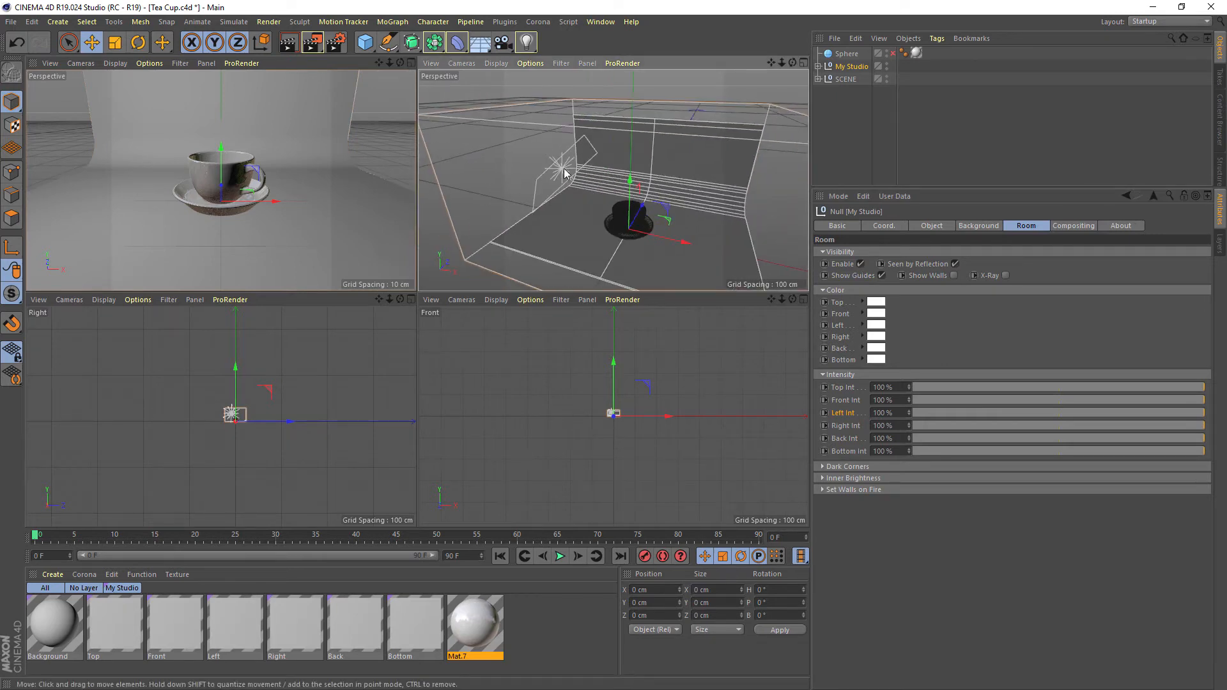
Move the scene's light backward out of the room to about X -28.5, Y 39.7, Z -20.1 cm and render the tea cup
left_click(819, 79)
left_click(850, 104)
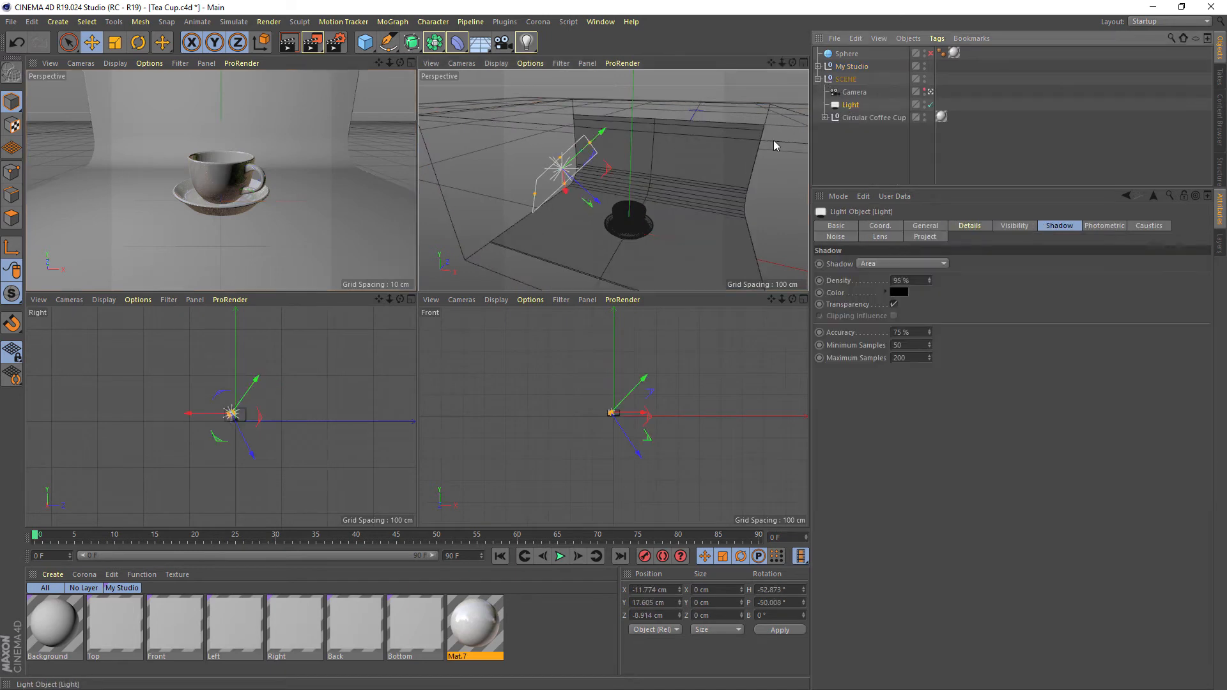
scroll(600, 205, "down", 3)
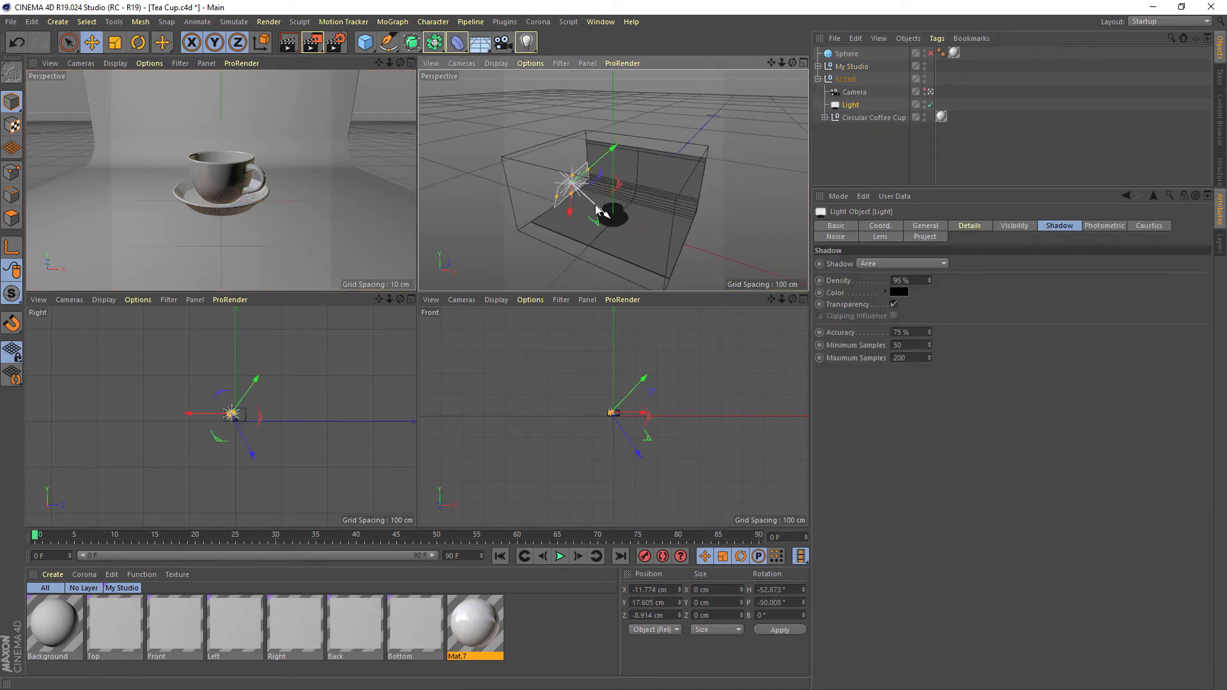
left_click_drag(594, 210, 528, 147)
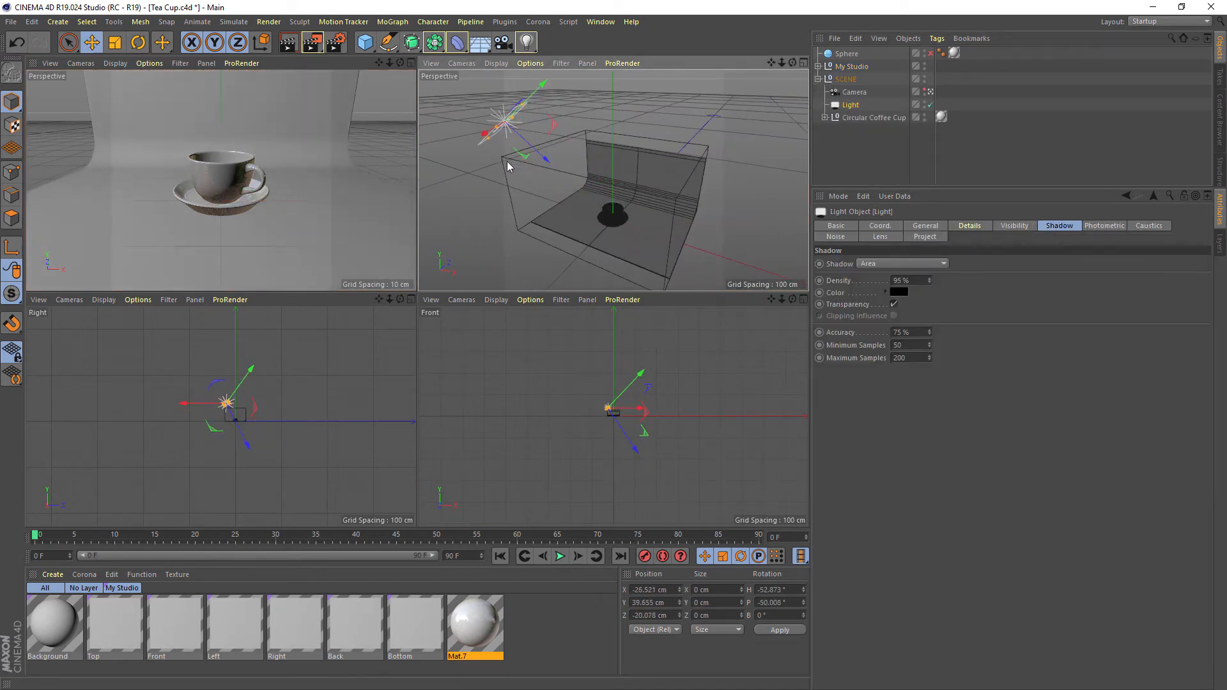
left_click(313, 42)
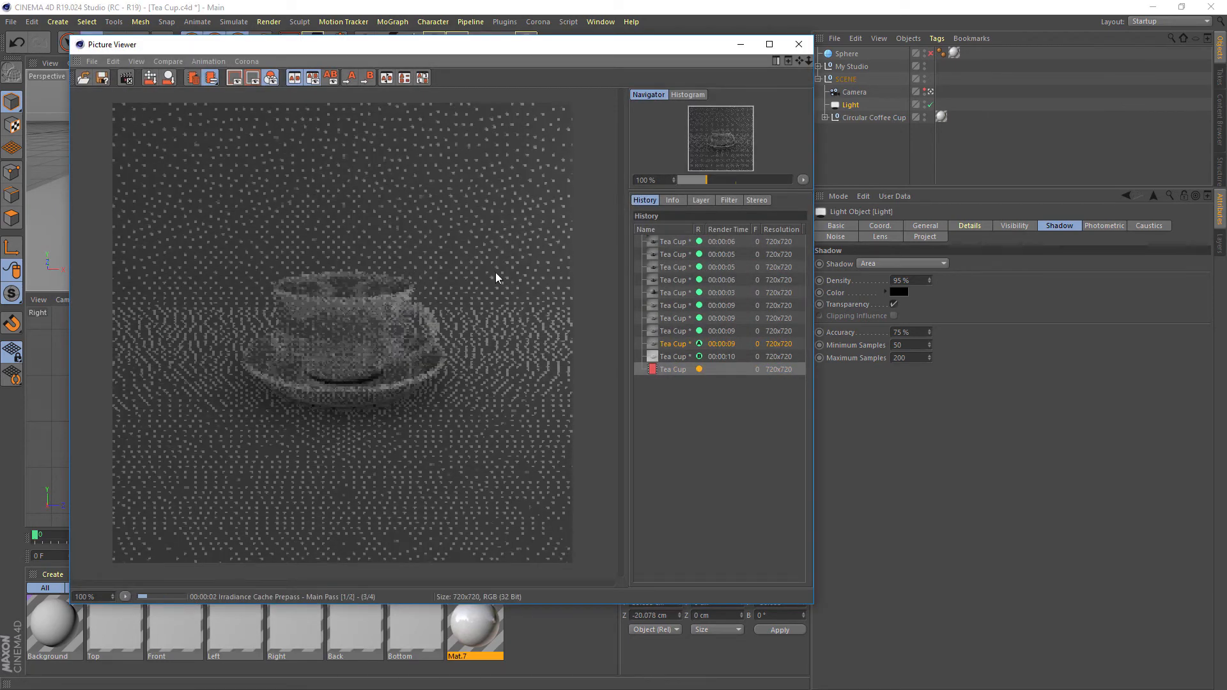
View the render made with the light outside the room, and undo the light's move
left_click_drag(594, 46, 936, 138)
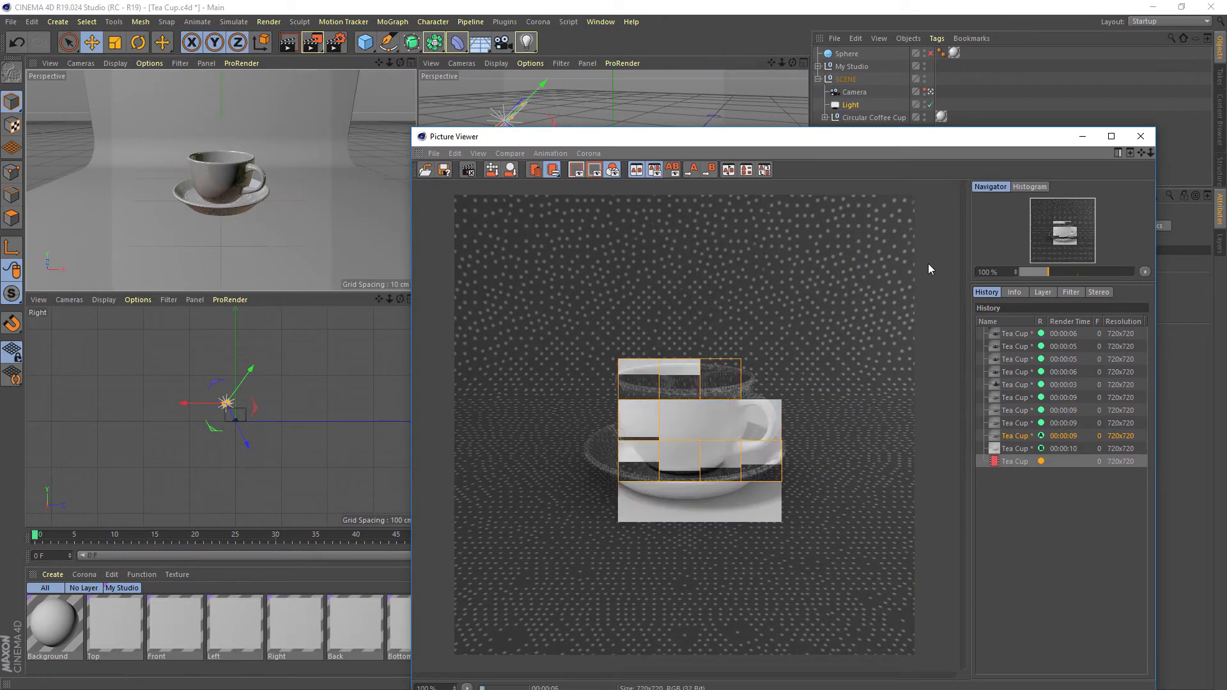
left_click_drag(890, 139, 749, 321)
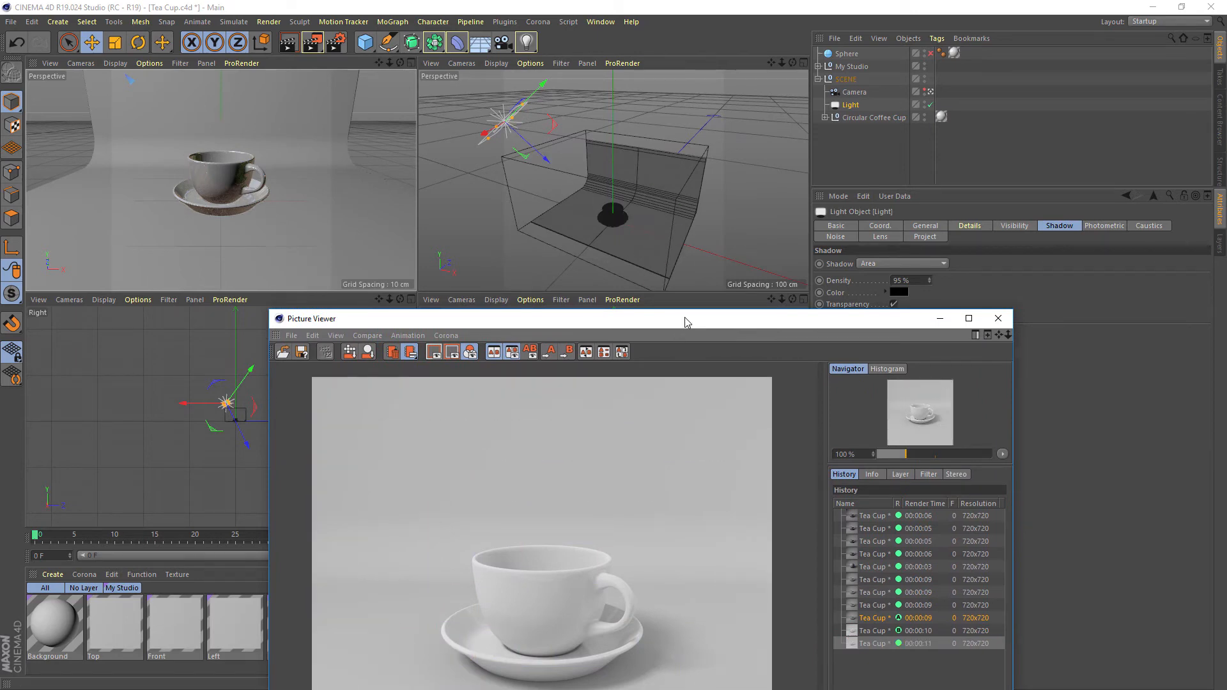
left_click_drag(684, 320, 608, 123)
left_click(790, 442)
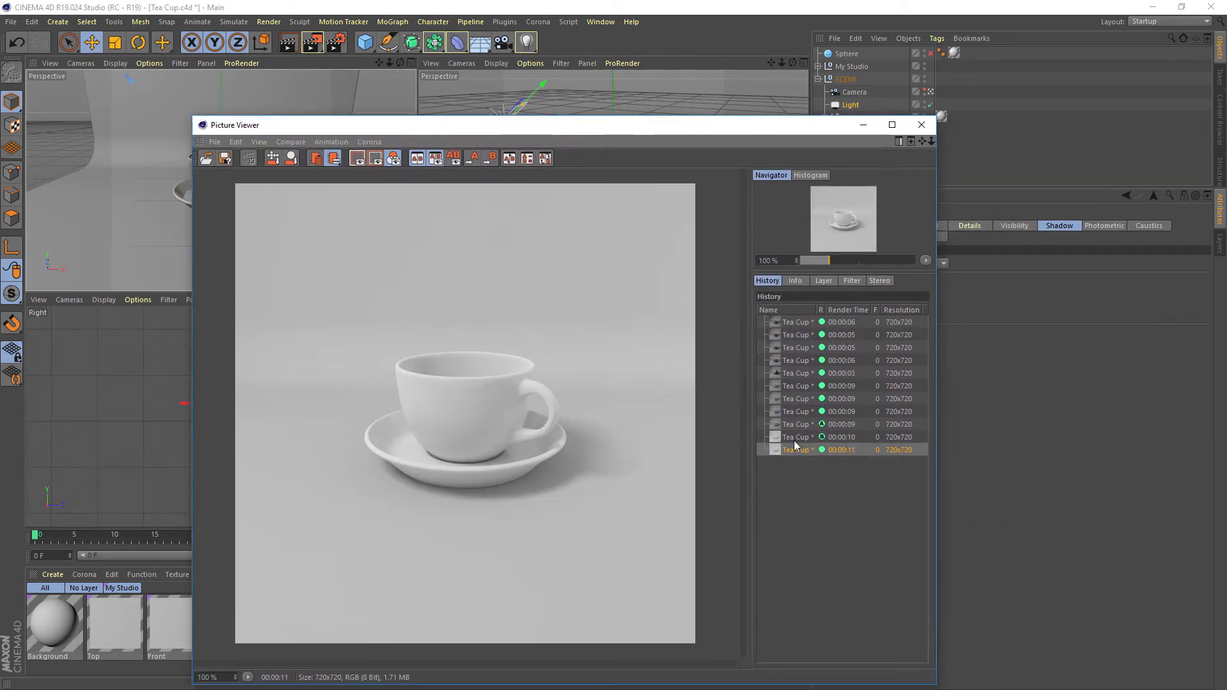
left_click_drag(680, 133, 0, 223)
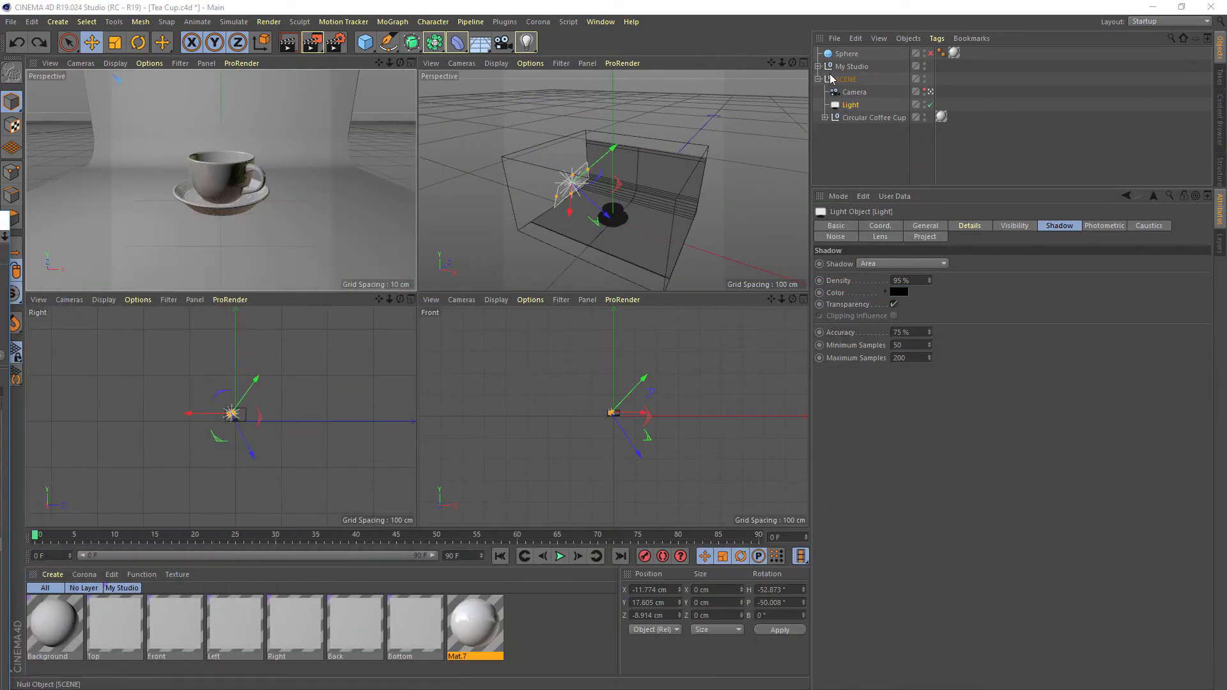
Try the My Studio room's Show Guides, X-Ray and Show Walls display options by toggling each one
left_click(819, 78)
left_click(851, 67)
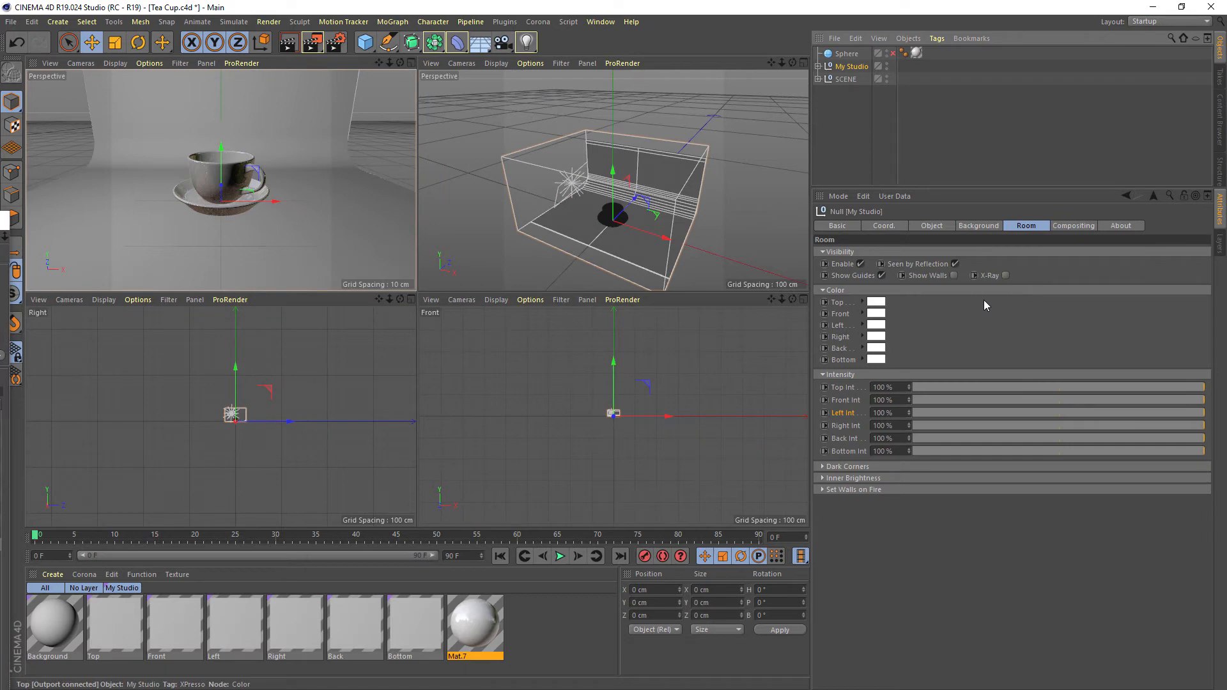
left_click(882, 275)
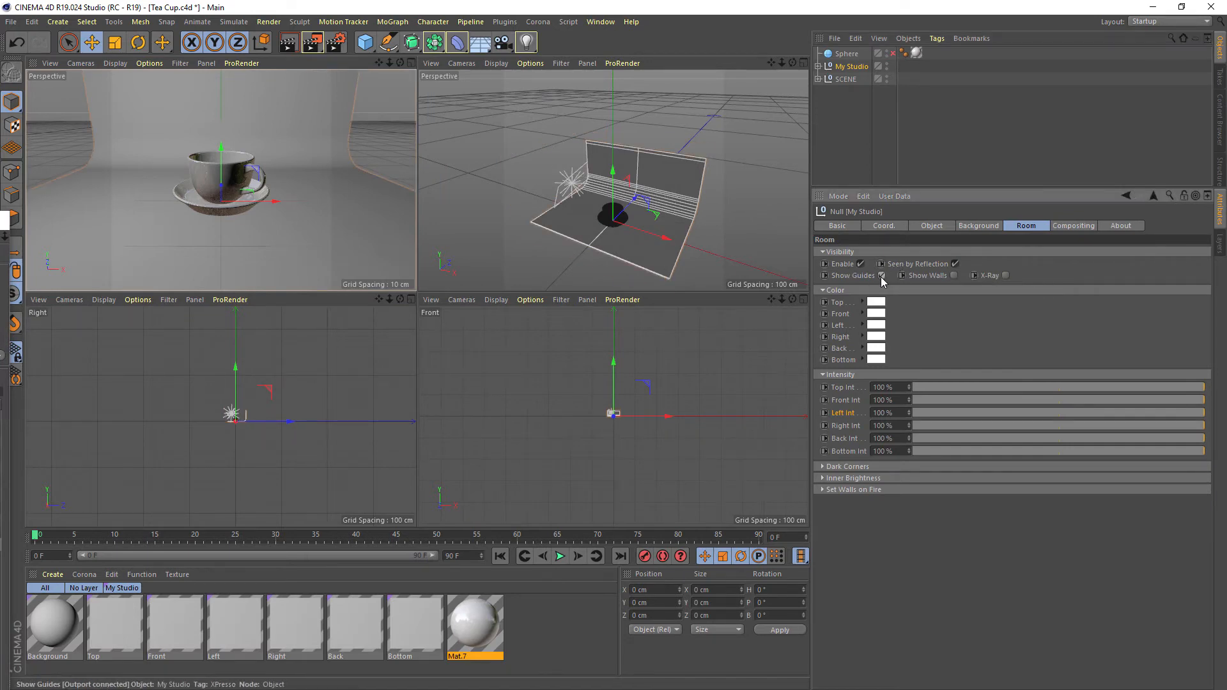
left_click(955, 275)
left_click(955, 275)
left_click(1006, 276)
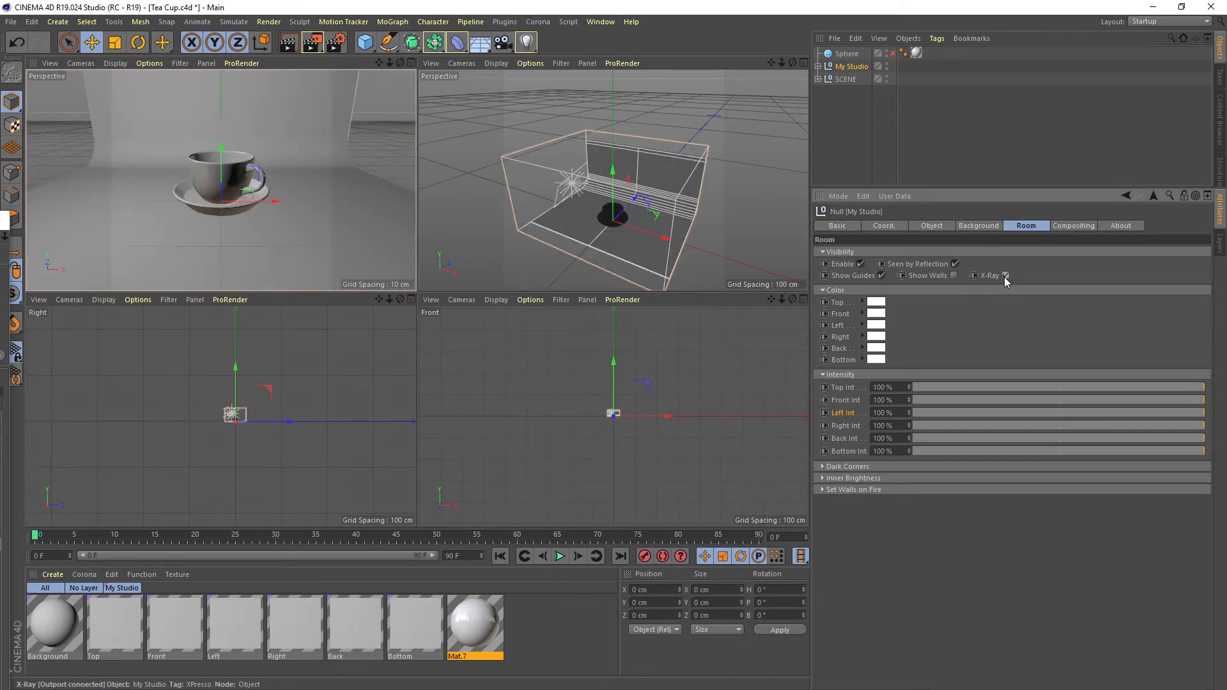
left_click(1005, 275)
left_click(953, 276)
left_click(953, 276)
Show the room's walls in the enlarged second perspective view and set the Left wall color to bright blue
left_click(953, 275)
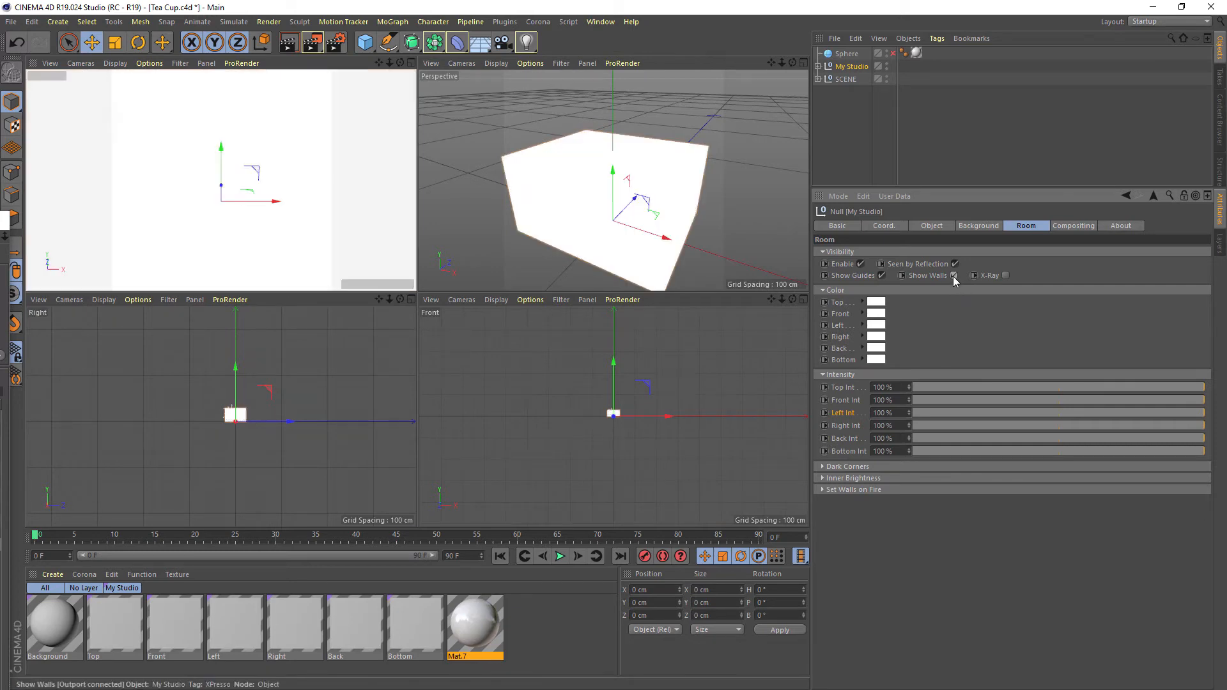
middle_click(669, 176)
left_click_drag(595, 257, 518, 273, "alt")
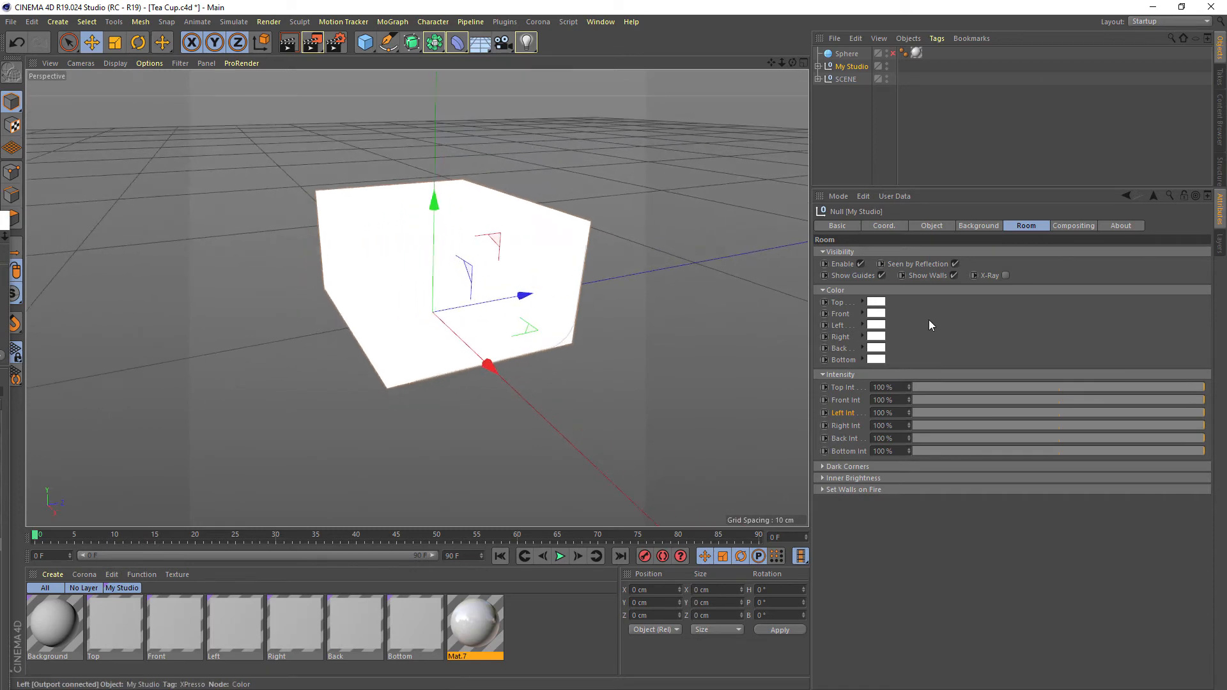
left_click(876, 325)
mouse_move(919, 333)
left_mouse_down()
mouse_move(975, 337)
mouse_move(910, 322)
left_mouse_up()
left_click(864, 368)
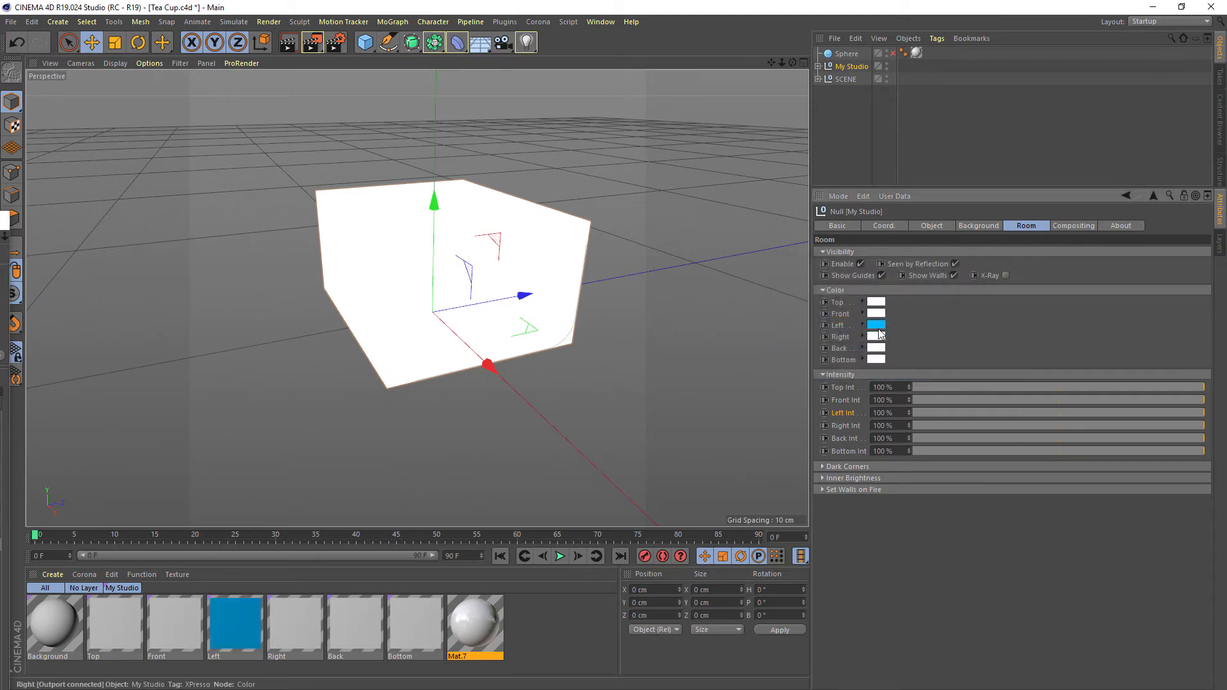
Set the Right wall color to orange with hue 44°, saturation 100% and value 100%
left_click(876, 348)
left_click(845, 335)
left_click_drag(864, 348, 1030, 352)
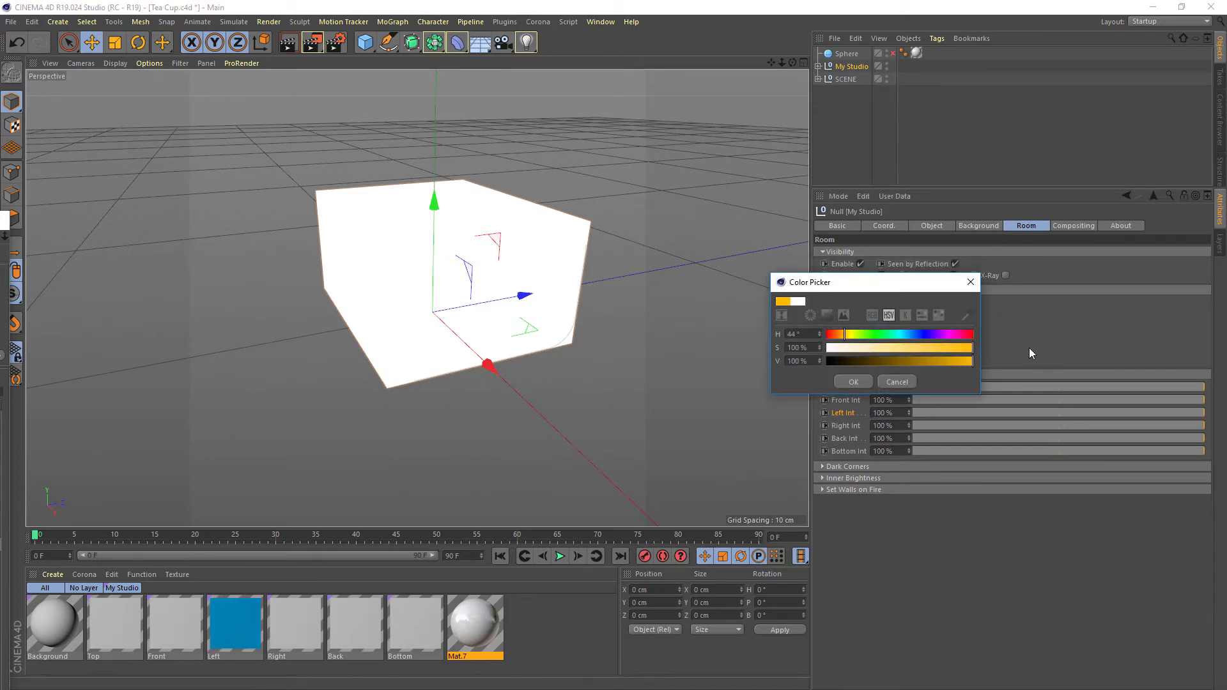
left_click(858, 381)
left_click_drag(647, 305, 562, 255, "alt")
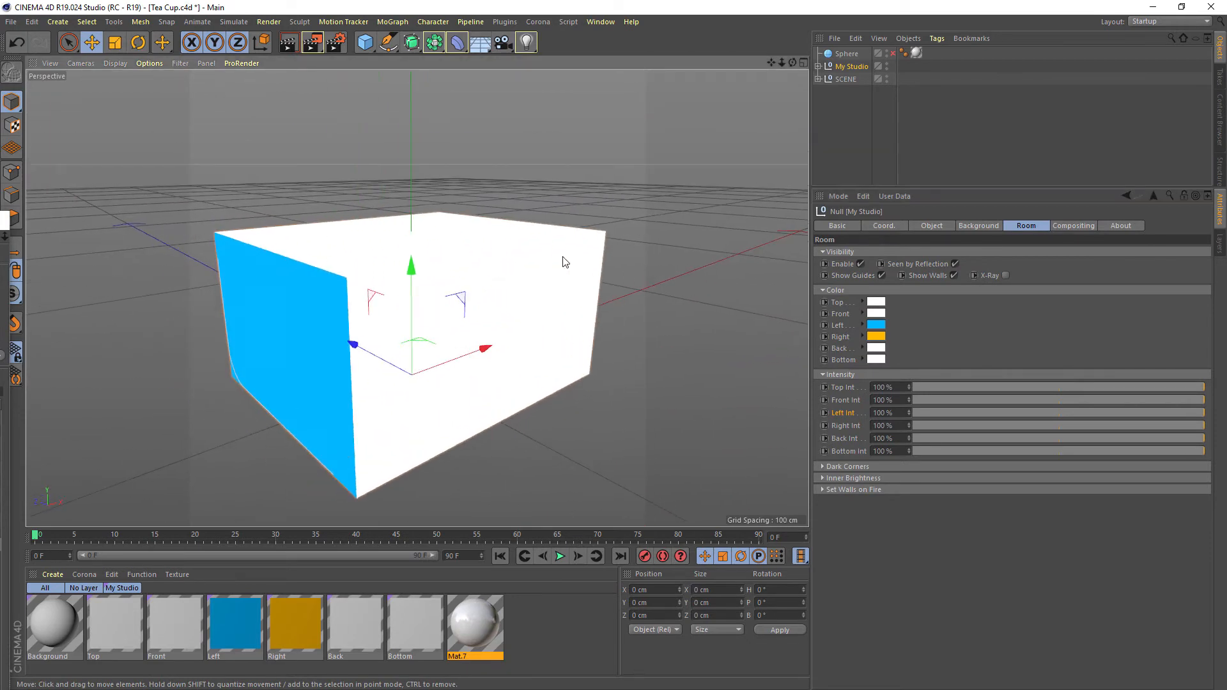
Return to the tea cup camera view, turn off Show Walls, and render the cup with the blue and orange side walls
middle_click(562, 255)
middle_click(374, 201)
left_click(926, 275)
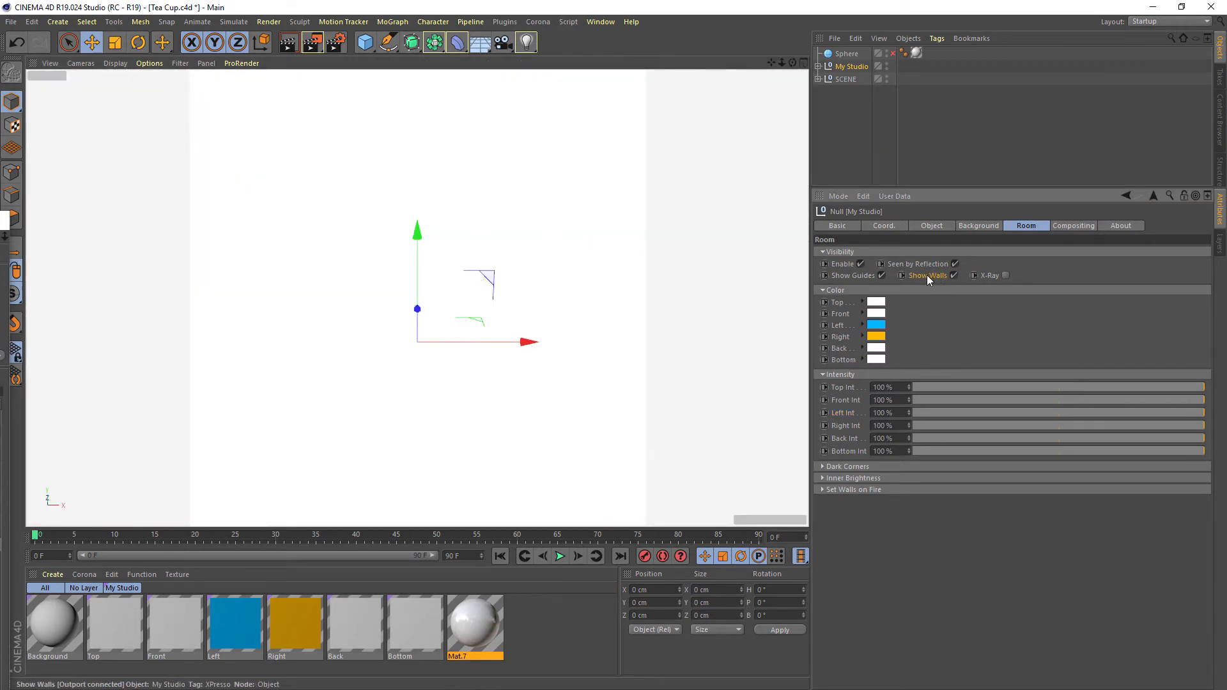
left_click(953, 276)
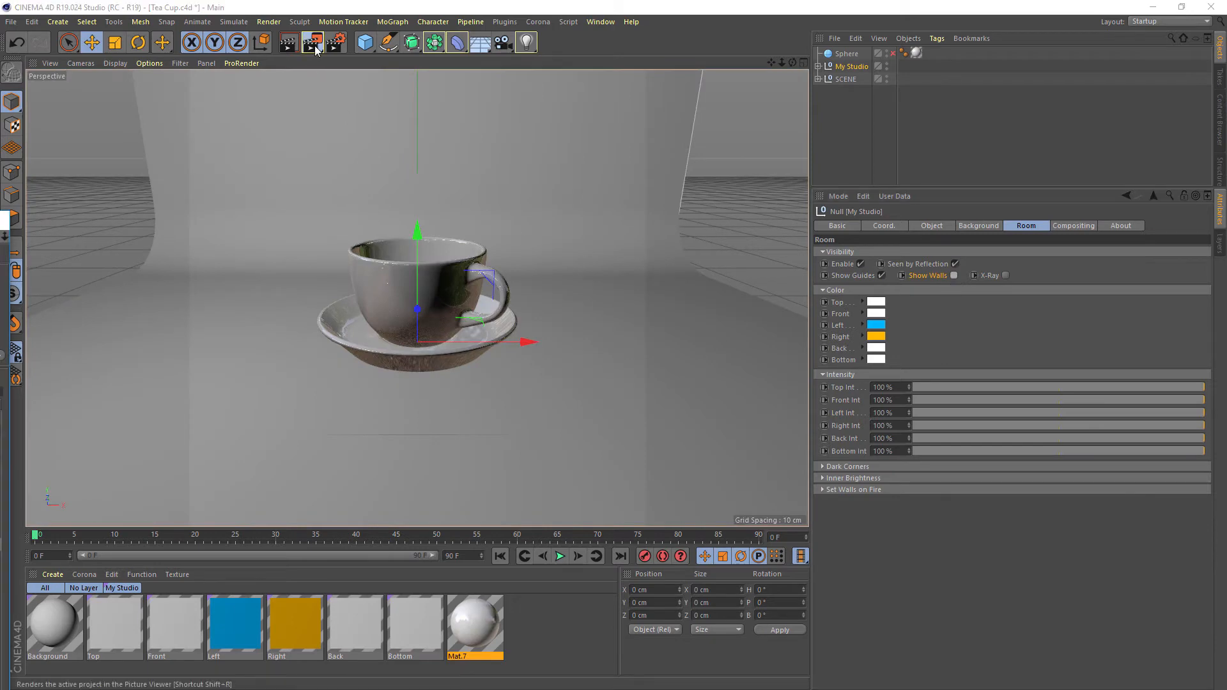
key("shift+r")
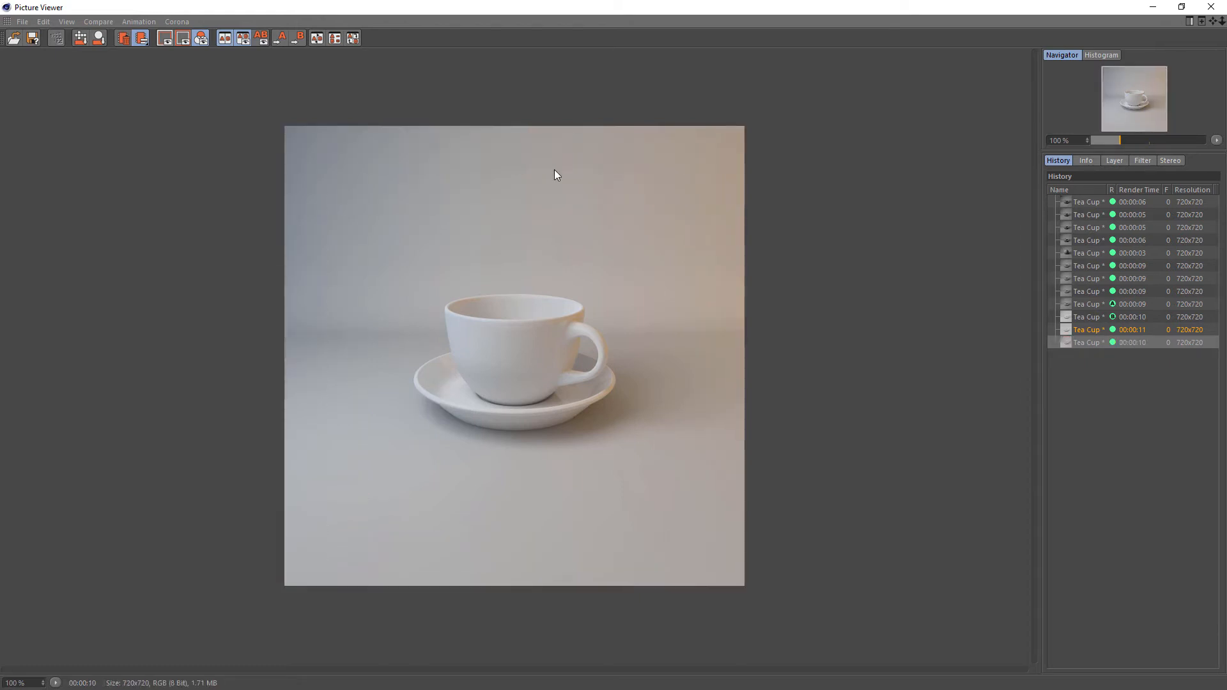
Compare the blue-and-orange wall render with the earlier renders using the A/B split, and close the Picture Viewer
left_click(1096, 330)
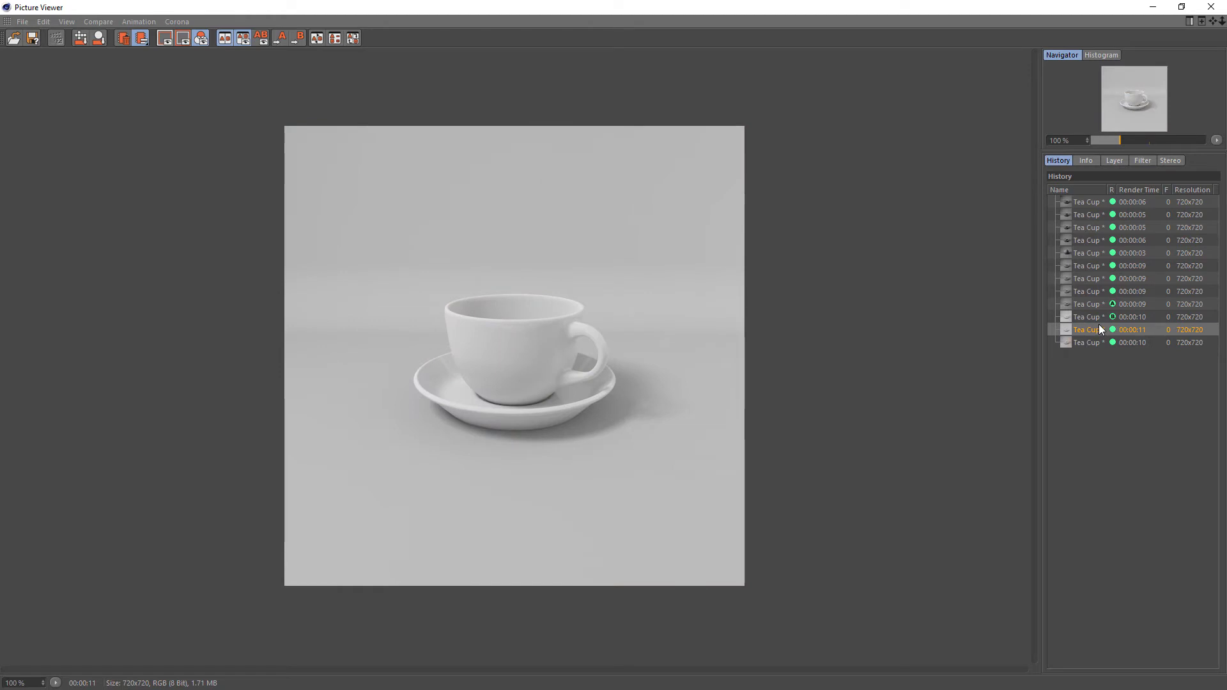
left_click(1095, 319)
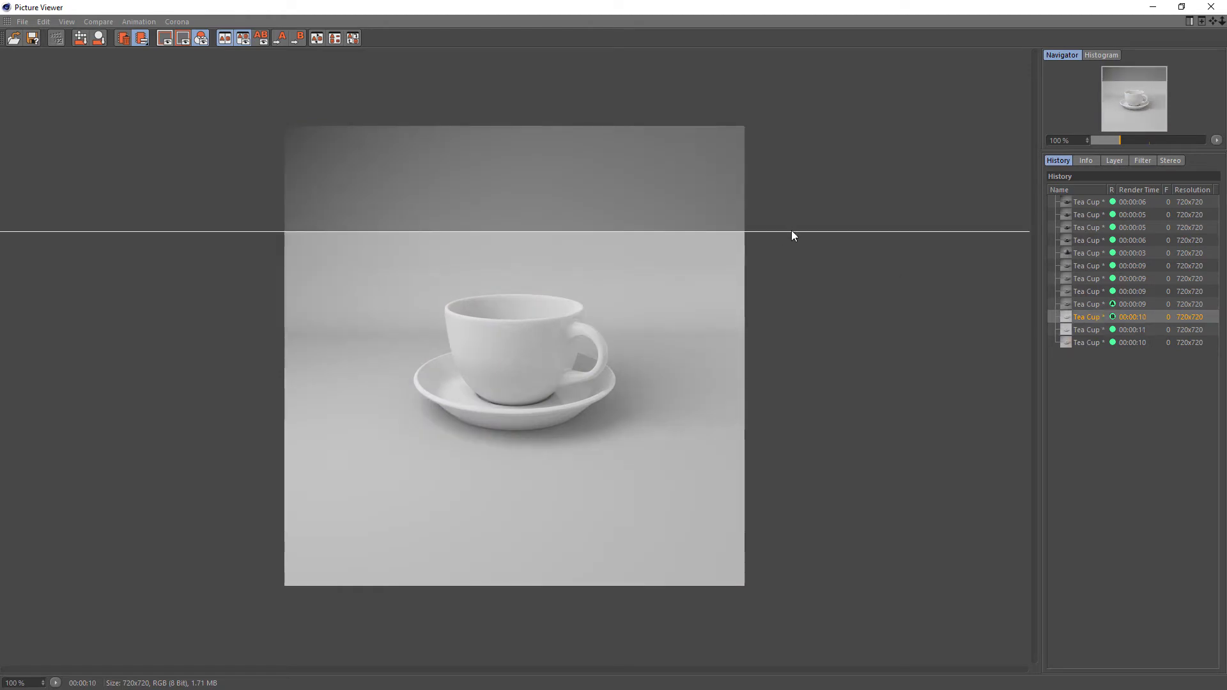
left_click_drag(792, 231, 802, 115)
left_click(1083, 343)
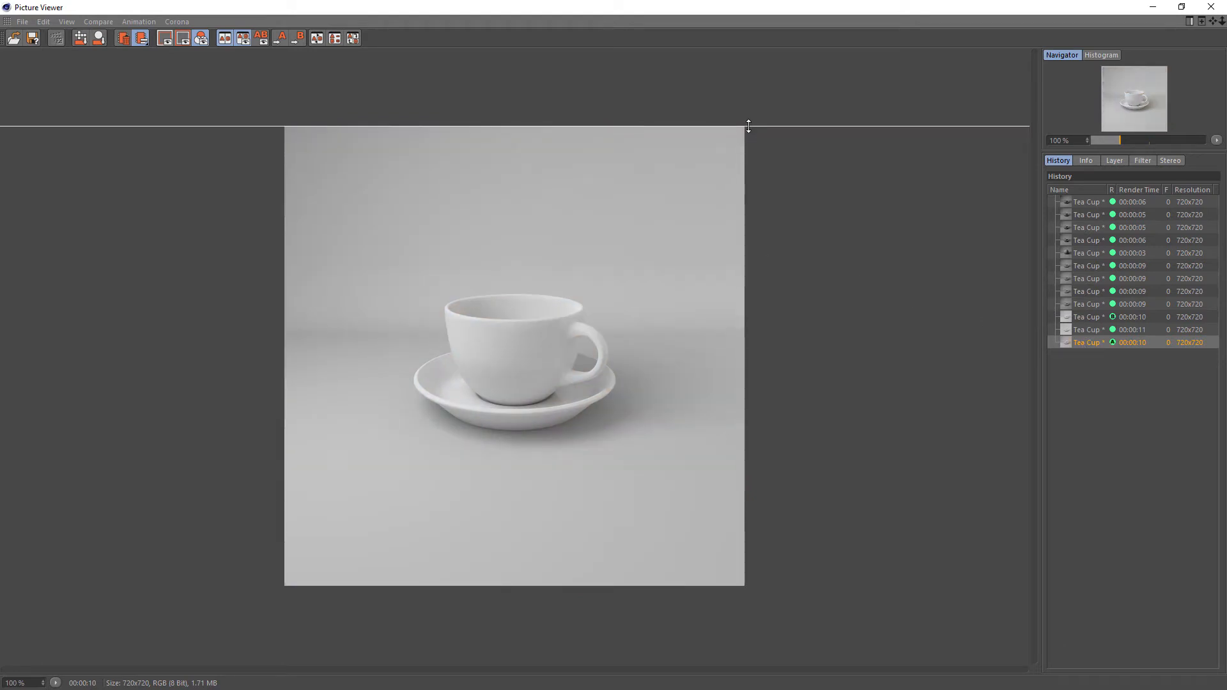
left_click_drag(749, 125, 736, 623)
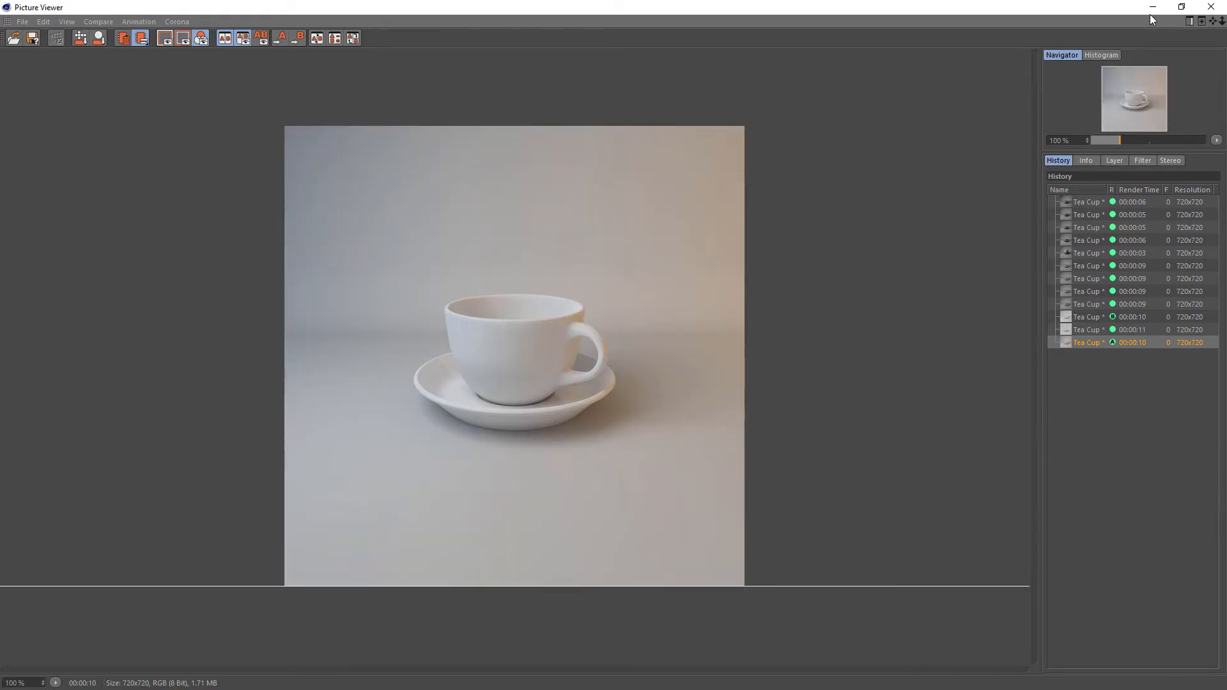
left_click(1212, 8)
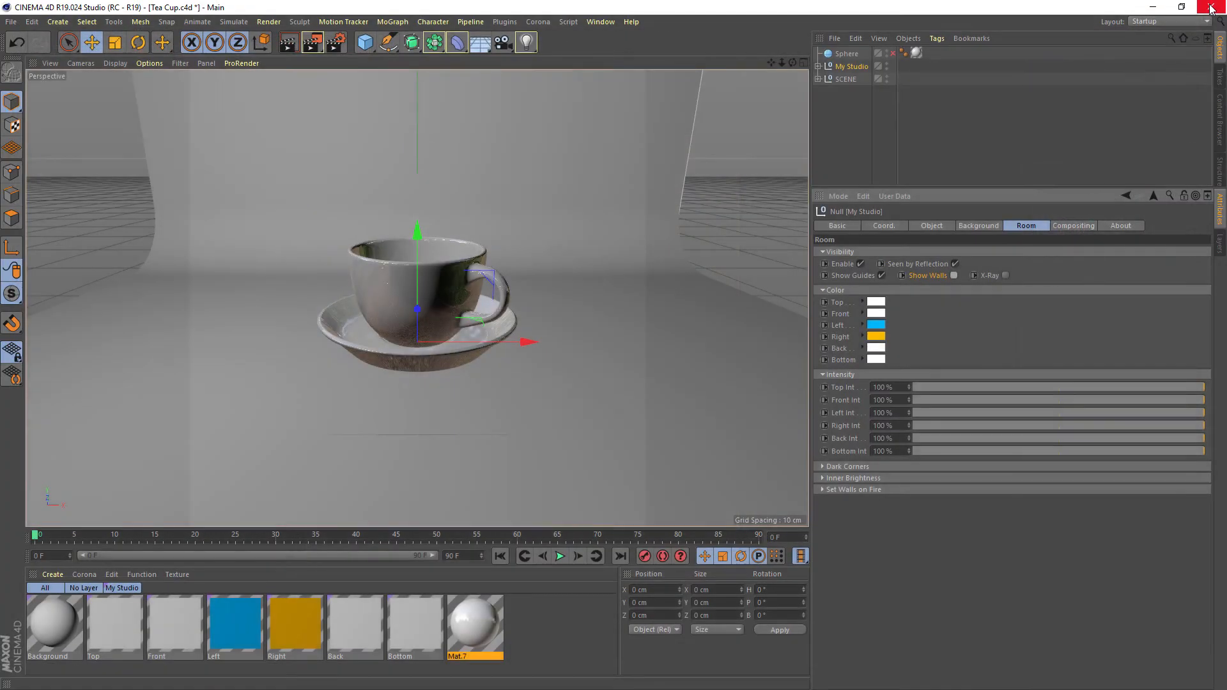
Expand the Dark Corners settings and show the room's walls in the enlarged second perspective view
left_click(846, 466)
middle_click(642, 275)
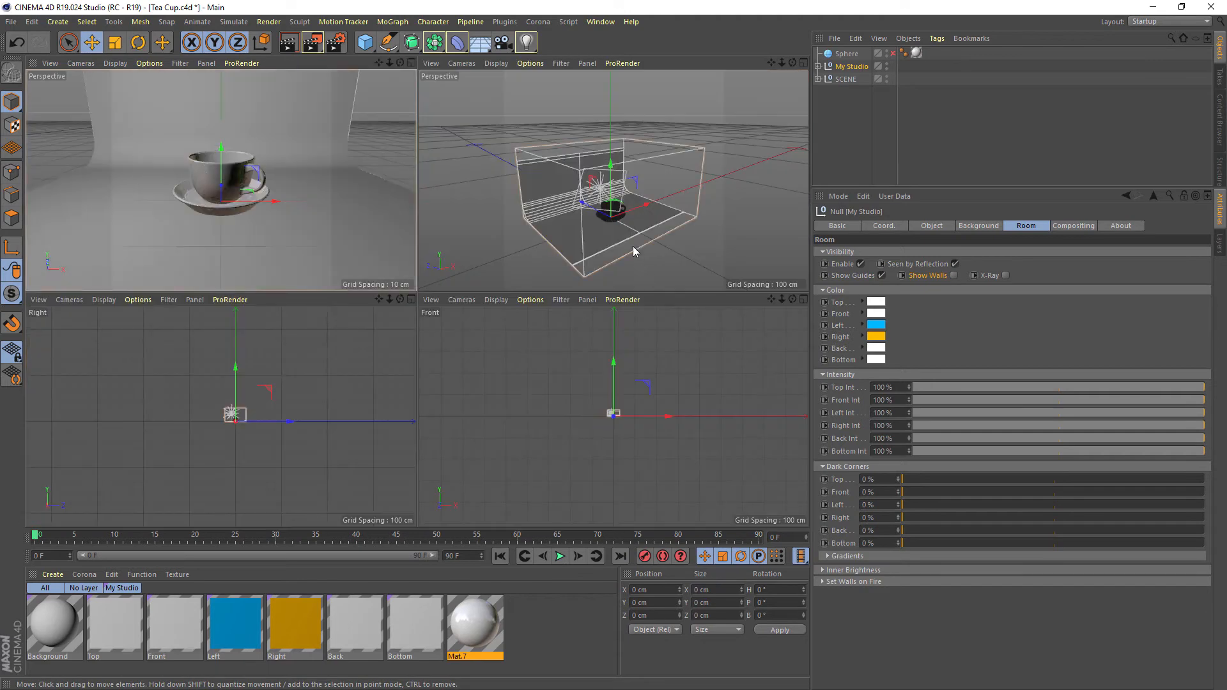
middle_click(632, 247)
left_click(954, 275)
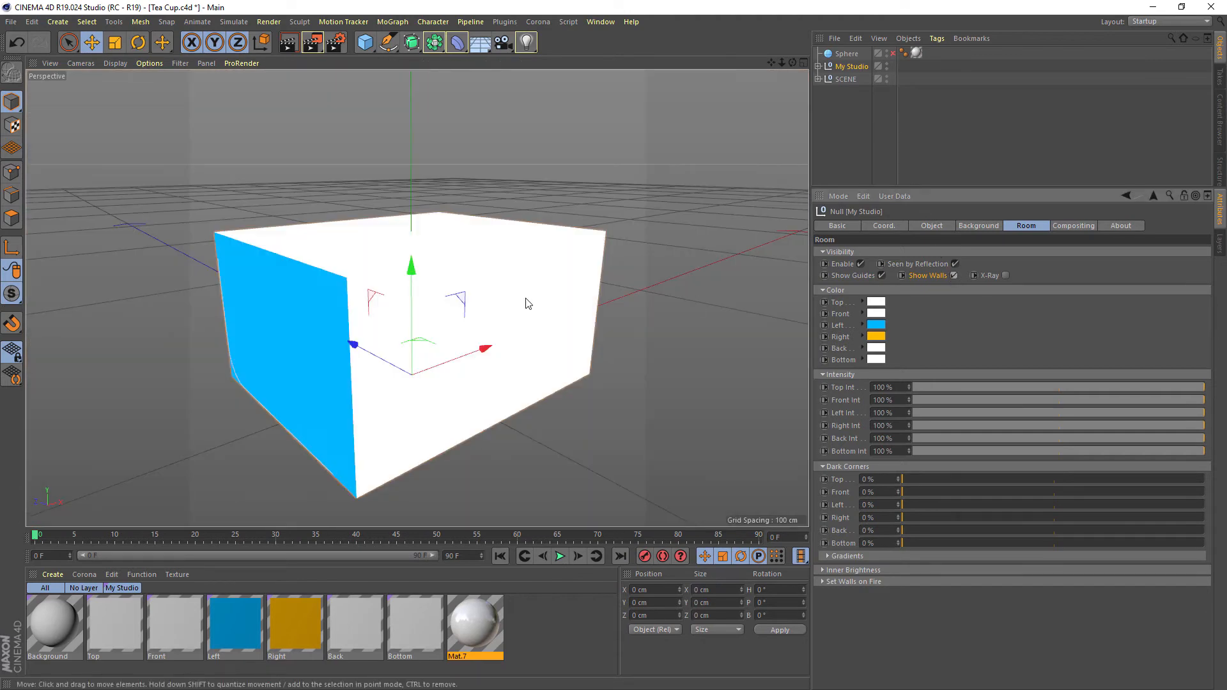
middle_click_drag(449, 314, 487, 271, "alt")
left_click_drag(487, 275, 595, 262, "alt")
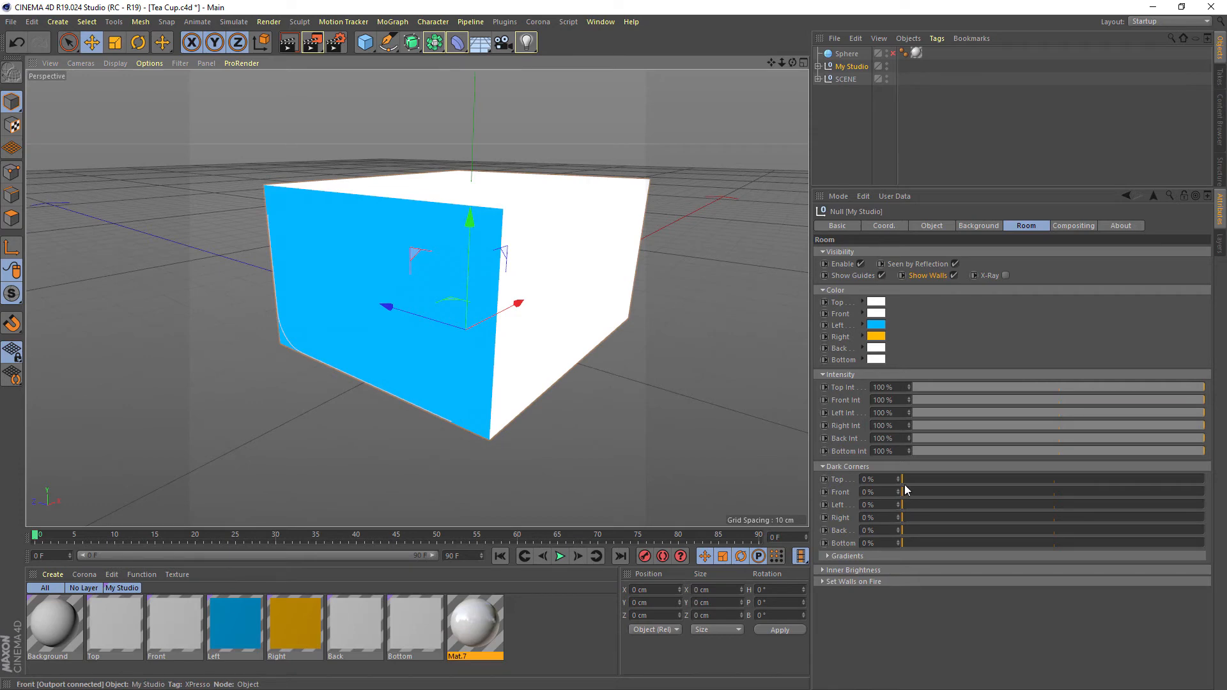
Set Dark Corners to 100% for the Top, Front, Left, Right, Back and Bottom walls
left_click_drag(903, 481, 1214, 496)
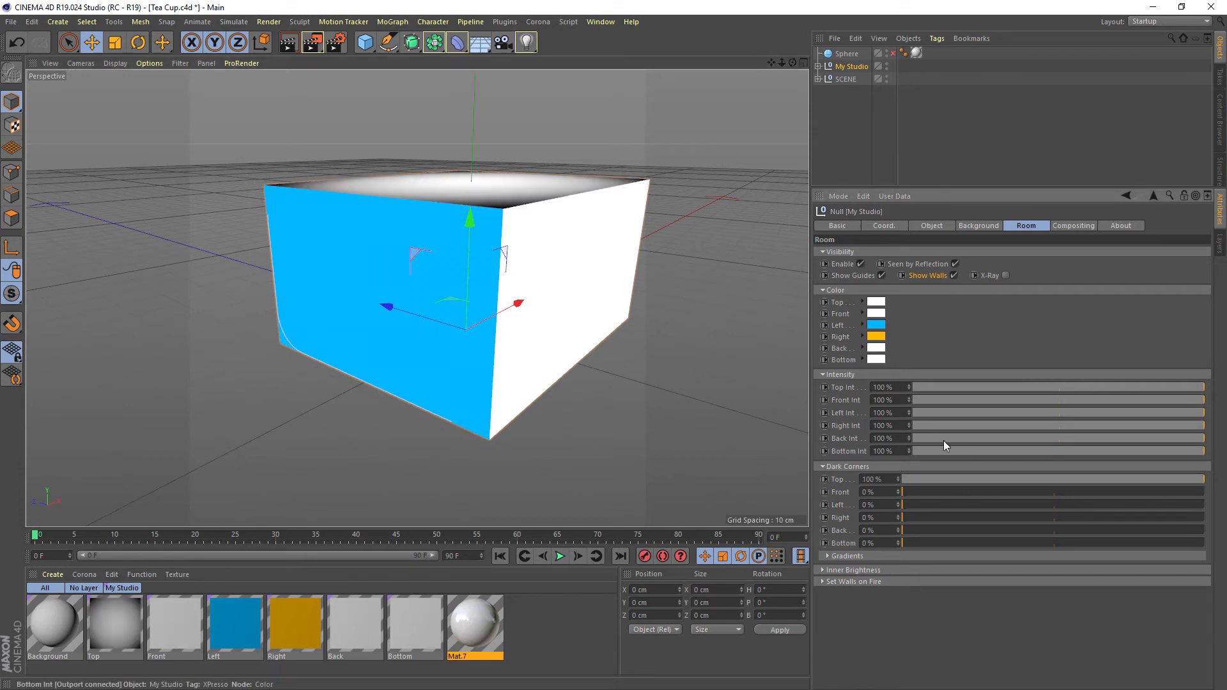
left_click_drag(957, 494, 1183, 505)
left_click(1183, 504)
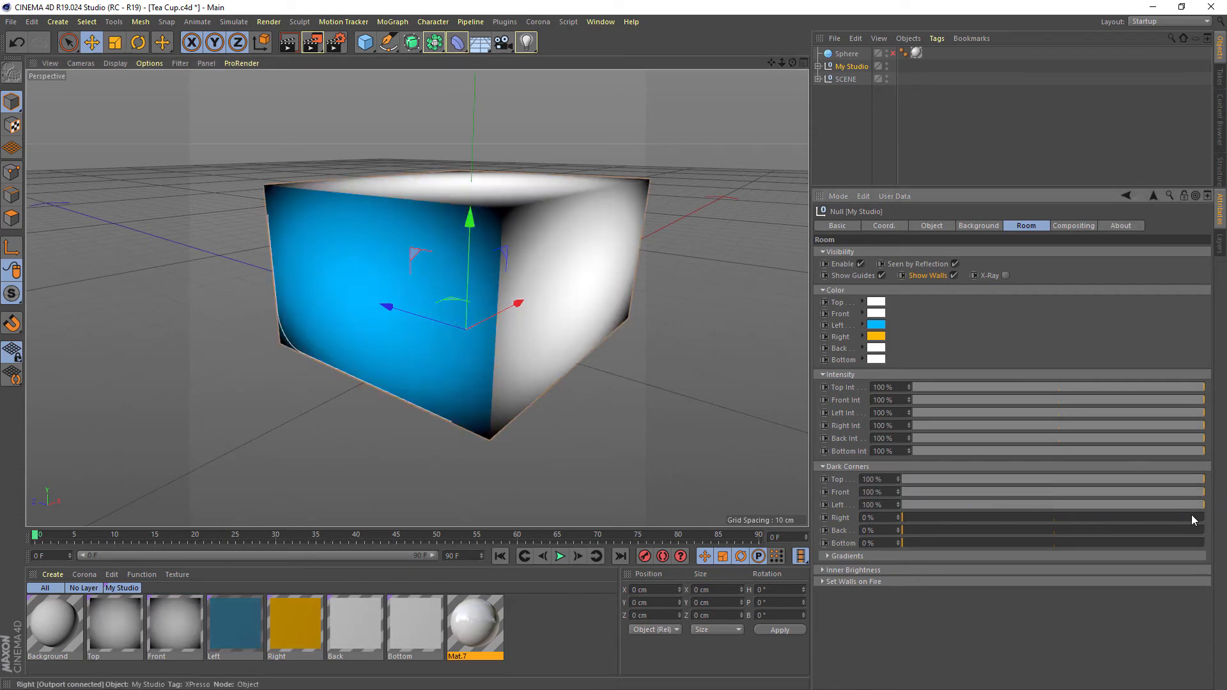
left_click(1191, 517)
left_click(1175, 530)
left_click(1202, 543)
Render the tea cup with the darkened corners, compare it with the previous render in the A/B split, and minimize the Picture Viewer
mouse_move(613, 345)
left_mouse_down("alt")
mouse_move(471, 328)
mouse_move(578, 320)
mouse_move(463, 284)
mouse_move(638, 295)
mouse_move(544, 253)
mouse_move(658, 334)
mouse_move(611, 317)
mouse_move(629, 332)
left_mouse_up("alt")
left_click(313, 43)
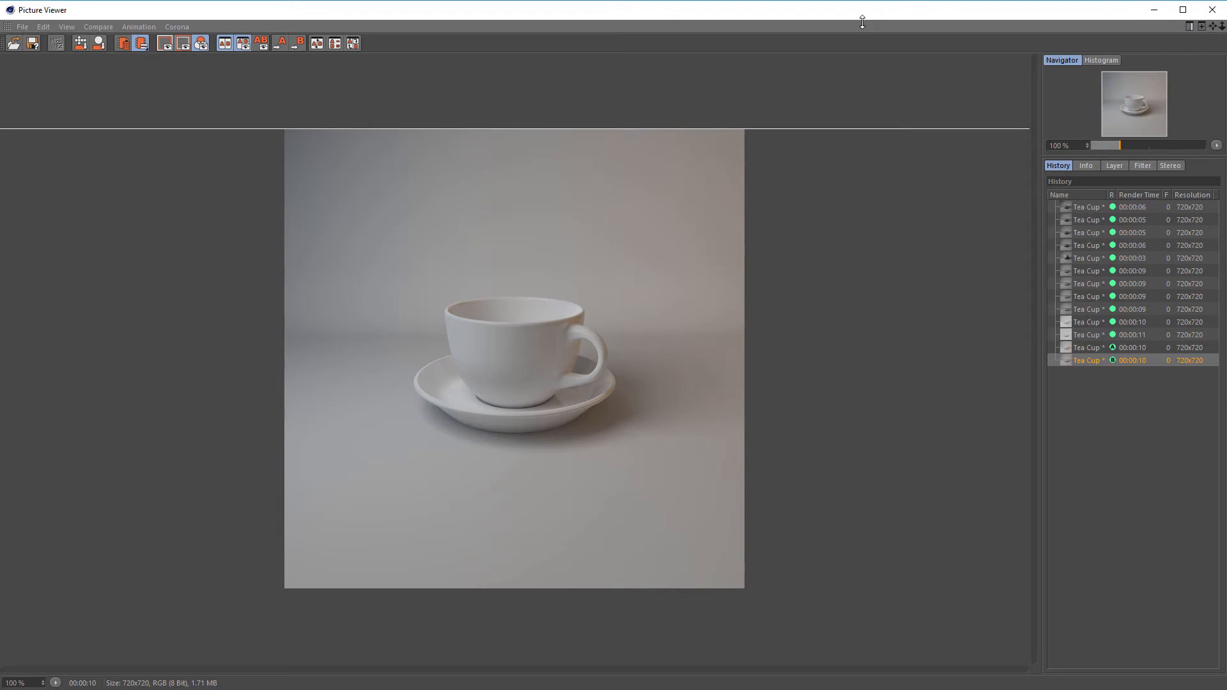
left_click_drag(862, 21, 806, 534)
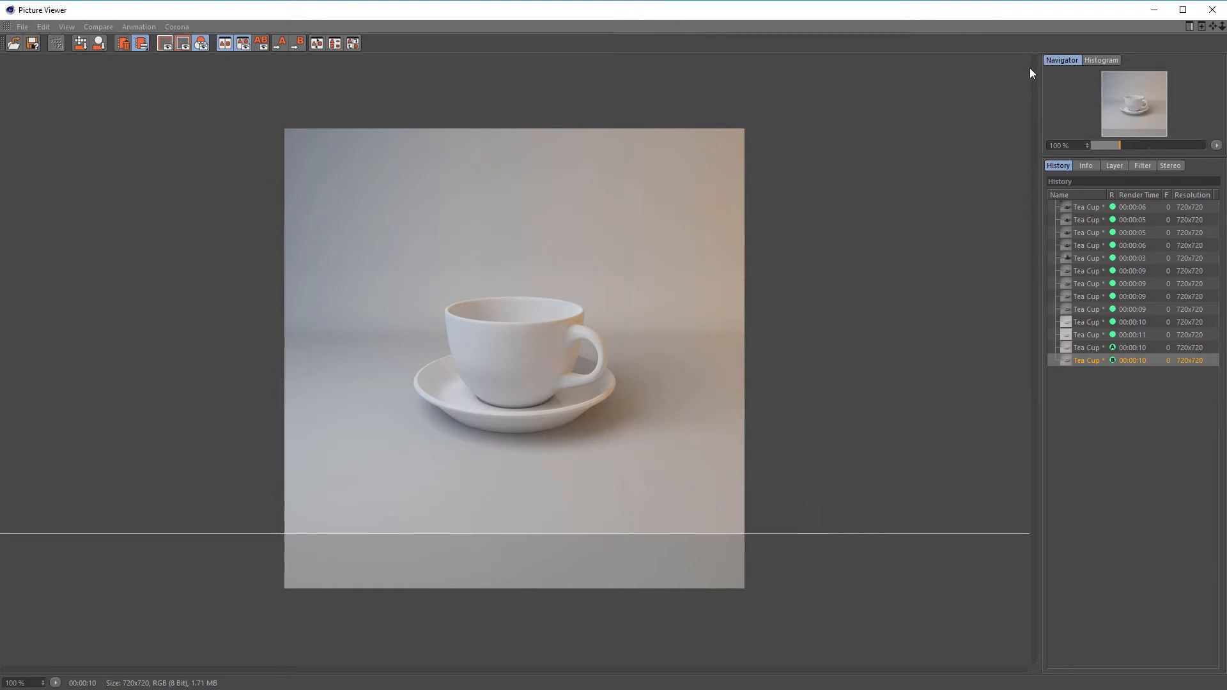
left_click(1151, 13)
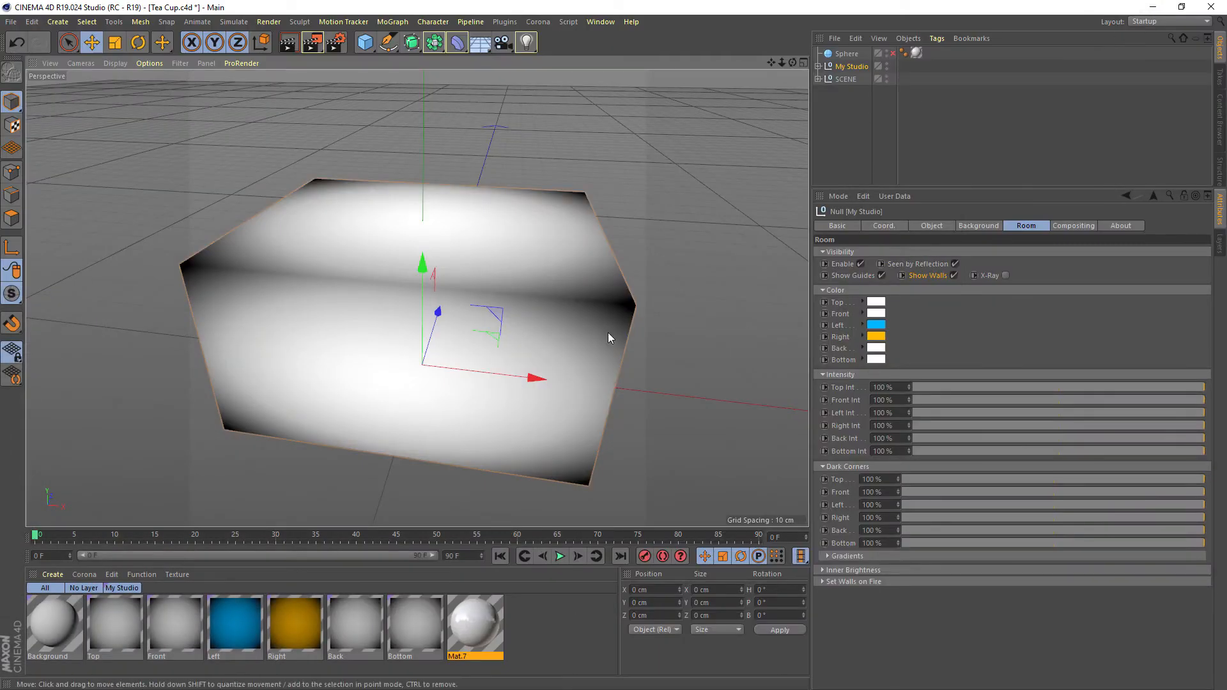
Try a tighter Dark Corners gradient on the Left wall, and restore its black knot and midpoint to their original positions
left_click_drag(590, 343, 543, 332, "alt")
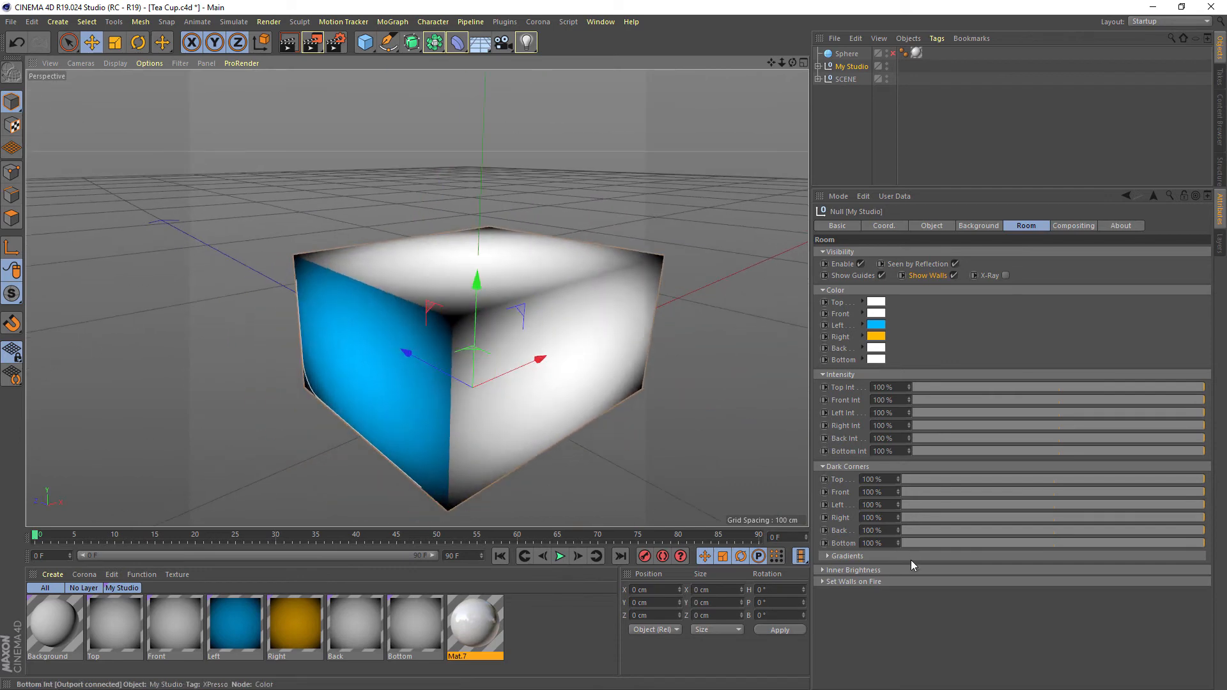
left_click(842, 556)
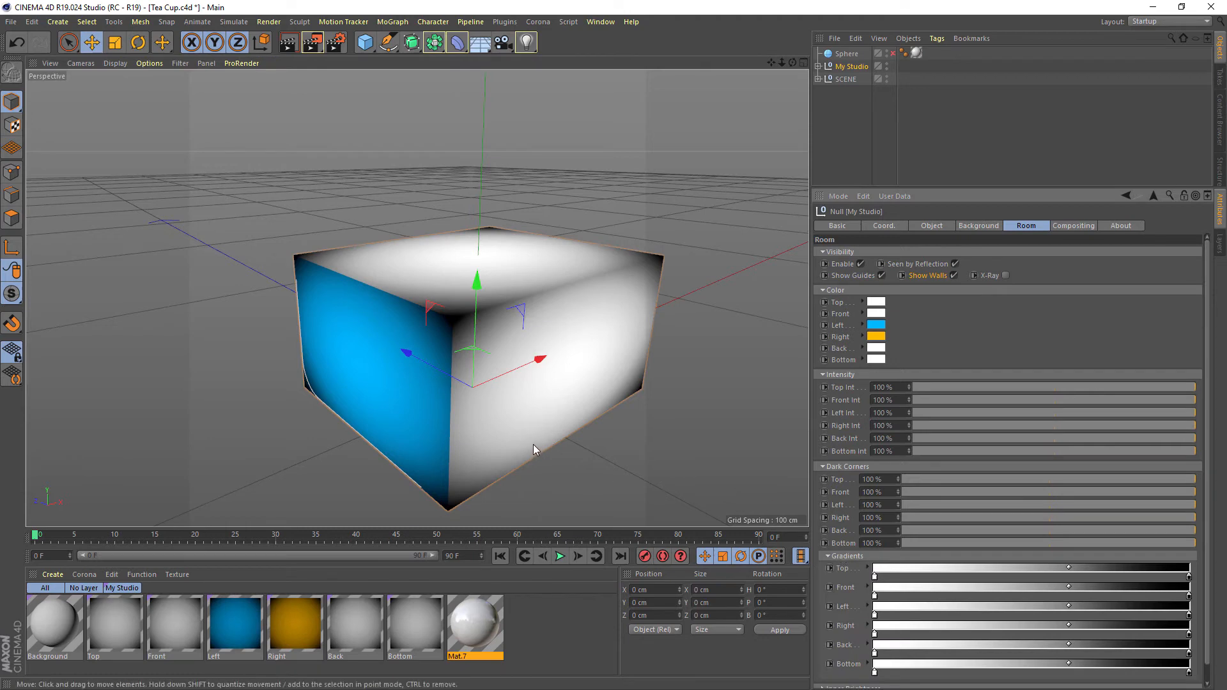
middle_click_drag(533, 443, 607, 417, "alt")
left_click(845, 608)
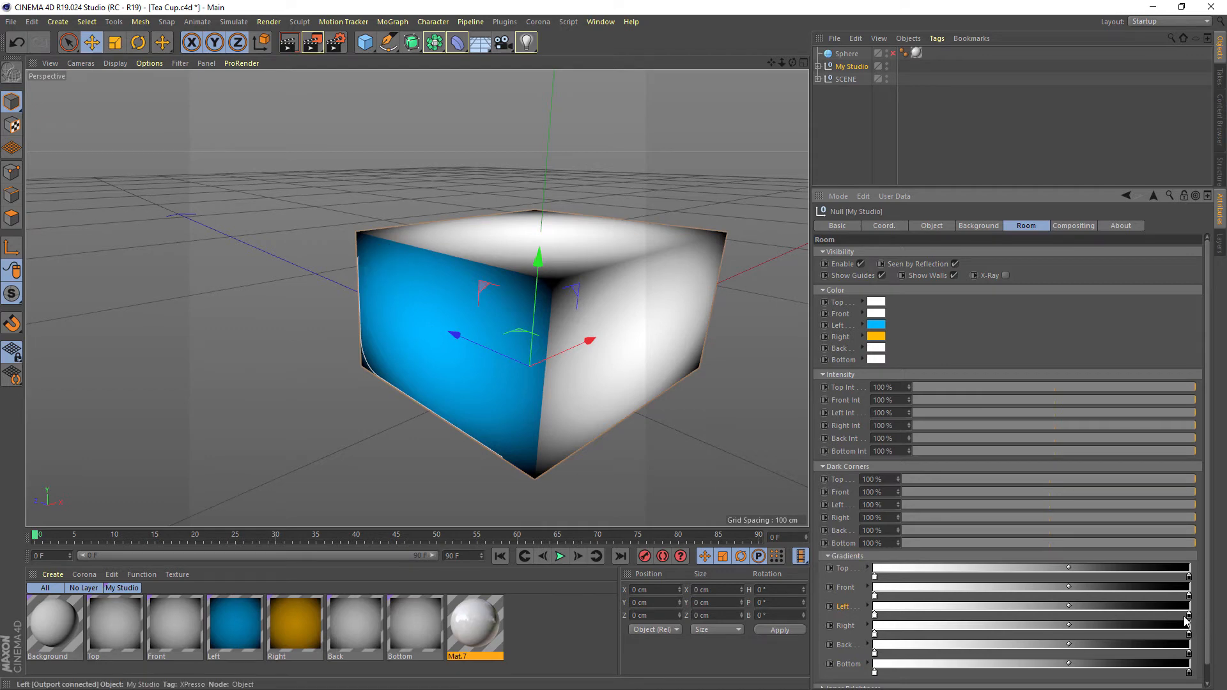
left_click_drag(1189, 616, 1070, 618)
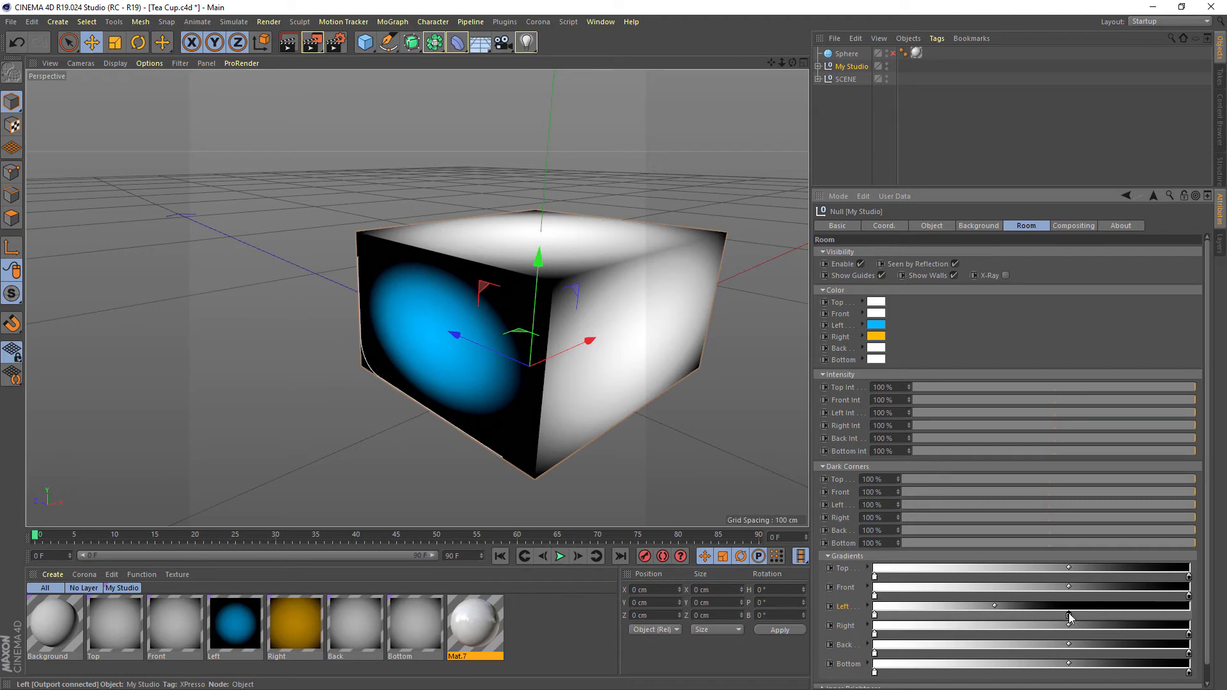
left_click_drag(1076, 617, 1141, 616)
left_click_drag(1040, 607, 1010, 607)
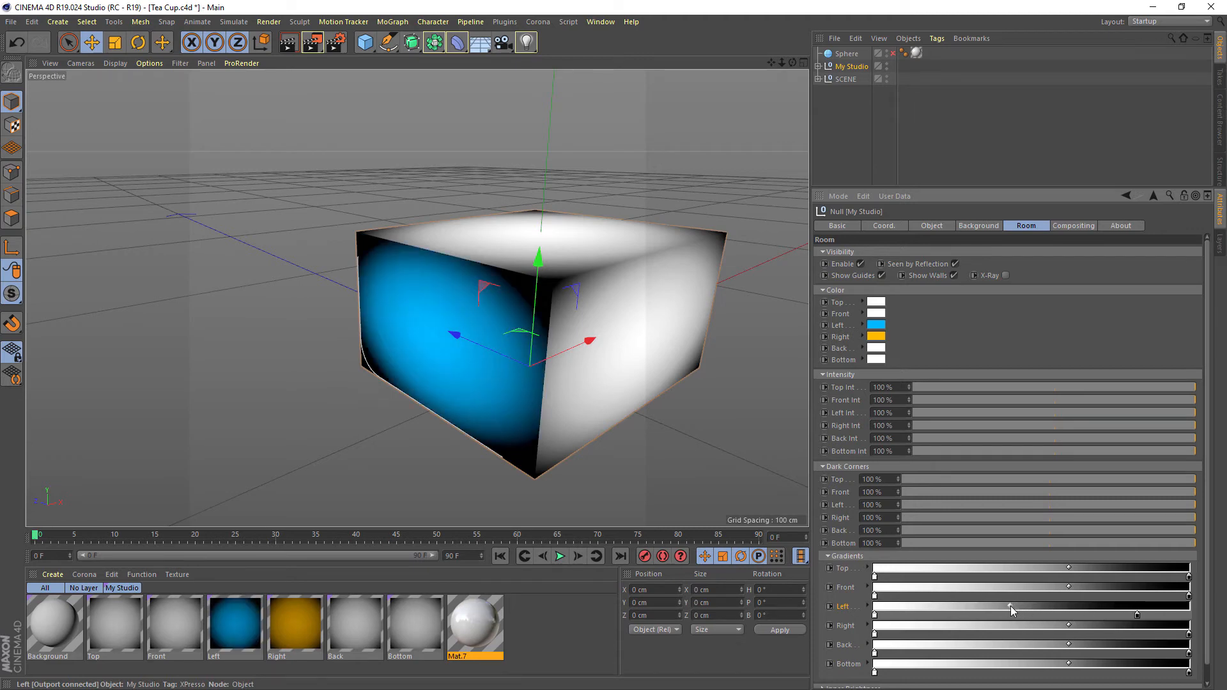
left_click_drag(1139, 616, 1189, 616)
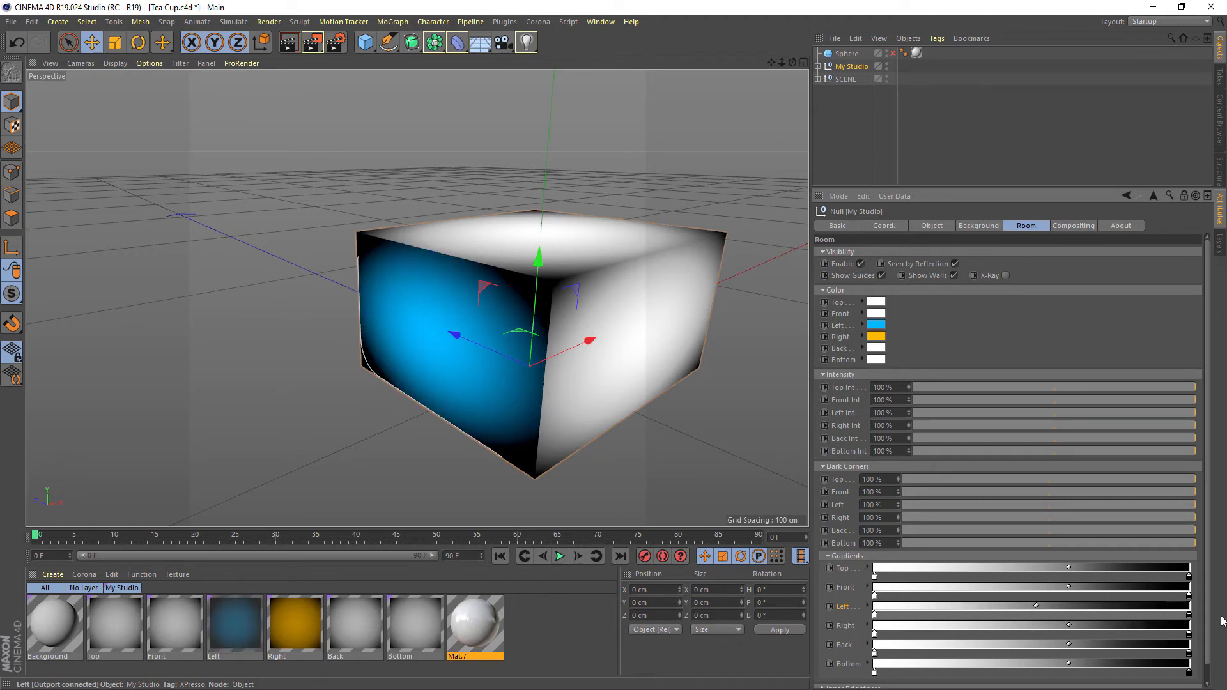
left_click_drag(1037, 607, 1067, 608)
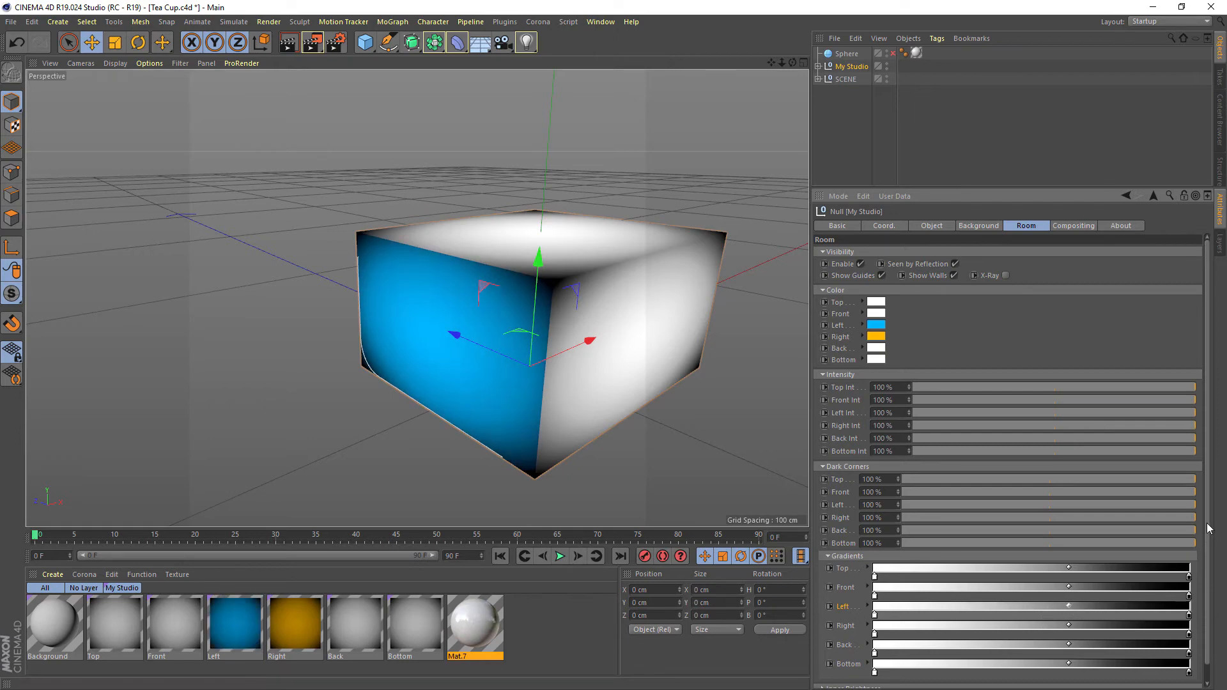
Expand the Inner Brightness settings and try the Left wall at 100% and at 51%
scroll(1206, 567, "down", 1)
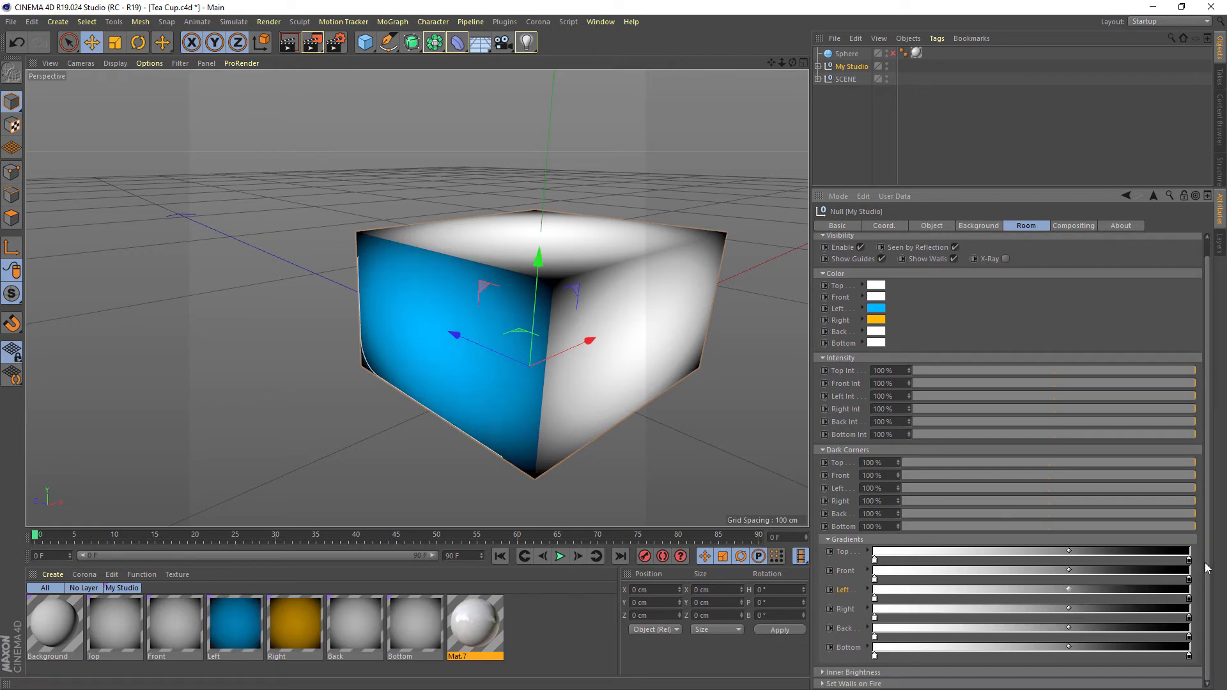
left_click(823, 675)
left_click_drag(1210, 409, 1218, 562)
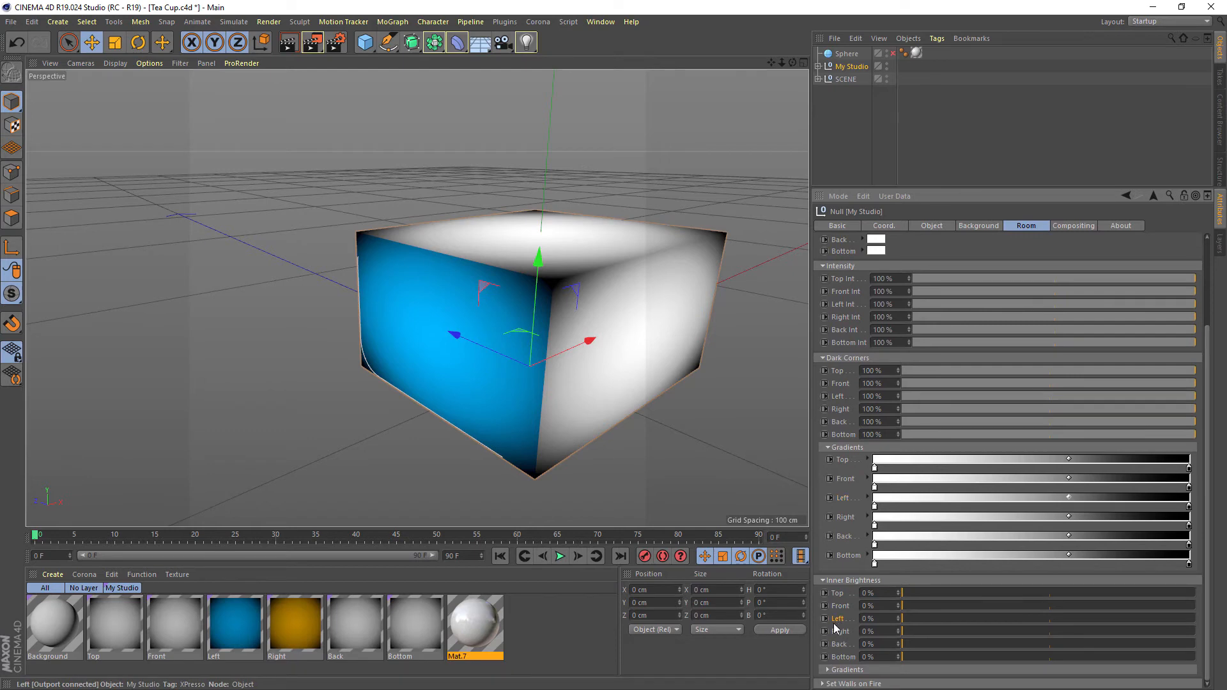
left_click_drag(911, 623, 921, 619)
left_click_drag(952, 619, 1212, 615)
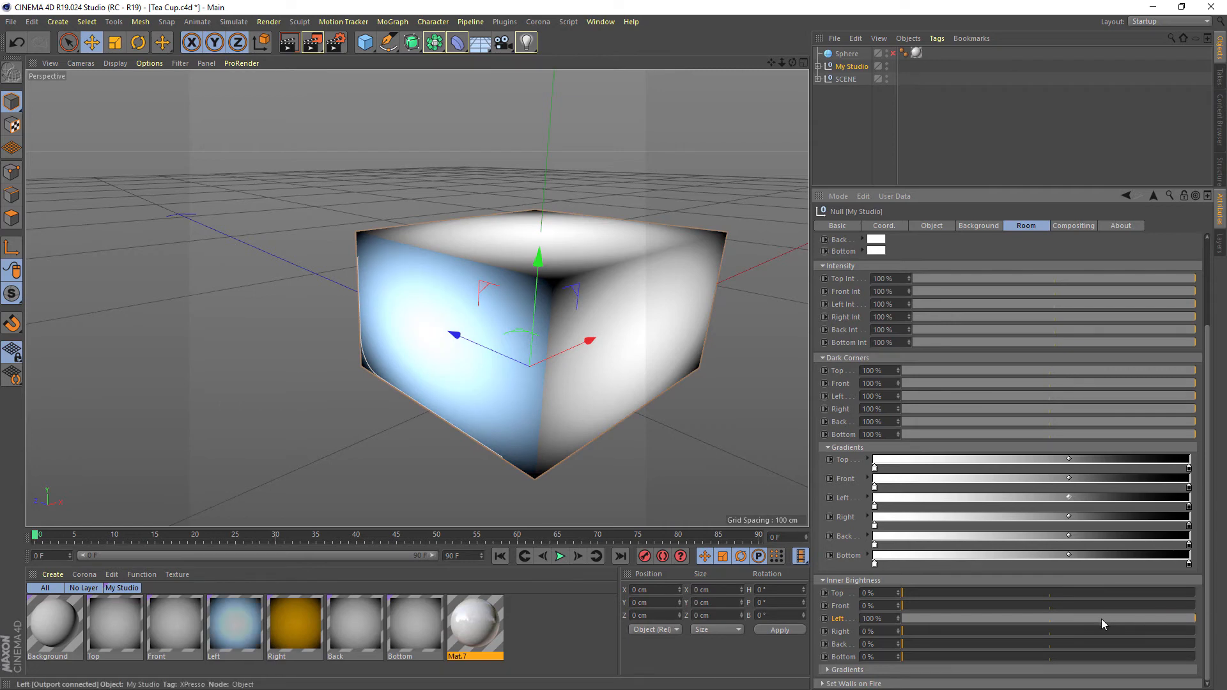
left_click_drag(1101, 619, 1053, 625)
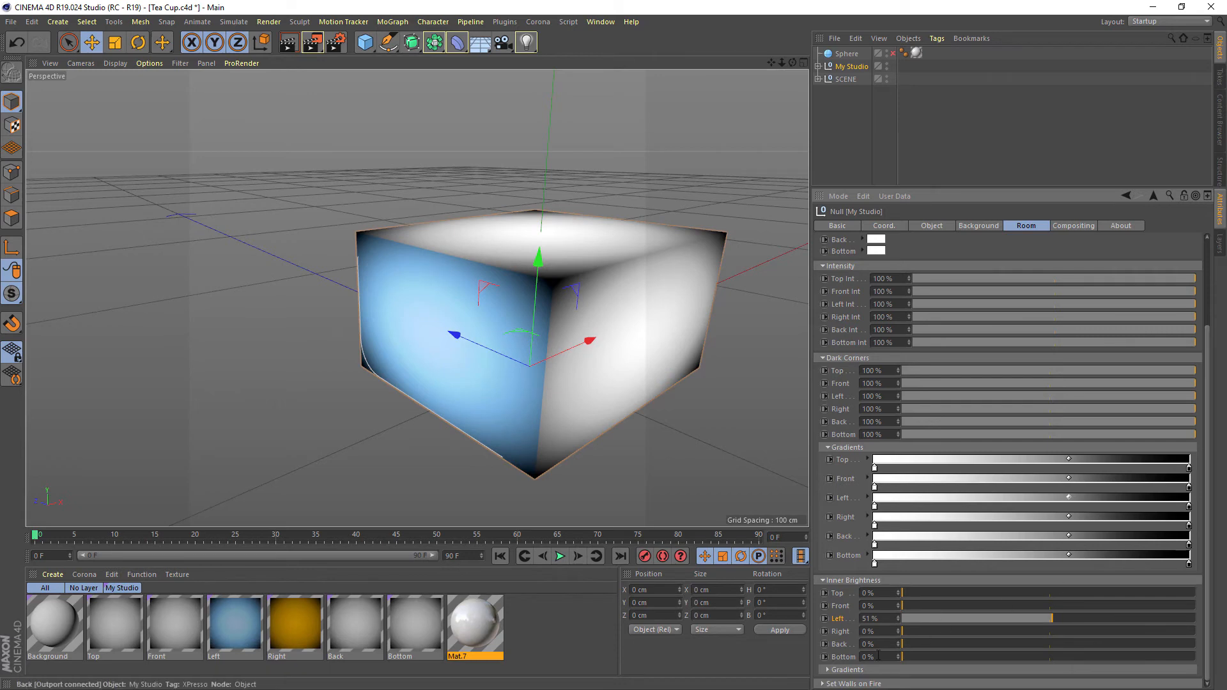
Raise the Left wall's Inner Brightness to 98% and try a shifted Inner Brightness gradient, restoring its knots and midpoint
left_click(830, 670)
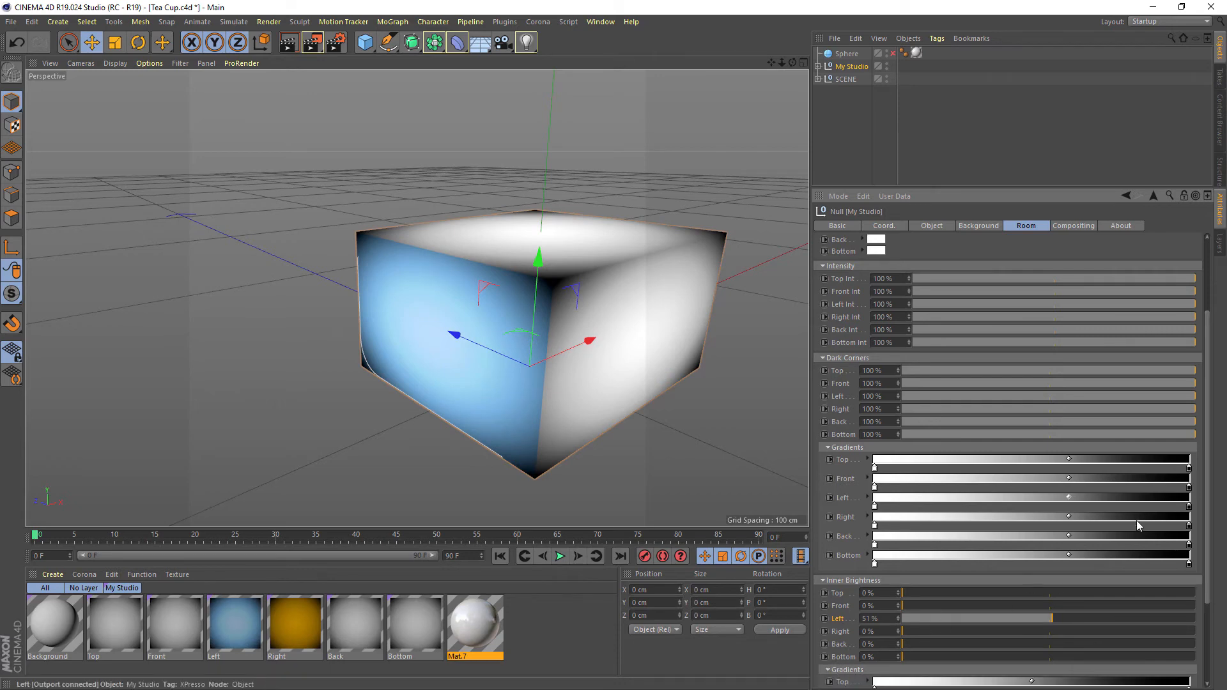
scroll(1048, 511, "down", 3)
left_click_drag(956, 498, 1191, 498)
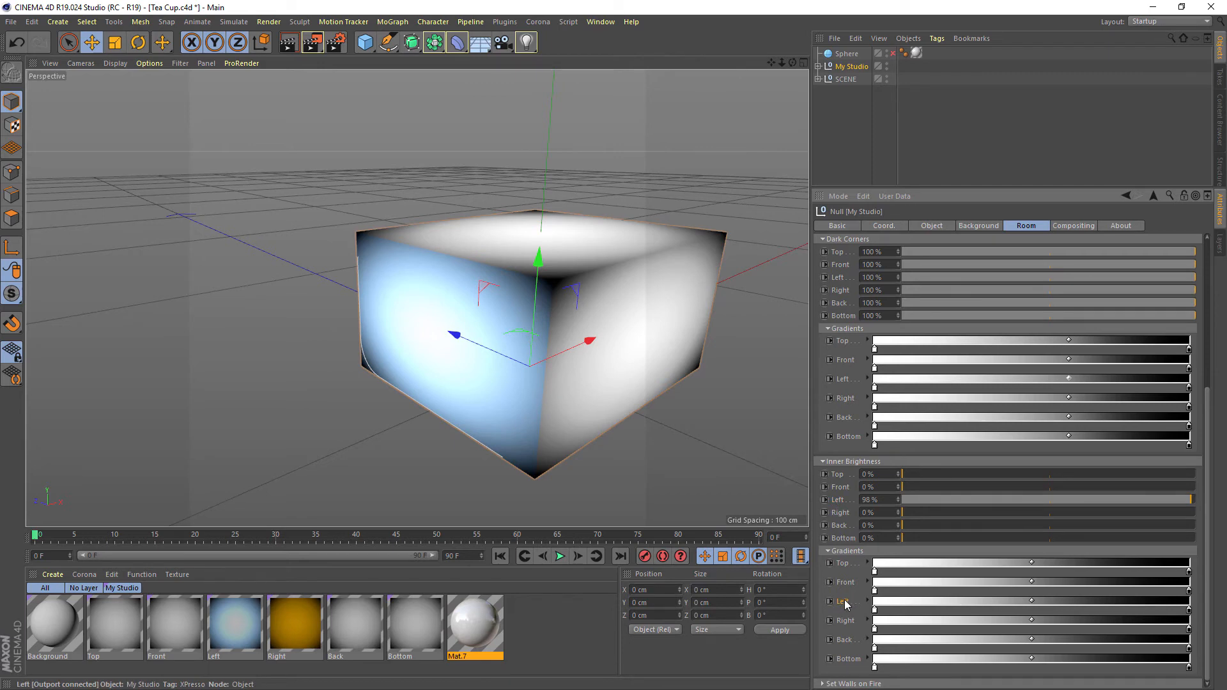
left_click_drag(874, 611, 977, 602)
key("ctrl+z")
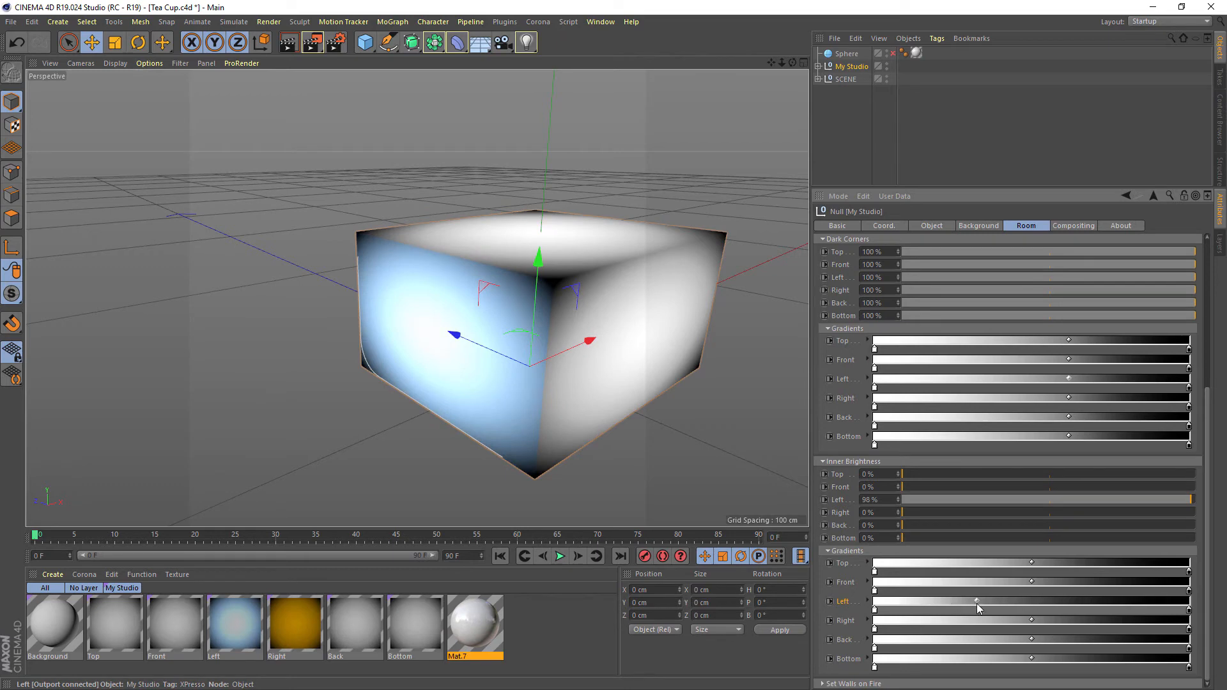
left_click_drag(1189, 611, 1132, 615)
key("ctrl+z")
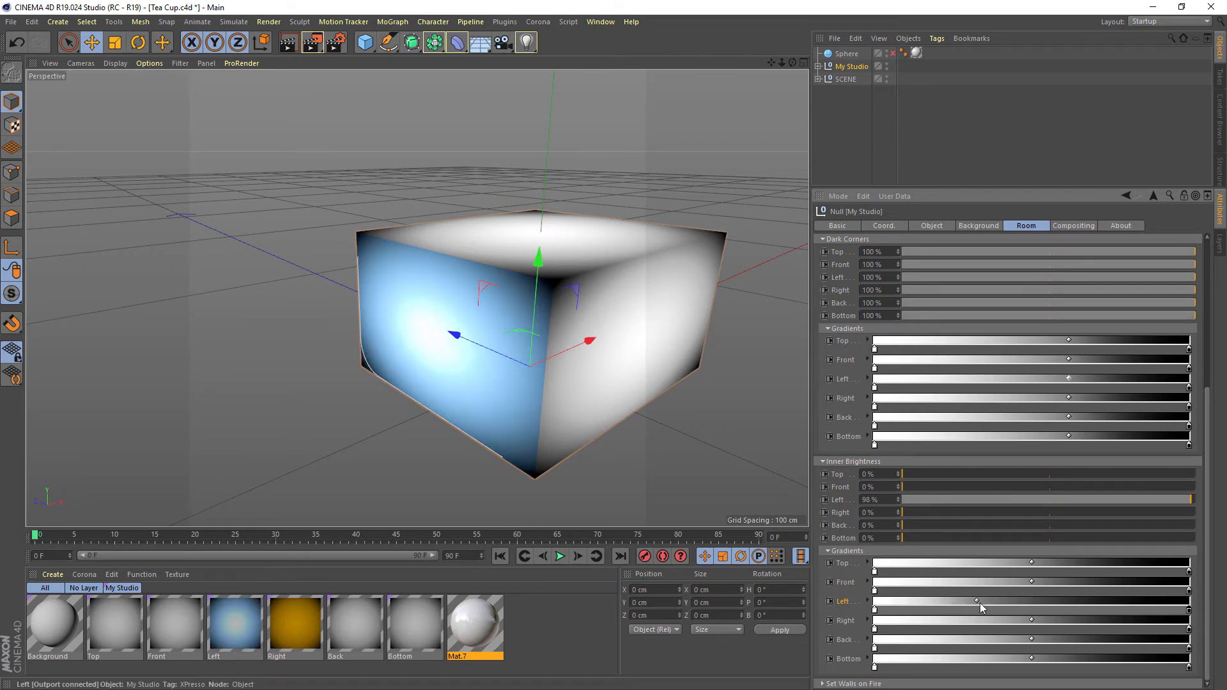
left_click_drag(977, 601, 1033, 602)
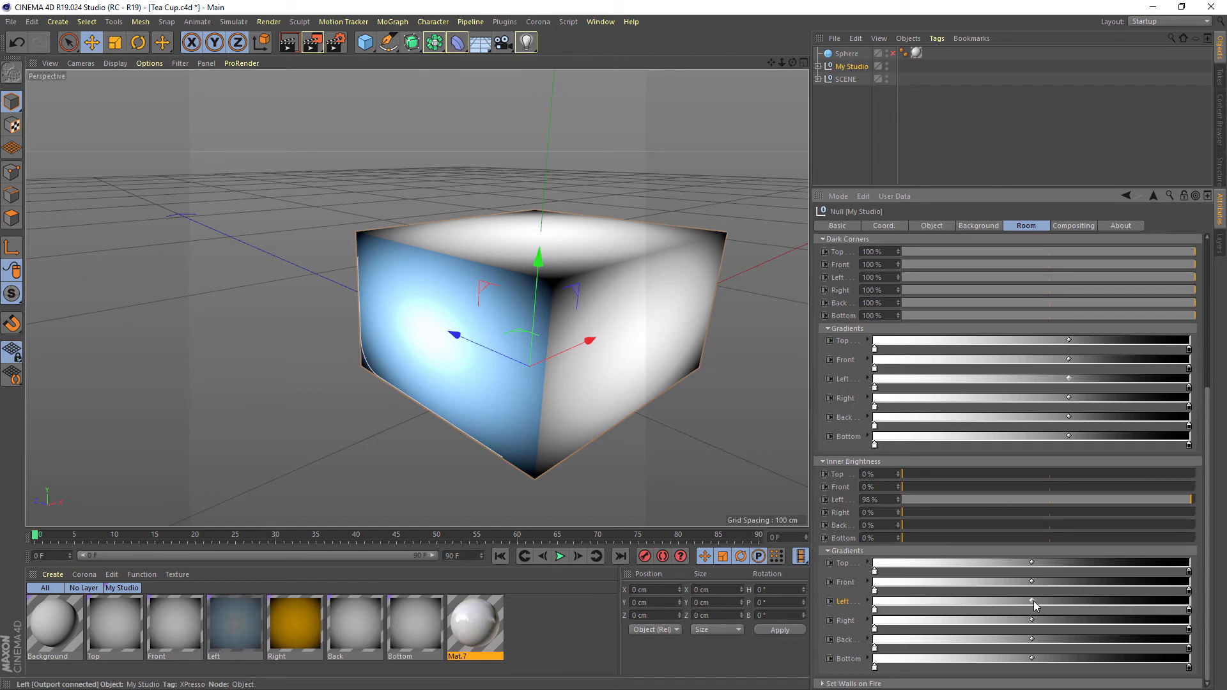
Reset the Left wall's Inner Brightness to 0% and collapse the Inner Brightness settings
left_click(871, 554)
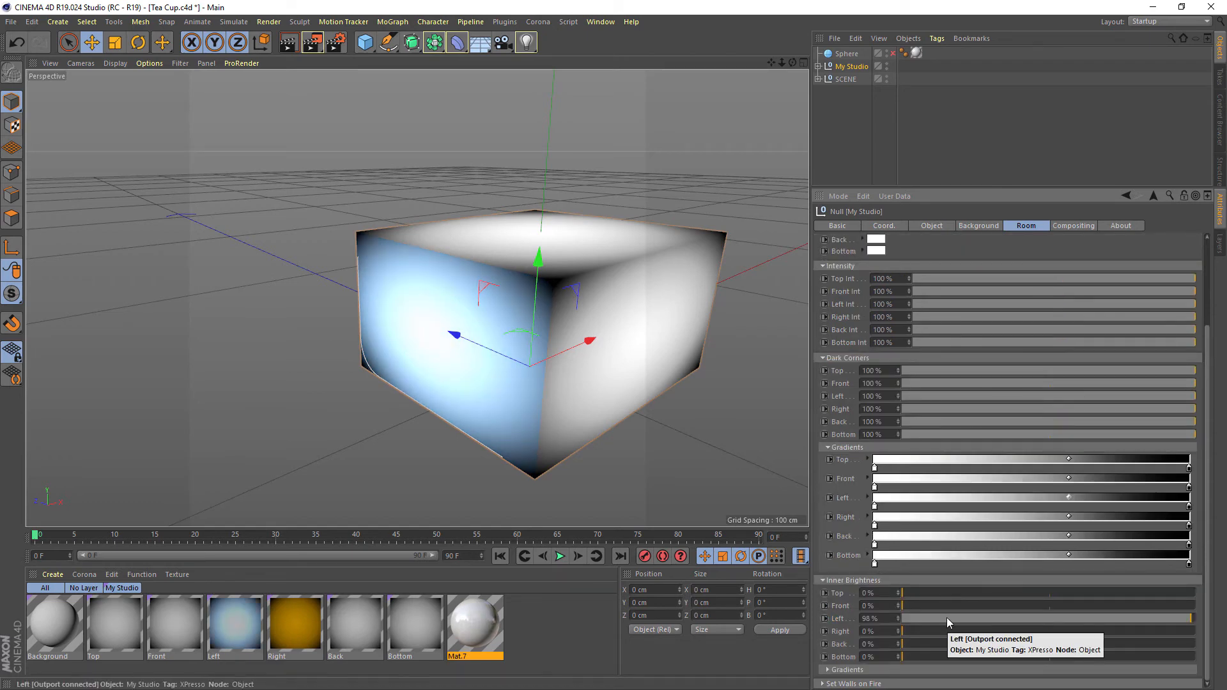
left_click_drag(1033, 620, 889, 626)
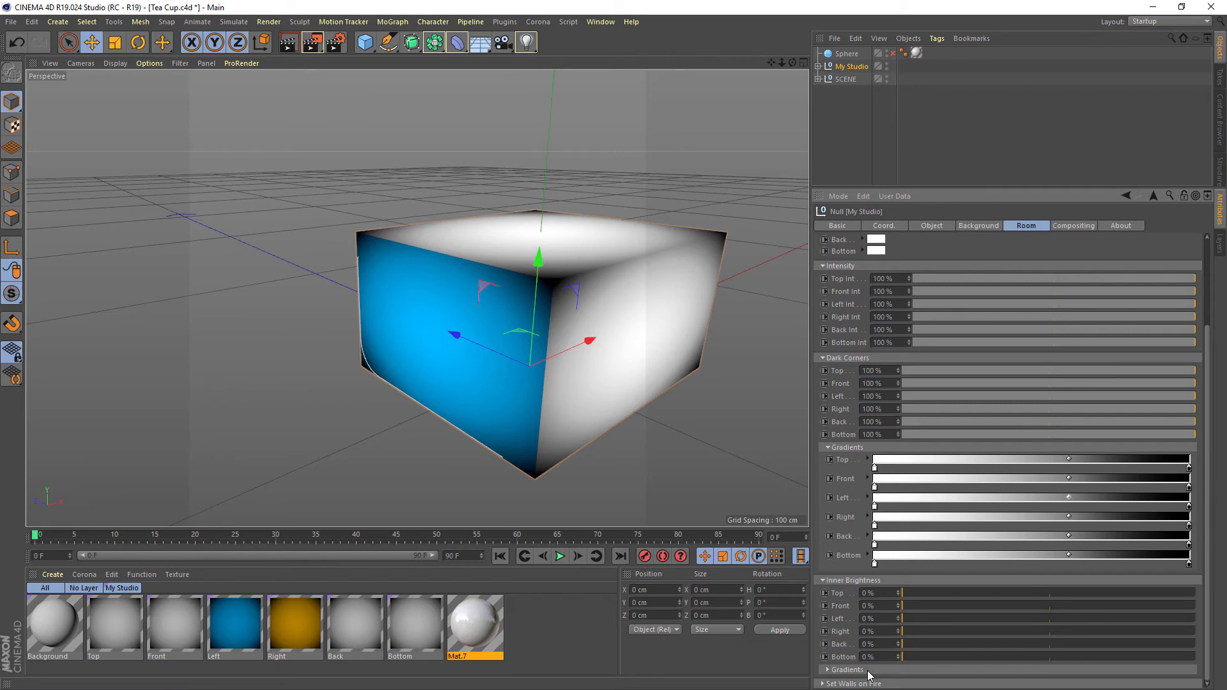
left_click(859, 581)
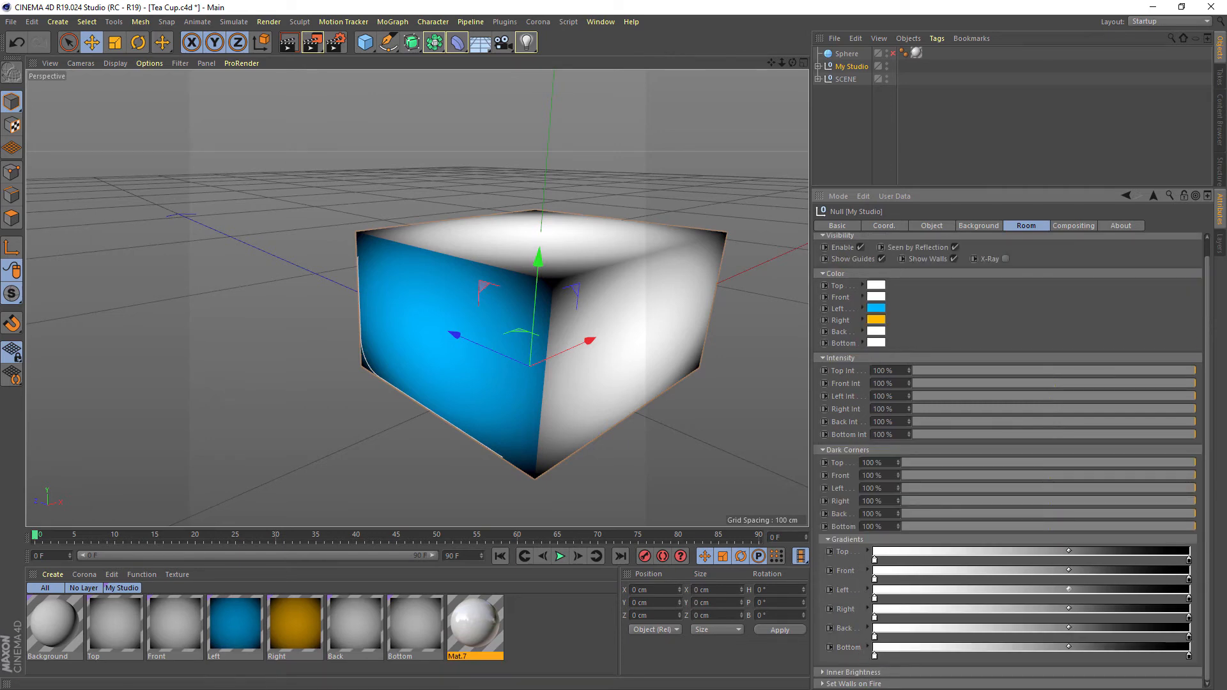
Expand the Set Walls on Fire settings and return the viewport to the tea cup view inside the room
left_click(869, 683)
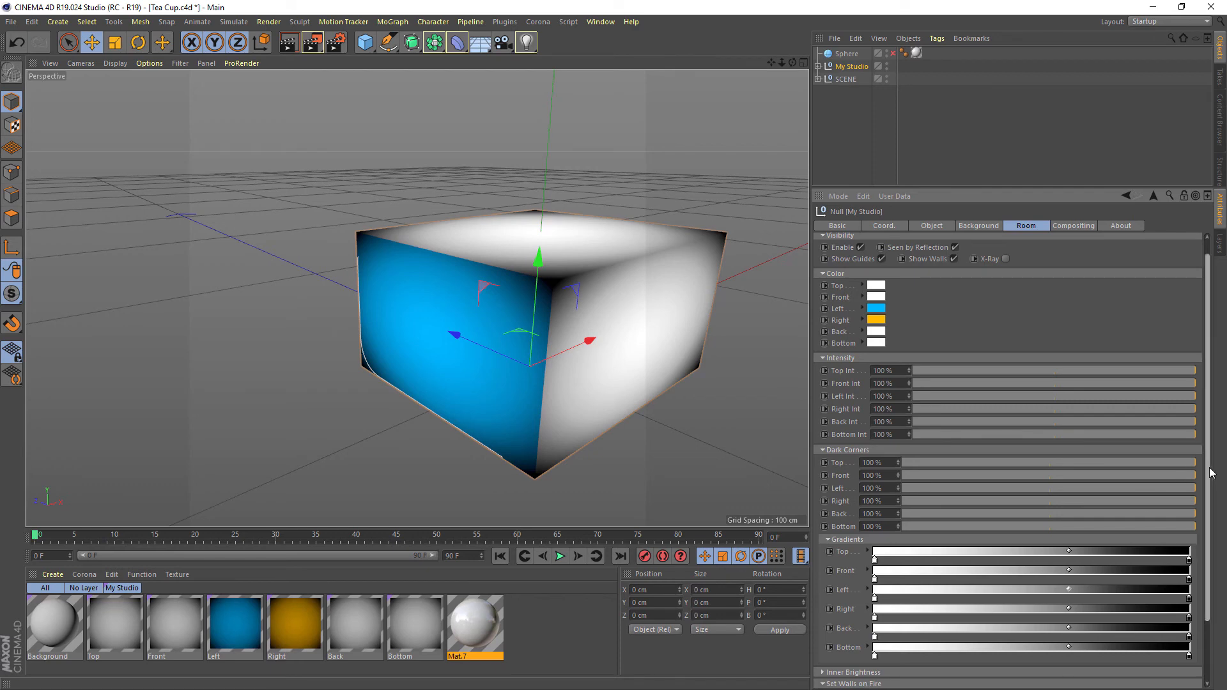
scroll(1209, 444, "down", 2)
middle_click(504, 313)
middle_click(305, 206)
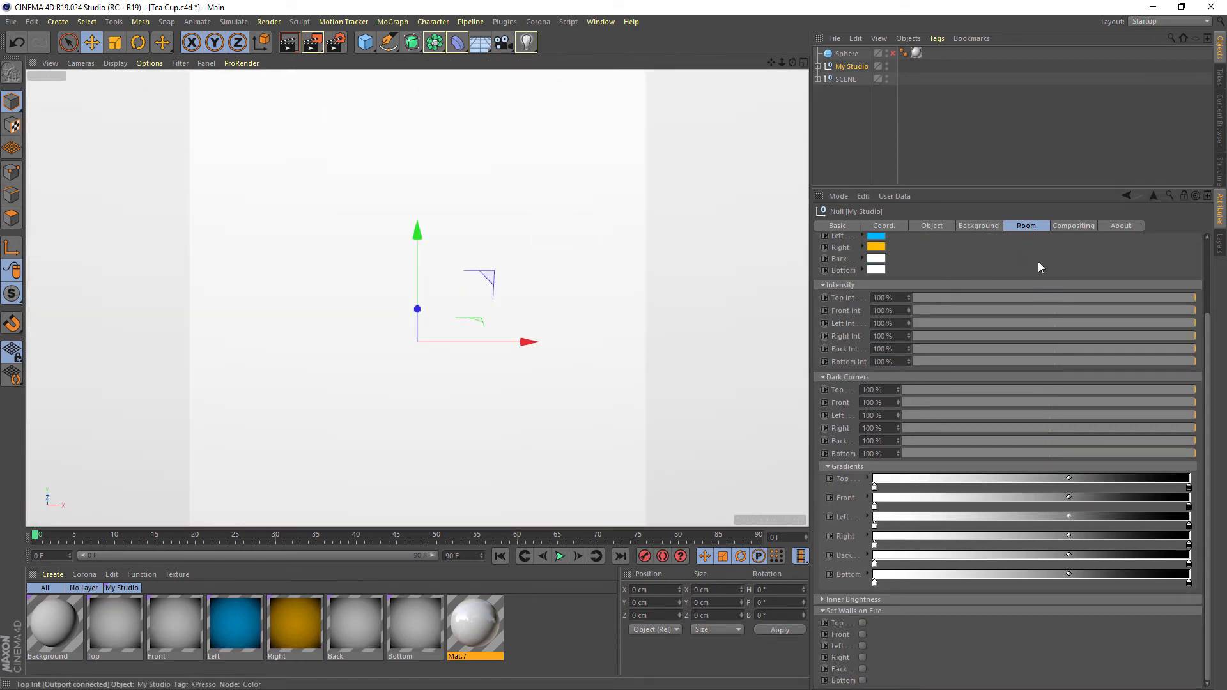
scroll(1021, 307, "up", 3)
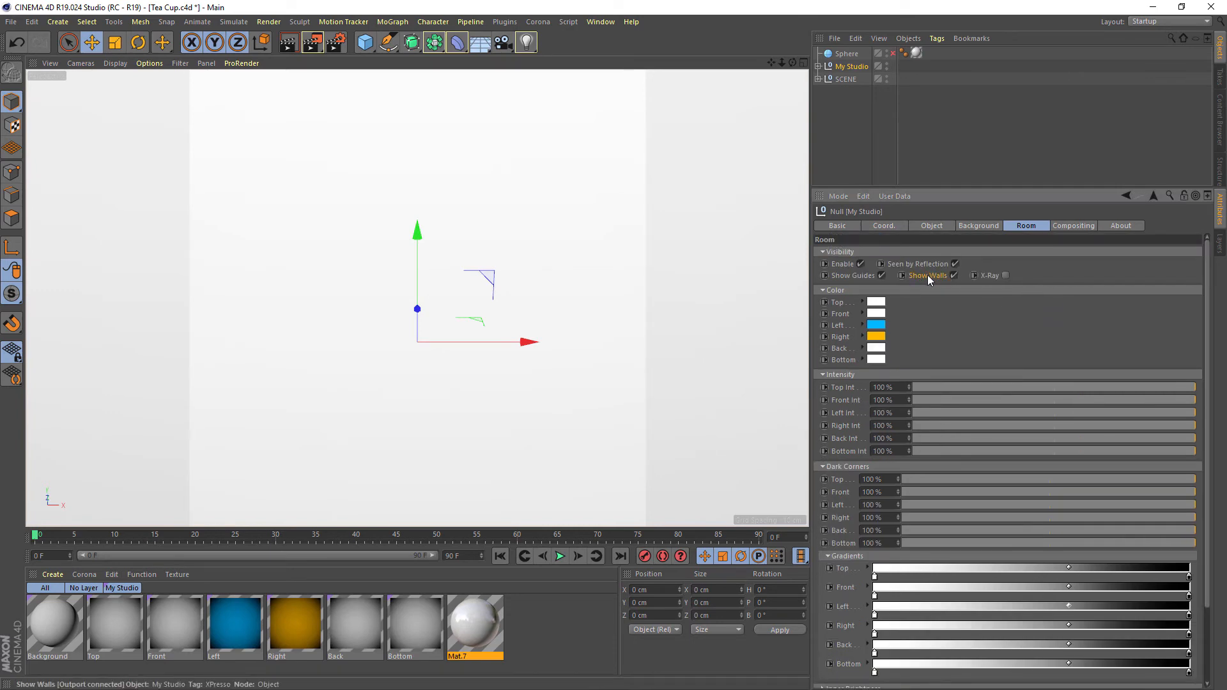
Turn off Show Walls for the room and render the tea cup to the Picture Viewer
left_click(953, 274)
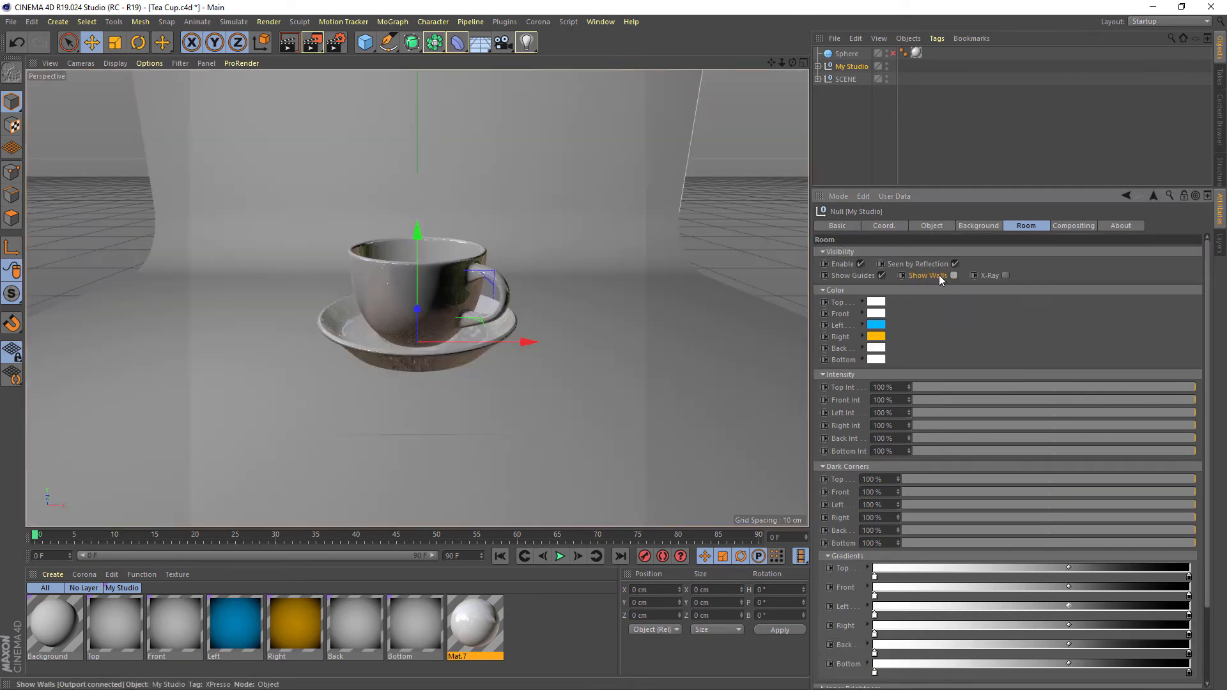
left_click(289, 49)
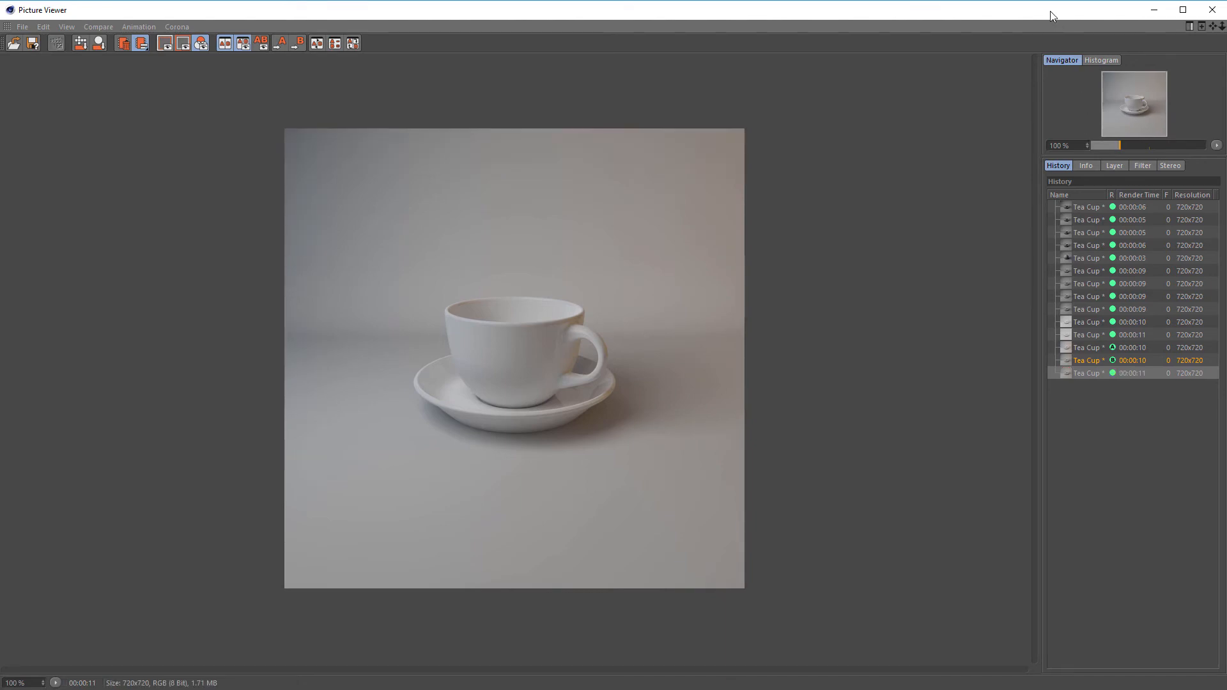
double_click(996, 14)
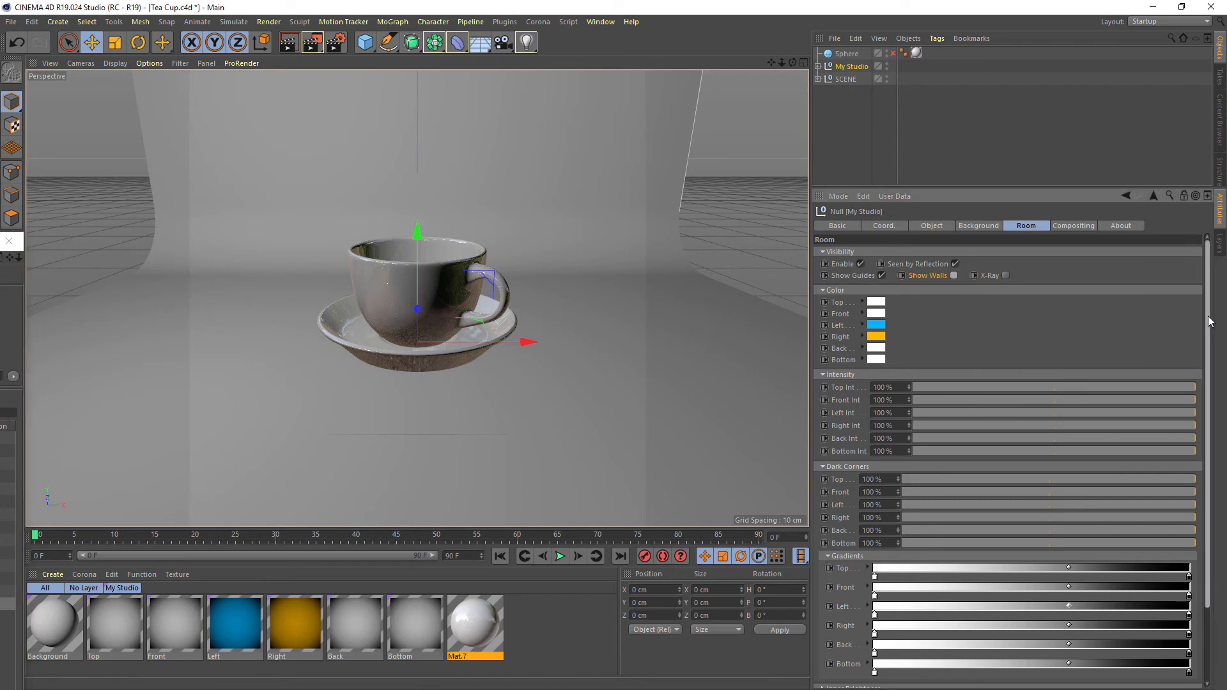
Set the Top, Front, Left, Right, Back and Bottom walls on fire and render the tea cup to the Picture Viewer
scroll(1208, 293, "down", 3)
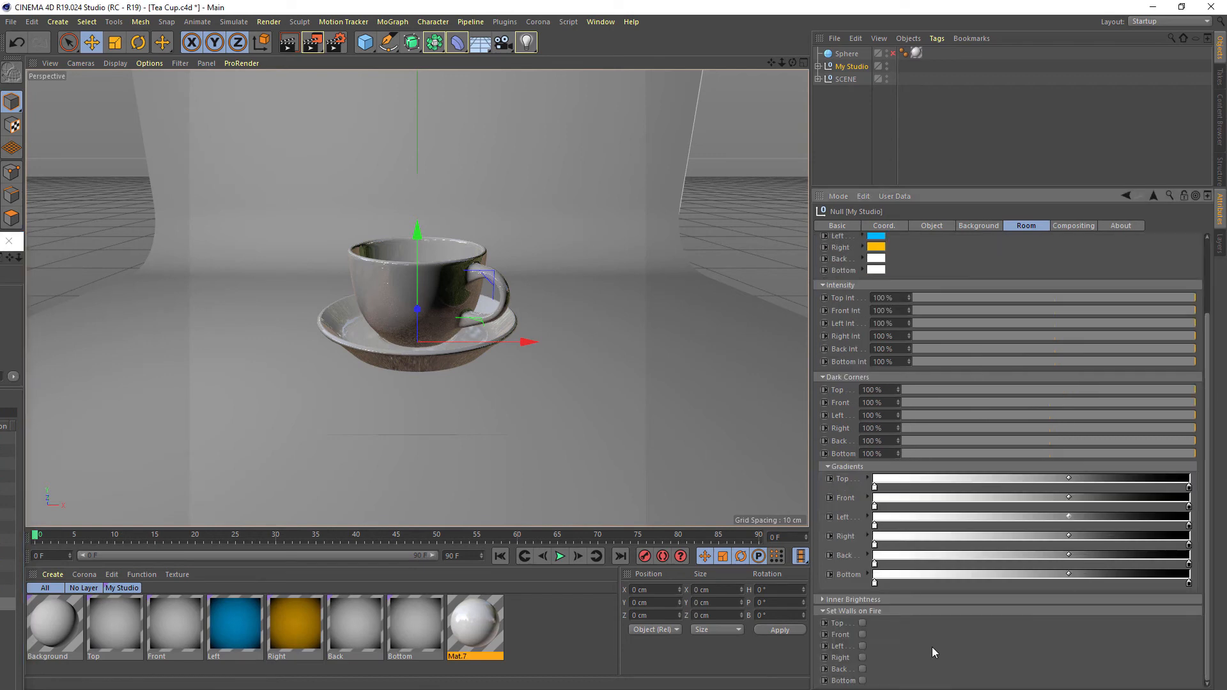
left_click(862, 623)
left_click(862, 635)
left_click(862, 646)
left_click(862, 658)
left_click(862, 669)
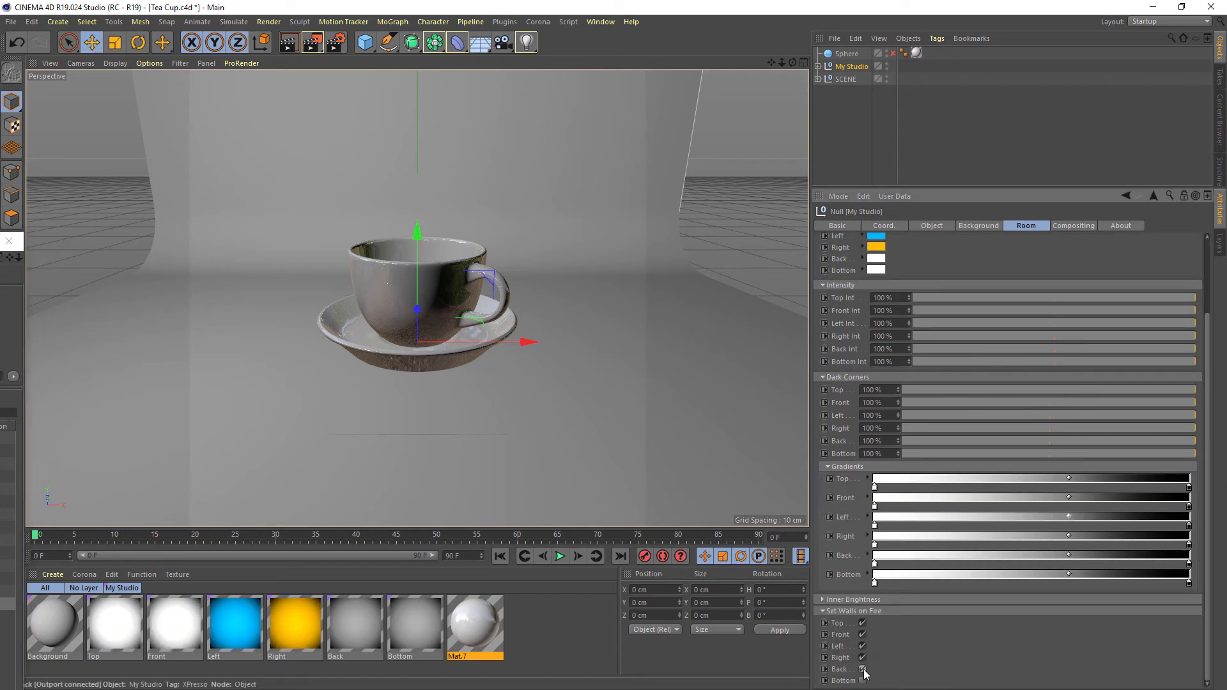
left_click(862, 680)
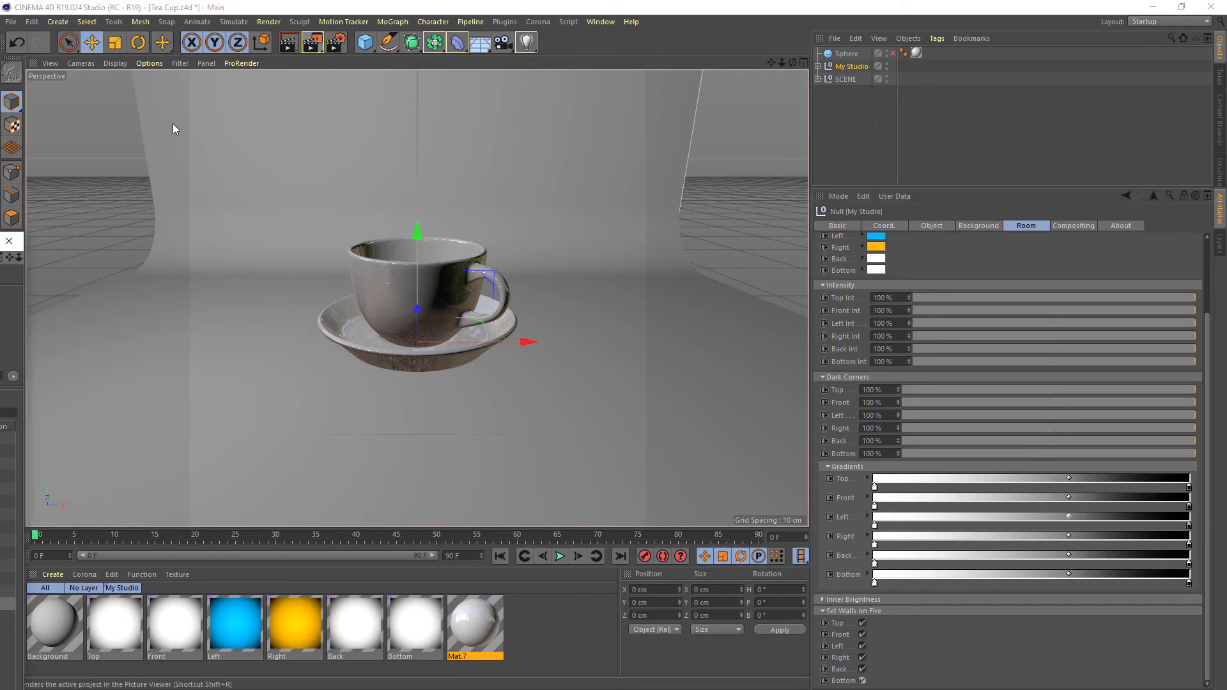
key("shift+r")
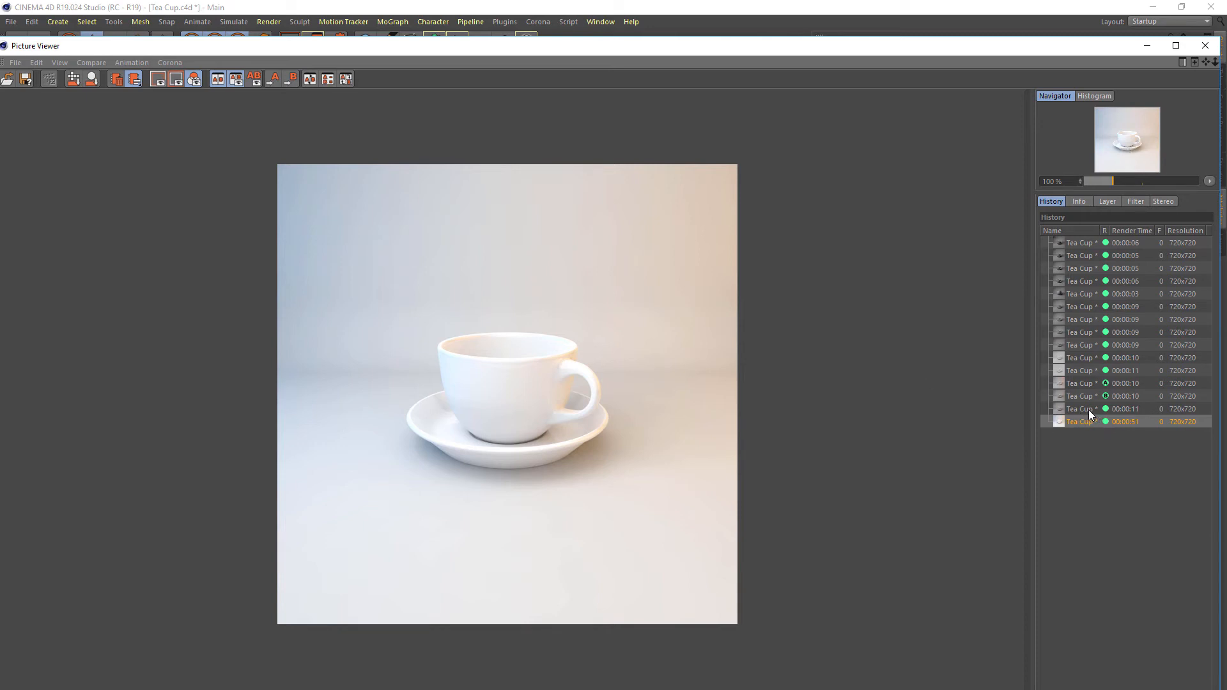
Compare the walls-on-fire render as image B with the previous render as image A, moving the split line to the image's upper edge
key("b")
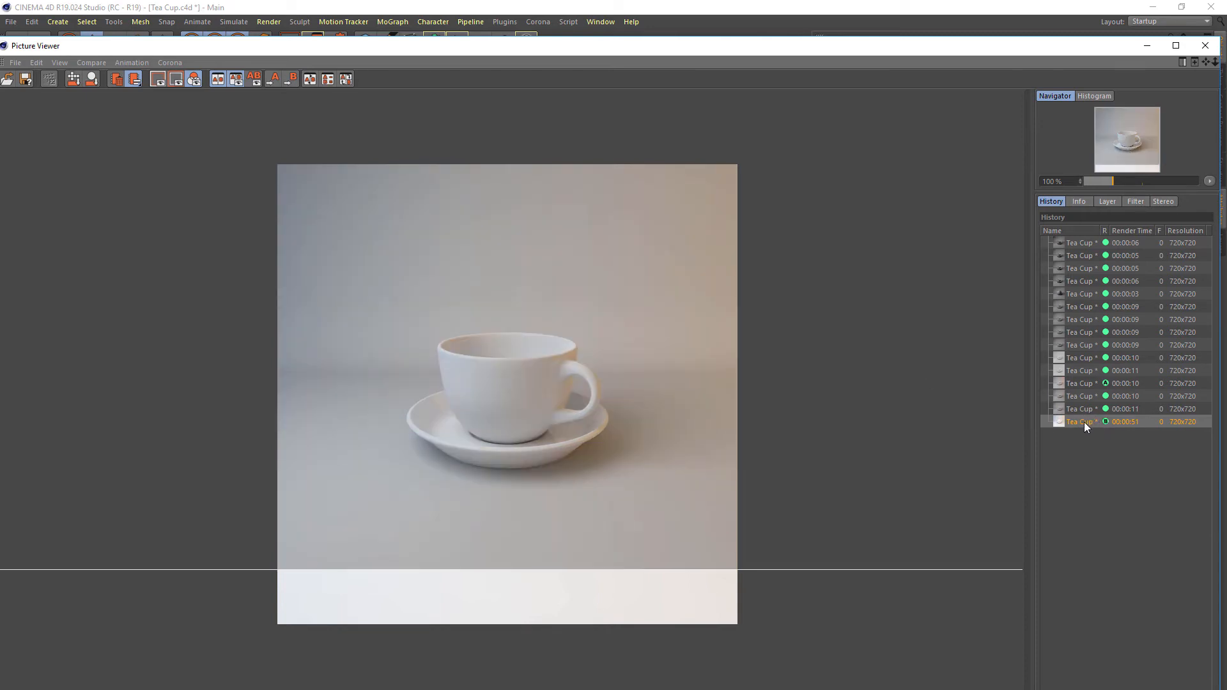
left_click(1079, 412)
key("a")
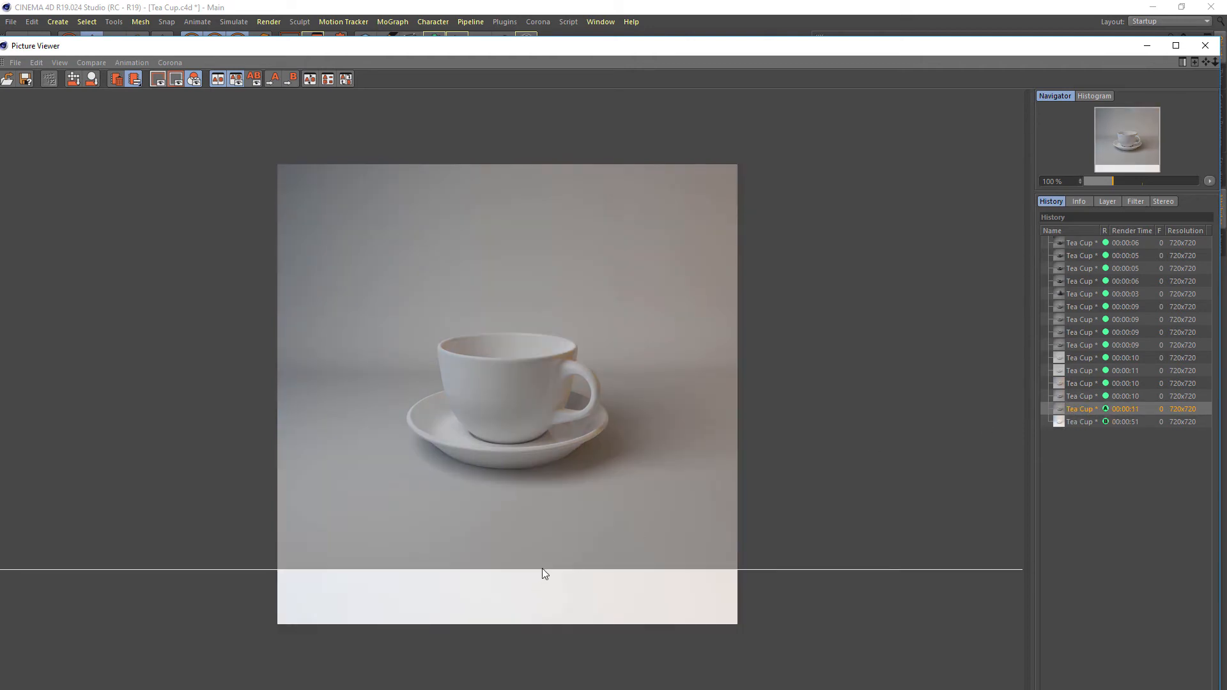
left_click_drag(540, 569, 608, 148)
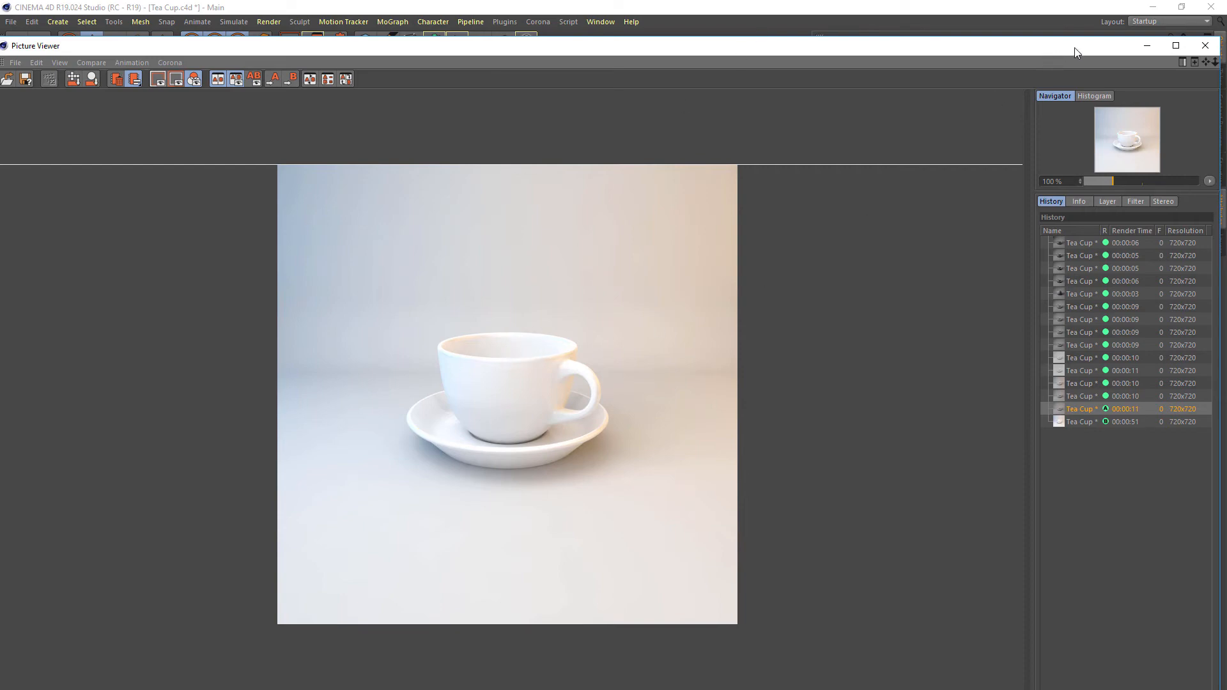
left_click_drag(1075, 46, 0, 123)
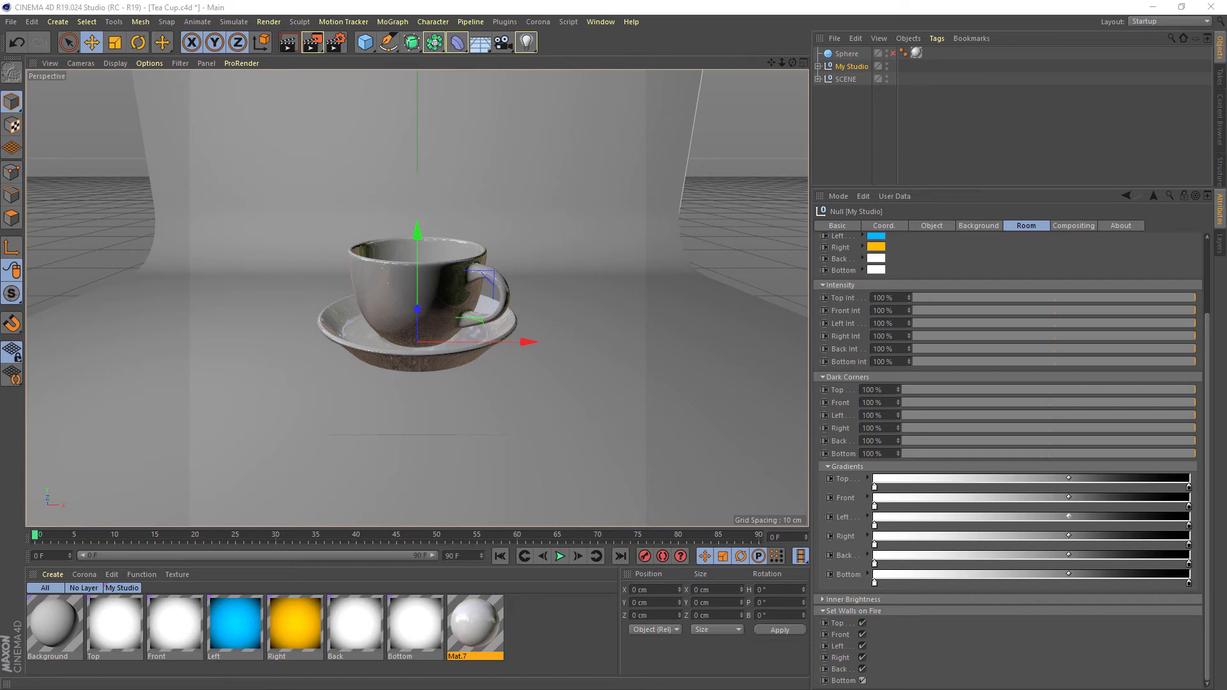
left_click_drag(0, 133, 667, 55)
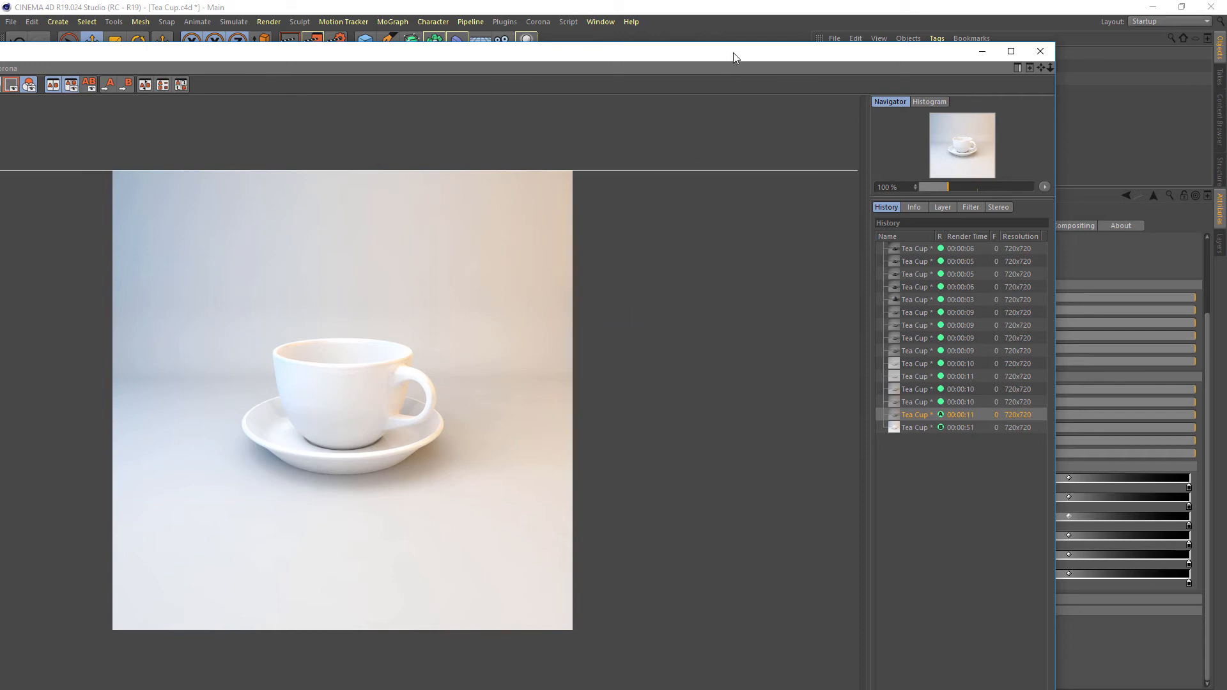
Move the Picture Viewer aside, enlarge the room settings area and set the Top wall color to light red
left_click_drag(734, 53, 0, 169)
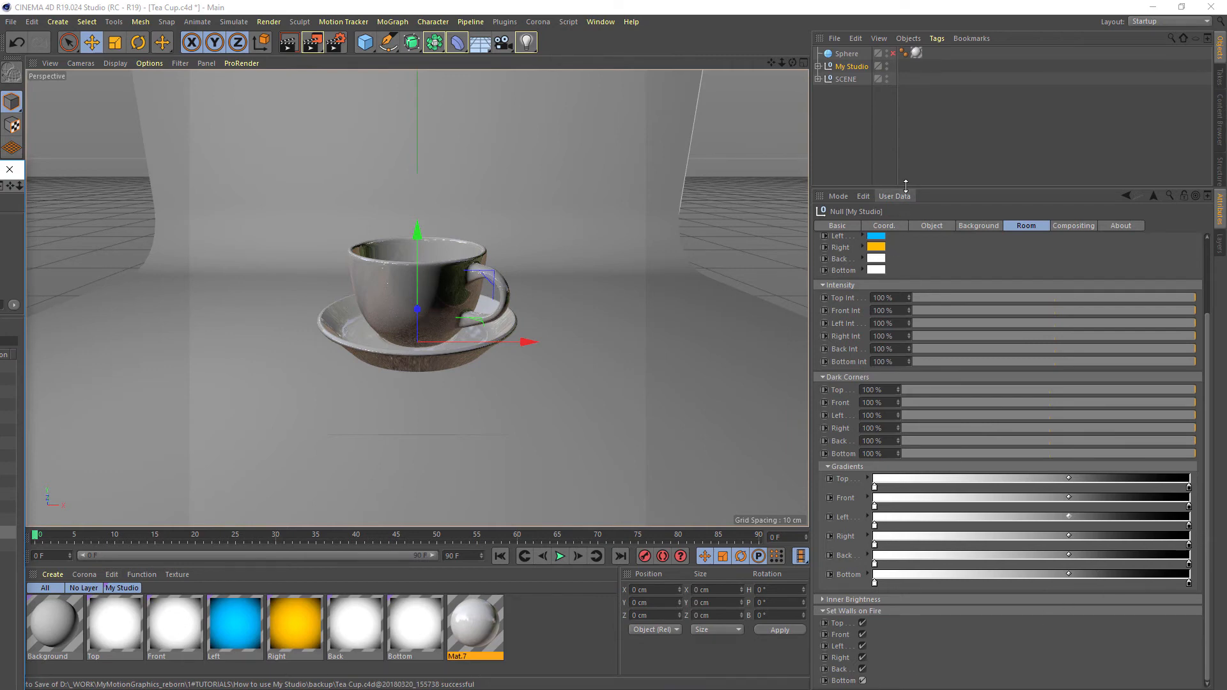
left_click_drag(908, 189, 910, 125)
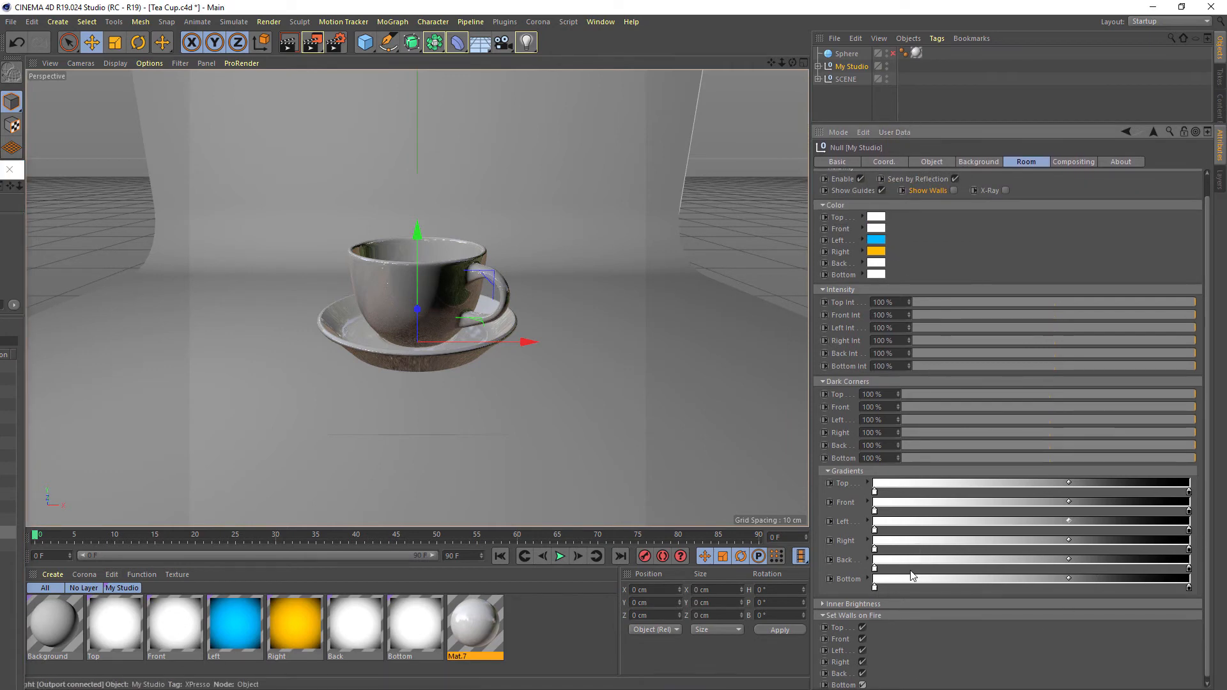
left_click(880, 224)
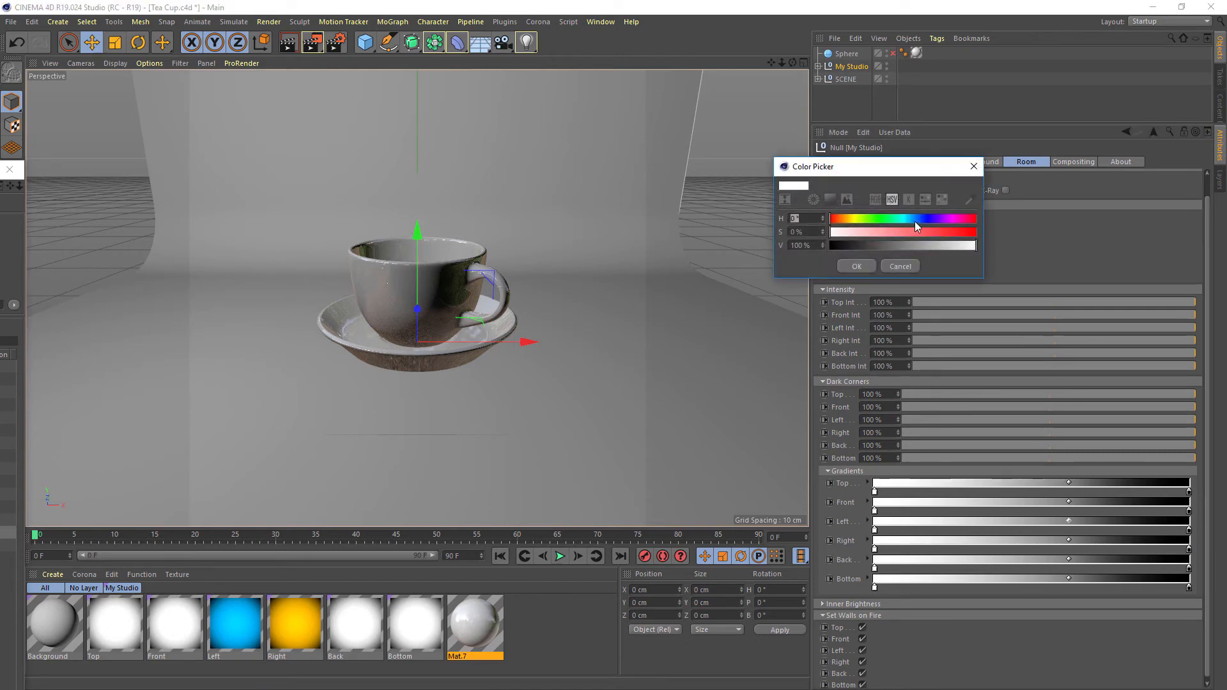
left_click(906, 232)
left_click(872, 265)
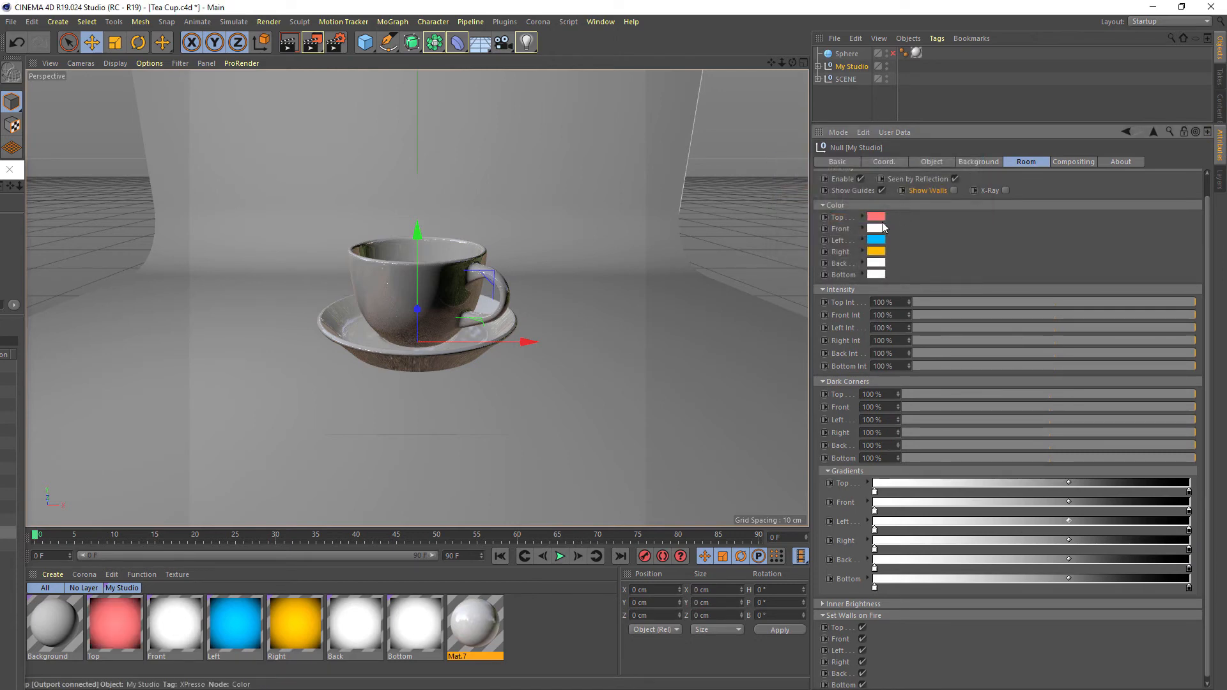
Set the Front wall color to blue with hue 216° and saturation 80%
left_click(881, 229)
left_click(918, 224)
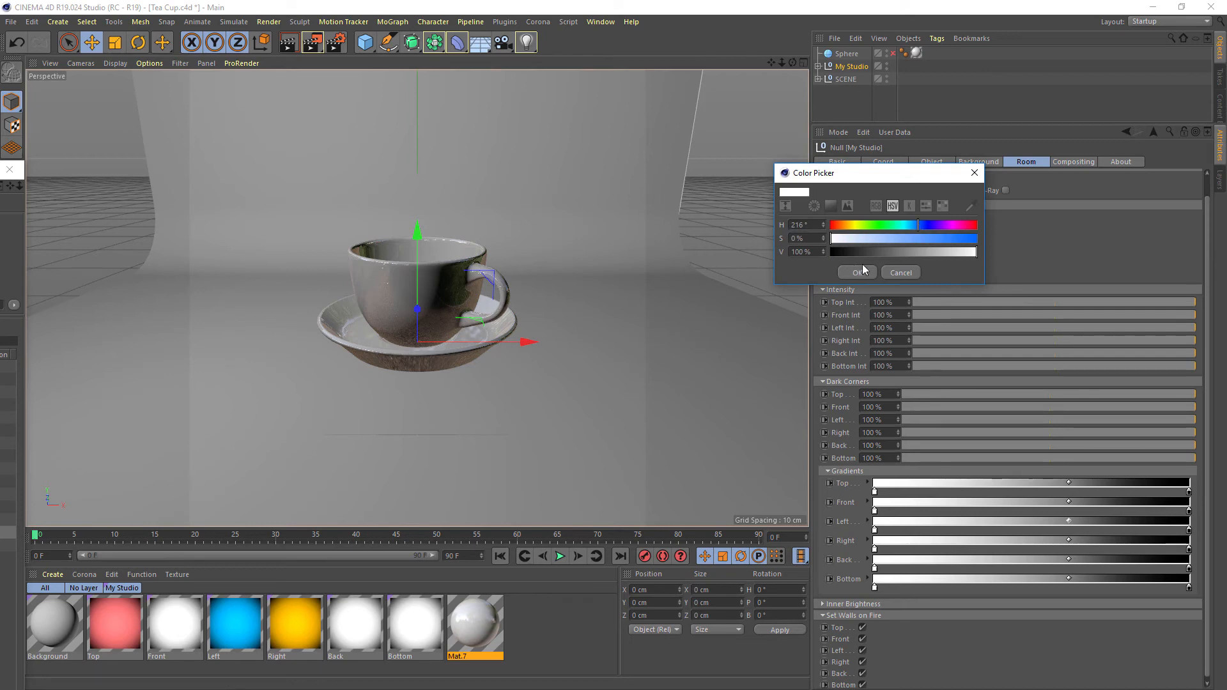
left_click(949, 240)
left_click(857, 269)
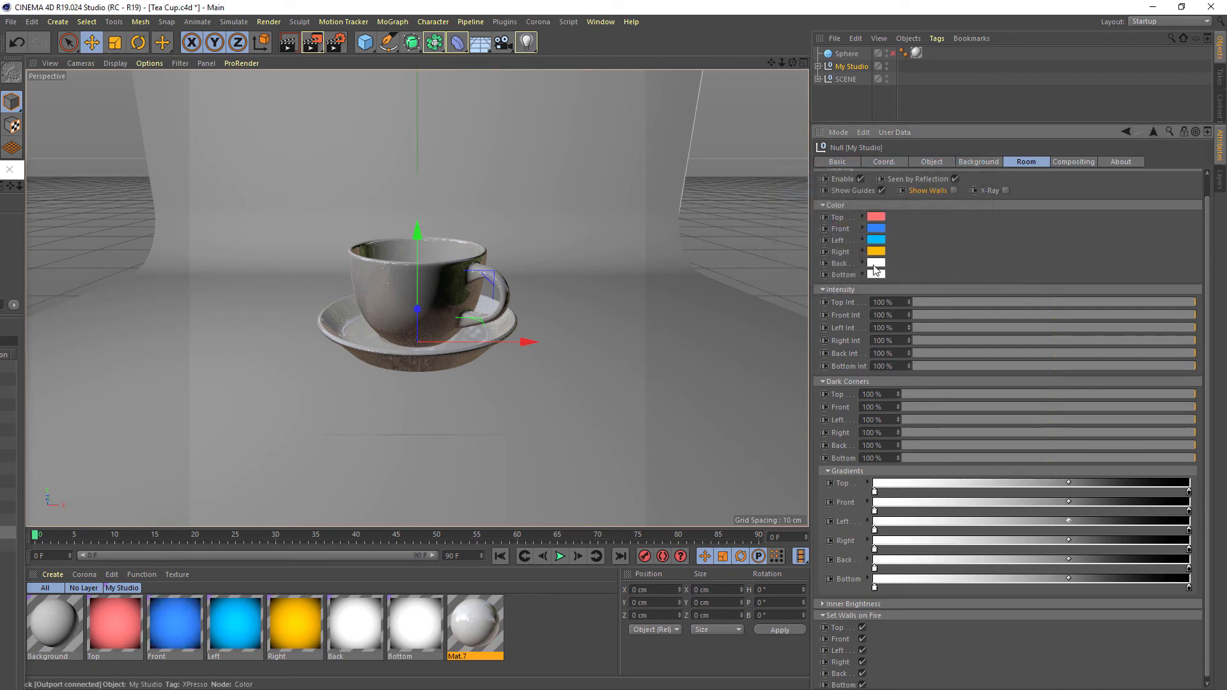
Set the Back wall color to green with hue 127° and saturation 94%, and try a yellow hue for the Bottom wall
left_click(874, 263)
left_click(875, 262)
left_click(962, 278)
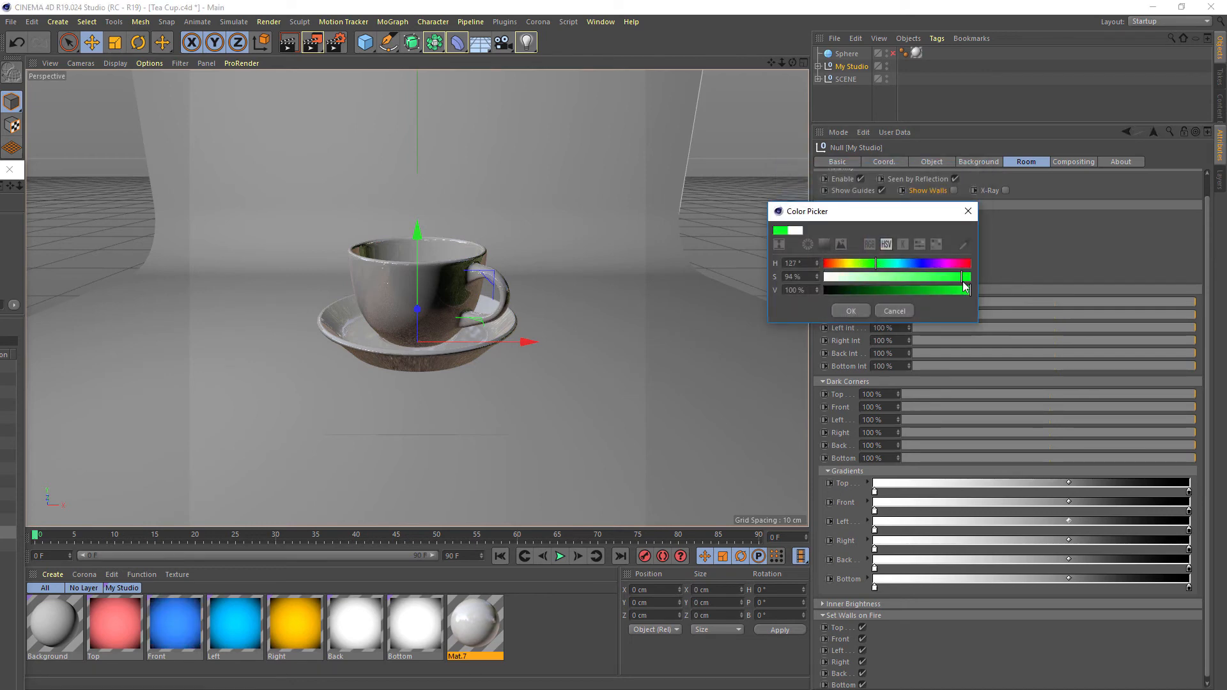
left_click(851, 310)
left_click(874, 275)
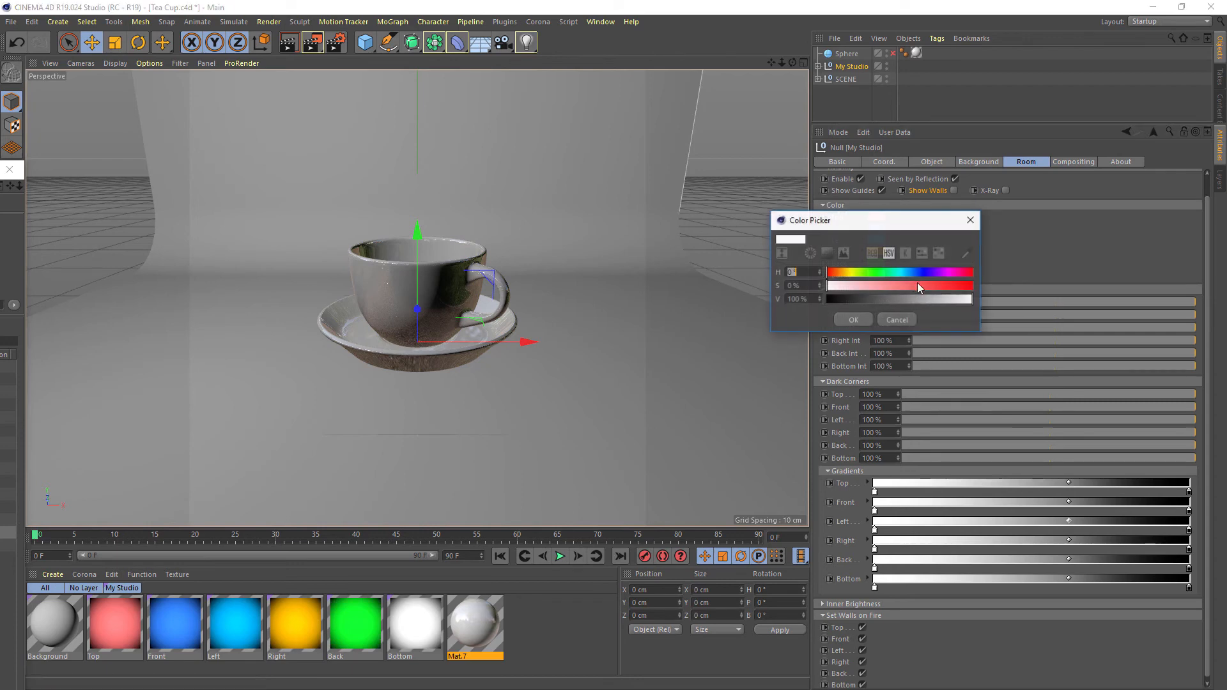
left_click(853, 273)
left_click(855, 320)
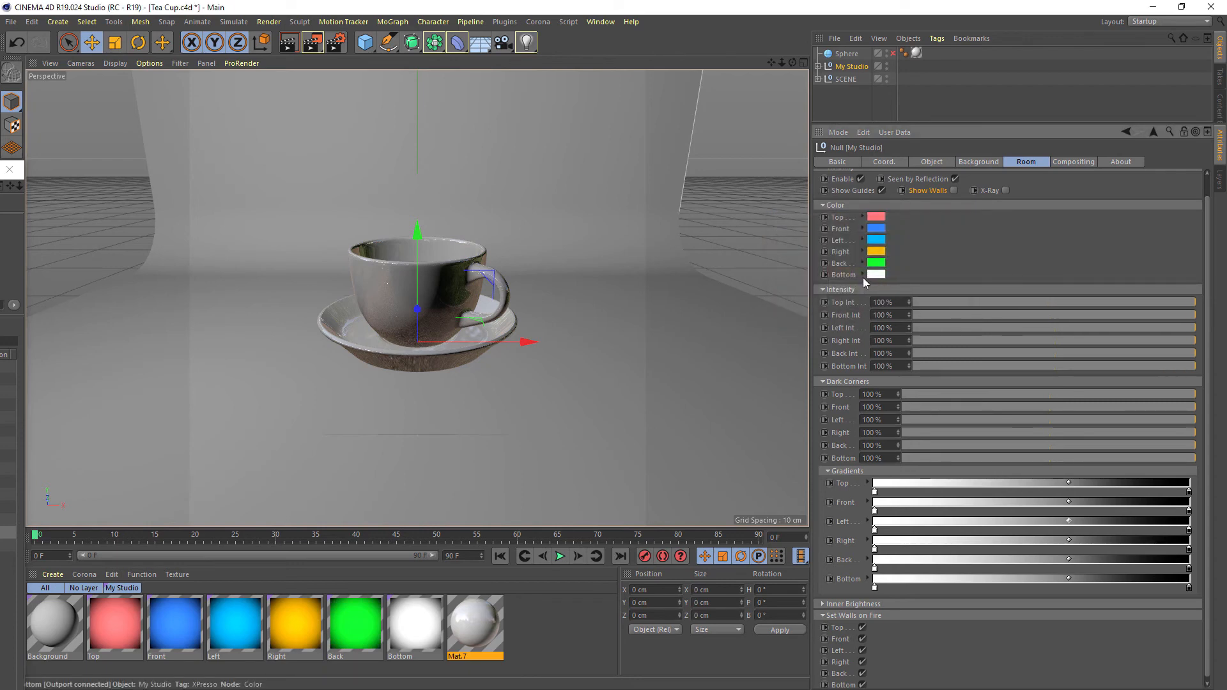
Turn off the fire setting for the Bottom and Back walls and set the Back wall color to white
left_click(861, 685)
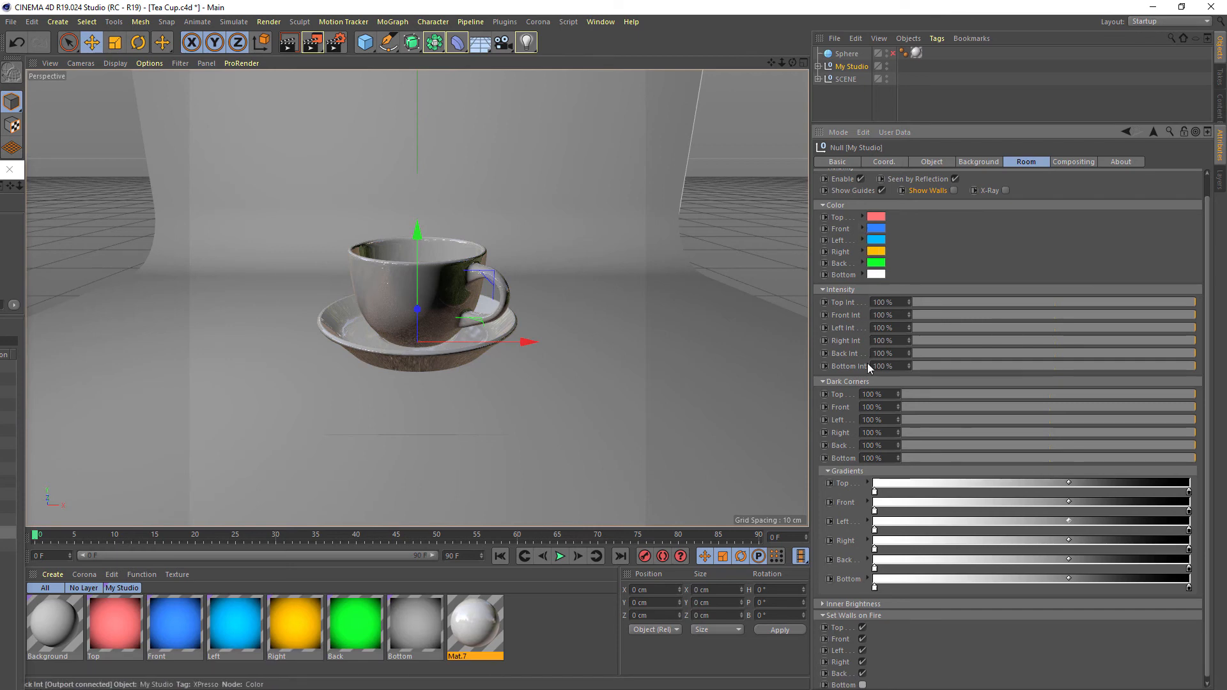
left_click(862, 674)
left_click(875, 274)
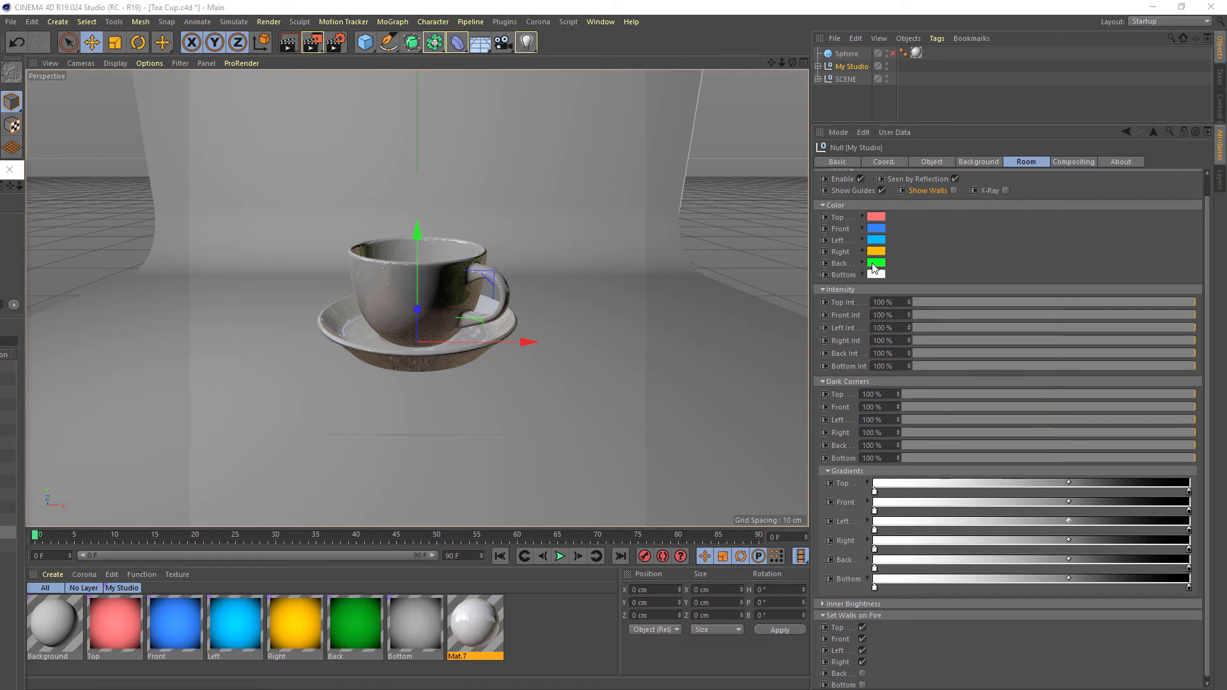
left_click(844, 309)
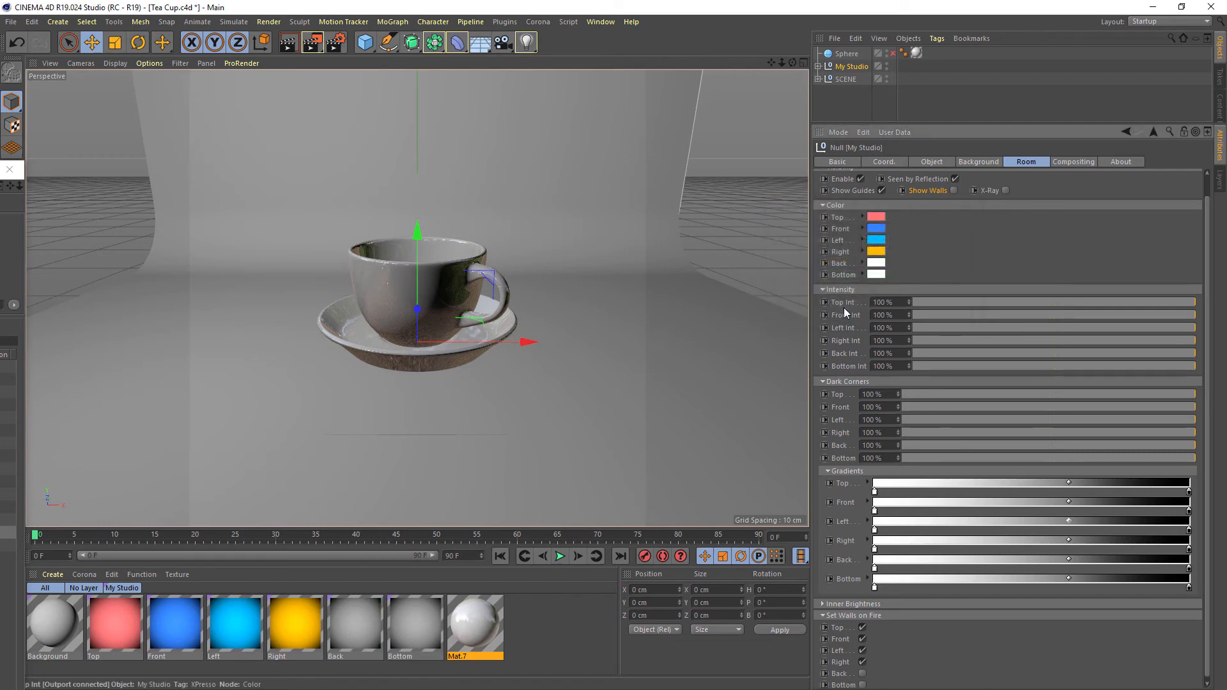
Set the Front wall color to green, keeping the Left wall color as it is
left_click(877, 241)
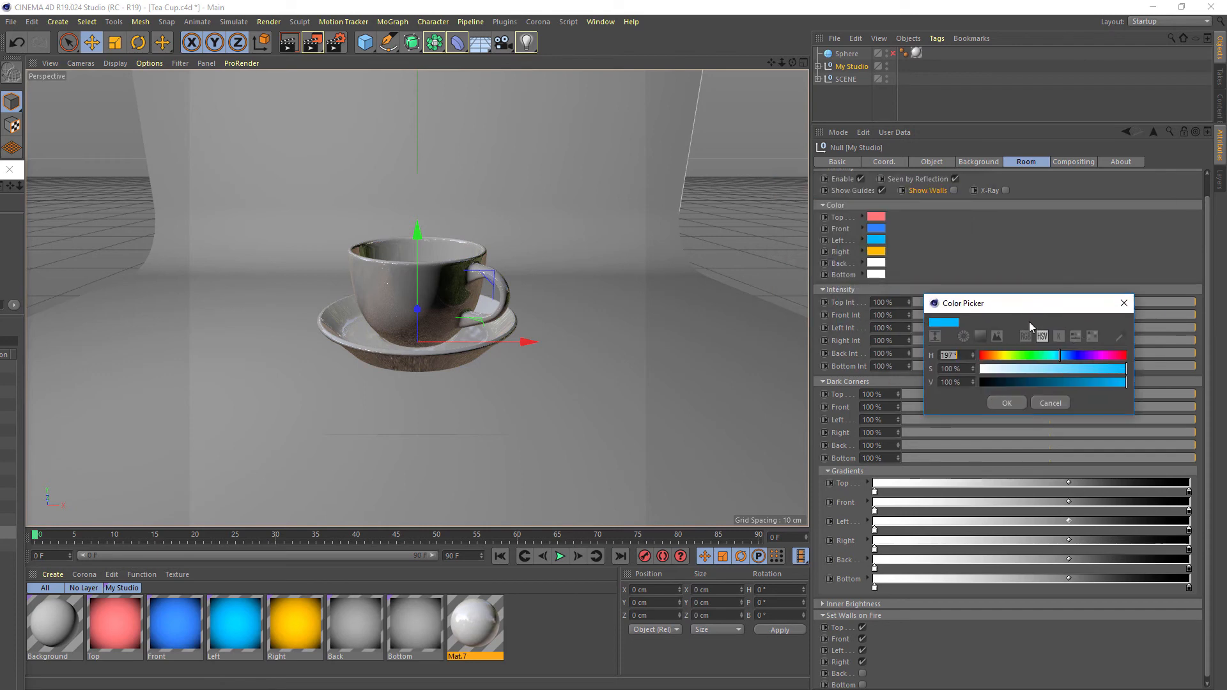
left_click(1046, 400)
left_click(877, 229)
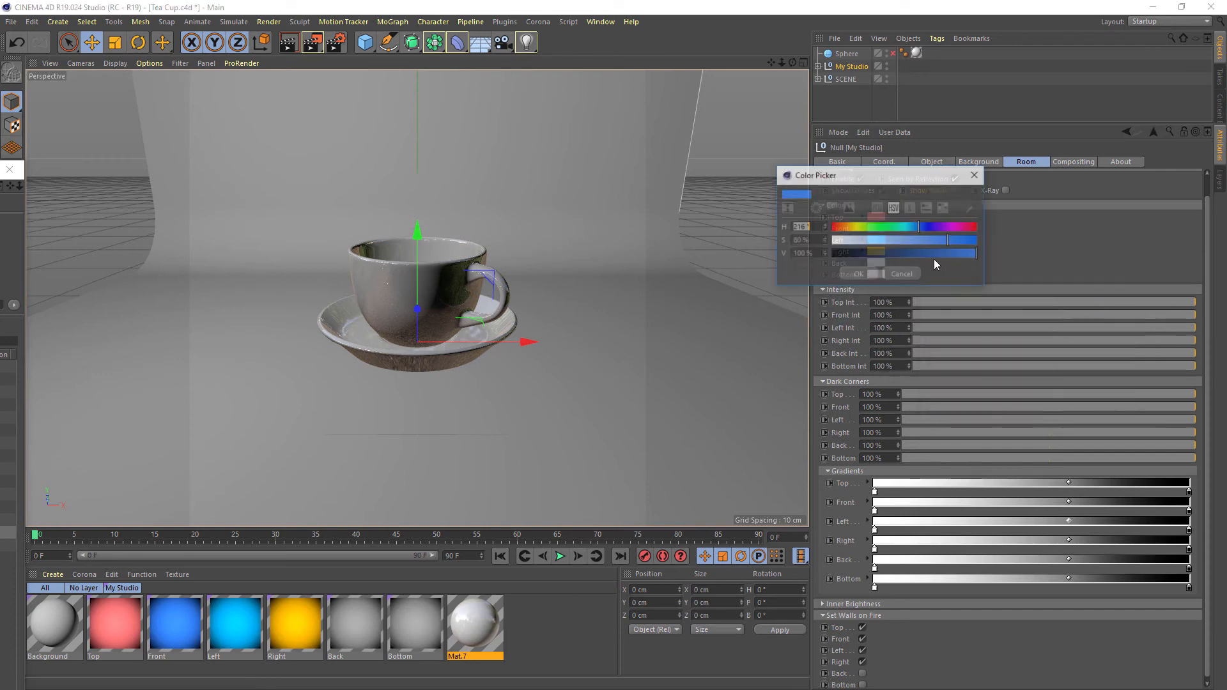
left_click(881, 227)
left_click(859, 274)
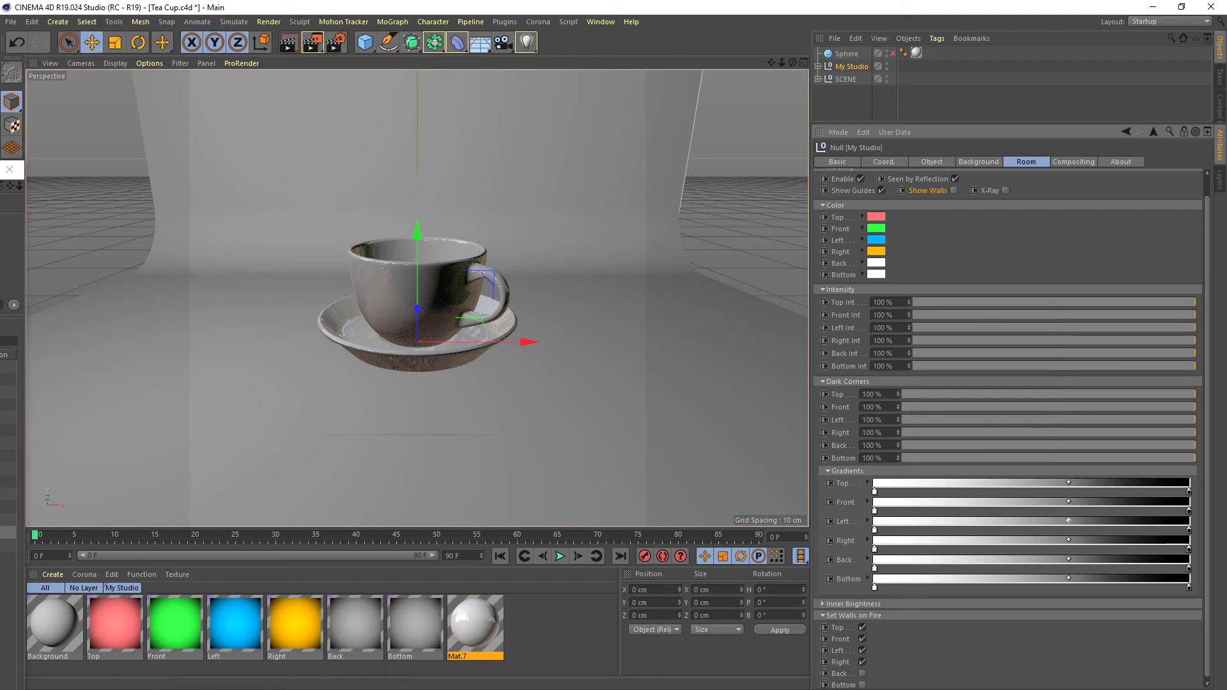
Filter the materials by No Layer and by the My Studio layer, ending with only the My Studio wall materials listed
left_click(126, 588)
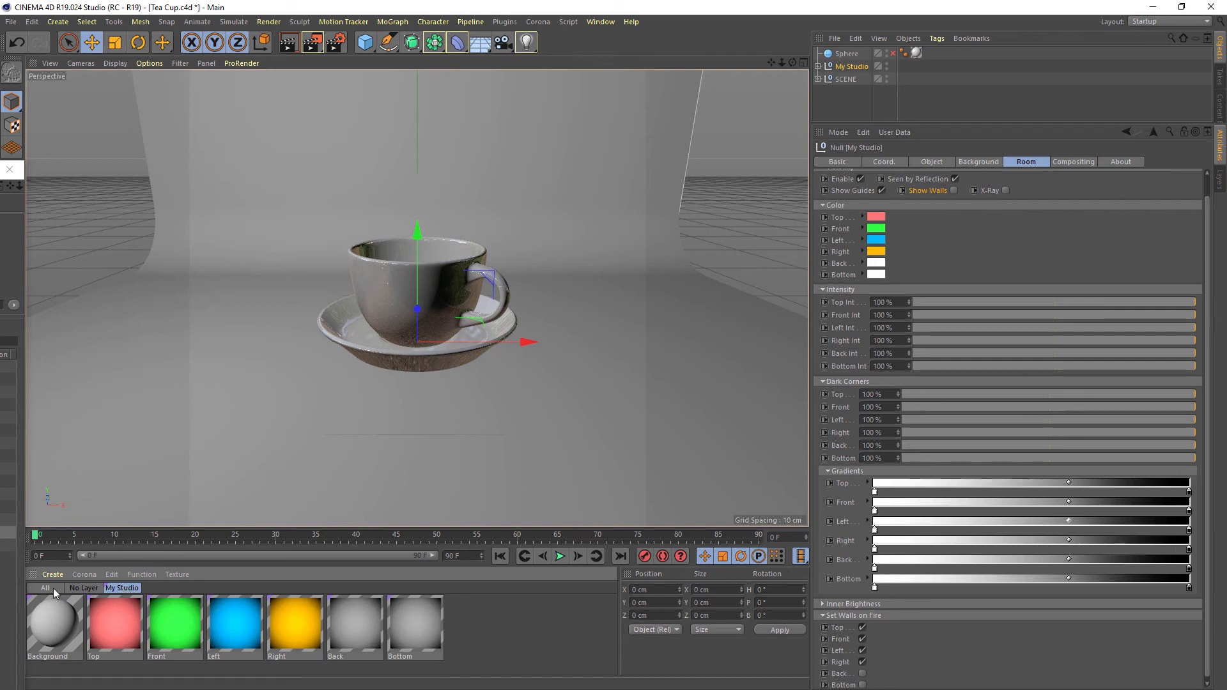
left_click(76, 589)
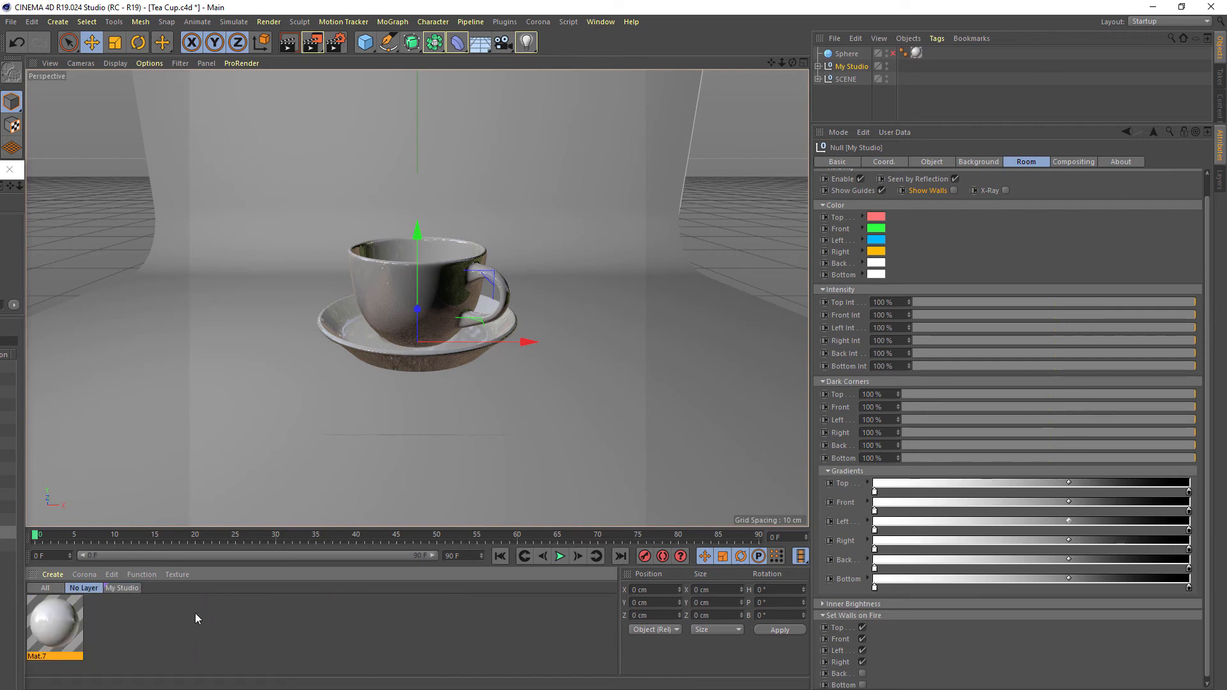
left_click(122, 588)
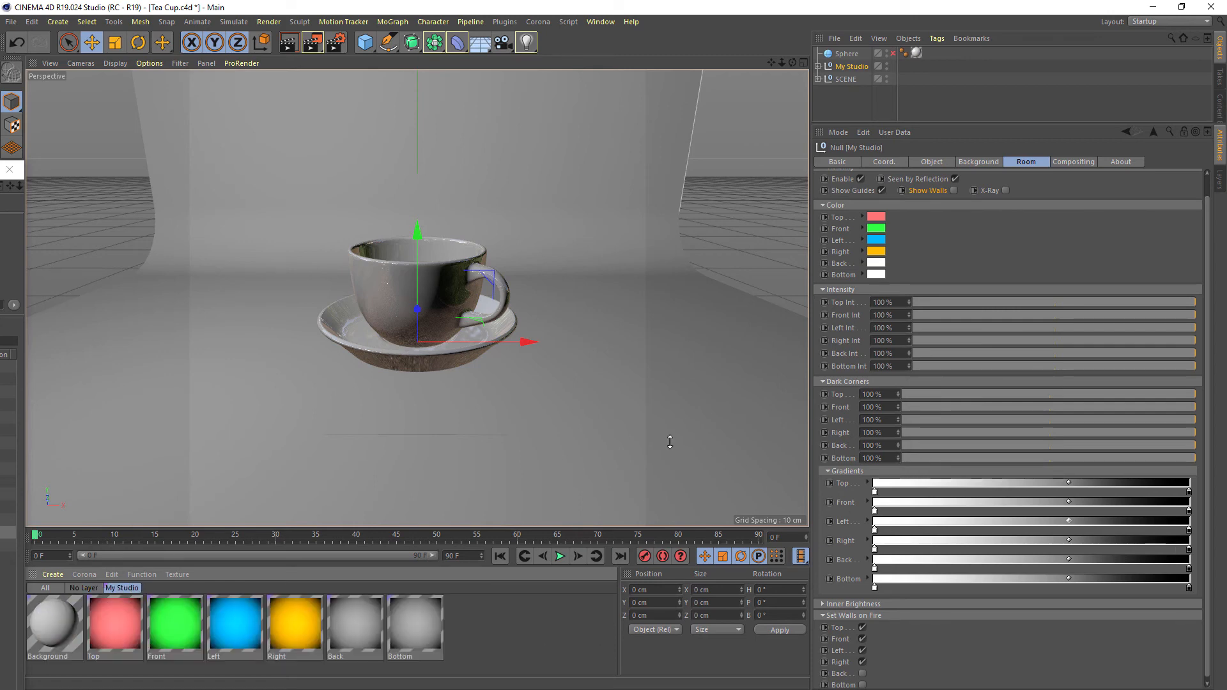
Set the Global Illumination Diffuse Depth to 2 and render the tea cup with the colored walls to the Picture Viewer
left_click(321, 48)
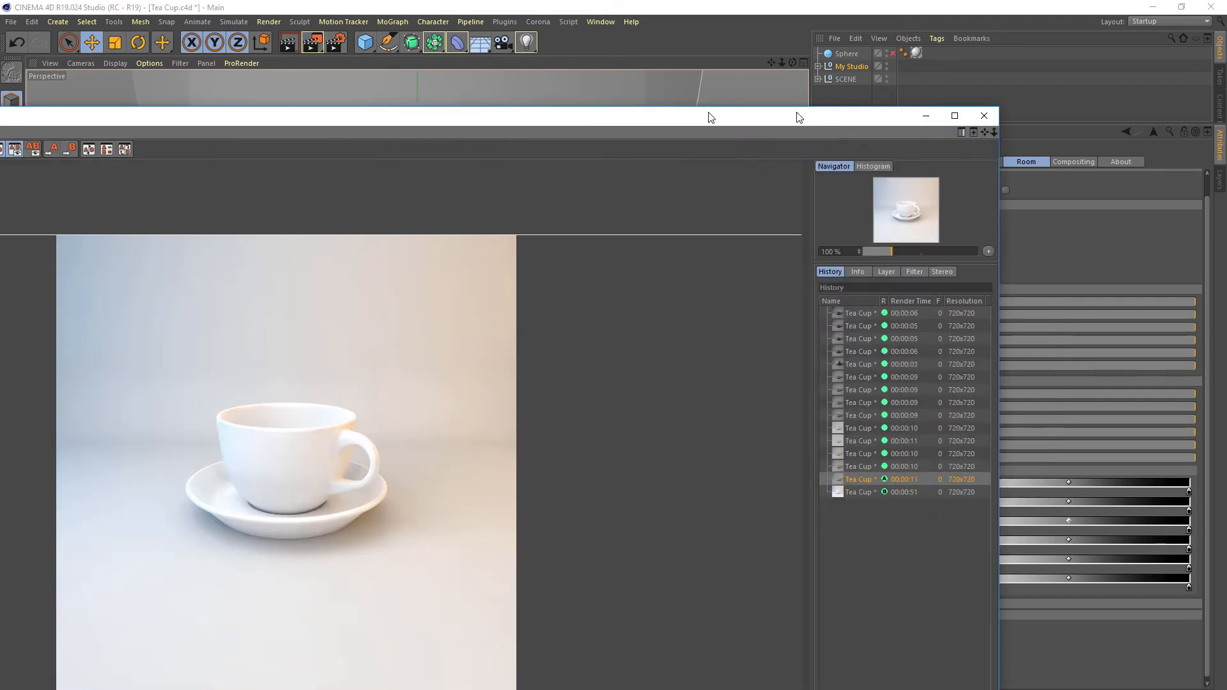
left_click_drag(709, 117, 903, 118)
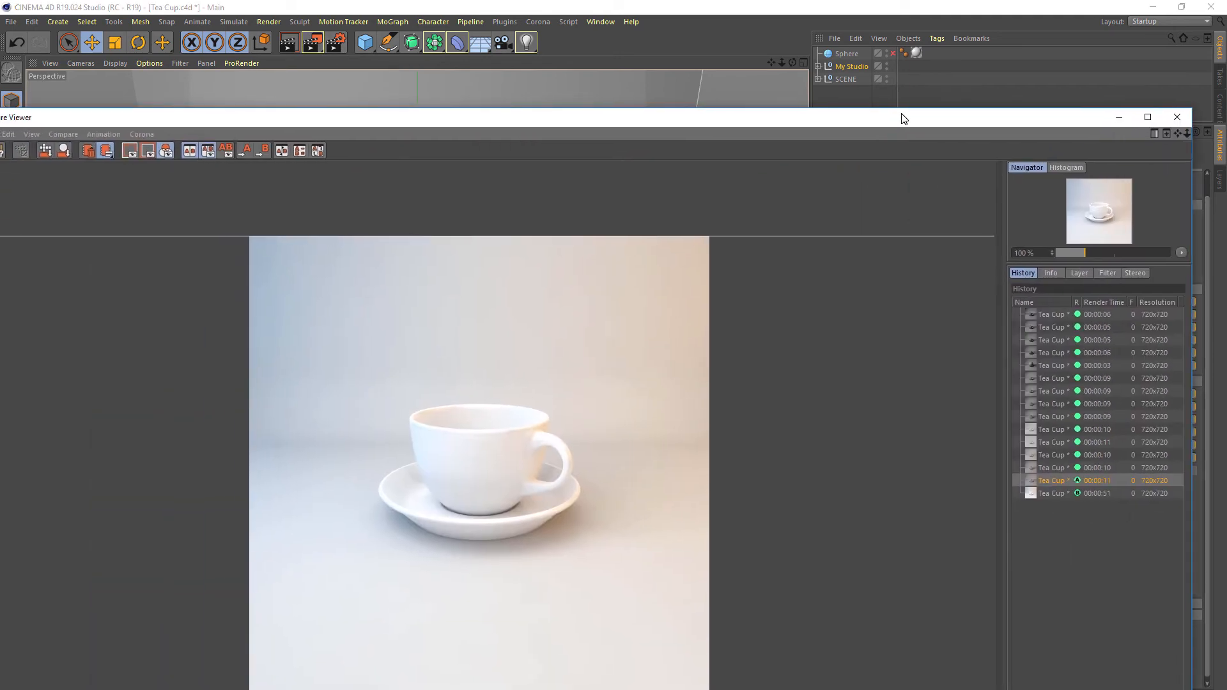
left_click(340, 46)
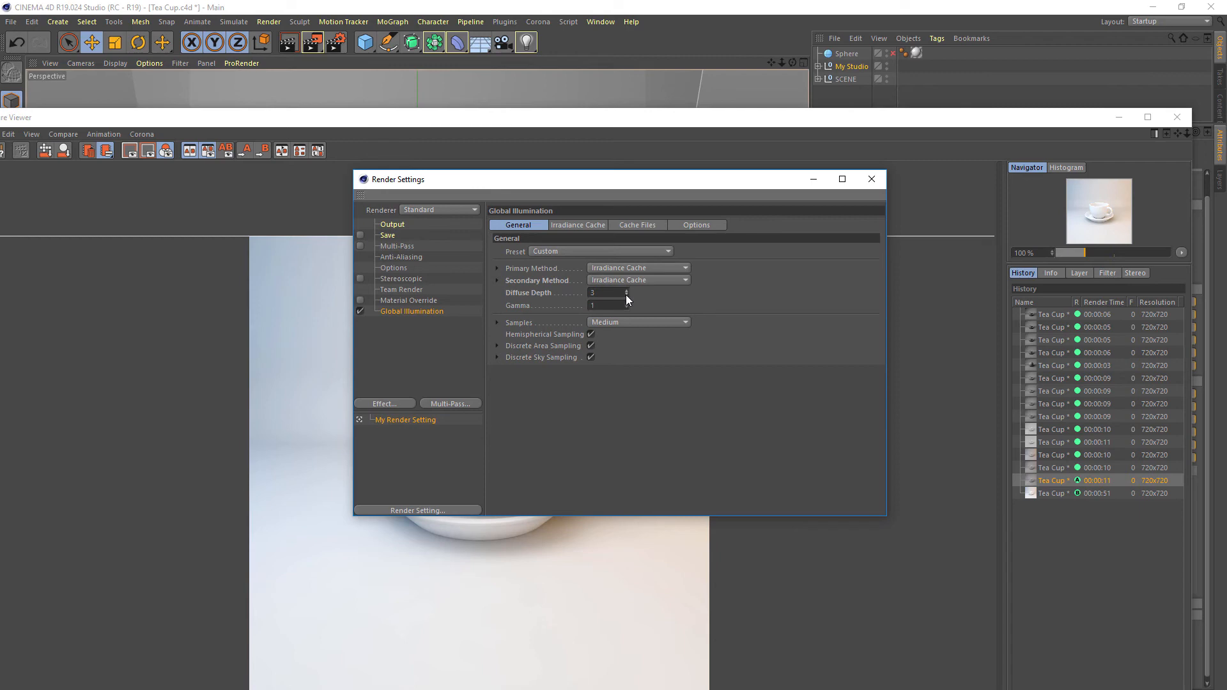
left_click(321, 44)
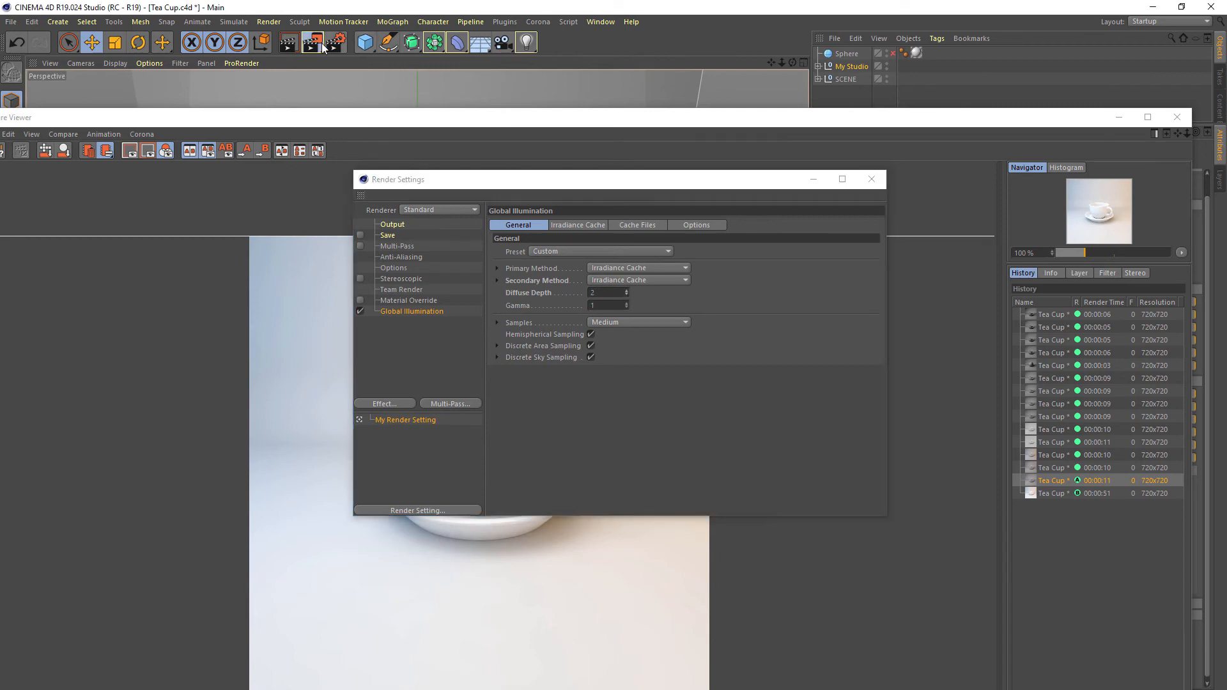
left_click_drag(911, 119, 913, 75)
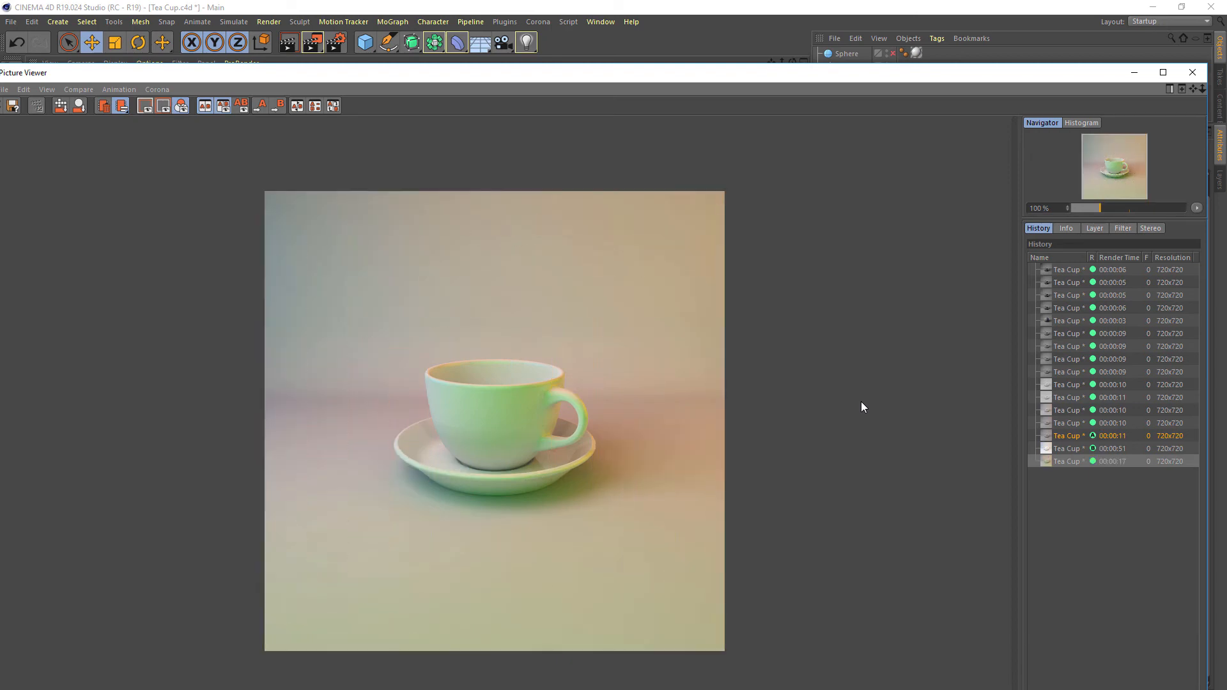
Compare the previous white render with the colored-wall render in the history, and minimize the Picture Viewer and Render Settings windows
left_click(1125, 452)
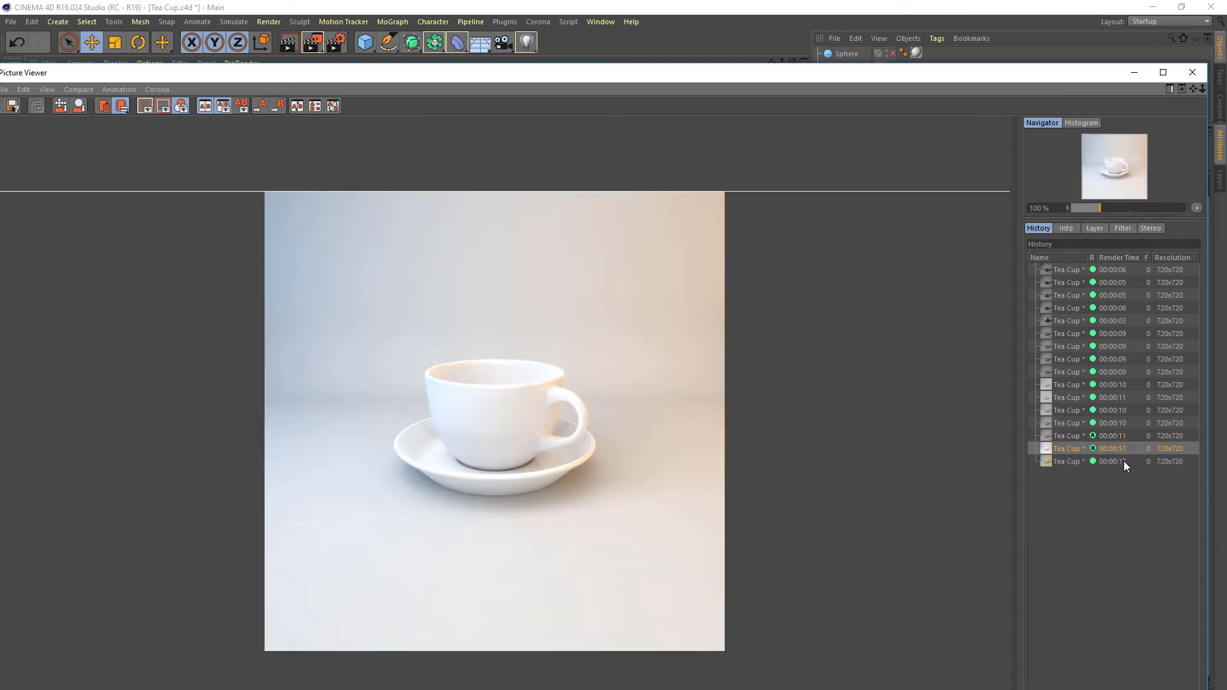
left_click(1123, 461)
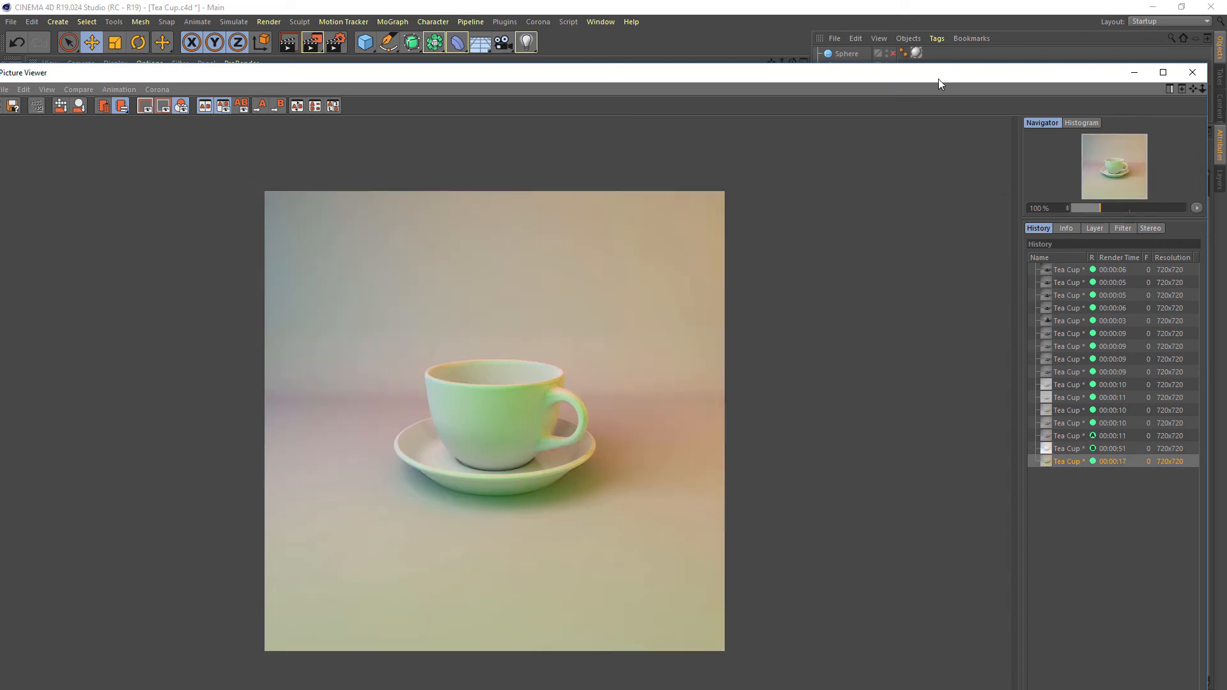
left_click_drag(952, 74, 2, 110)
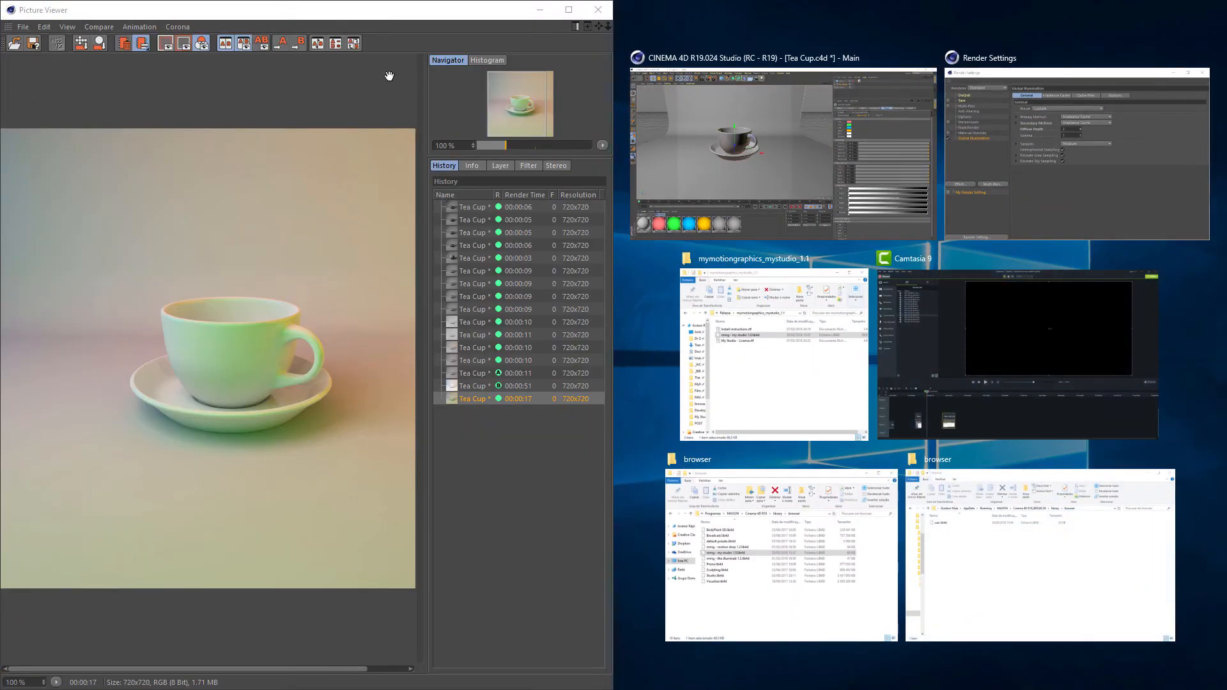
left_click(391, 77)
left_click(538, 13)
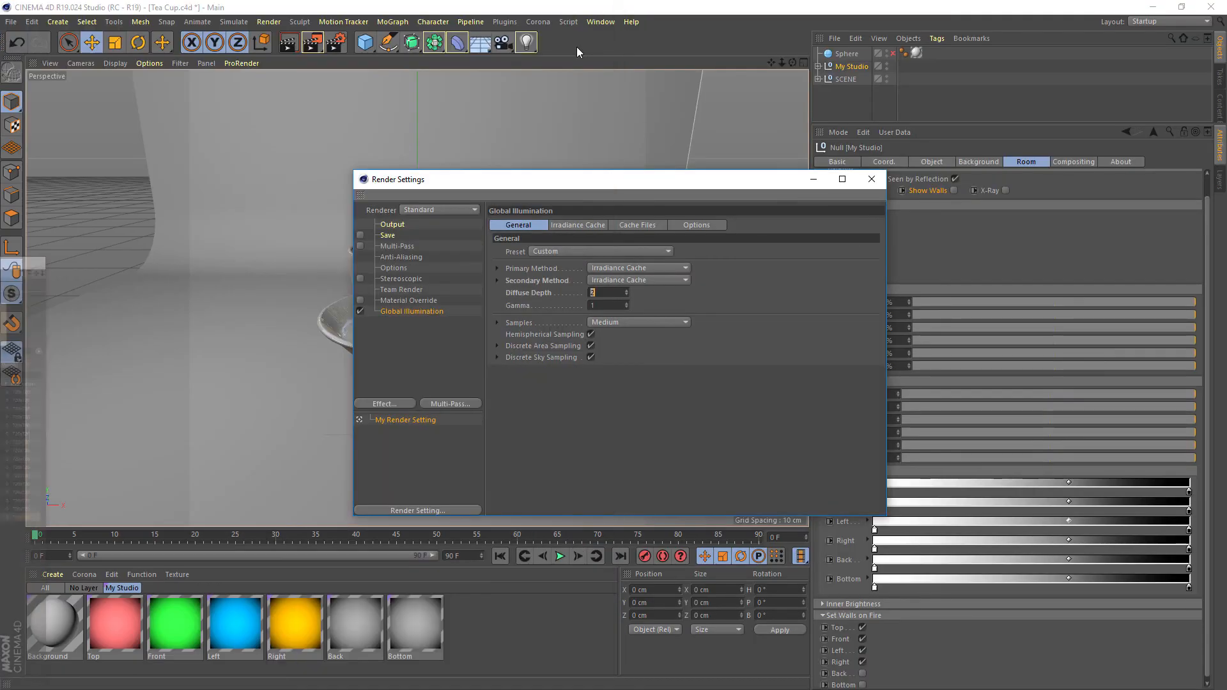
left_click(810, 180)
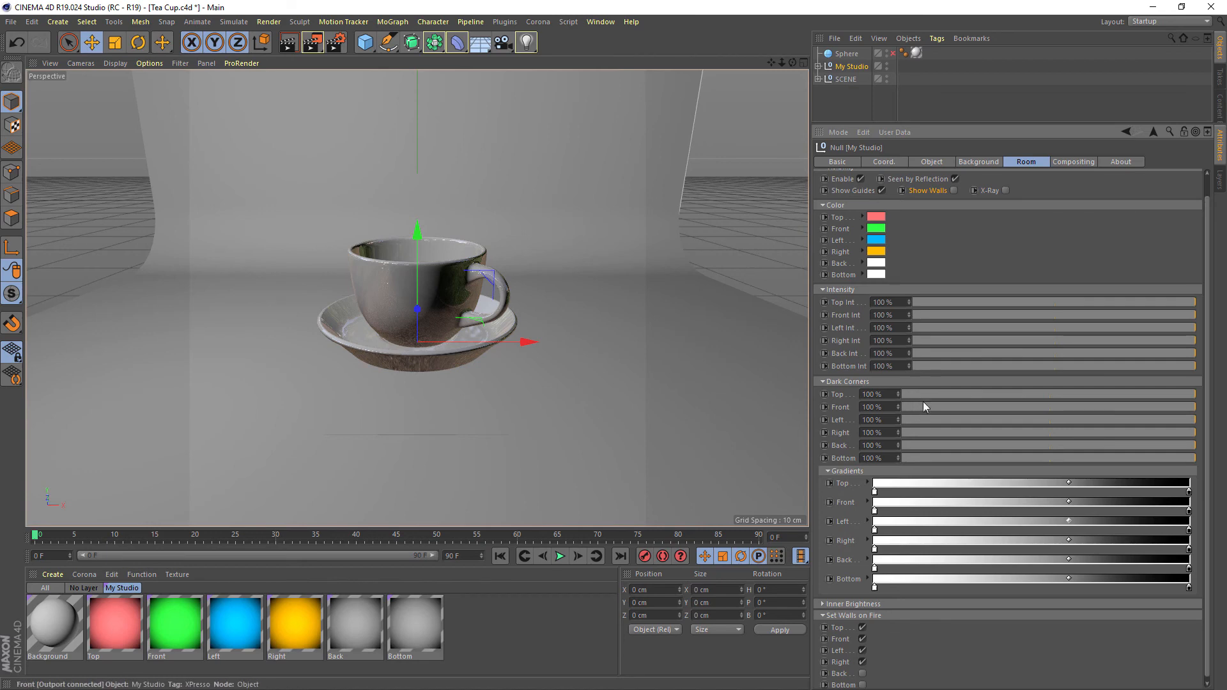
Turn on Show Walls and inspect the colored walls of the room from outside on several sides
middle_click(681, 211)
middle_click(654, 195)
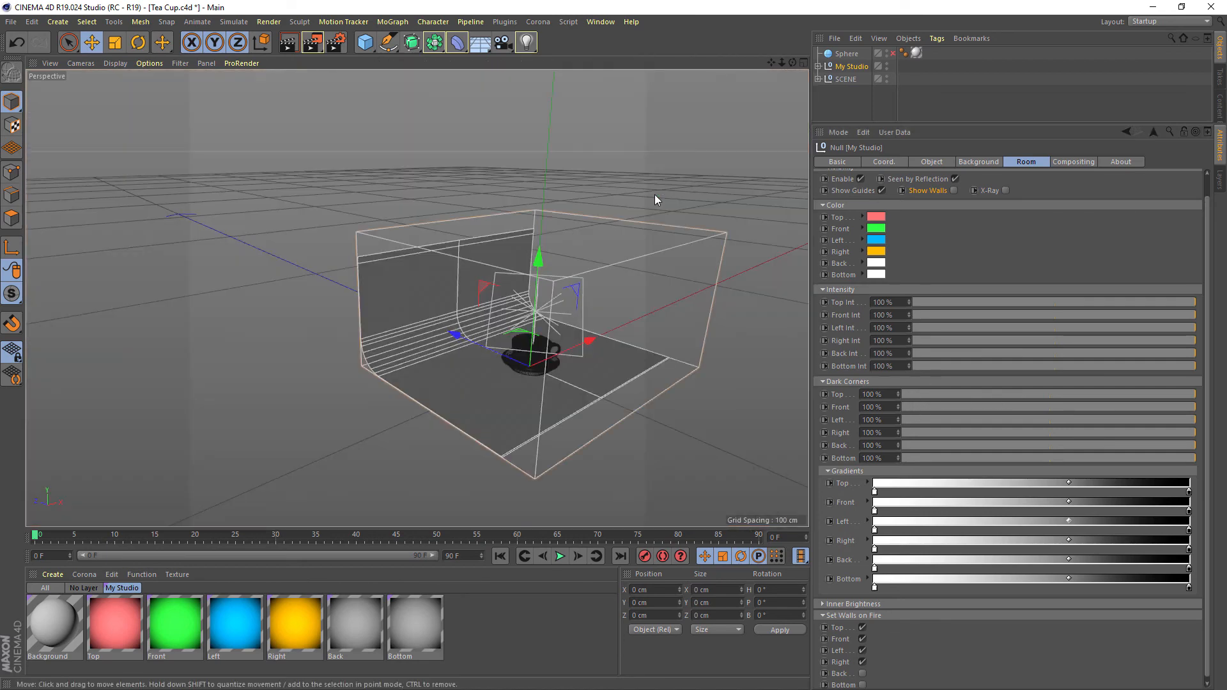
mouse_move(606, 236)
left_mouse_down("alt")
mouse_move(539, 230)
mouse_move(621, 231)
left_mouse_up("alt")
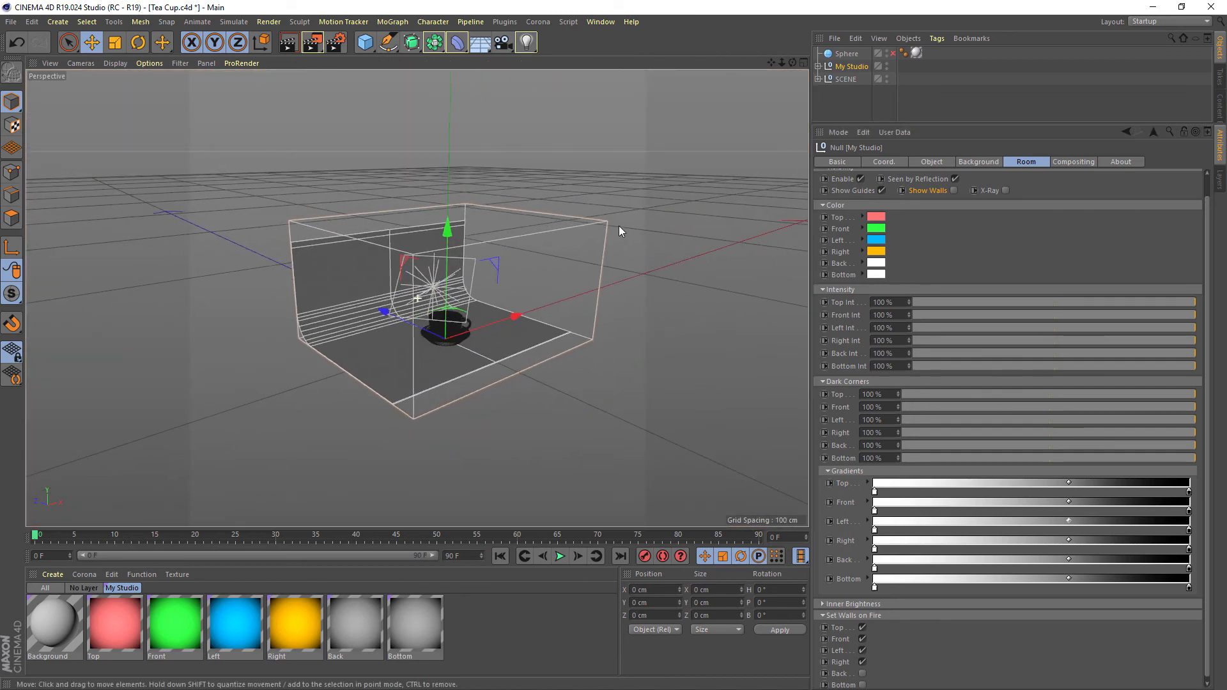
left_click(953, 191)
mouse_move(639, 281)
left_mouse_down("alt")
mouse_move(571, 312)
mouse_move(599, 265)
mouse_move(364, 300)
mouse_move(533, 271)
mouse_move(496, 305)
mouse_move(509, 341)
mouse_move(428, 300)
mouse_move(600, 279)
mouse_move(523, 285)
mouse_move(511, 252)
mouse_move(483, 382)
mouse_move(532, 320)
mouse_move(415, 362)
mouse_move(537, 353)
mouse_move(654, 276)
left_mouse_up("alt")
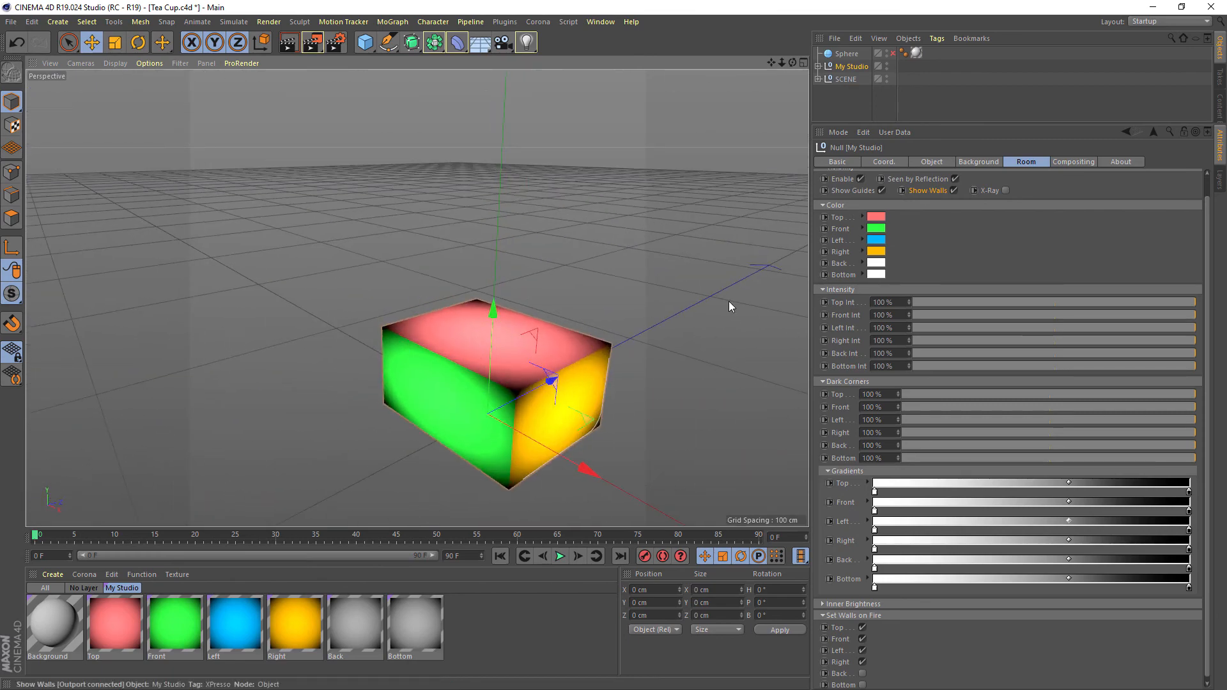
left_click_drag(731, 307, 429, 410, "alt")
left_click_drag(487, 375, 230, 390, "alt")
left_click_drag(728, 351, 578, 347, "alt")
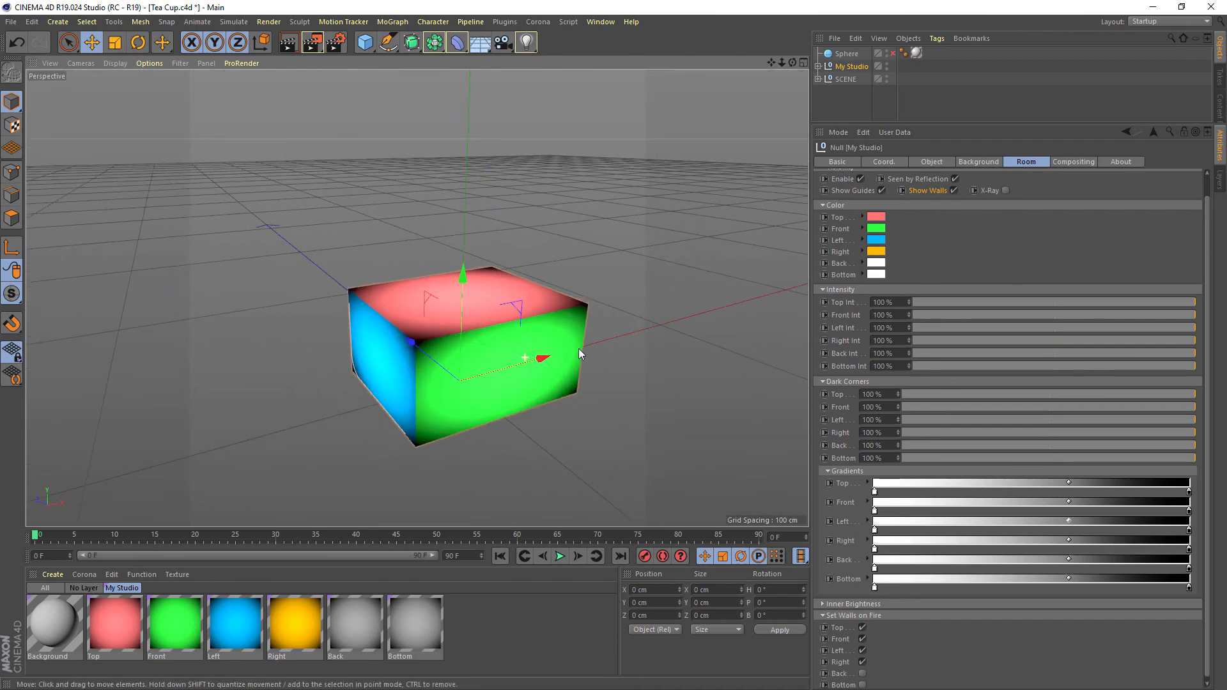
Set the Left wall color to magenta with hue 297° and the Right wall color to yellow
left_click(877, 239)
left_click(956, 239)
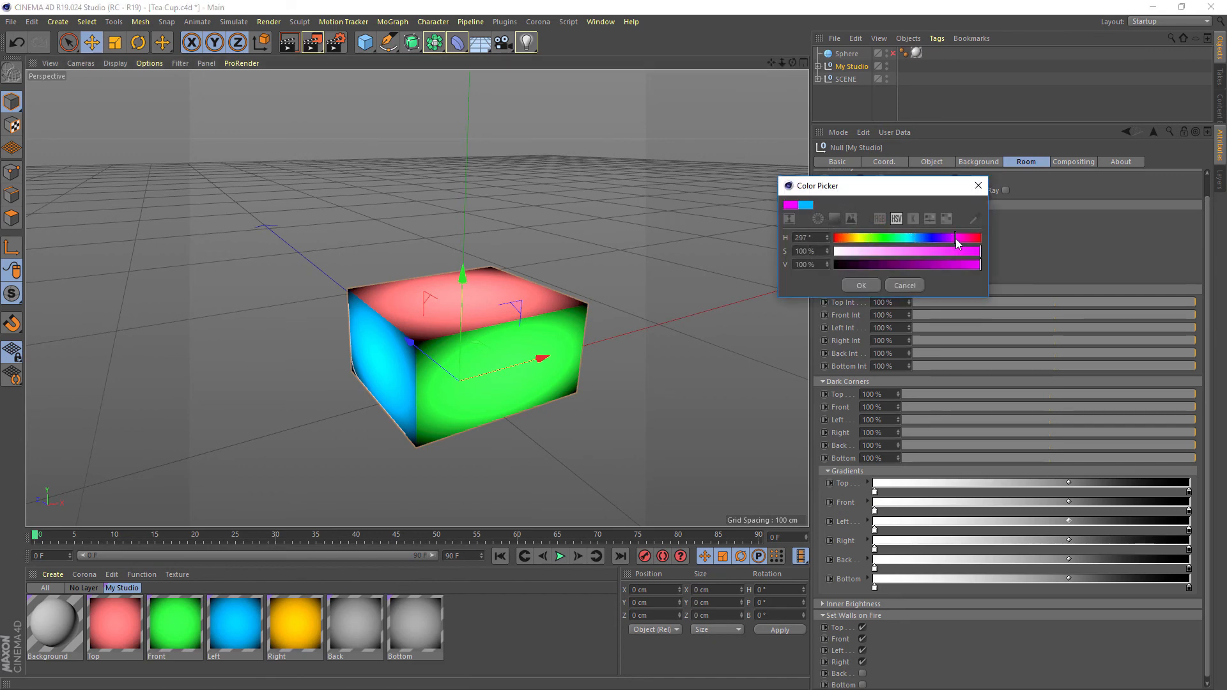
left_click(863, 284)
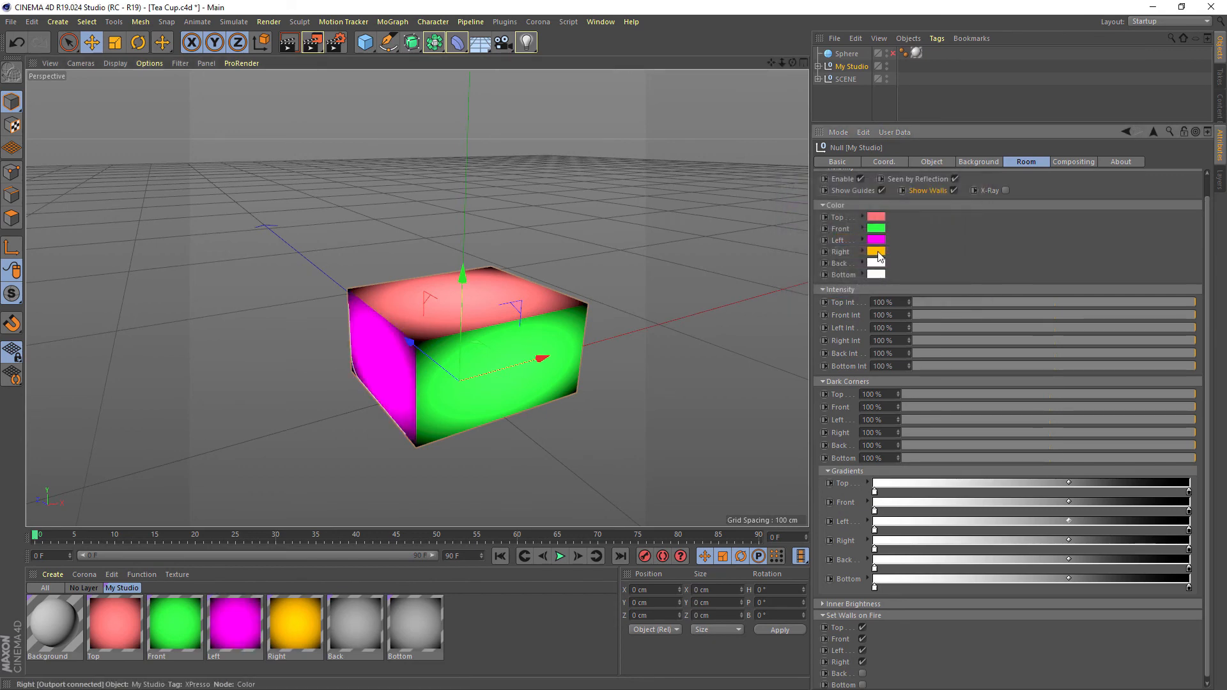
left_click(876, 252)
left_click_drag(843, 251, 852, 254)
left_click(873, 296)
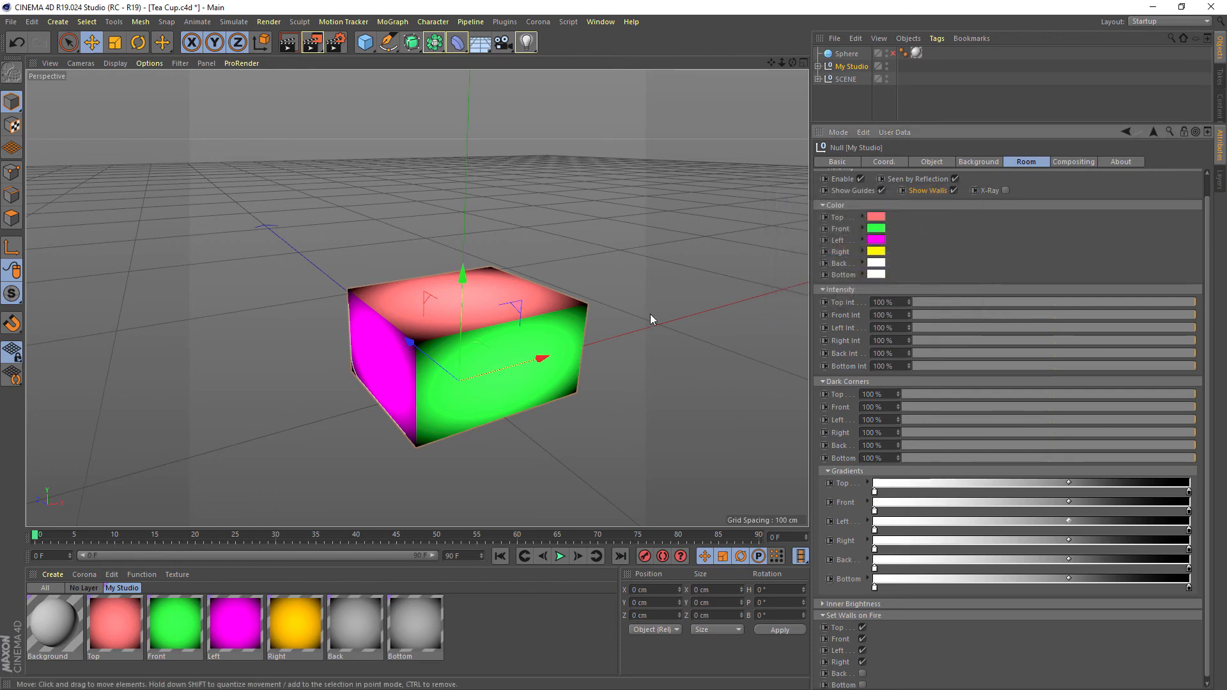
Set the Left wall color to green with hue 155° and the Front wall color to white with 0% saturation
left_click_drag(650, 313, 613, 281, "alt")
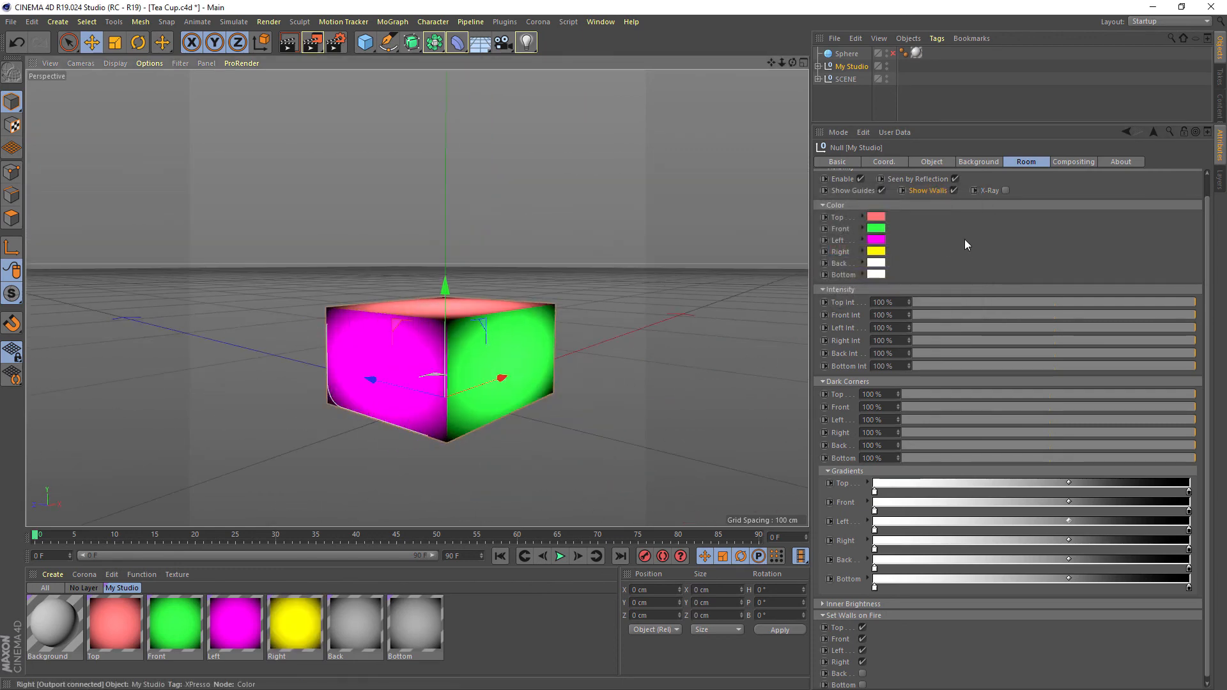
left_click(876, 240)
left_click_drag(946, 238, 881, 241)
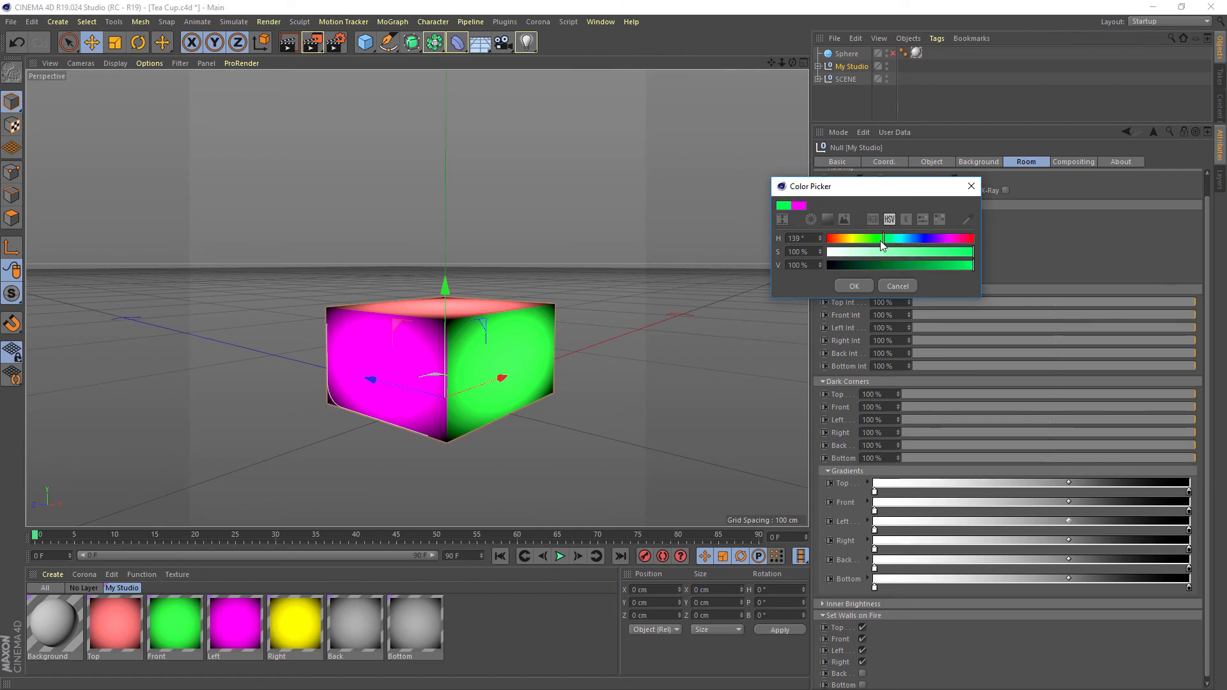
left_click(857, 286)
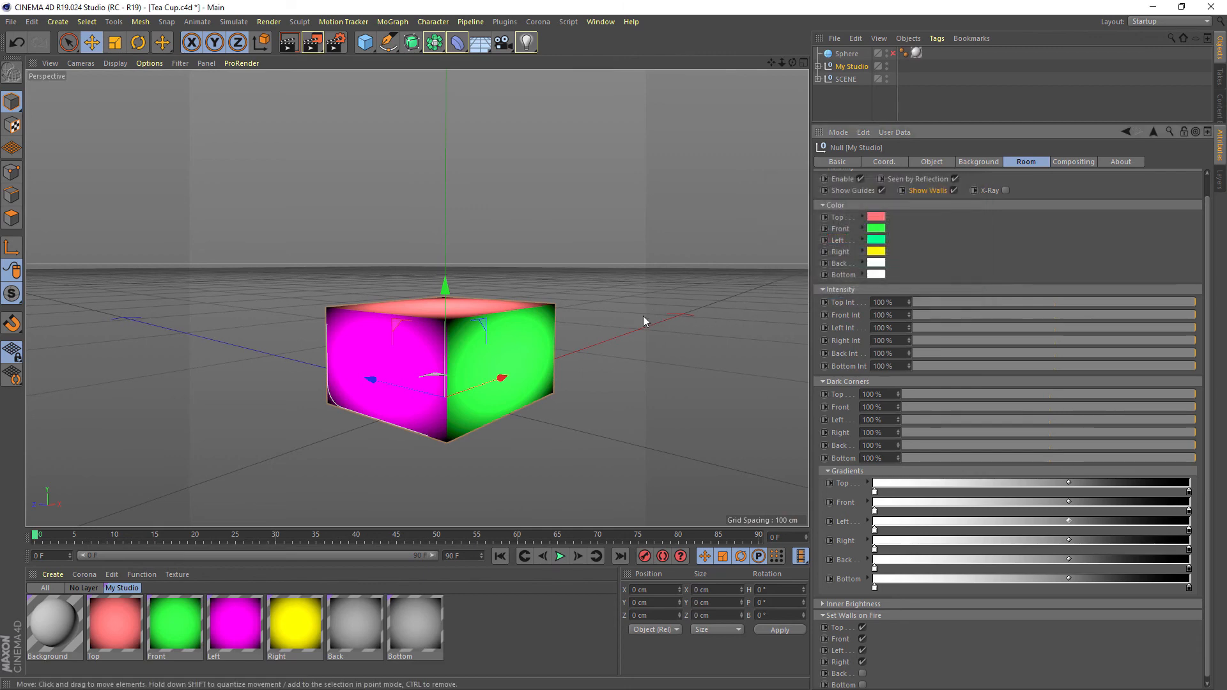
left_click(876, 229)
left_click_drag(854, 238, 795, 251)
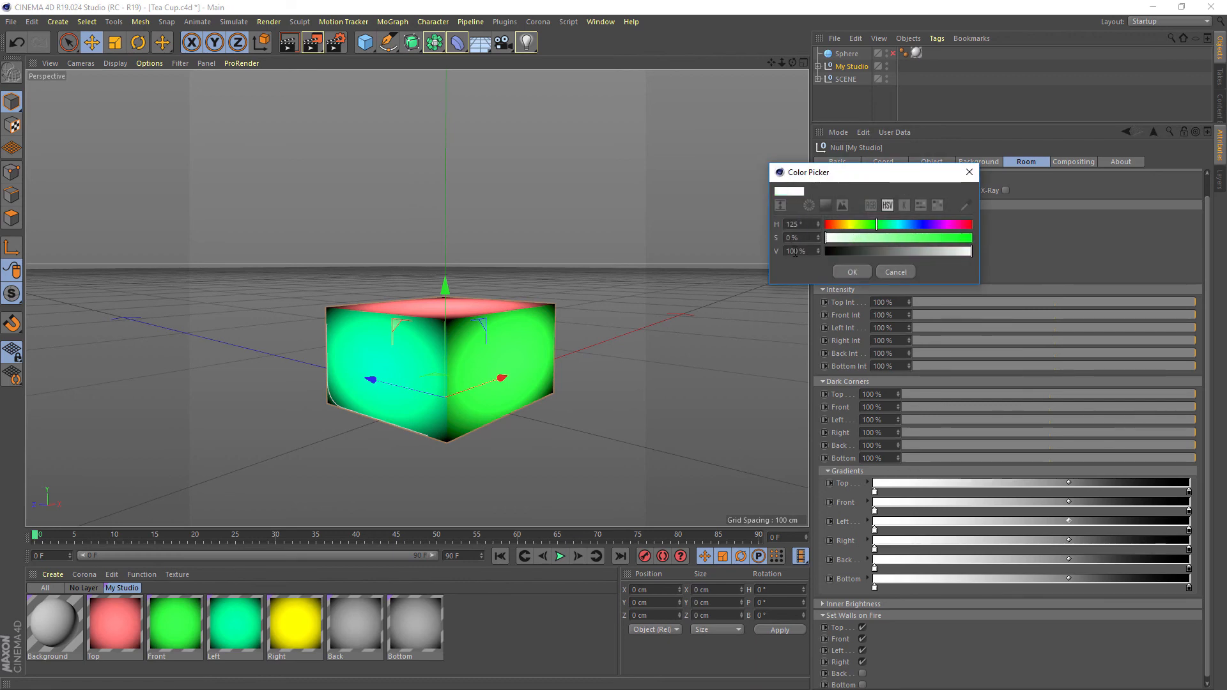
left_click(852, 272)
Set the Dark Corners to Top 79%, Front 69%, Left 87%, Right 85%, Back 76% and Bottom 89%, with the Inner Brightness settings expanded
left_click_drag(581, 319, 377, 298, "alt")
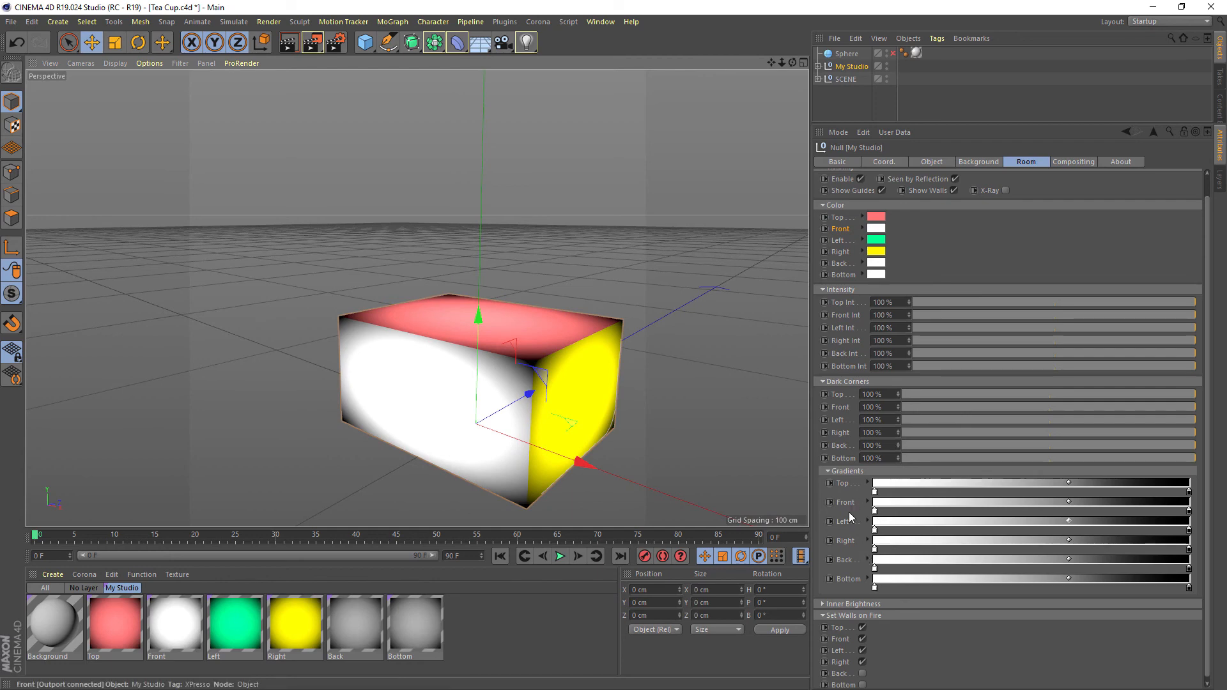
left_click(851, 604)
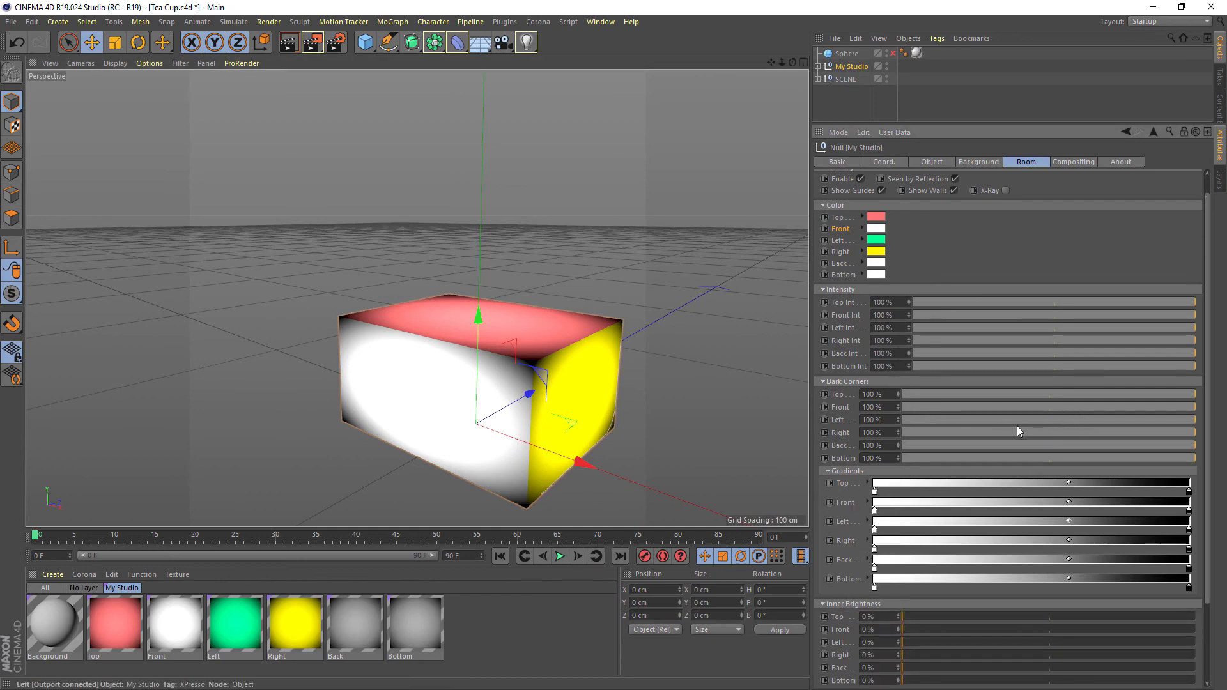
left_click(1135, 394)
left_click(1105, 408)
left_click(1153, 432)
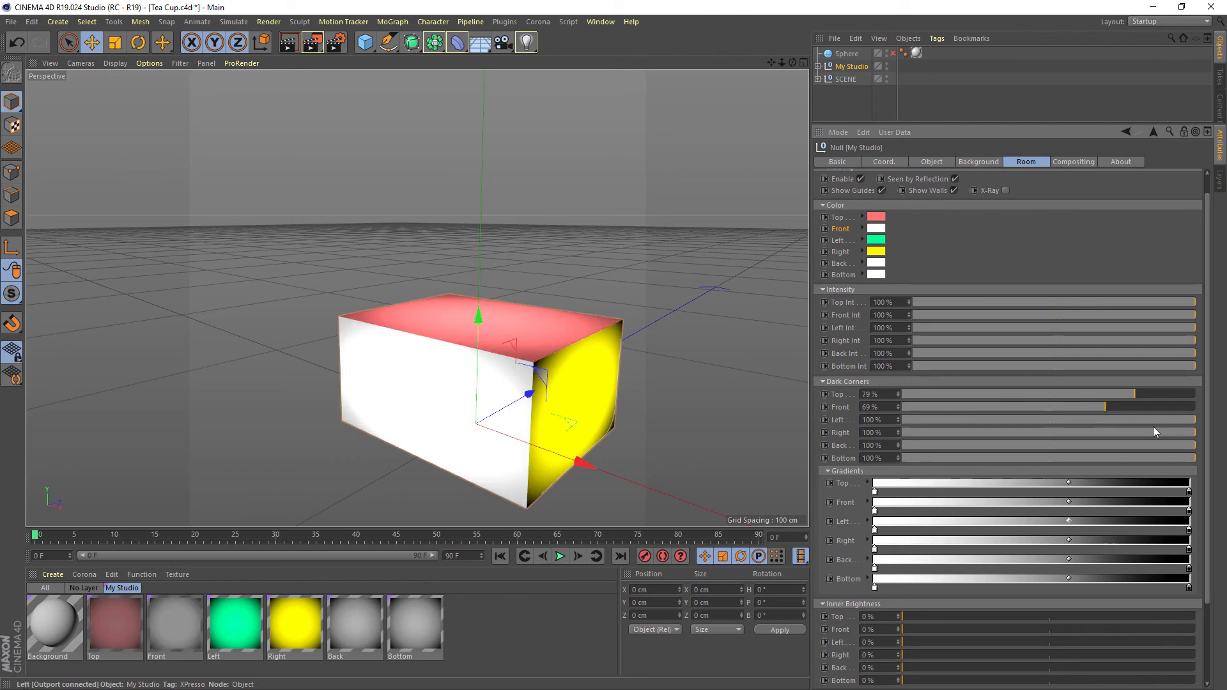
left_click(1158, 420)
left_click(1126, 446)
left_click(1164, 458)
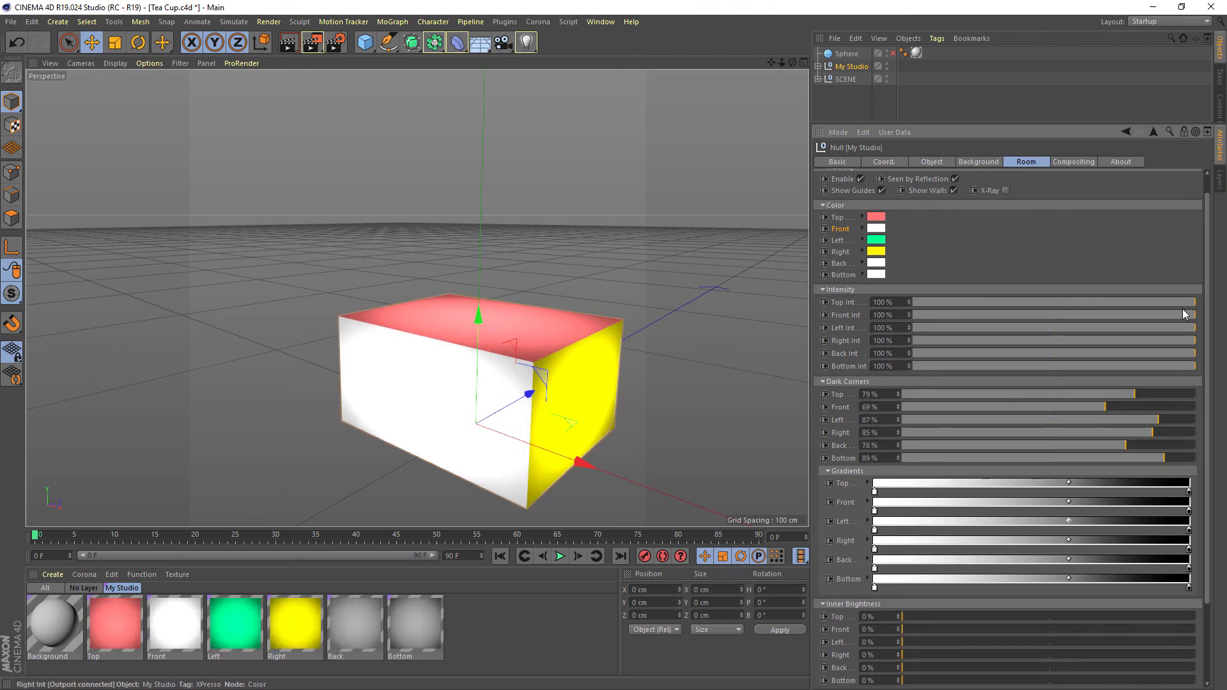
Raise the Dark Corners of the Top wall to 93%, the Left wall to 96% and the Front wall to 100%
left_click_drag(476, 377, 572, 363, "alt")
scroll(577, 384, "down", 3)
left_click(1176, 395)
left_click(1185, 420)
left_click_drag(1167, 407, 1226, 410)
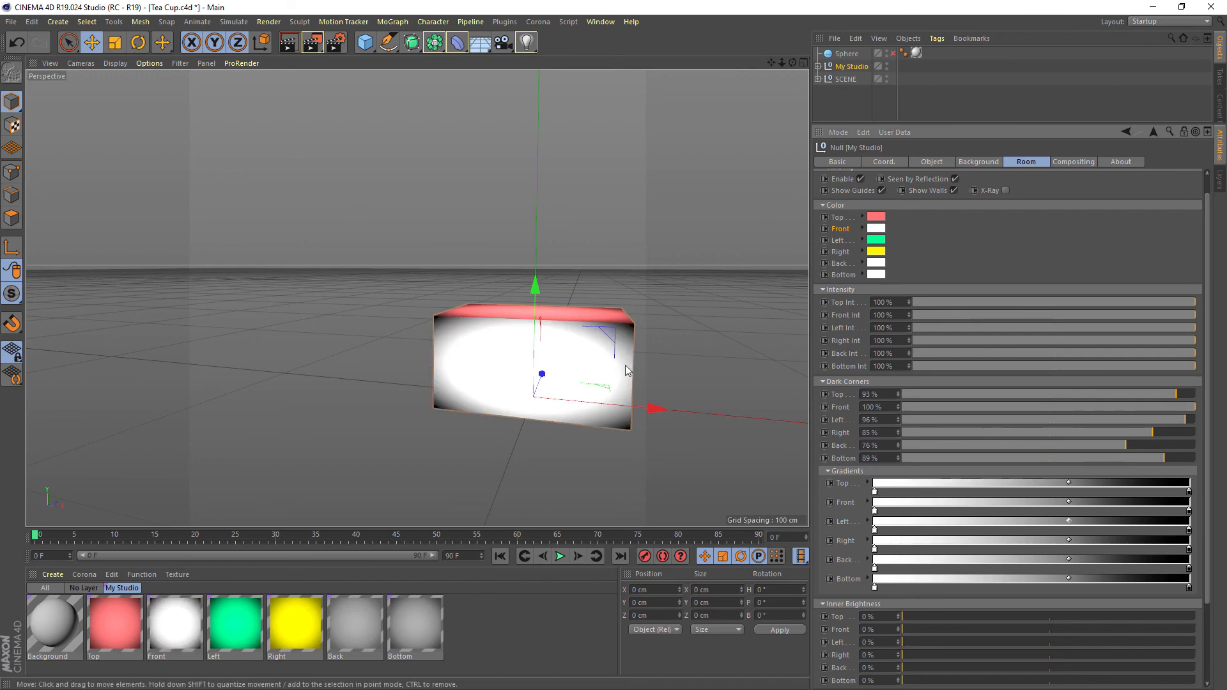
Shift the Front dark-corner gradient's midpoint toward the white end and set the Front Dark Corners to 74%
left_click_drag(735, 348, 638, 369, "alt")
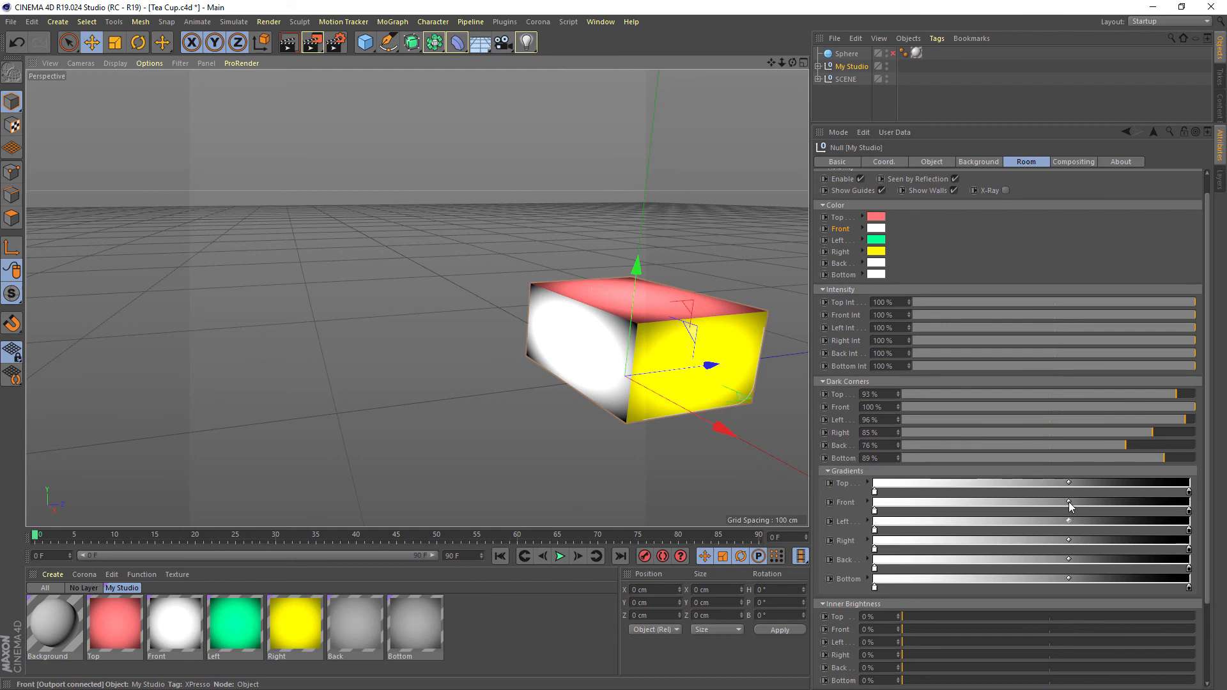
left_click_drag(1069, 503, 1001, 503)
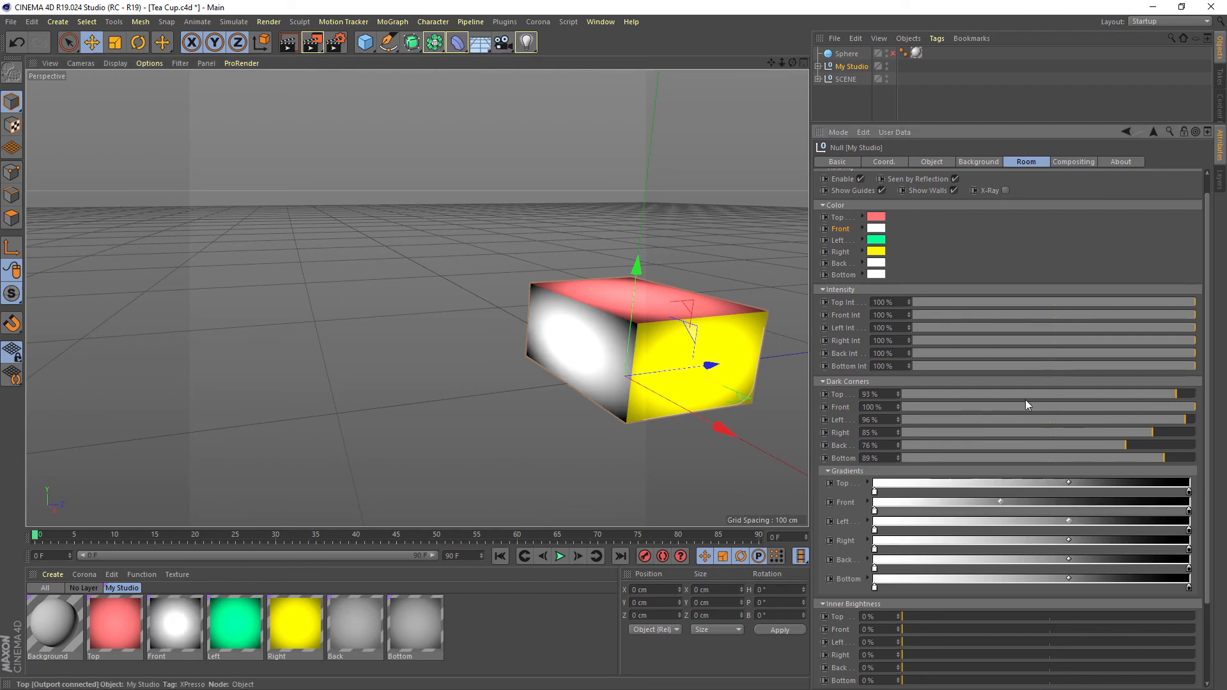
left_click_drag(1027, 406, 1112, 416)
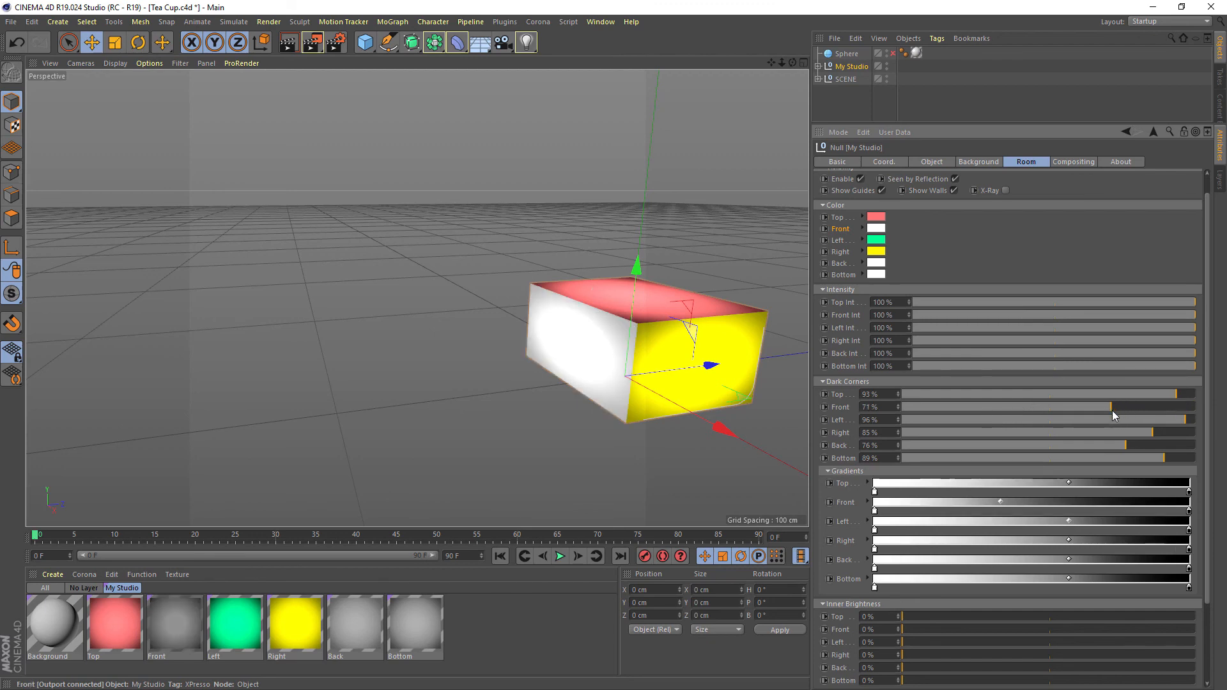
left_click(1120, 407)
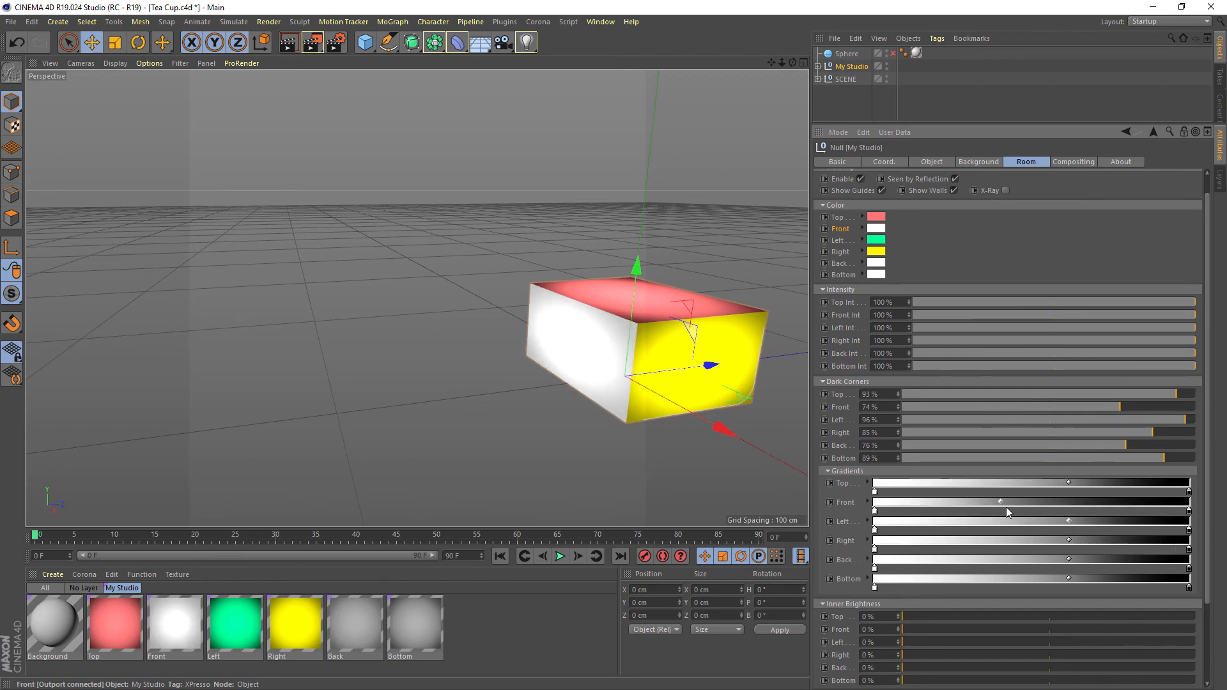
left_click_drag(1001, 502, 1019, 503)
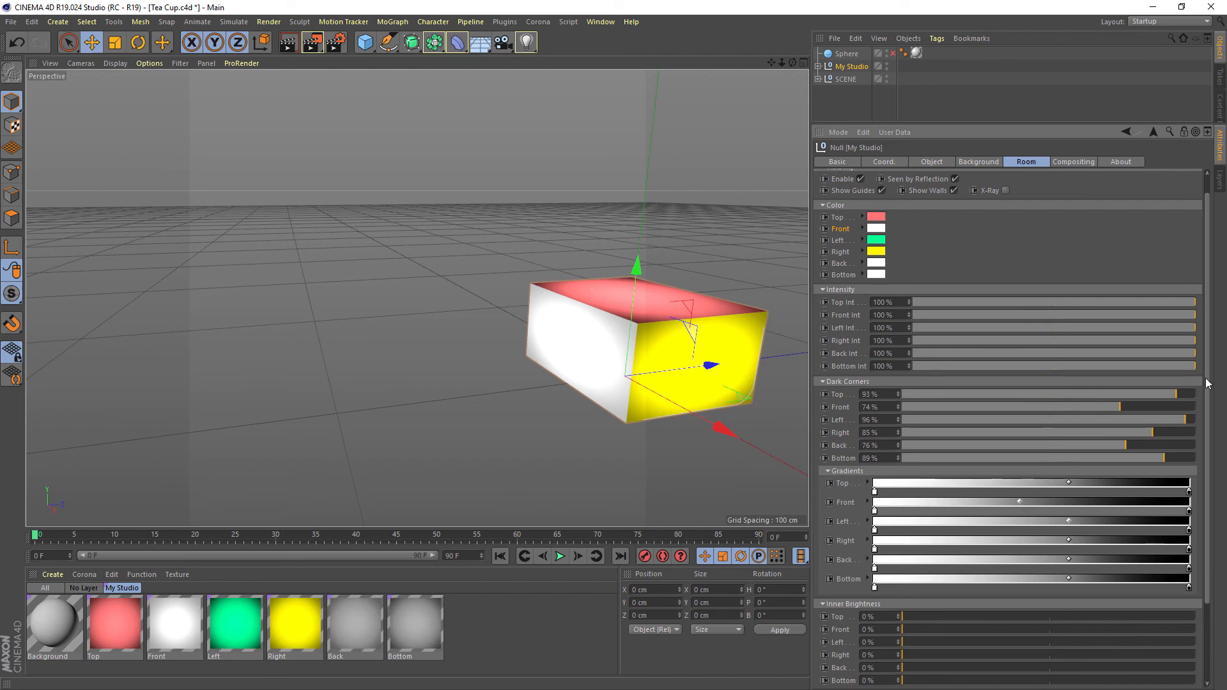
Set the Inner Brightness to 40% for the Right wall and 26% for the Left and Top walls, keeping Front at 0%
scroll(978, 524, "down", 3)
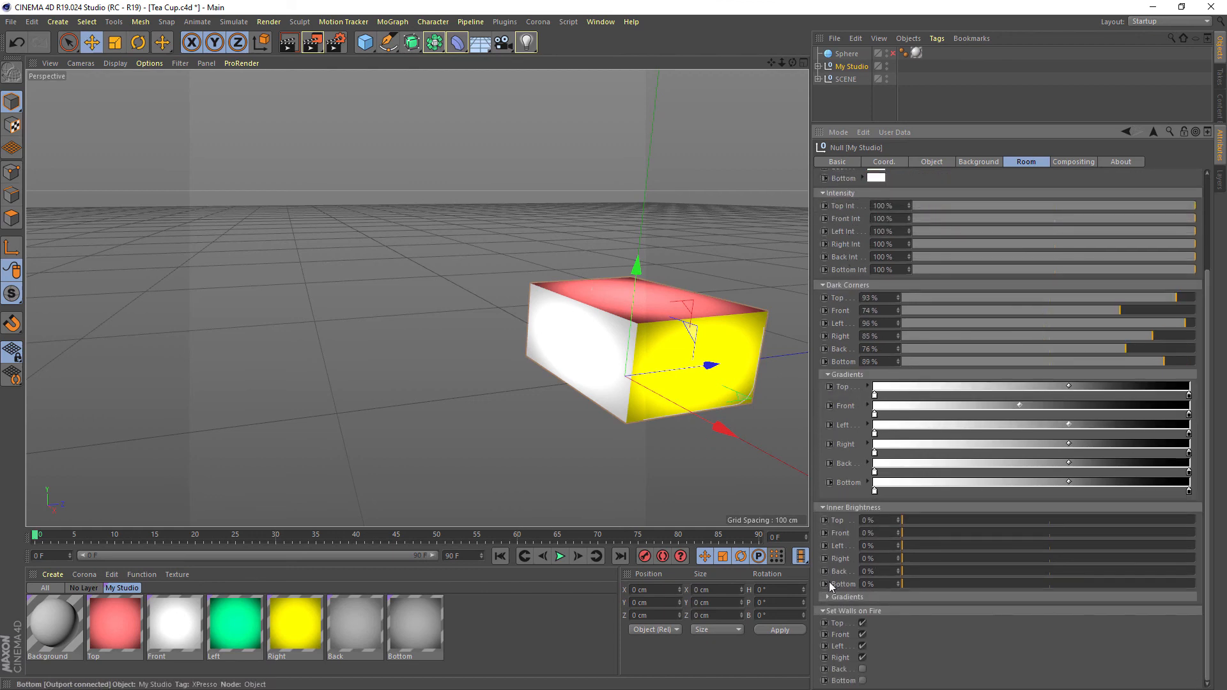
left_click_drag(903, 559, 1020, 560)
left_click_drag(602, 419, 741, 367, "alt")
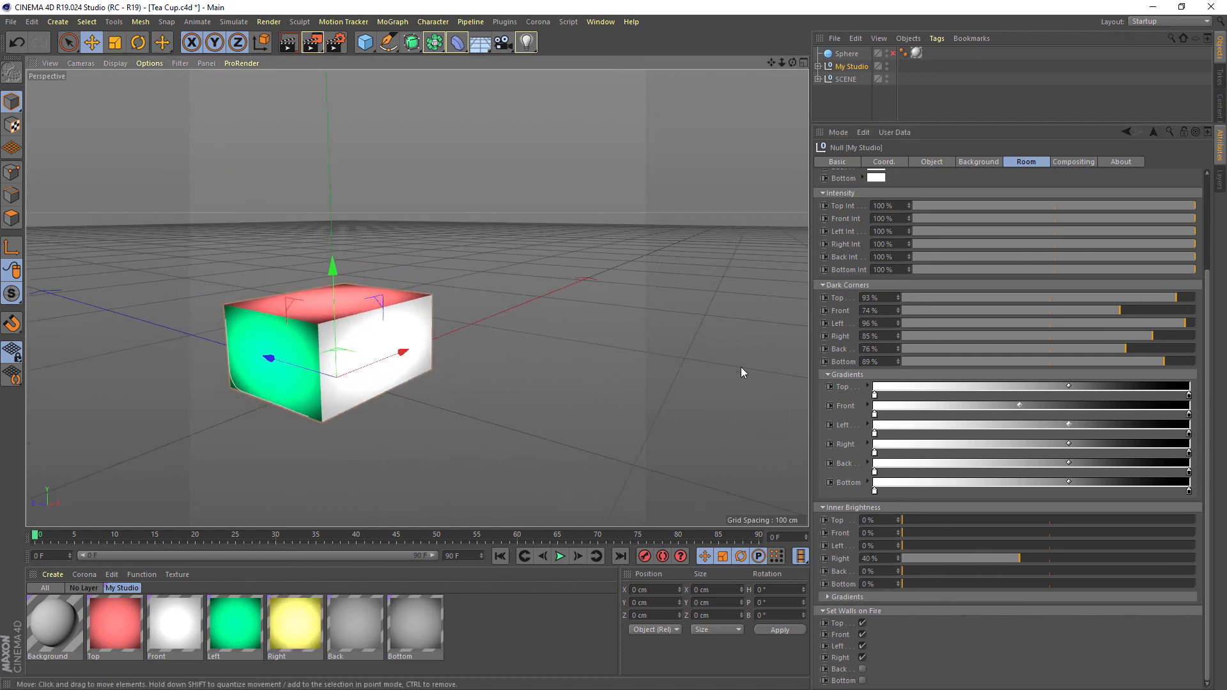
left_click_drag(915, 546, 980, 520)
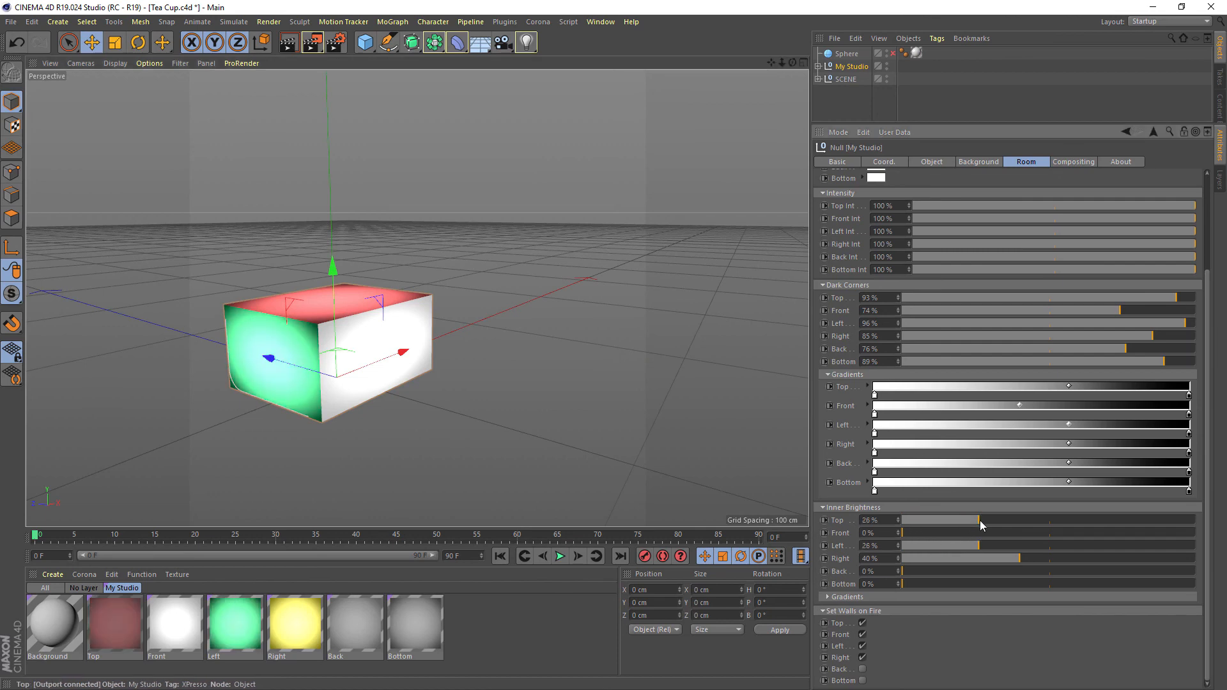
left_click_drag(420, 285, 439, 372, "alt")
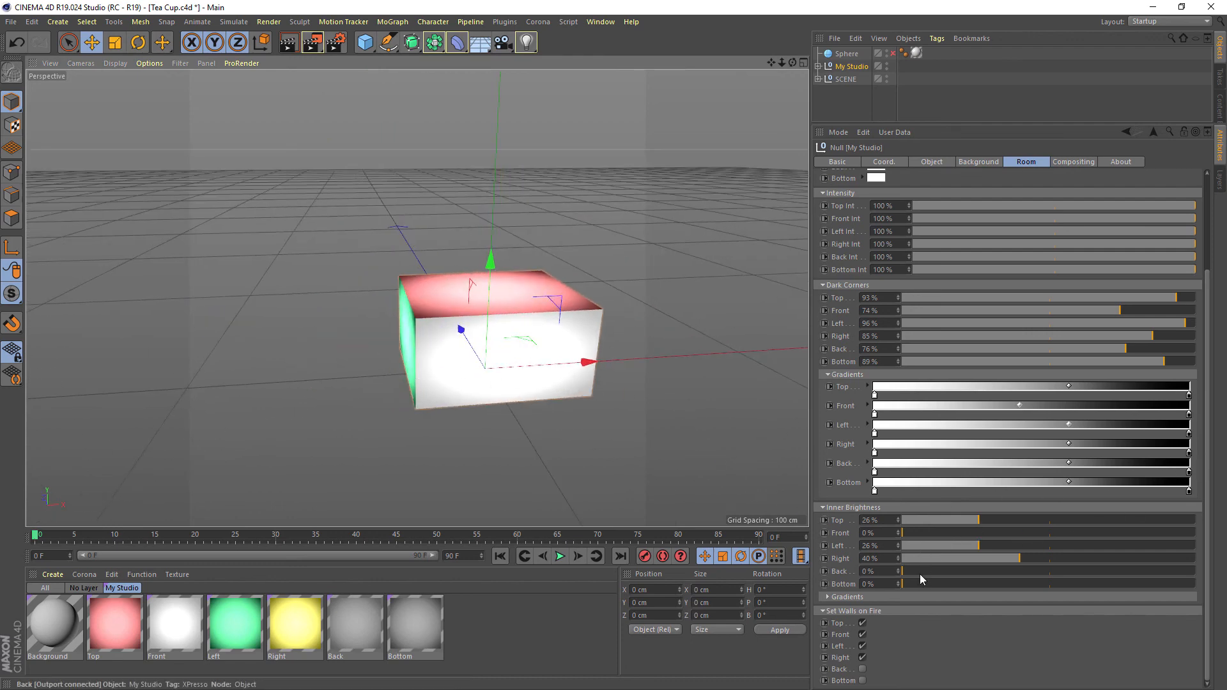
left_click_drag(927, 533, 812, 530)
Check the room walls from several sides, and render the tea cup from the camera's perspective view to the Picture Viewer
middle_click_drag(593, 359, 482, 347, "alt")
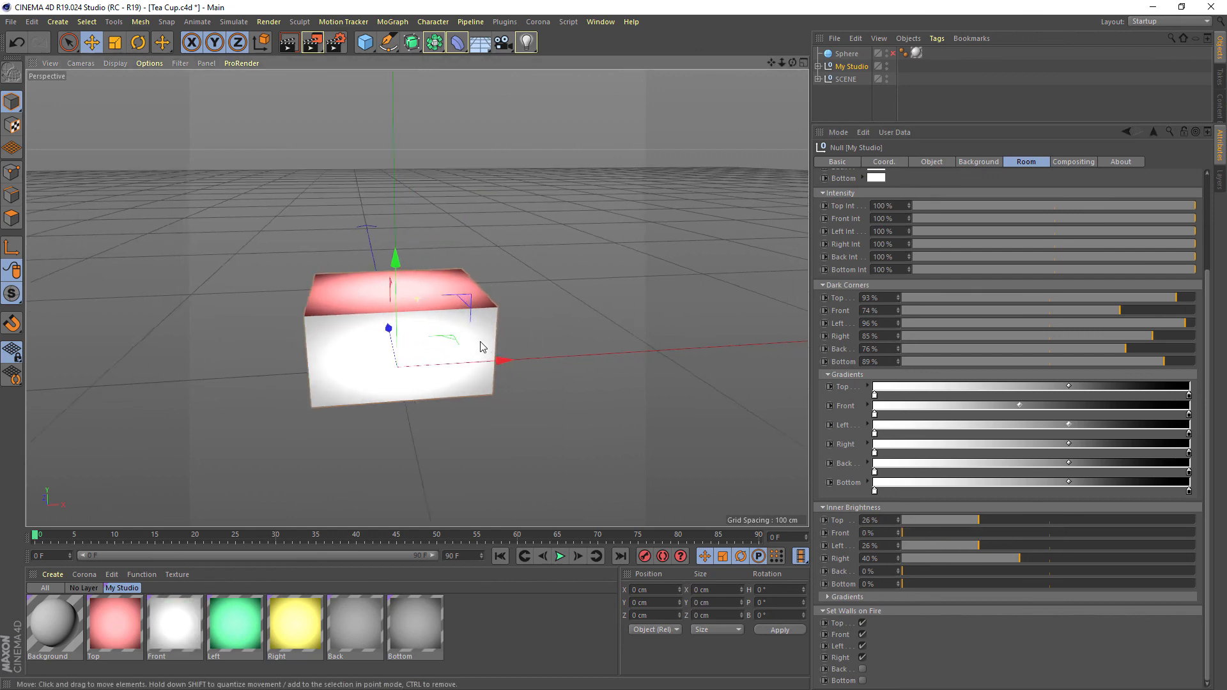
left_click_drag(556, 365, 485, 359, "alt")
right_click_drag(486, 358, 563, 358, "alt")
left_click_drag(563, 358, 570, 334, "alt")
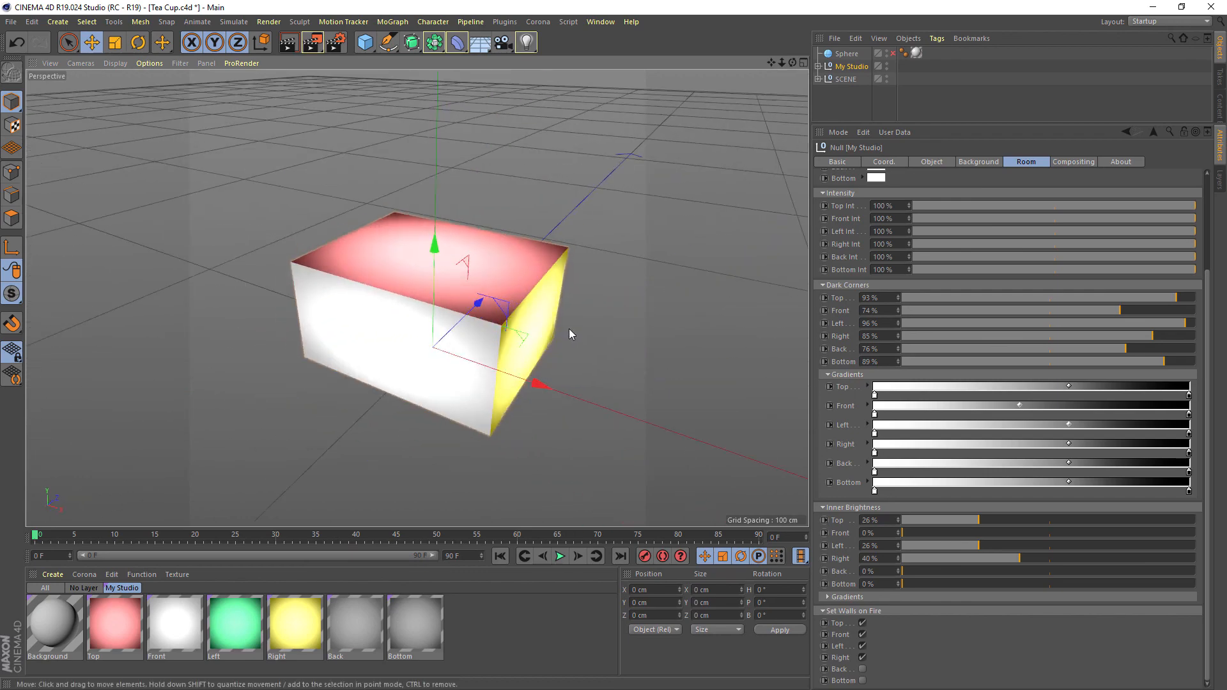
middle_click(507, 272)
middle_click(315, 181)
left_click(312, 42)
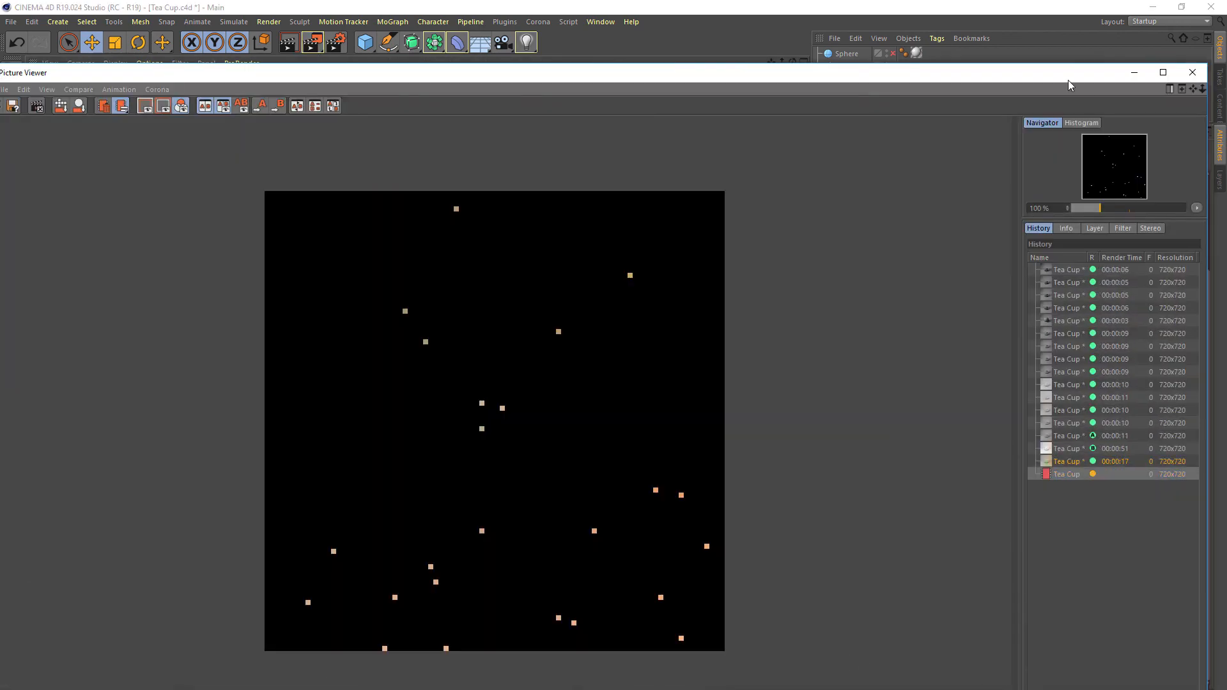
Move the Picture Viewer out of the way, bring the main window back to full size and turn off Show Walls
left_click_drag(1068, 79, 43, 178)
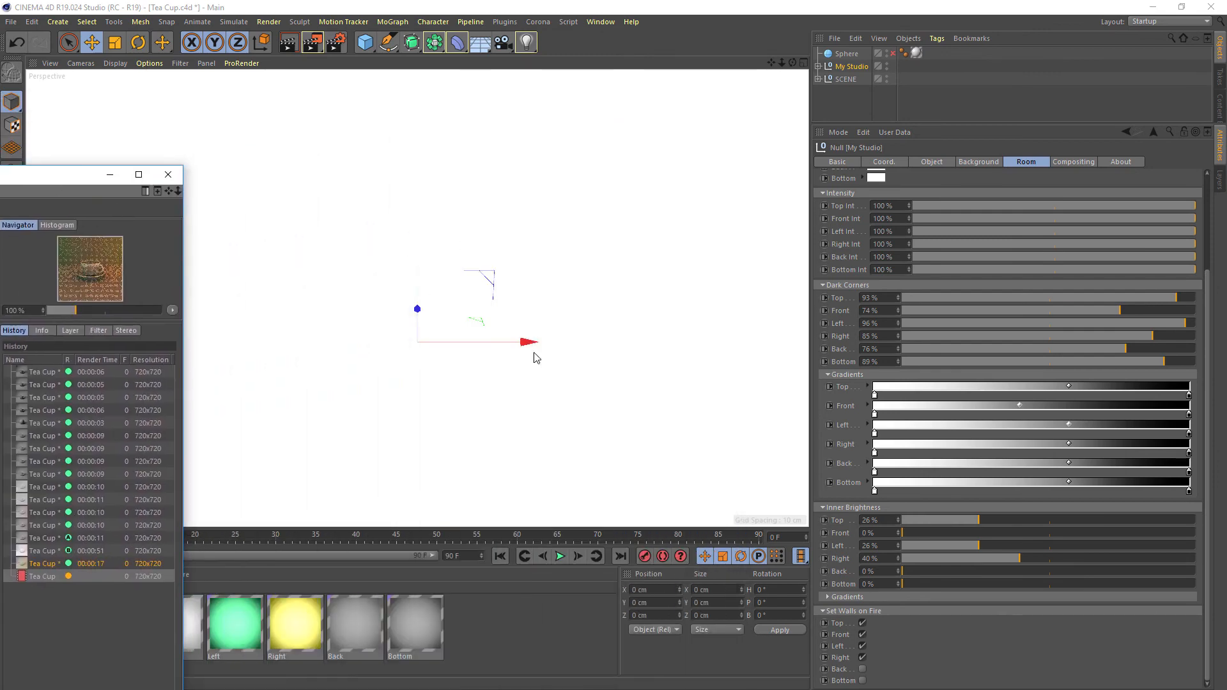
key("super+Left")
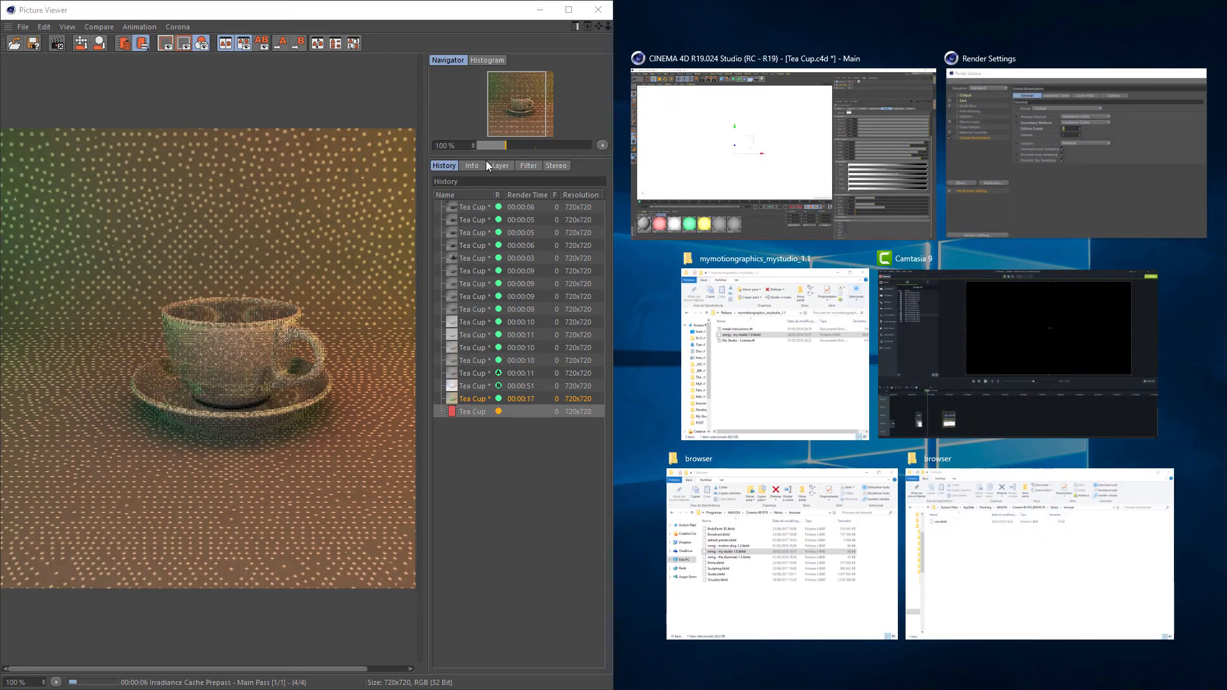
left_click(742, 103)
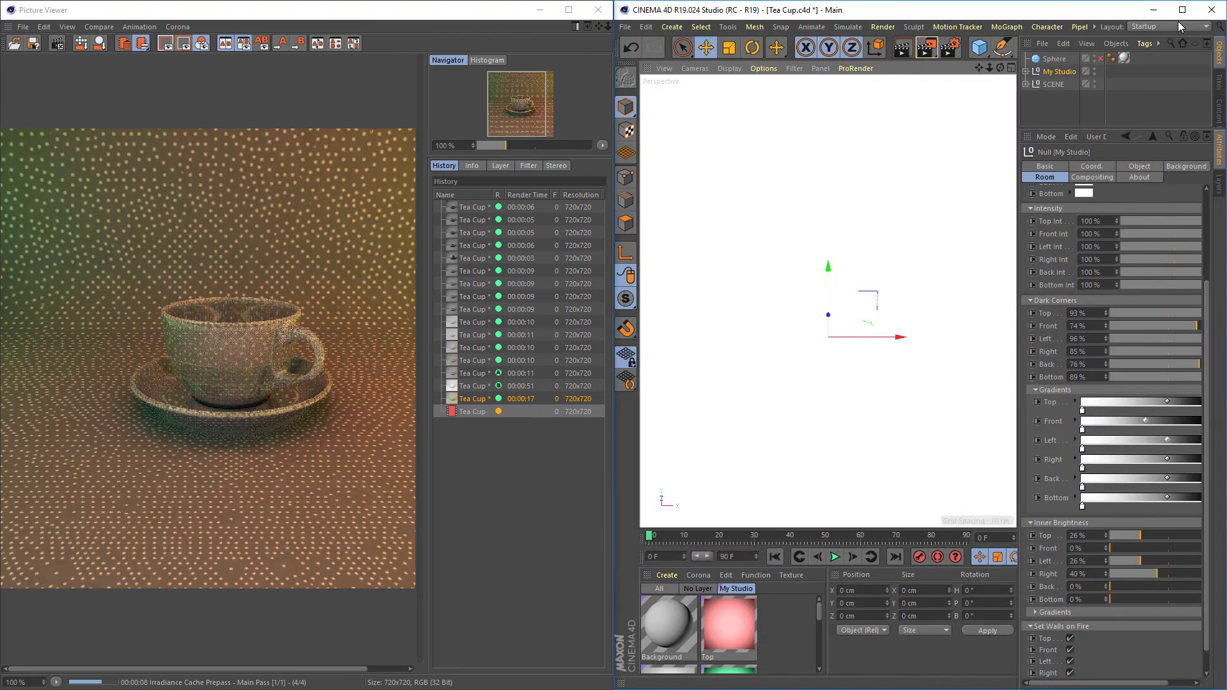
left_click(1181, 9)
left_click(540, 10)
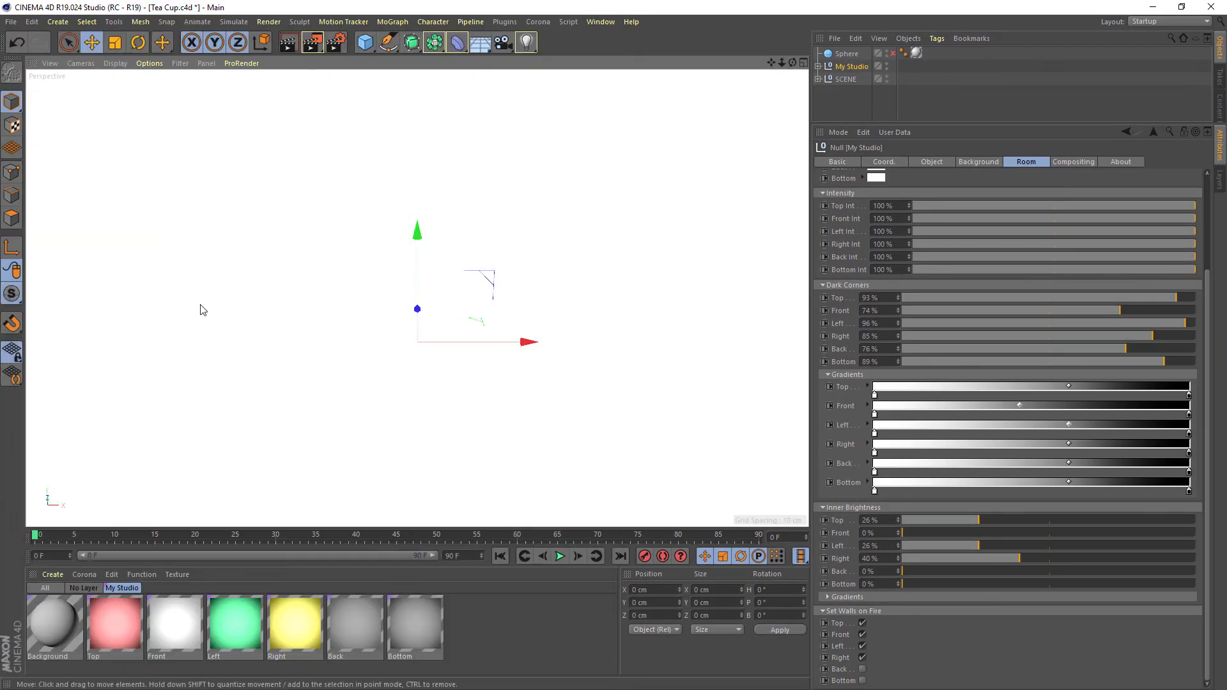
scroll(1208, 303, "up", 4)
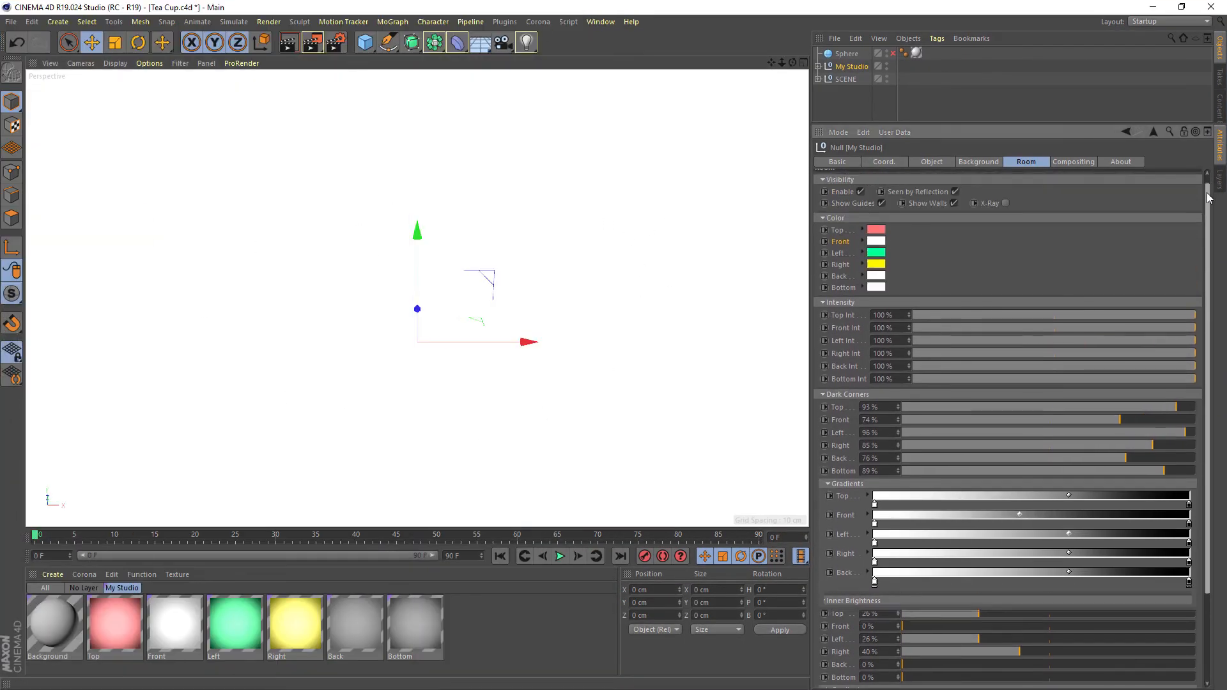
left_click(953, 211)
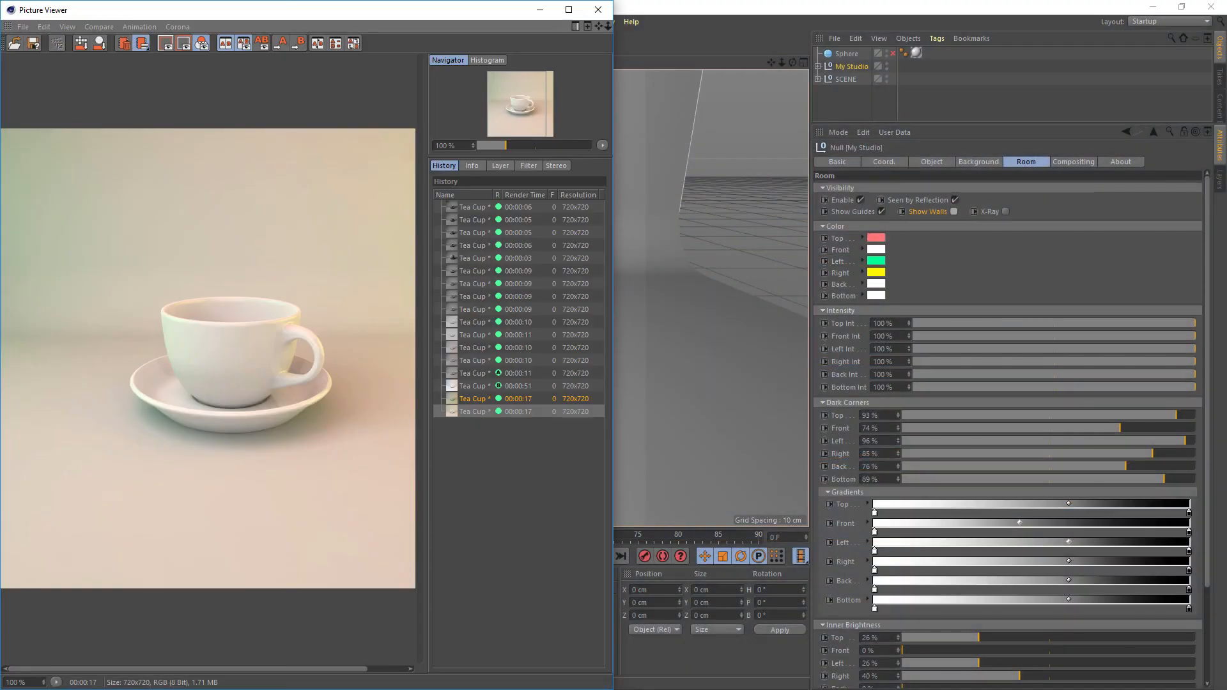
Examine the newest tea cup render in the maximized Picture Viewer, and minimize the viewer
left_click(569, 10)
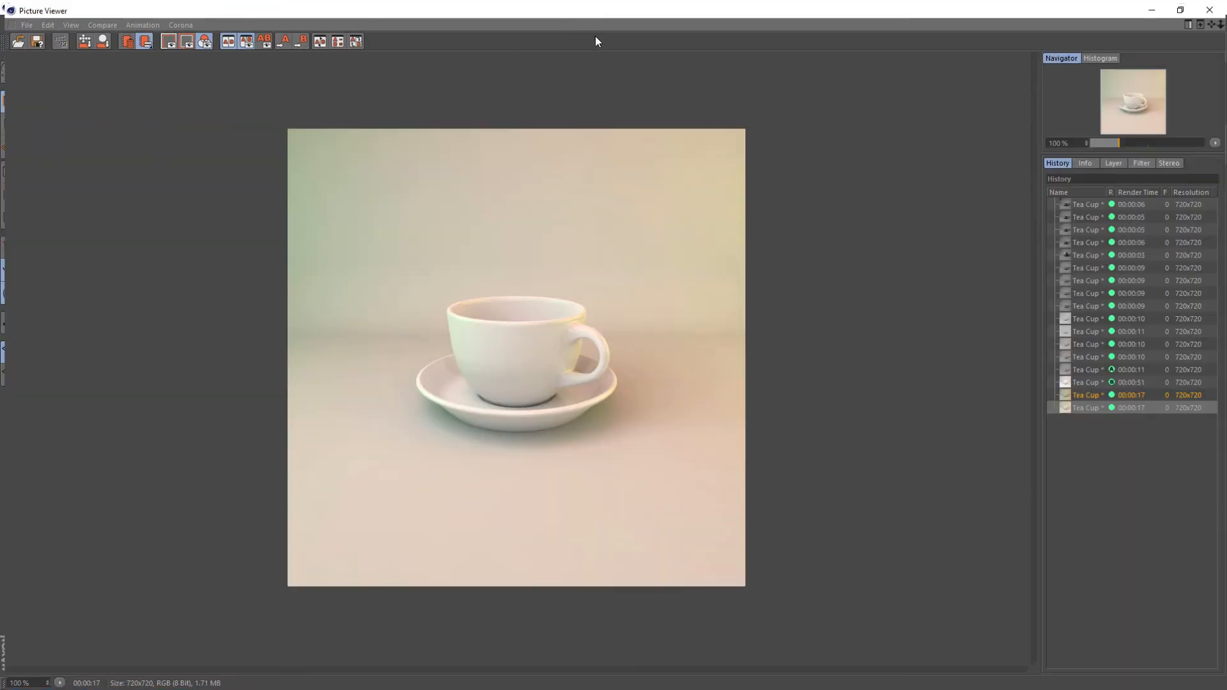
left_click(1093, 407)
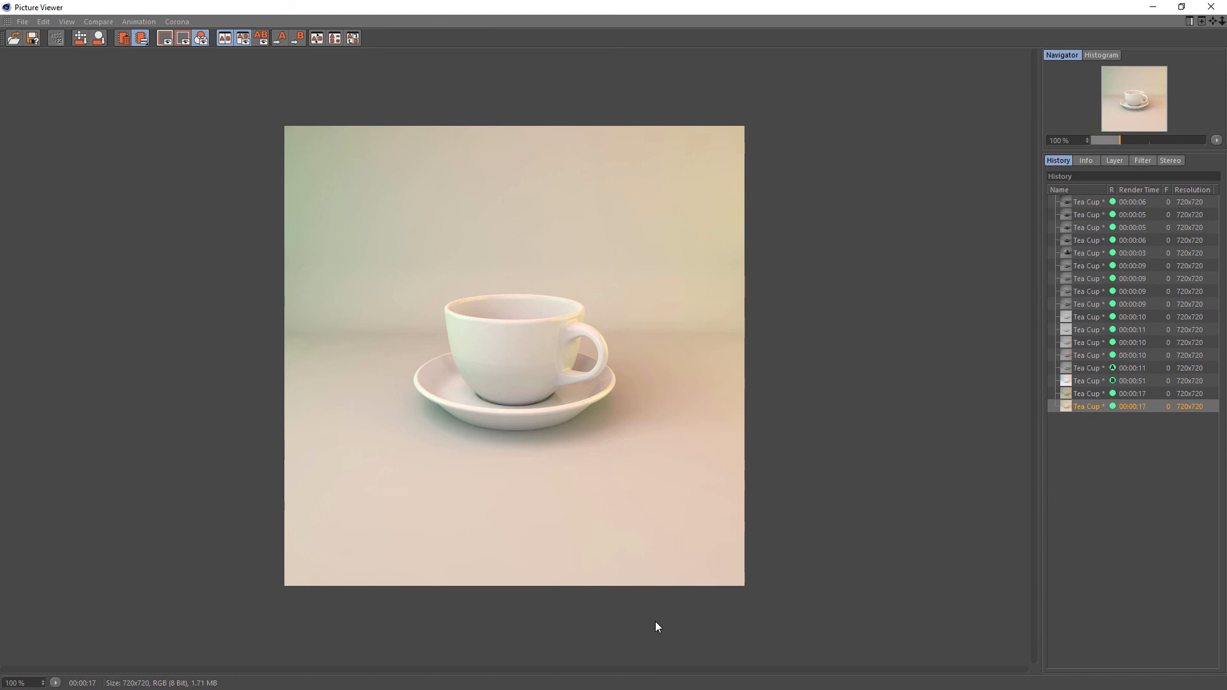
left_click(1155, 7)
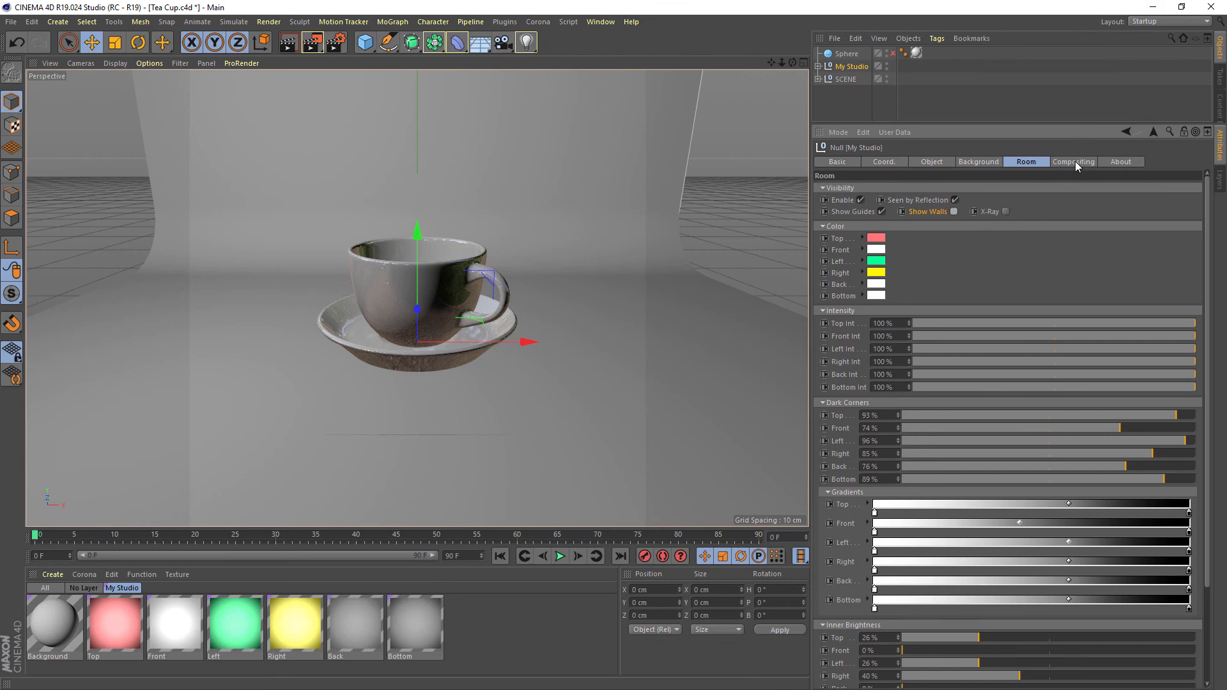
Show the My Studio Compositing settings and review the expanded Background and Room sections
left_click_drag(1075, 117, 1075, 112)
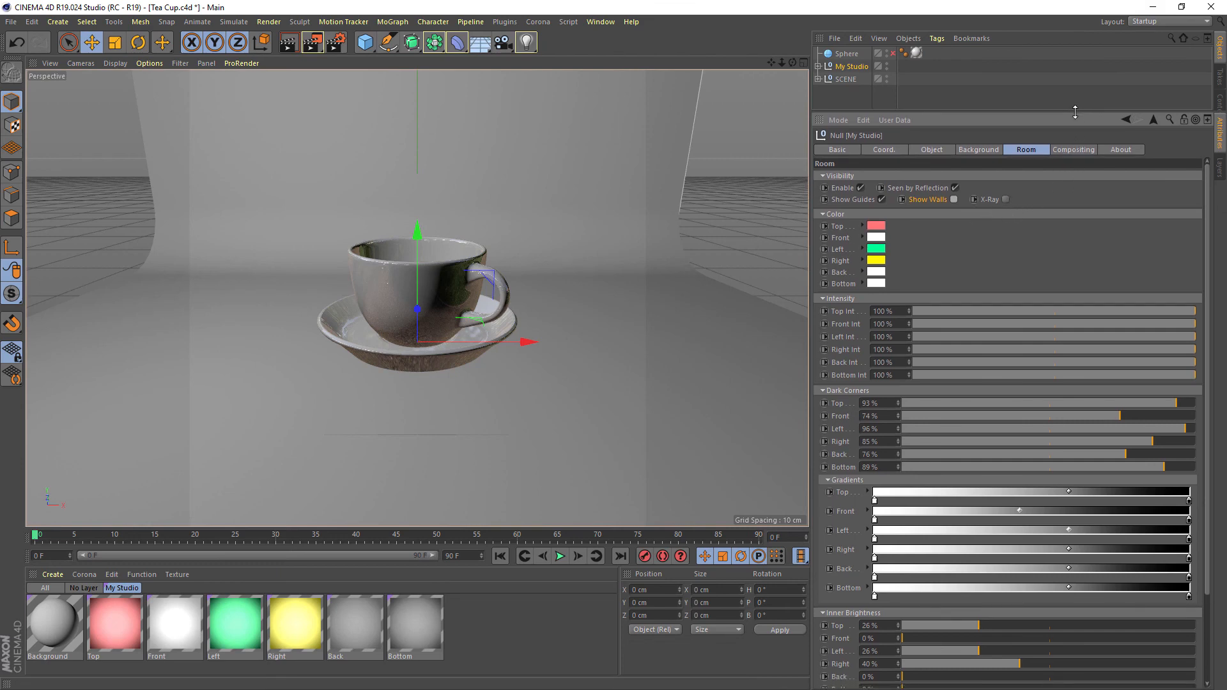
left_click(1076, 150)
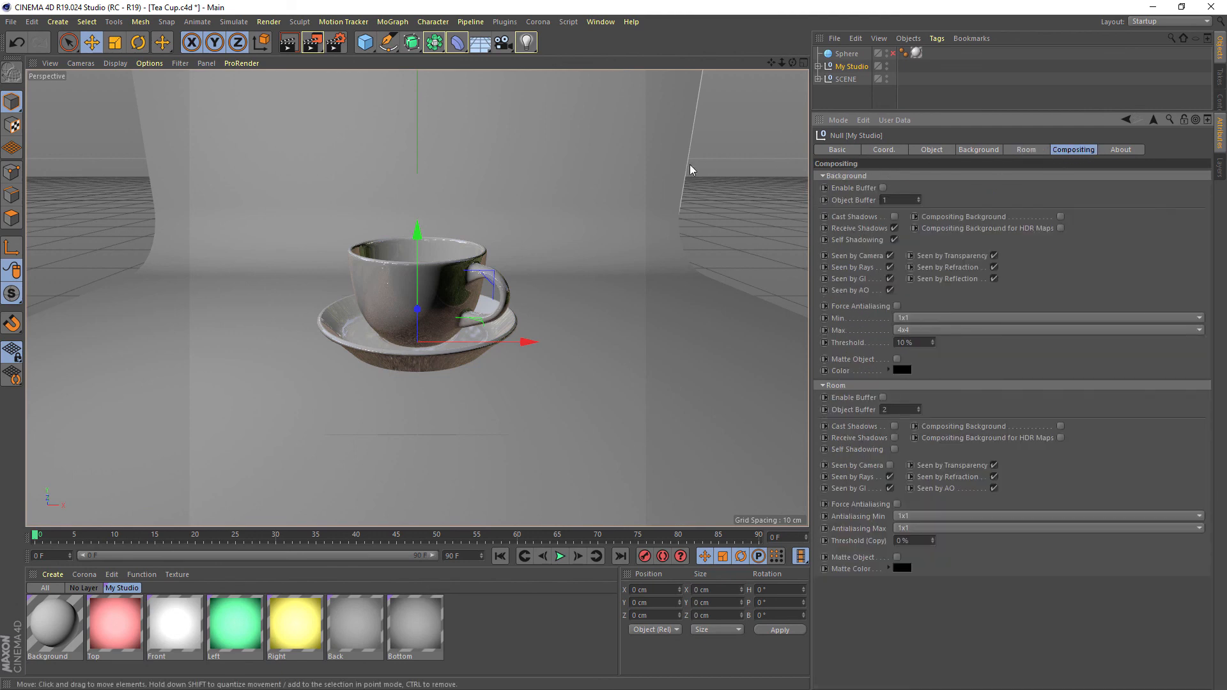
left_click(862, 176)
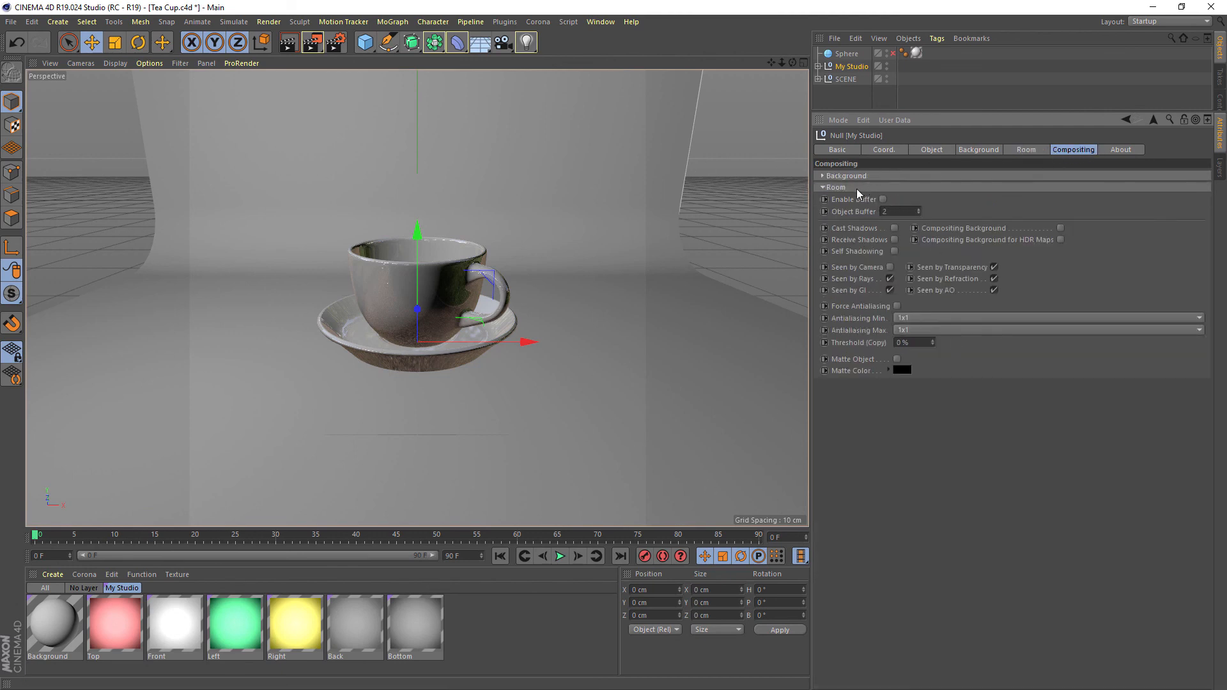
left_click(858, 188)
left_click(826, 177)
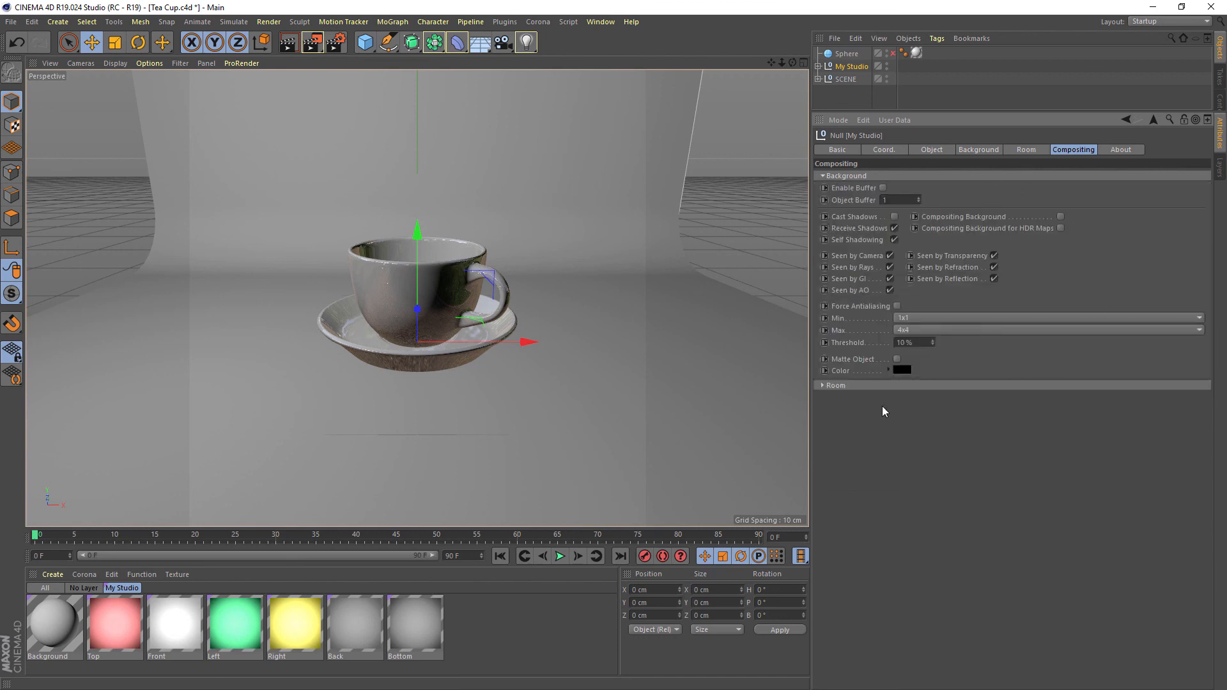
left_click(873, 386)
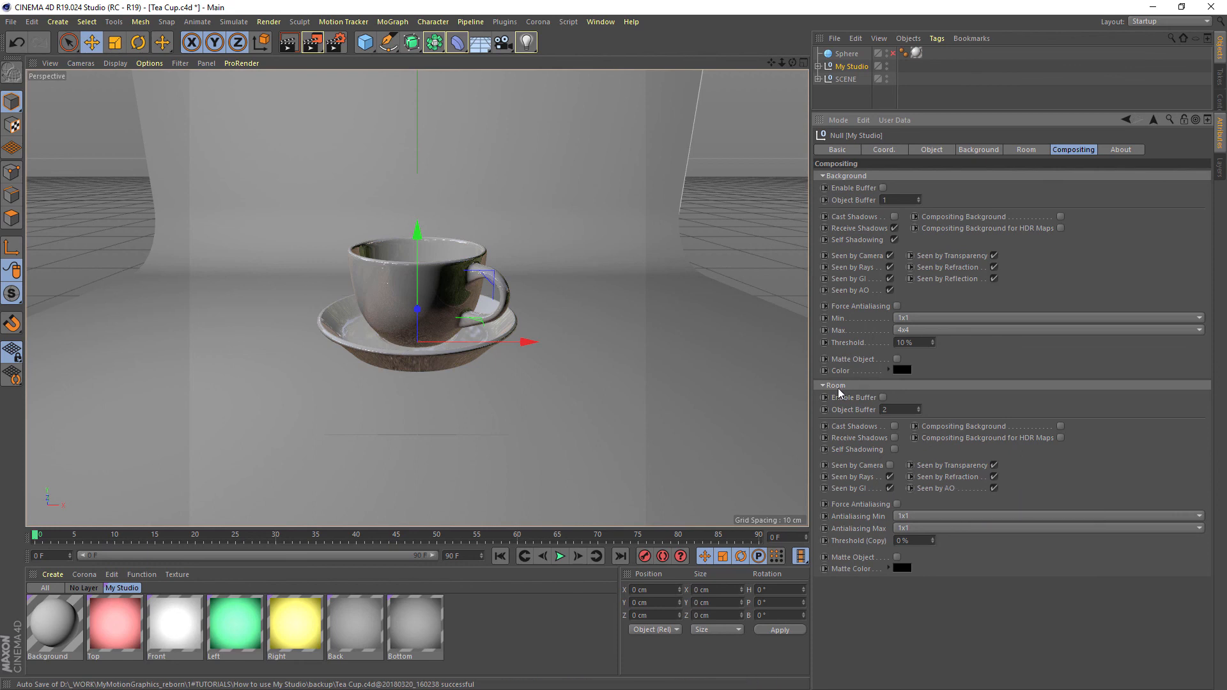
Look over the My Studio Room settings and return to its Compositing settings
left_click(1018, 149)
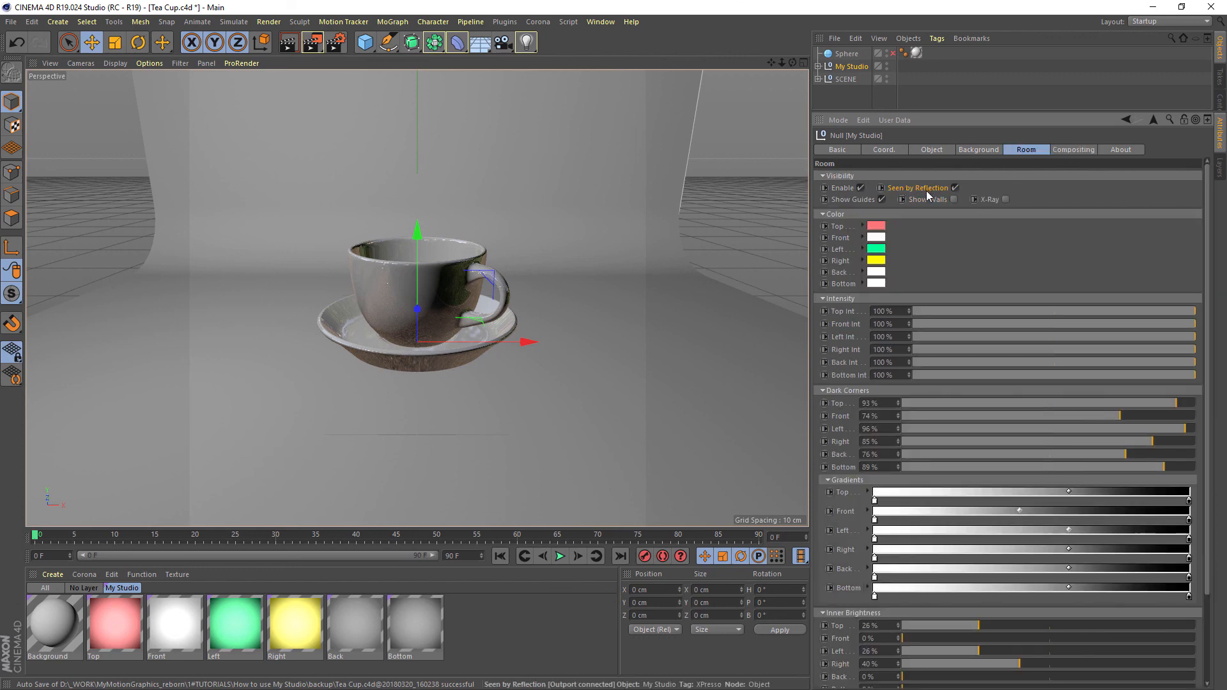
left_click(1074, 150)
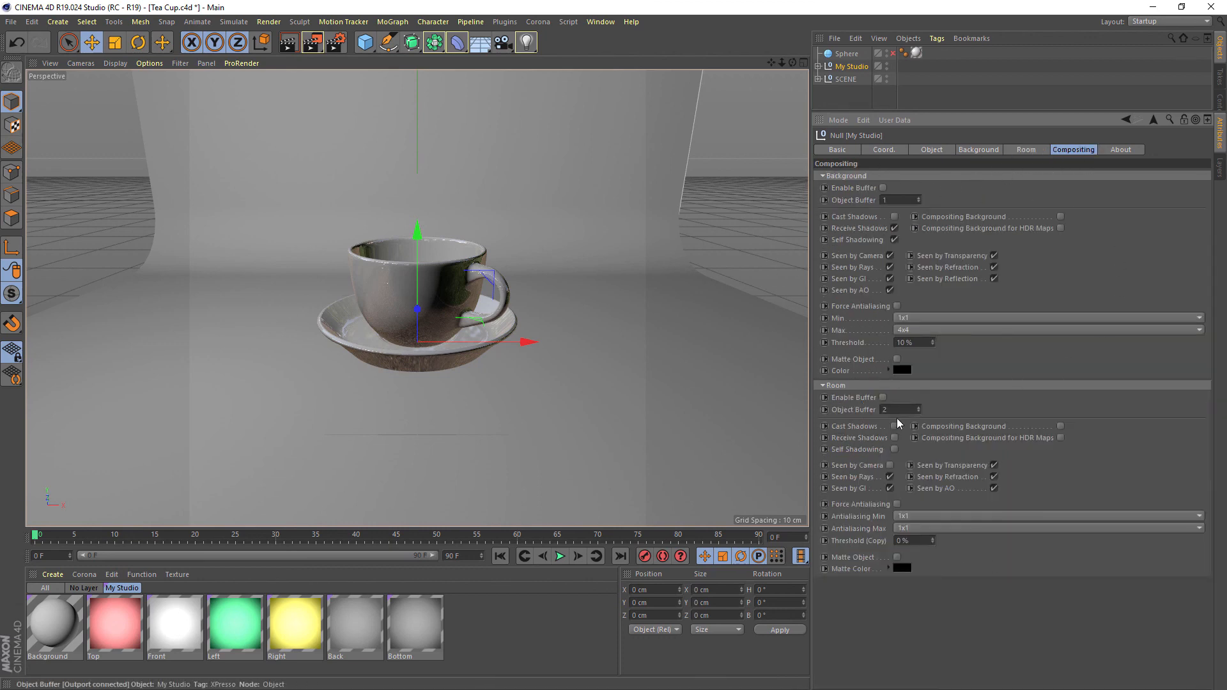
Expand the My Studio hierarchy in a taller object list, and inspect the Background null's compositing tag and object properties
left_click(818, 67)
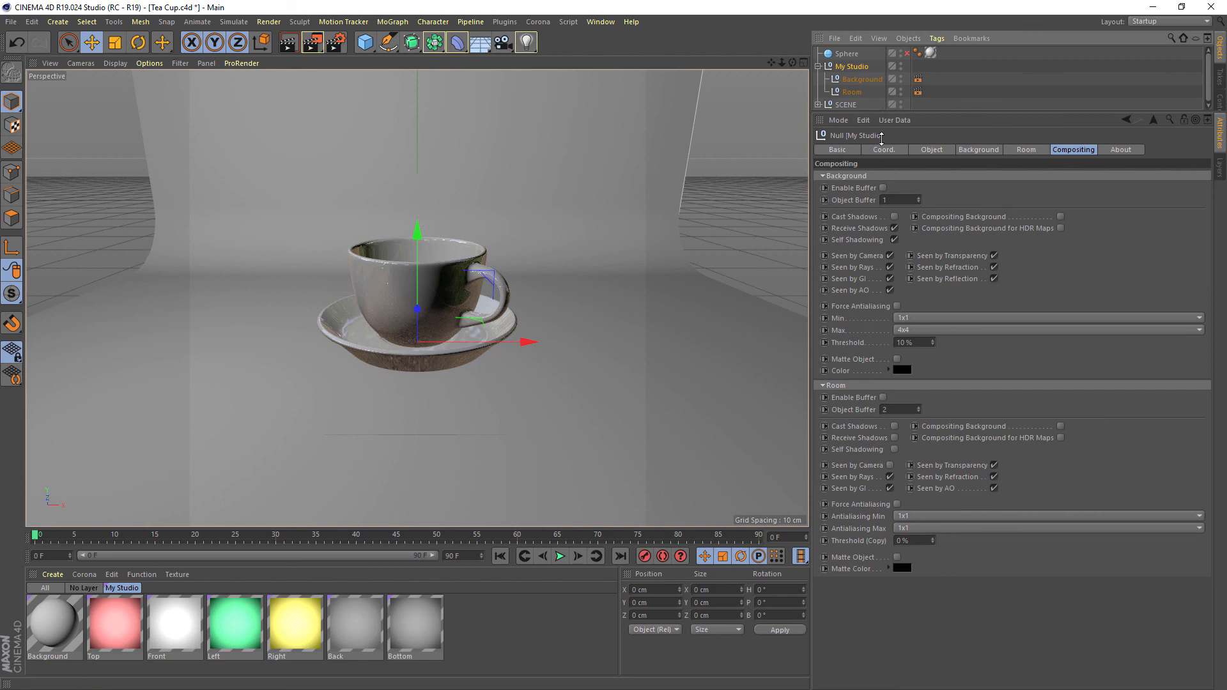
left_click_drag(881, 138, 885, 209)
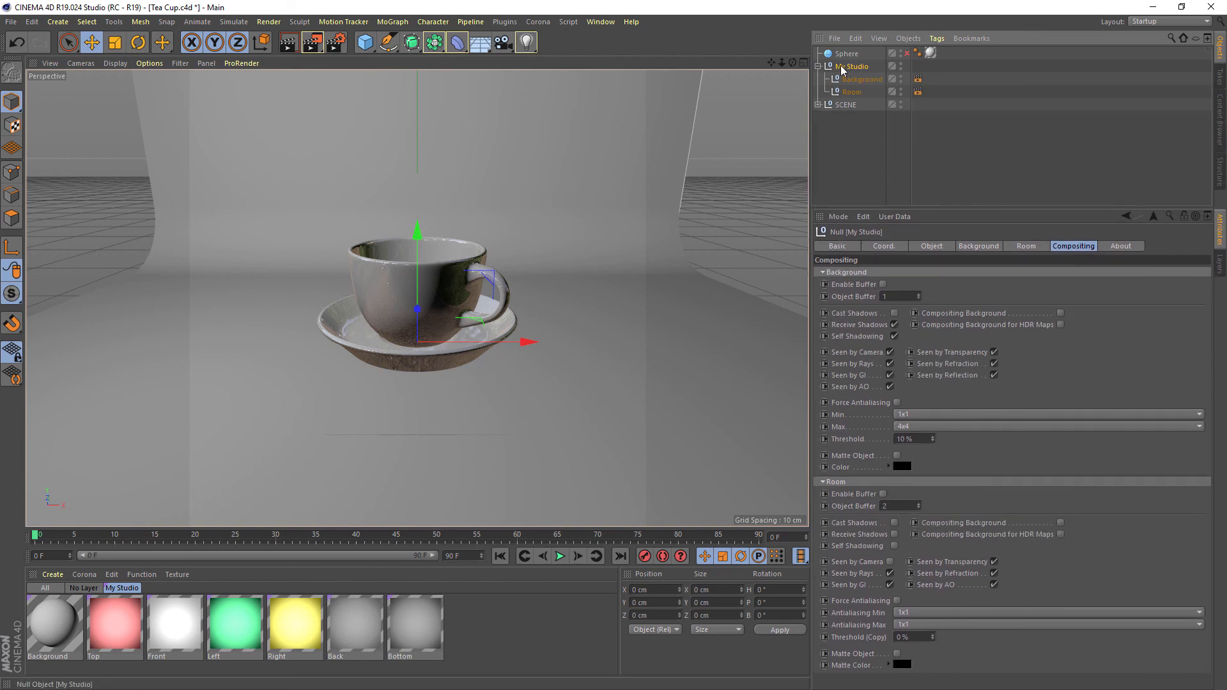
left_click(918, 92)
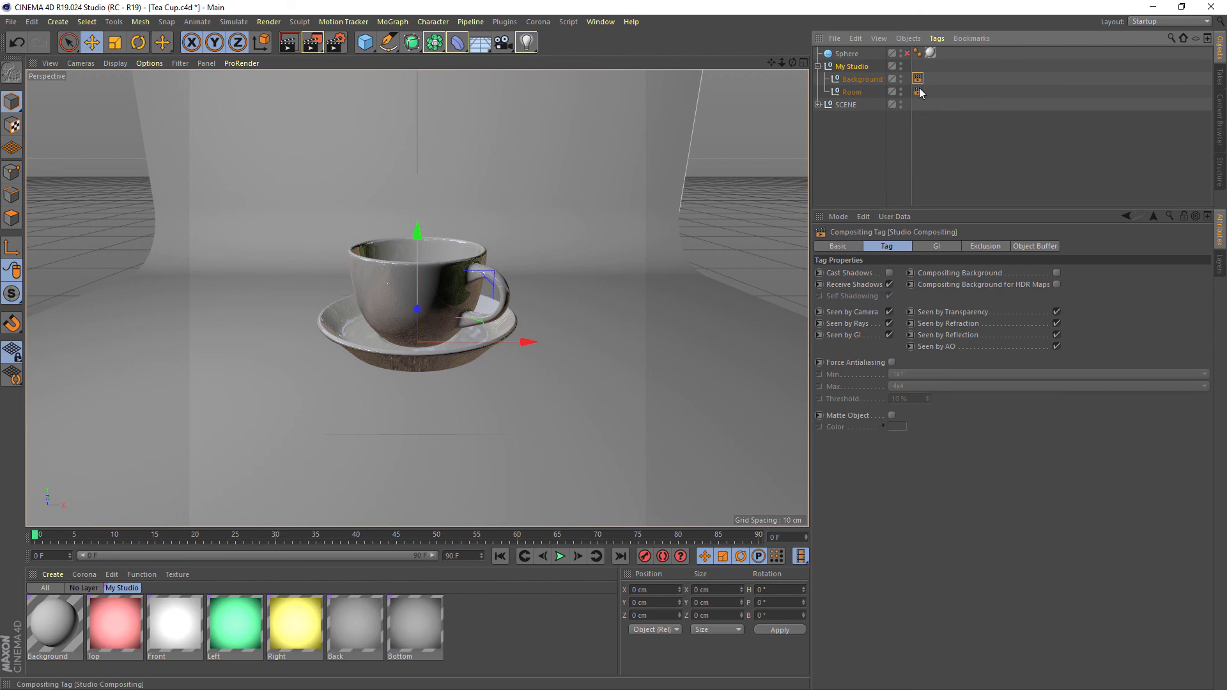
left_click(861, 80)
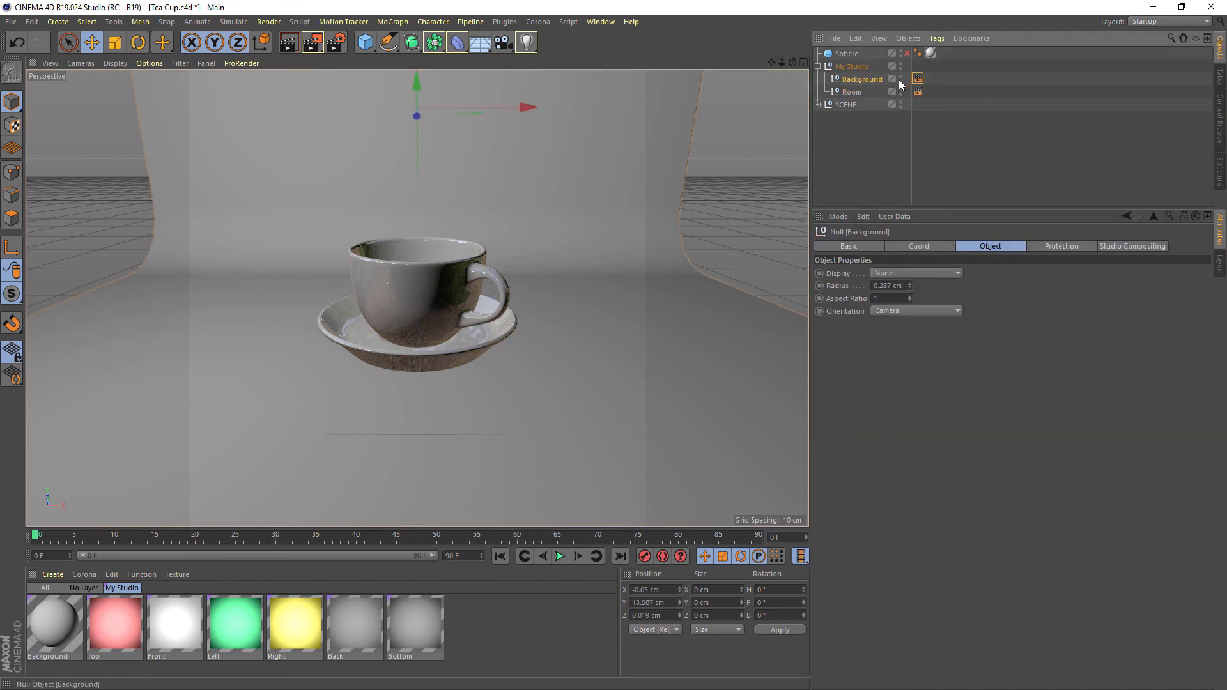
Inspect the Room null's compositing tag properties and compare the GI settings of the Room and Background compositing tags
left_click(851, 91)
left_click(918, 91)
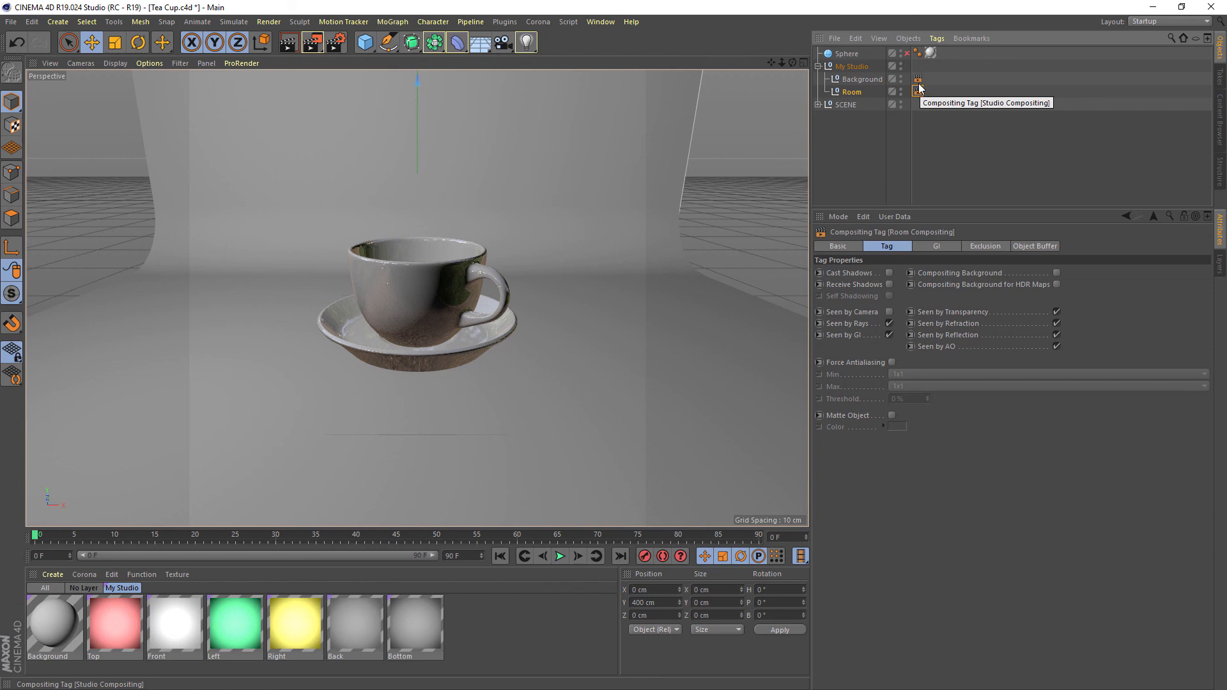
left_click(944, 248)
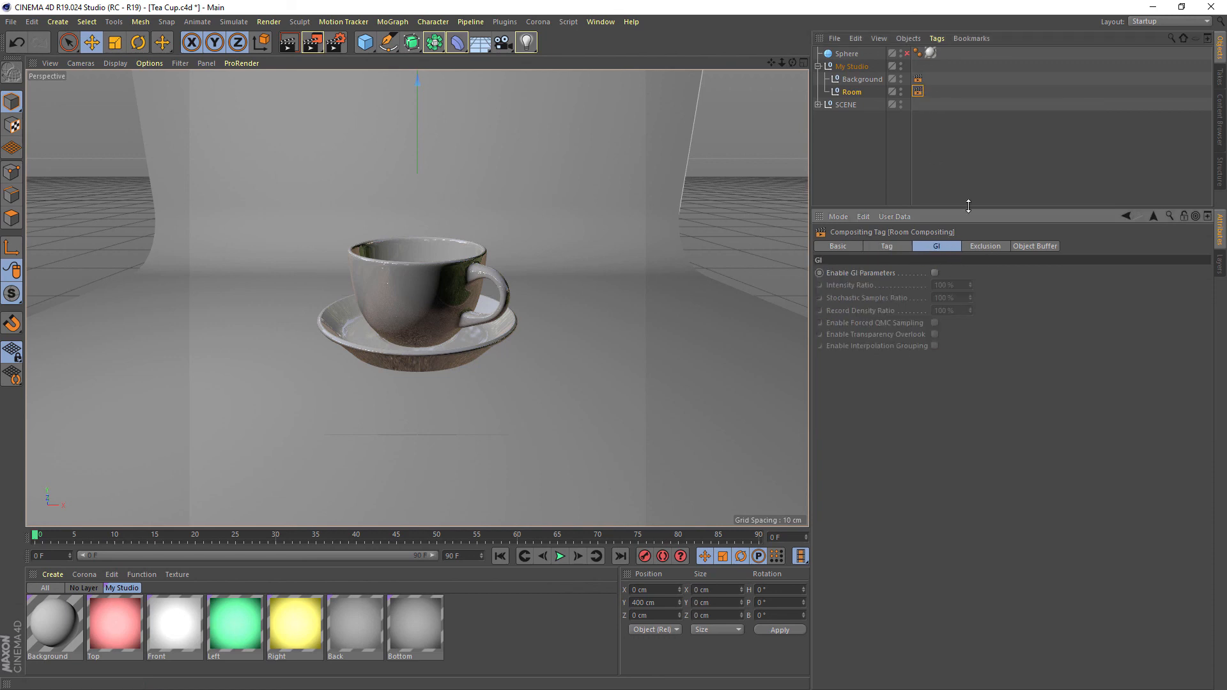
left_click(917, 78)
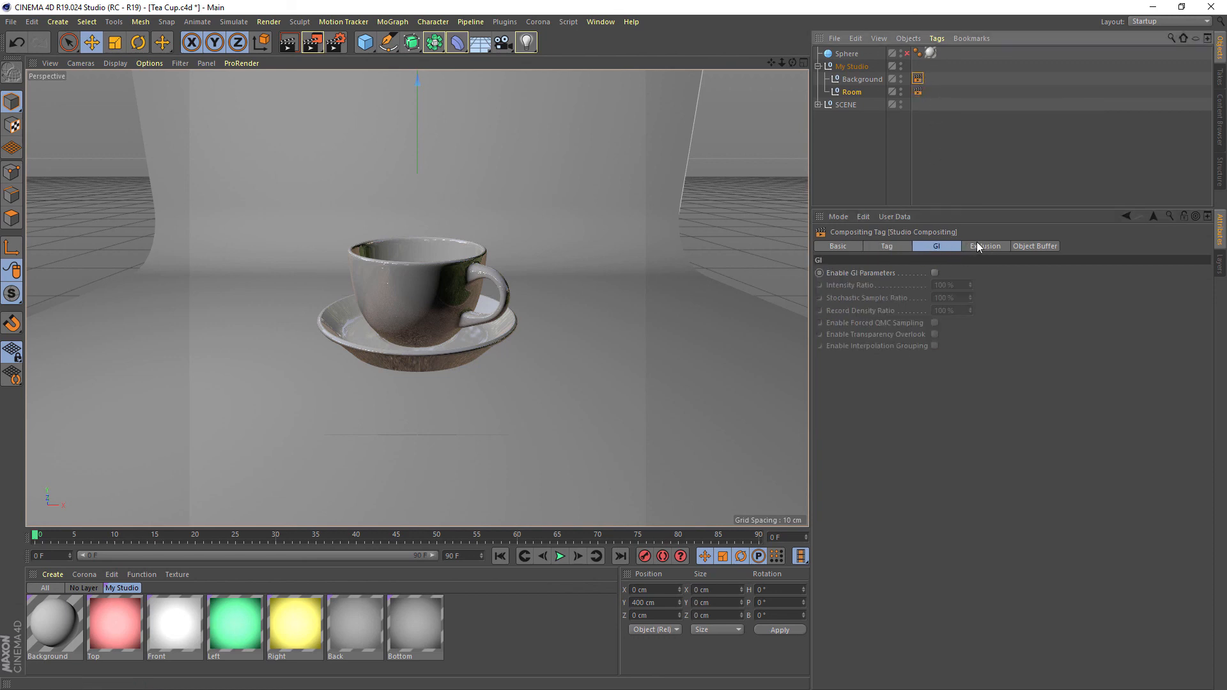
Reselect the My Studio null, collapse its hierarchy and review its Room settings
left_click(859, 79)
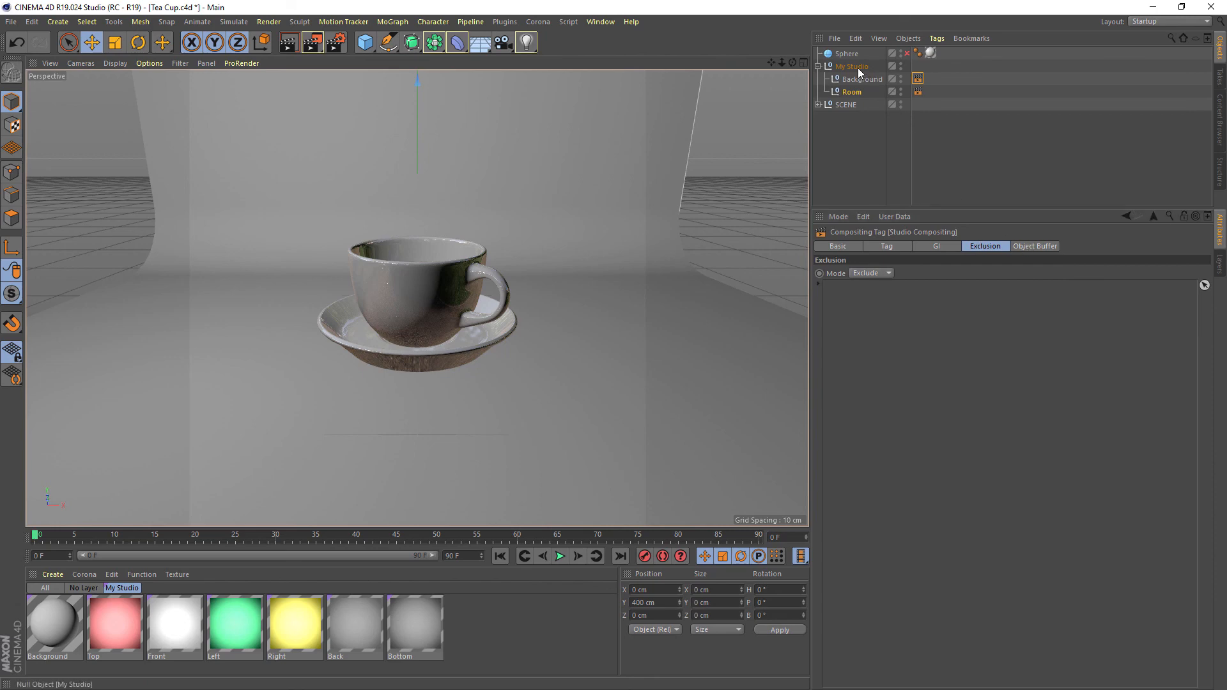
left_click(818, 67)
left_click(1032, 246)
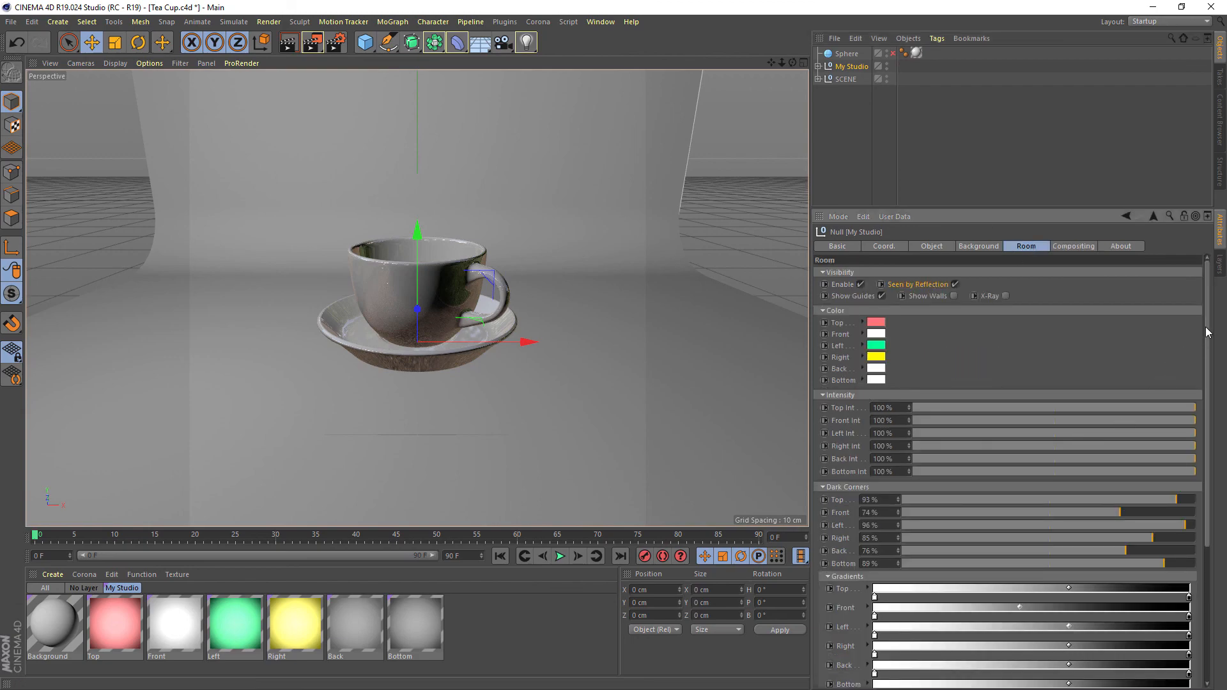
scroll(1027, 268, "down", 3)
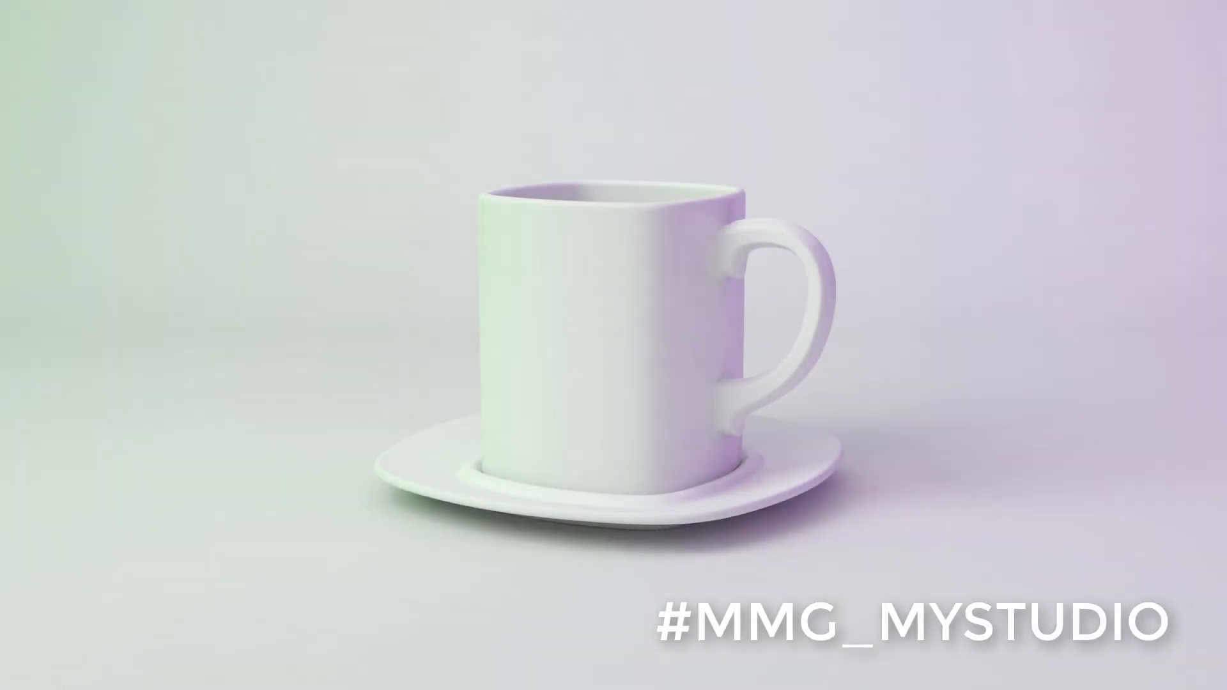